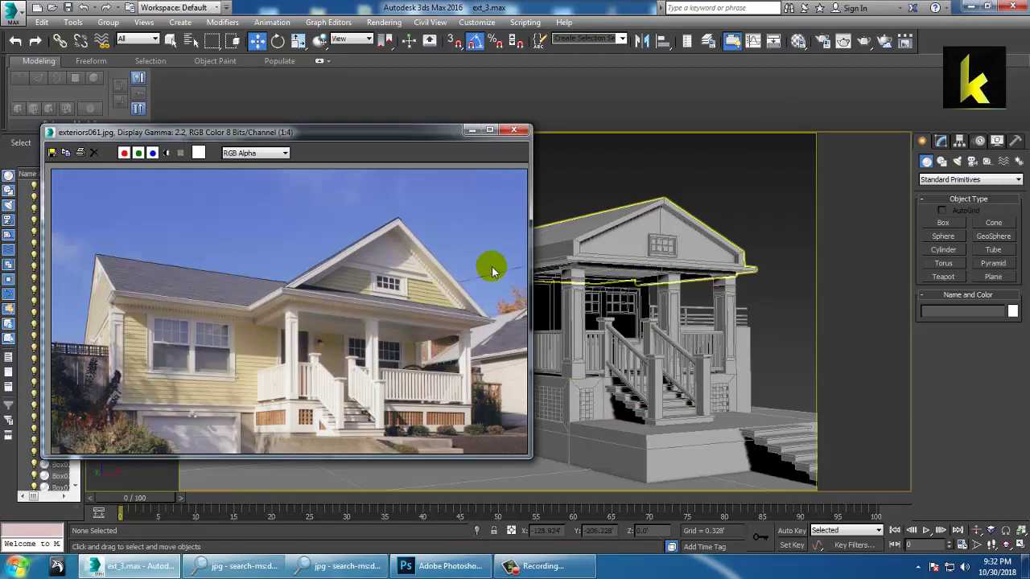
Compare the exteriors061.jpg reference photo with the 3D house model in a perspective view
left_click_drag(421, 134, 362, 136)
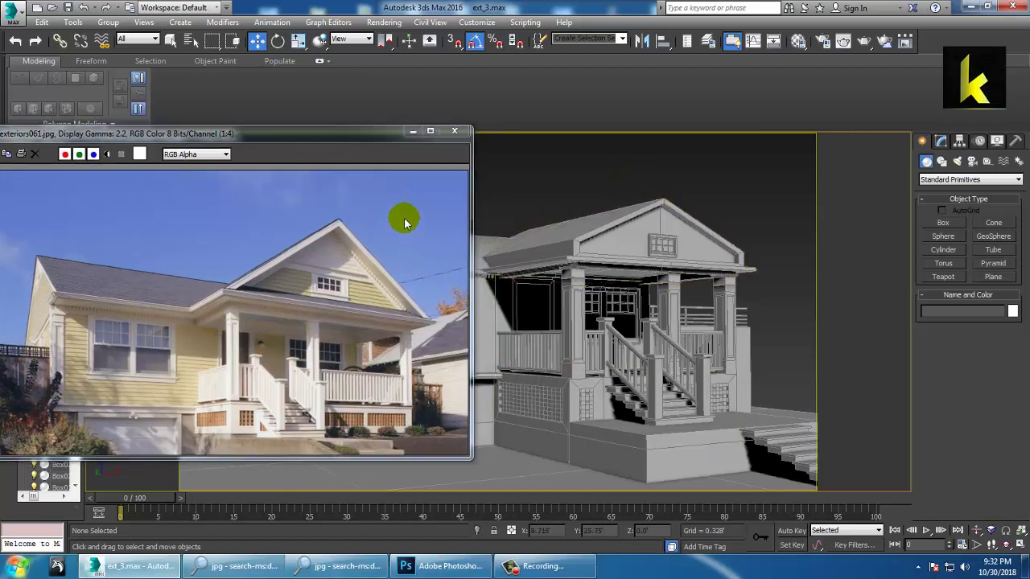
left_click(413, 130)
key("p")
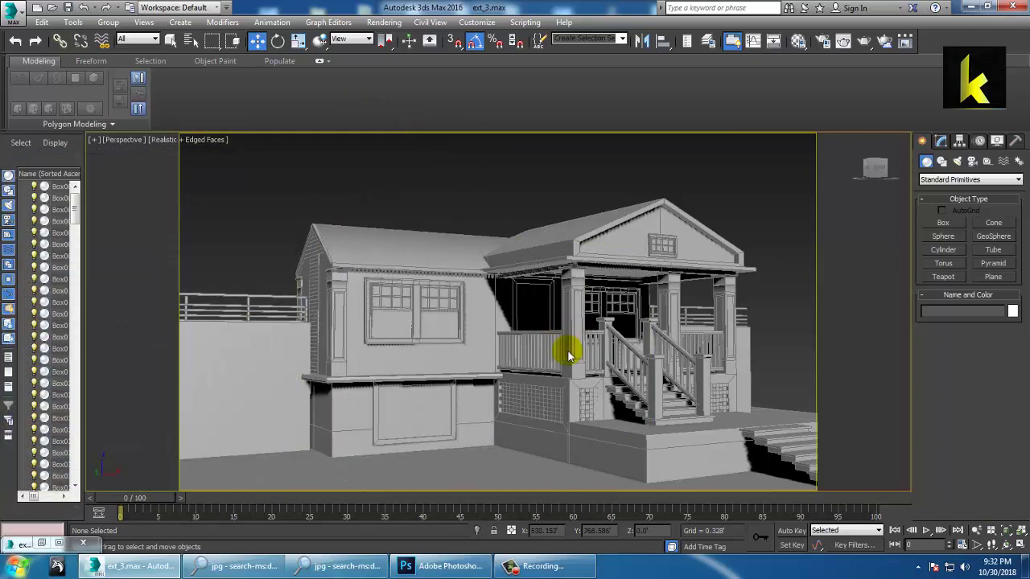
scroll(573, 349, "down", 3)
mouse_move(573, 349)
middle_mouse_down("alt")
mouse_move(575, 378)
mouse_move(593, 230)
mouse_move(540, 292)
mouse_move(545, 281)
mouse_move(548, 310)
mouse_move(576, 339)
middle_mouse_up("alt")
scroll(549, 310, "up", 3)
left_click(36, 544)
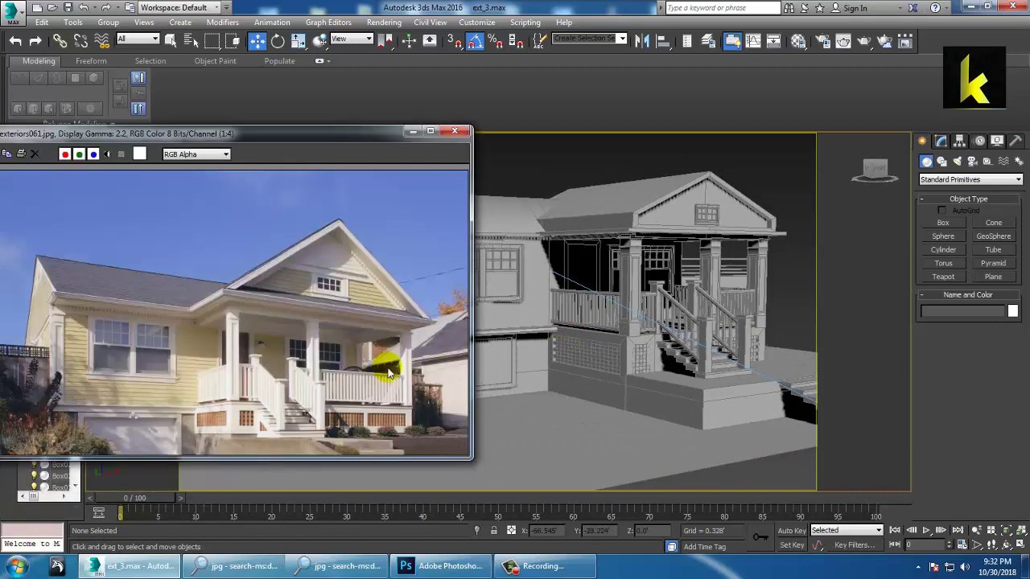
left_click_drag(111, 138, 309, 84)
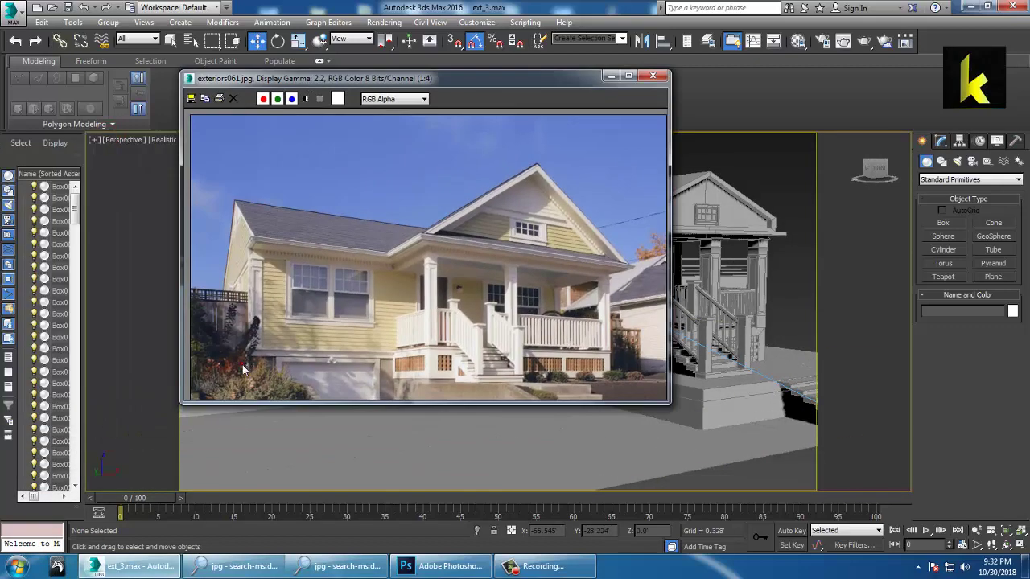
left_click(612, 75)
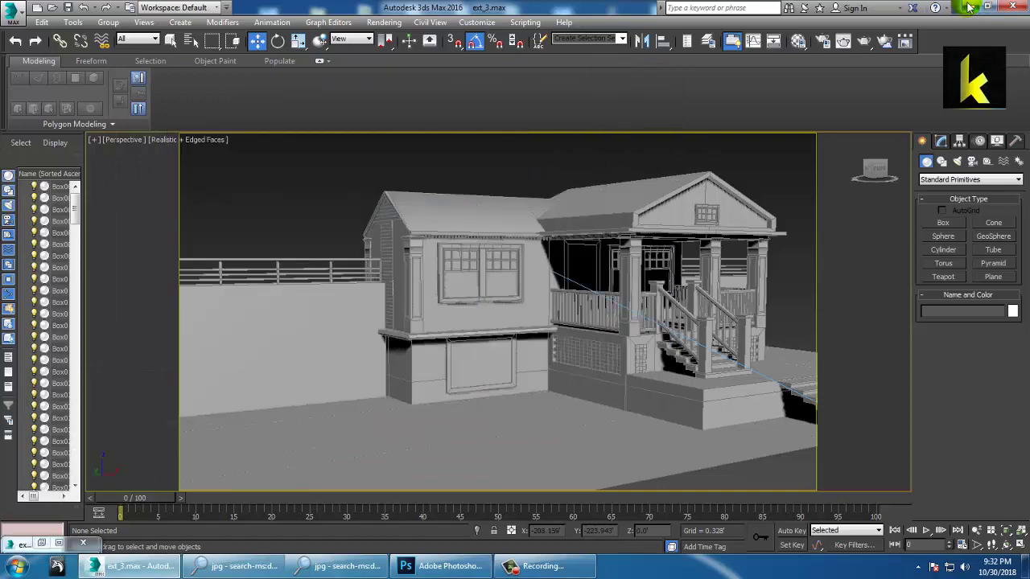
Clear the open windows off the desktop and open the alpha folder
left_click(968, 6)
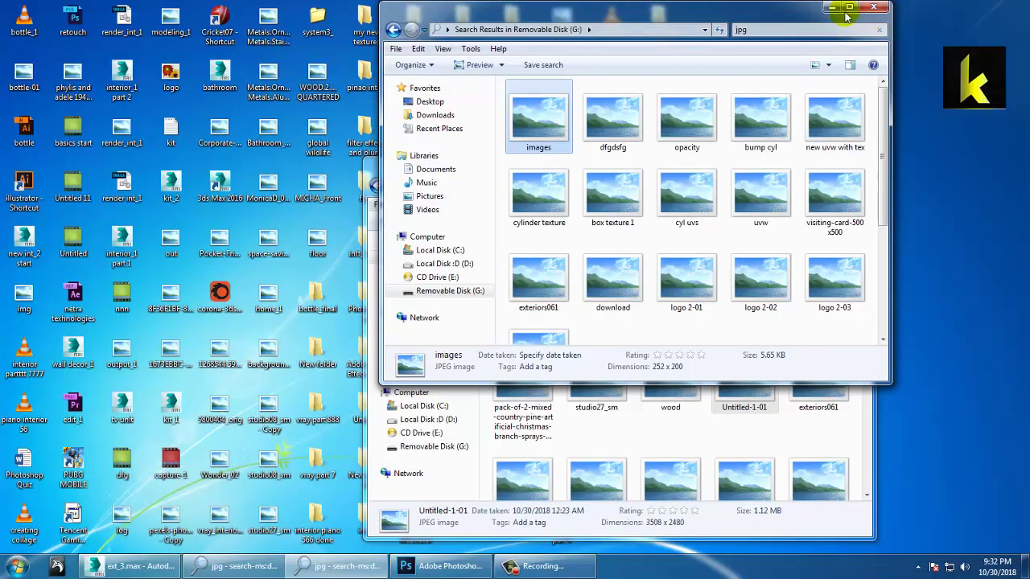
left_click(832, 7)
left_click(807, 156)
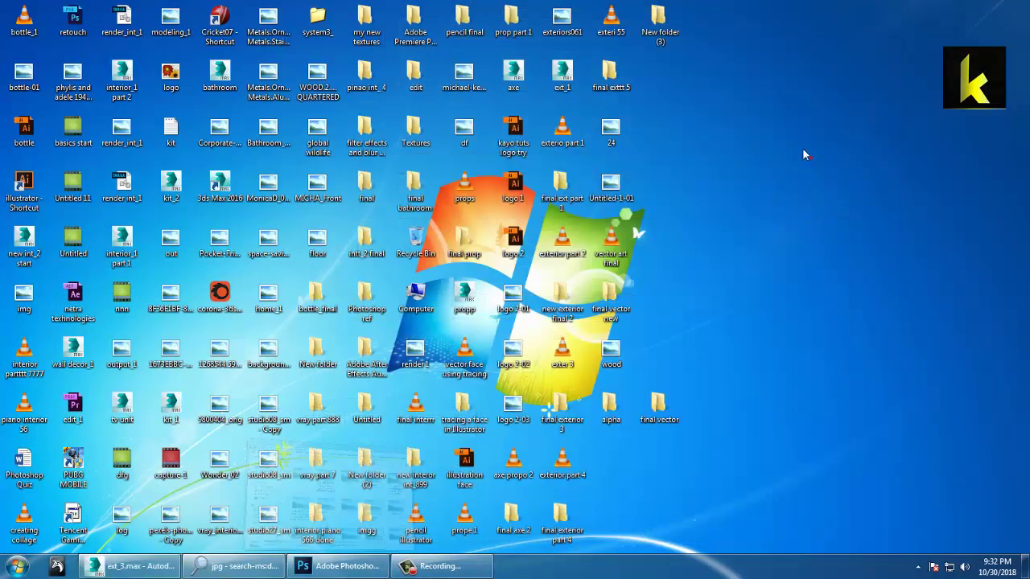
double_click(618, 411)
Look through the tree and bush images in the alpha folder, starting with image 1
left_click(553, 128)
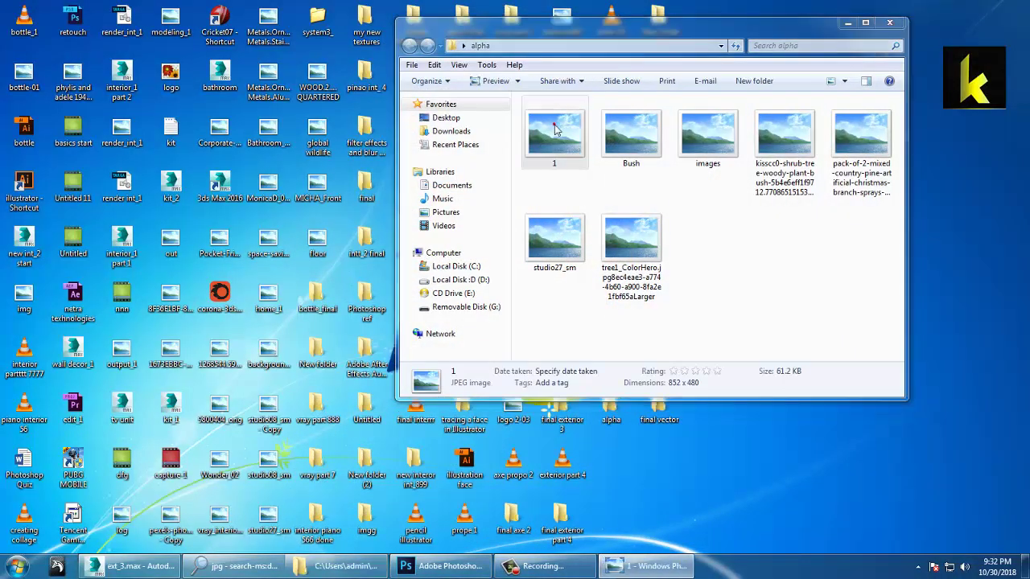
double_click(554, 129)
key("Right")
key("Right")
key("Right")
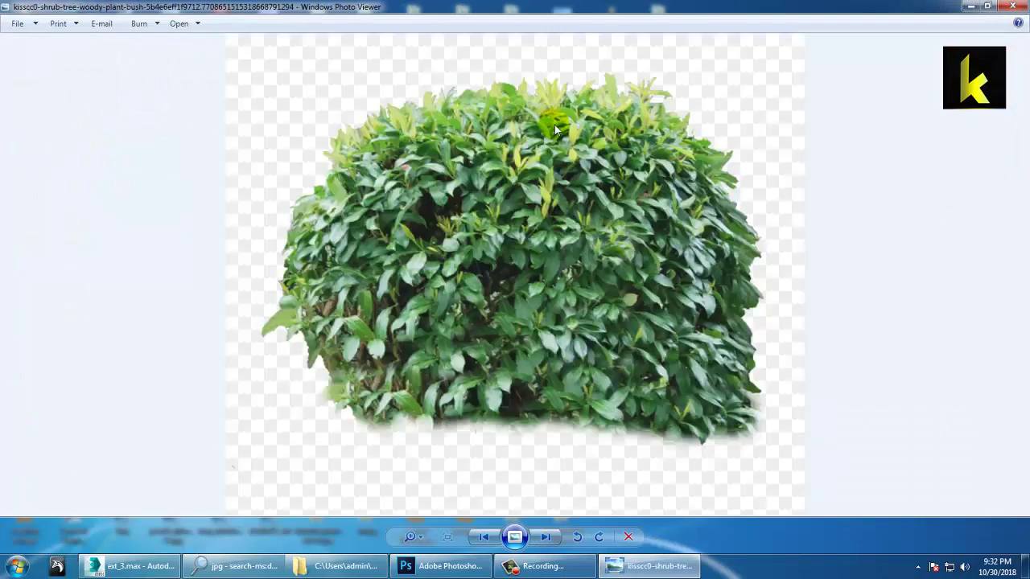
key("Right")
key("Right")
key("Right")
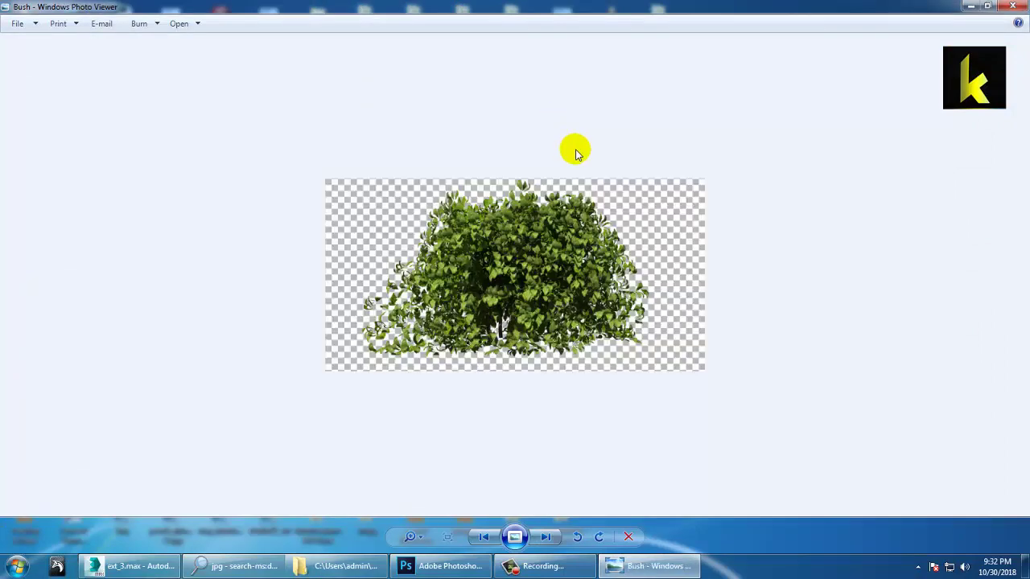
key("Left")
key("alt+F4")
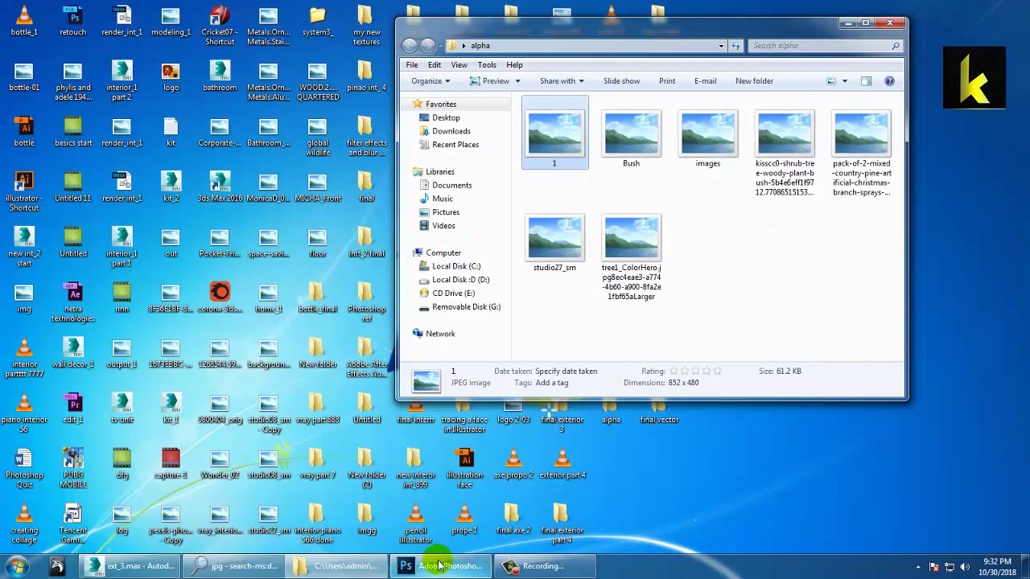
Switch to Photoshop and open the tree1_ColorHero image from the alpha folder on the Desktop
left_click(145, 568)
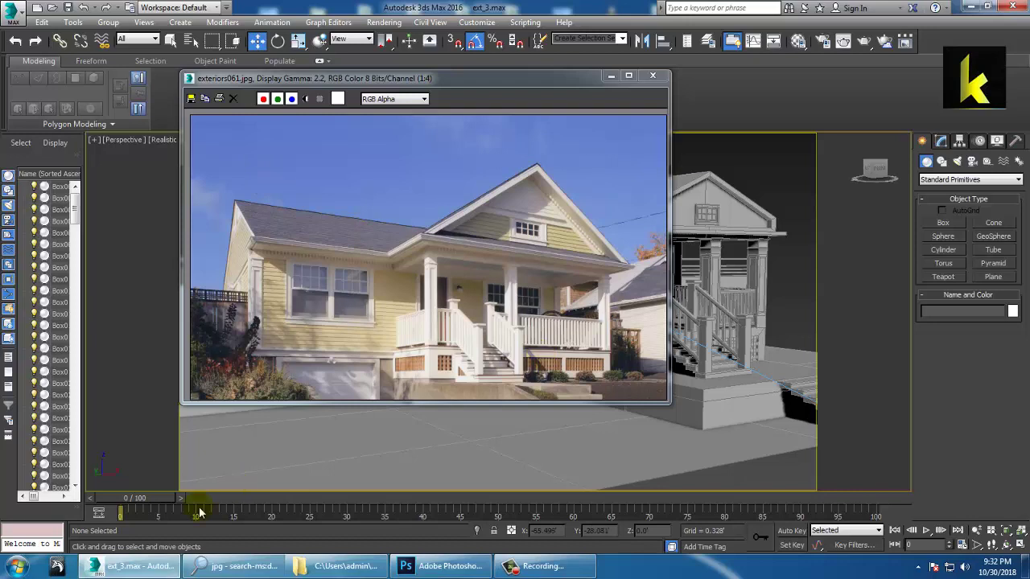
left_click(441, 567)
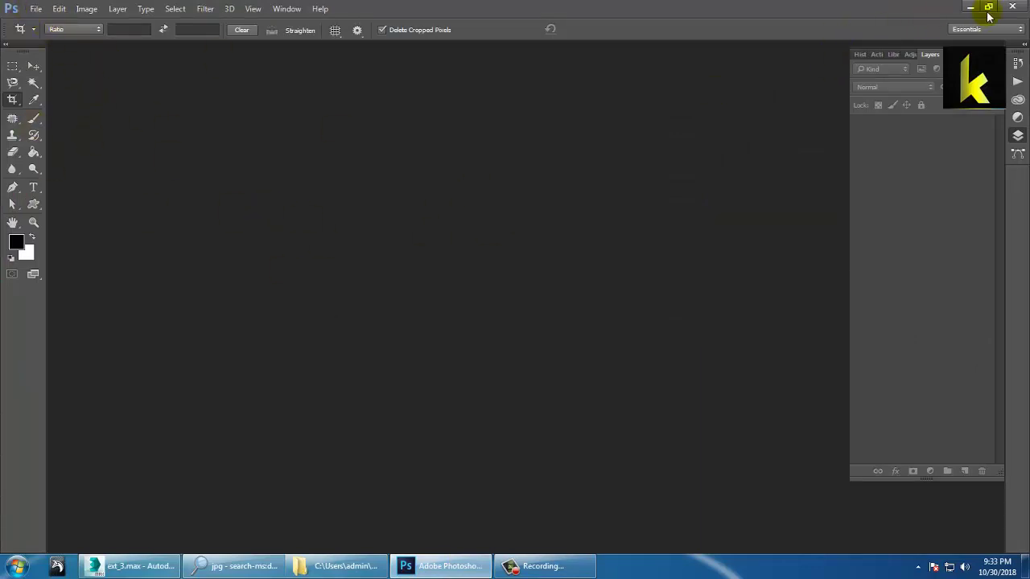
left_click(35, 8)
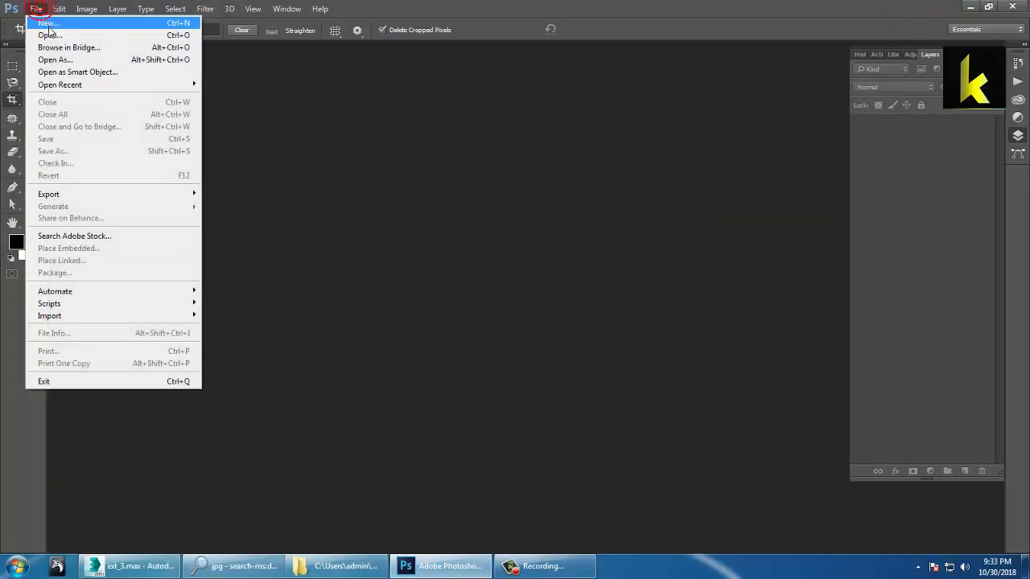
left_click(56, 37)
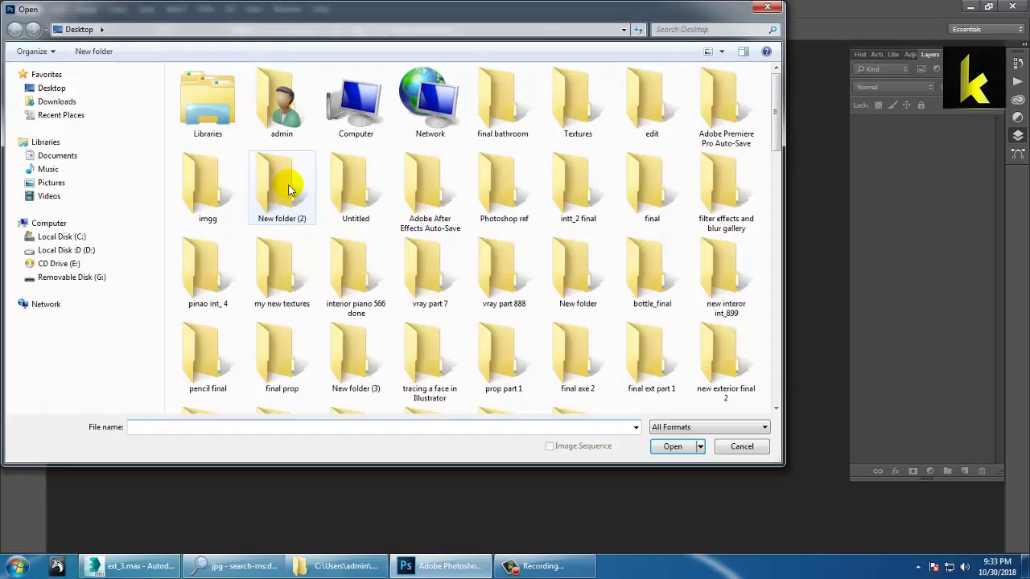
left_click(51, 87)
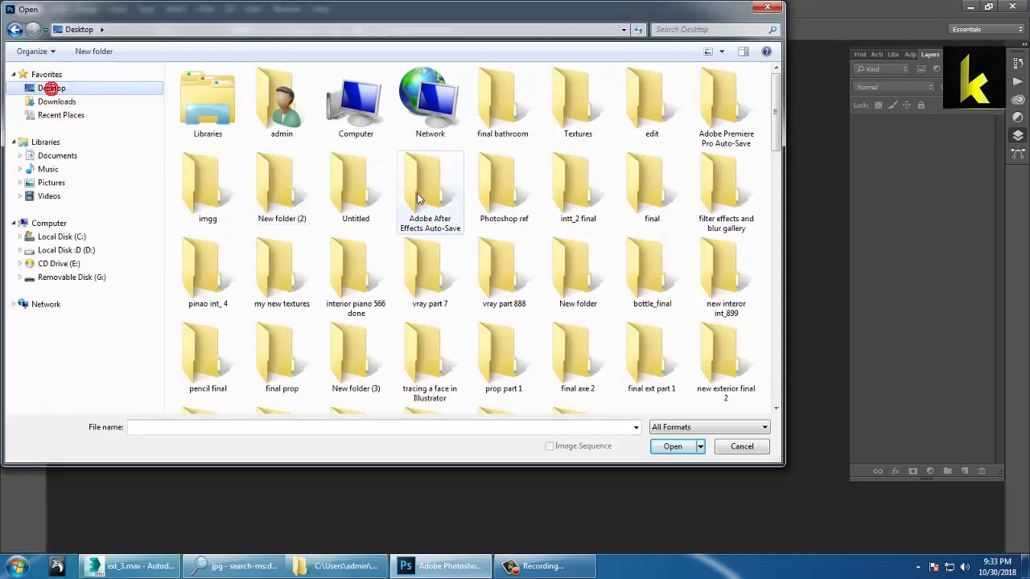
key("m")
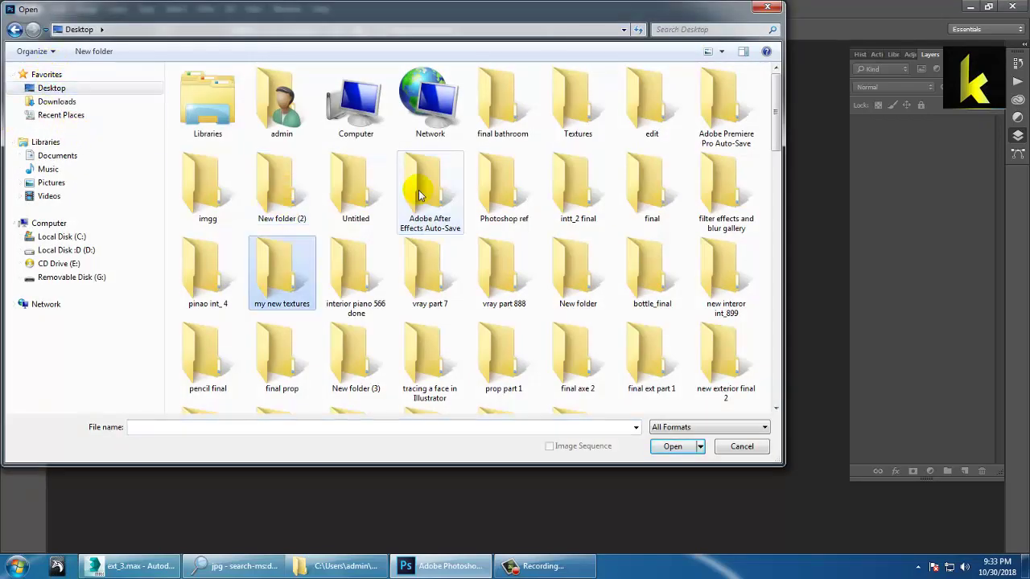
key("a")
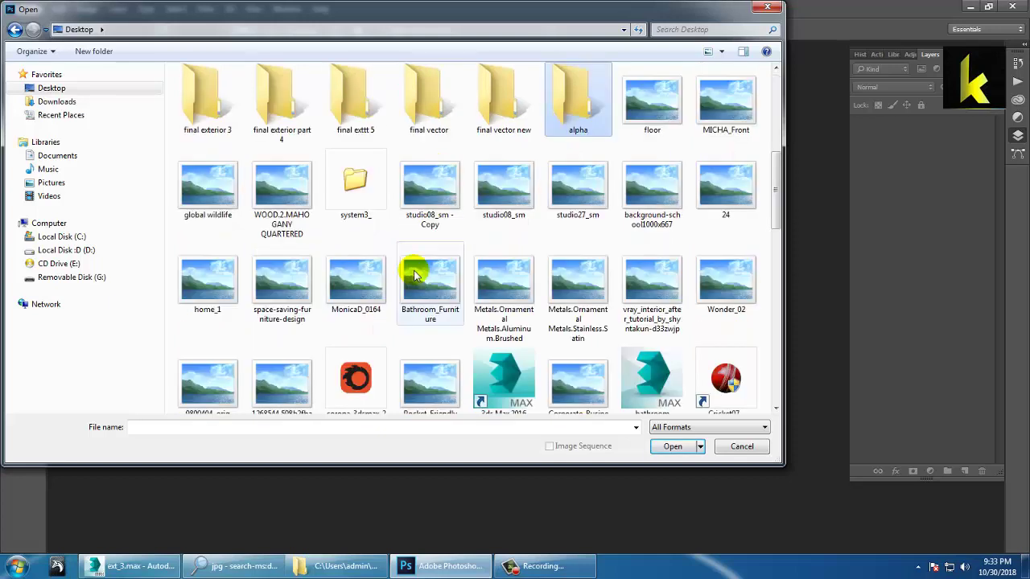
double_click(574, 81)
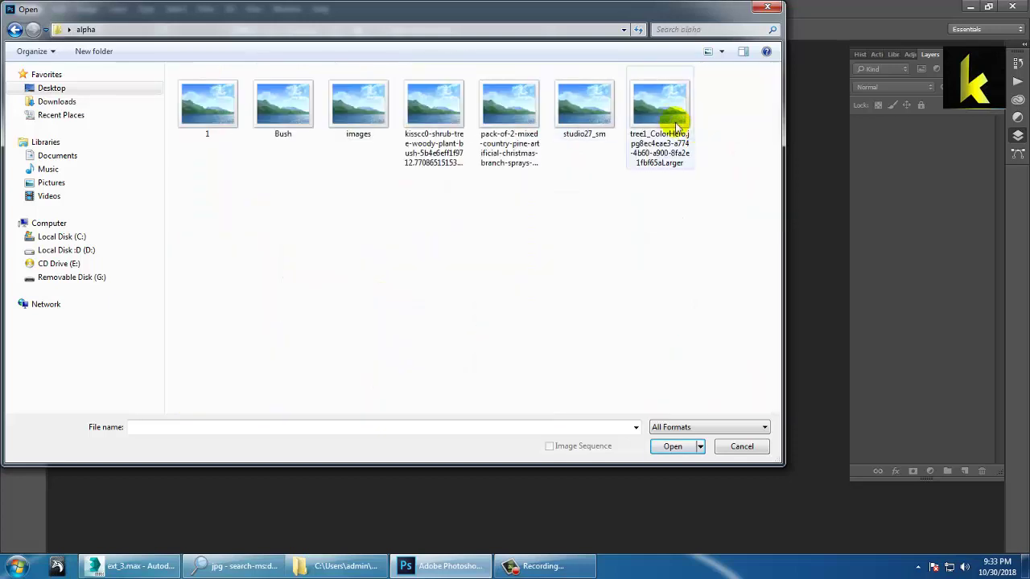
left_click(658, 123)
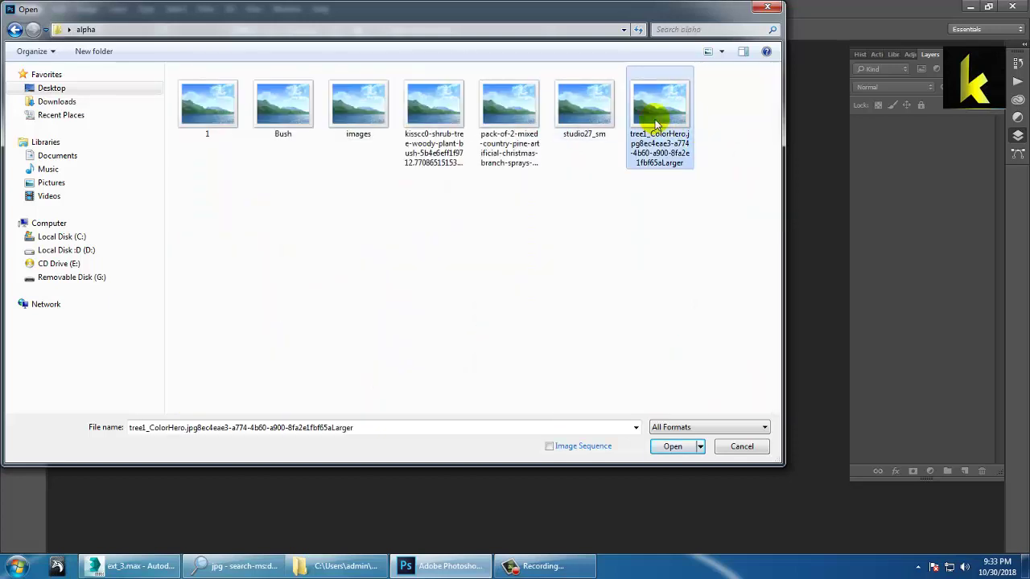
double_click(657, 123)
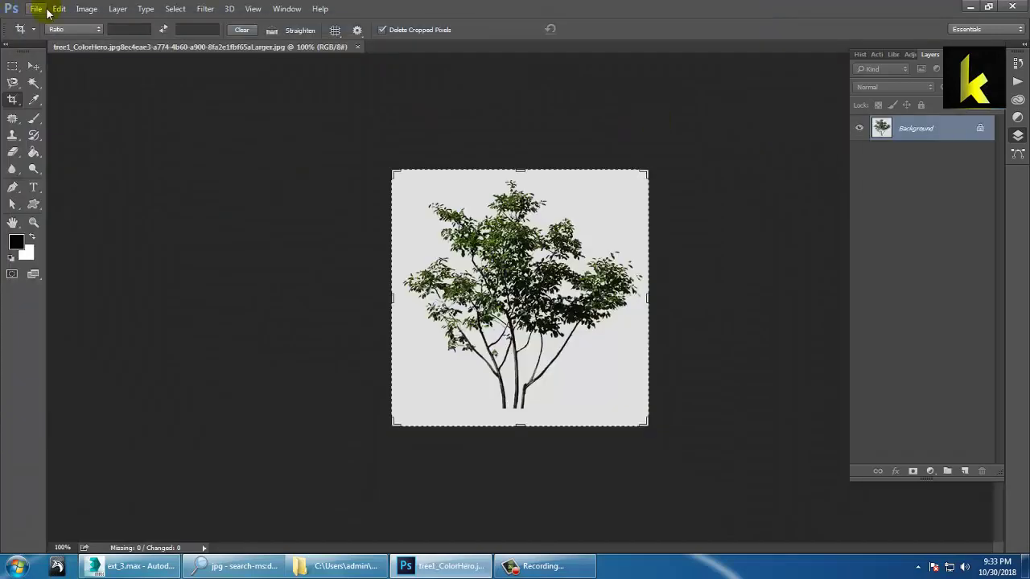
Preview image 1 in the alpha folder and open it as a second document
left_click(36, 9)
left_click(46, 33)
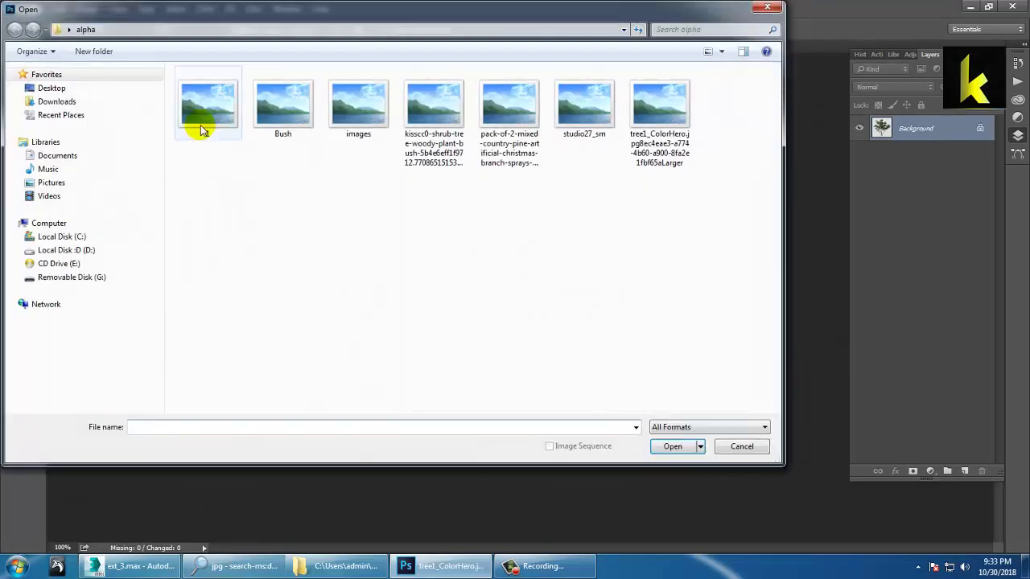
left_click(202, 121)
right_click(203, 116)
left_click(262, 143)
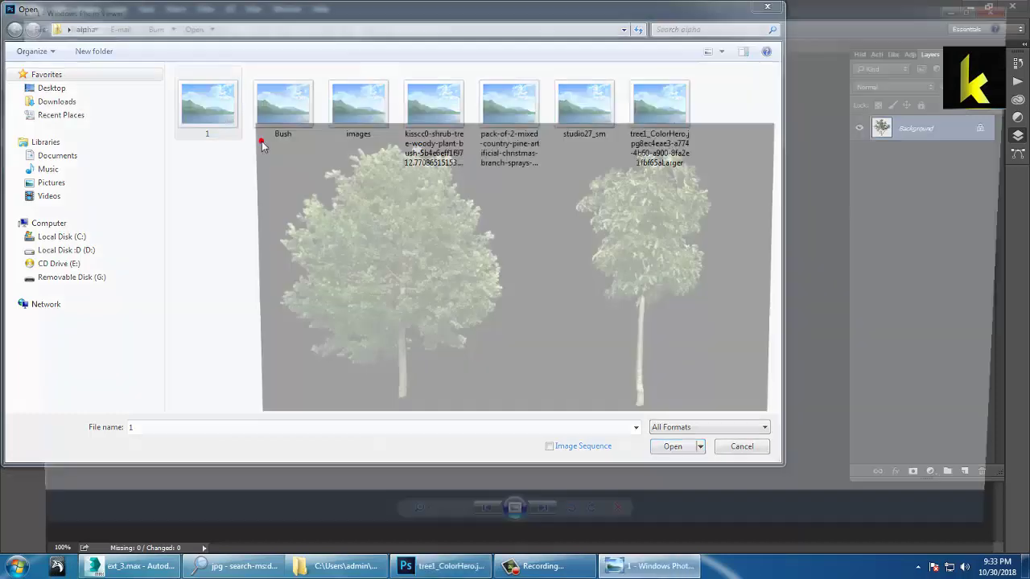
key("alt+F4")
double_click(206, 95)
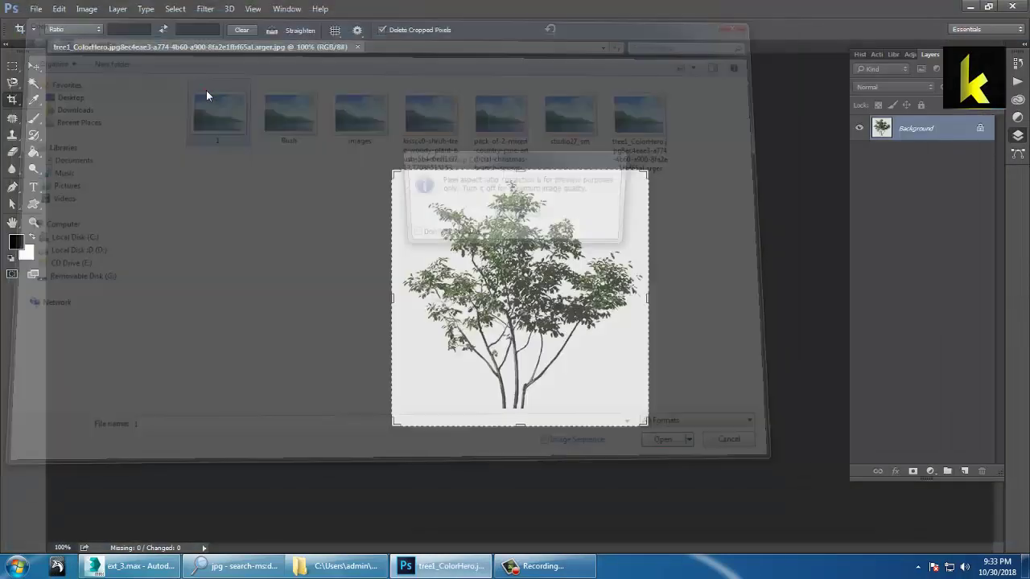
left_click(521, 212)
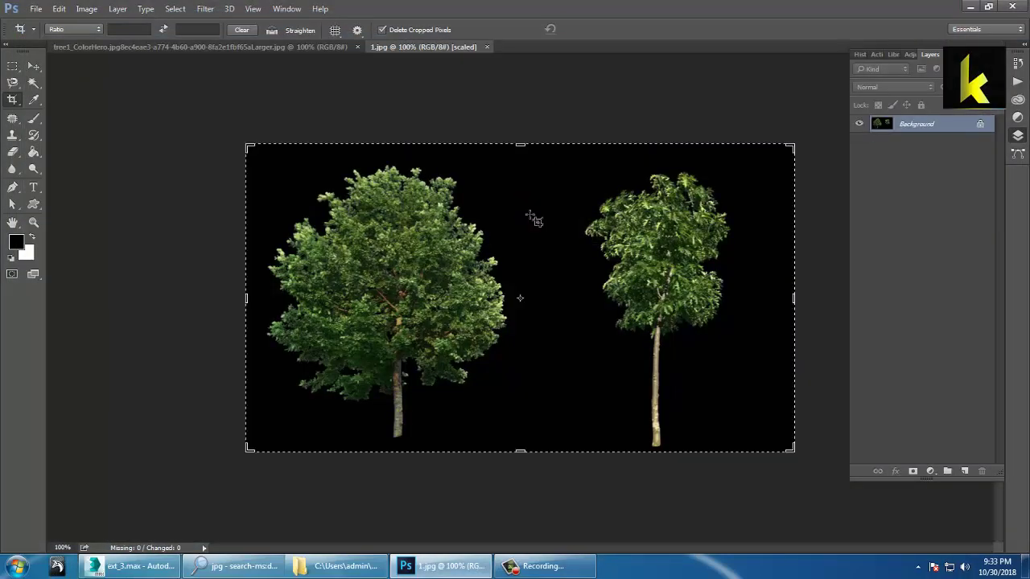
Convert the locked Background of 1.jpg into a regular layer named Layer 0
left_click(33, 66)
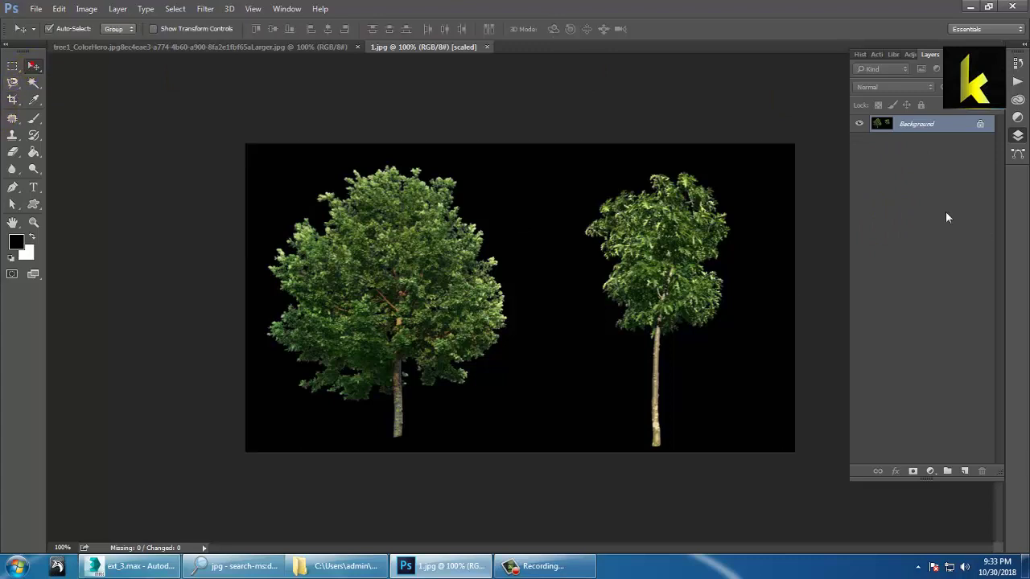
double_click(917, 124)
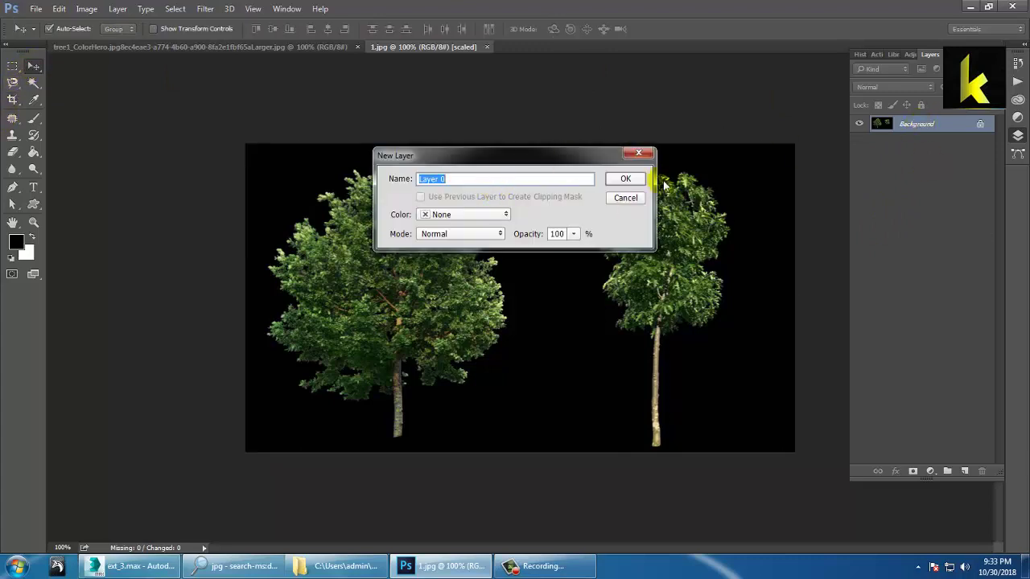
left_click(622, 179)
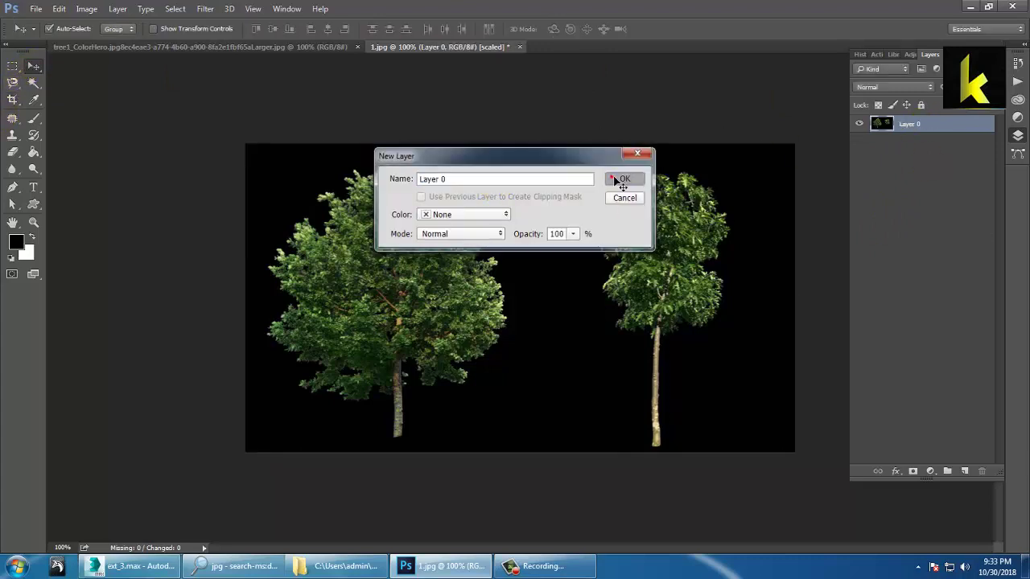
Crop 1.jpg to the large, wide-crowned tree, cutting off the slender tree and a thin strip below the trunk
left_click(12, 99)
left_click_drag(792, 296, 657, 296)
left_click_drag(531, 448, 524, 444)
left_click(33, 66)
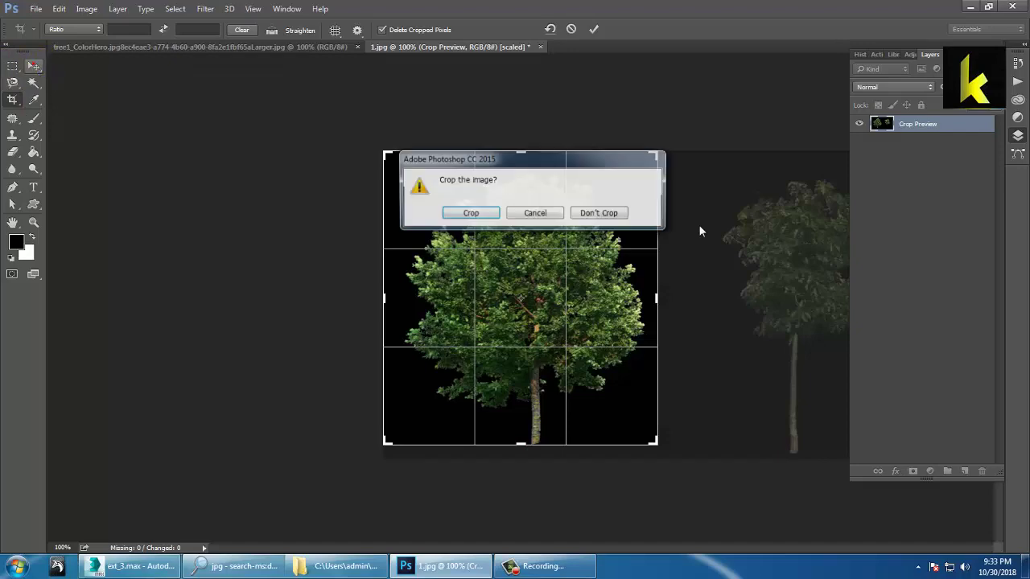
left_click(471, 214)
key("ctrl+plus")
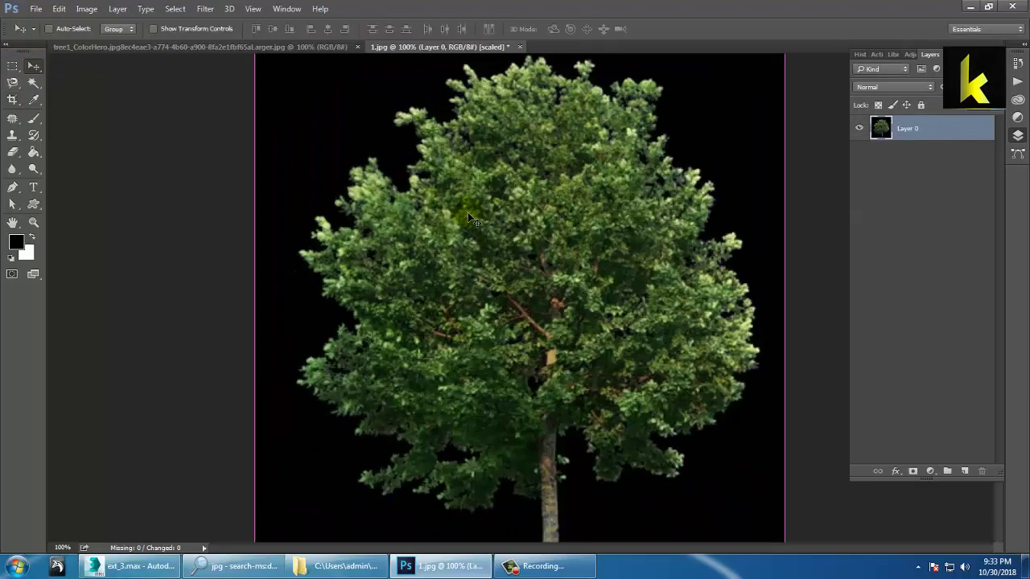
key("ctrl+minus")
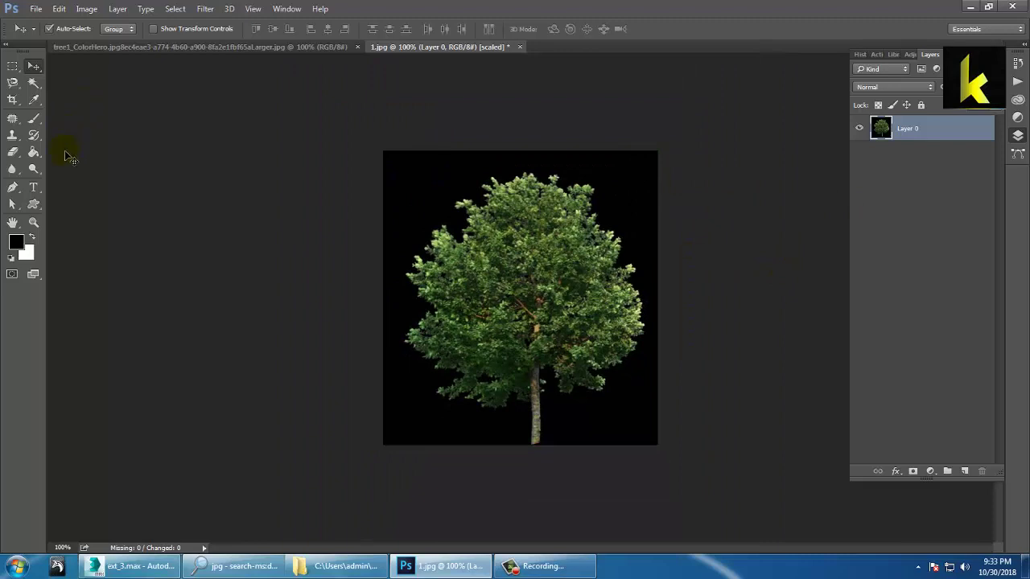
Try to erase the black background around the tree with the Magic Eraser at tolerance 50, and undo the erasure
left_click(33, 82)
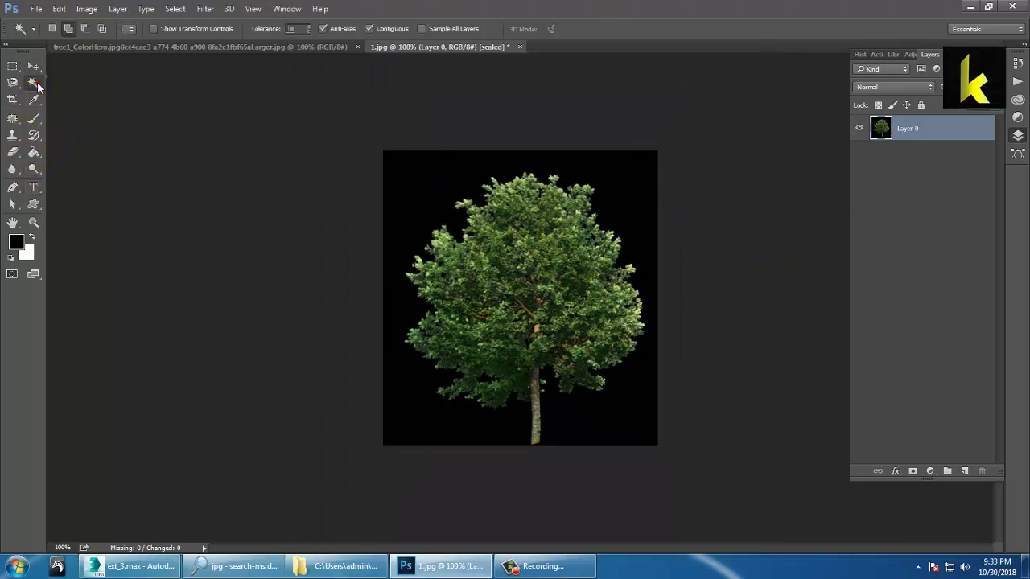
left_click(12, 151)
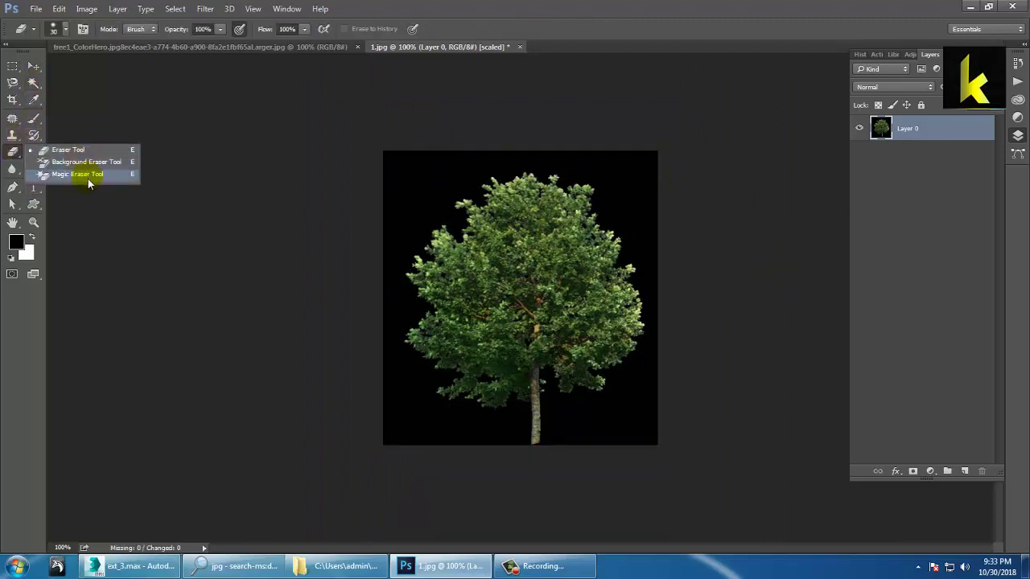
left_click(87, 174)
left_click(612, 190)
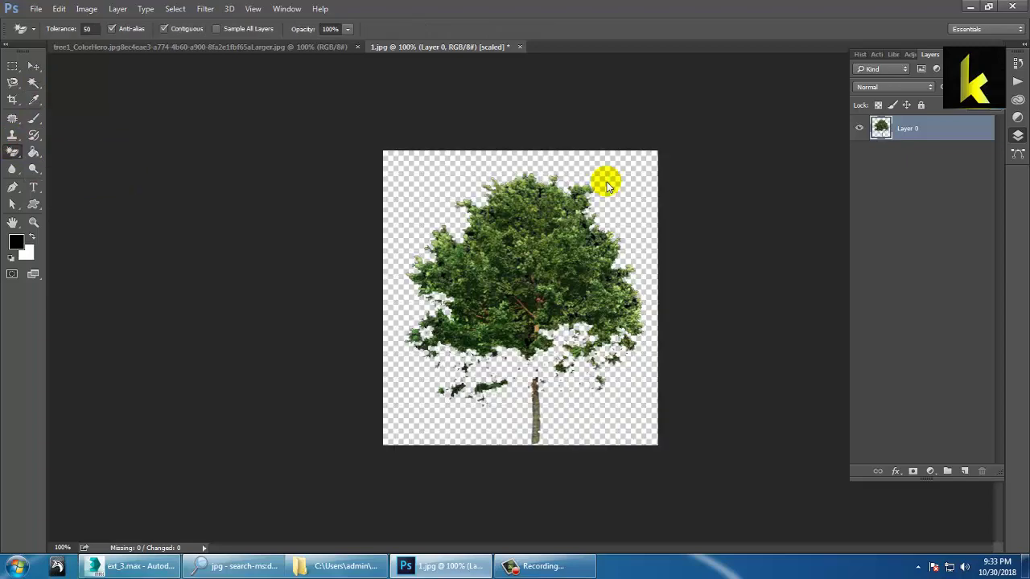
key("ctrl+z")
Try to select the black background with the Magic Wand at tolerance 50 and subtract the leaf areas from the selection
left_click(55, 95)
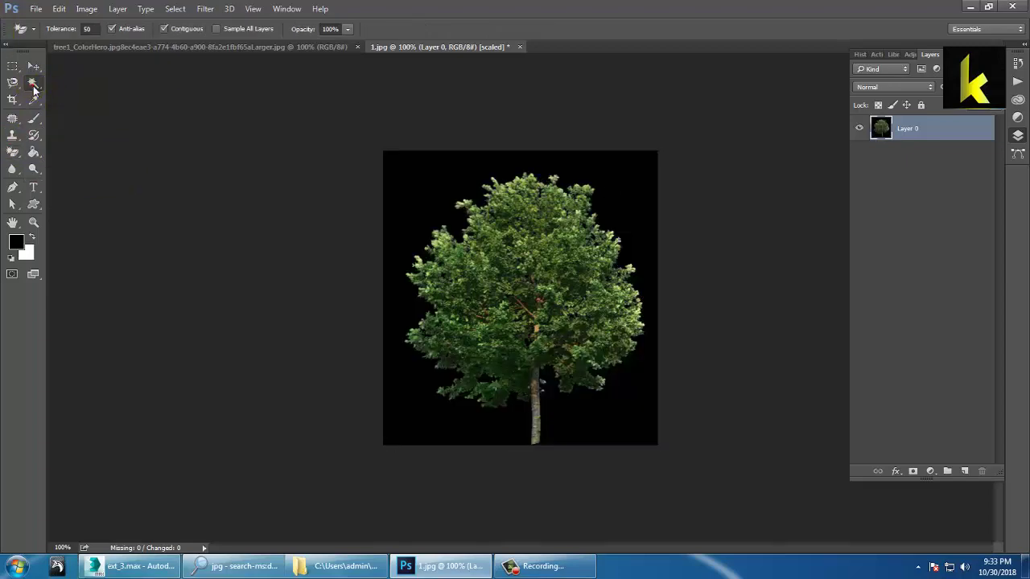
left_click(611, 173)
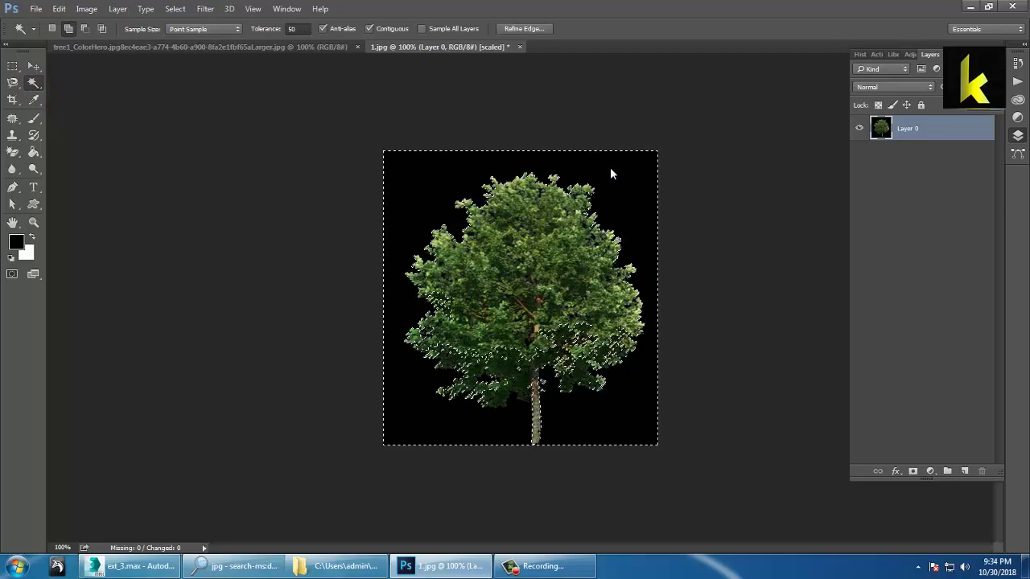
left_click(304, 164)
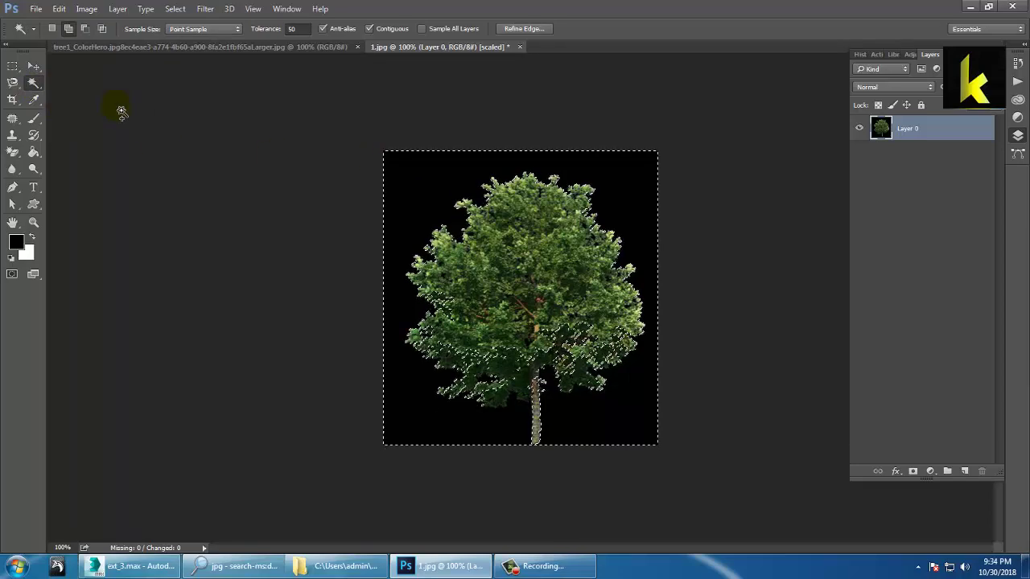
left_click(84, 29)
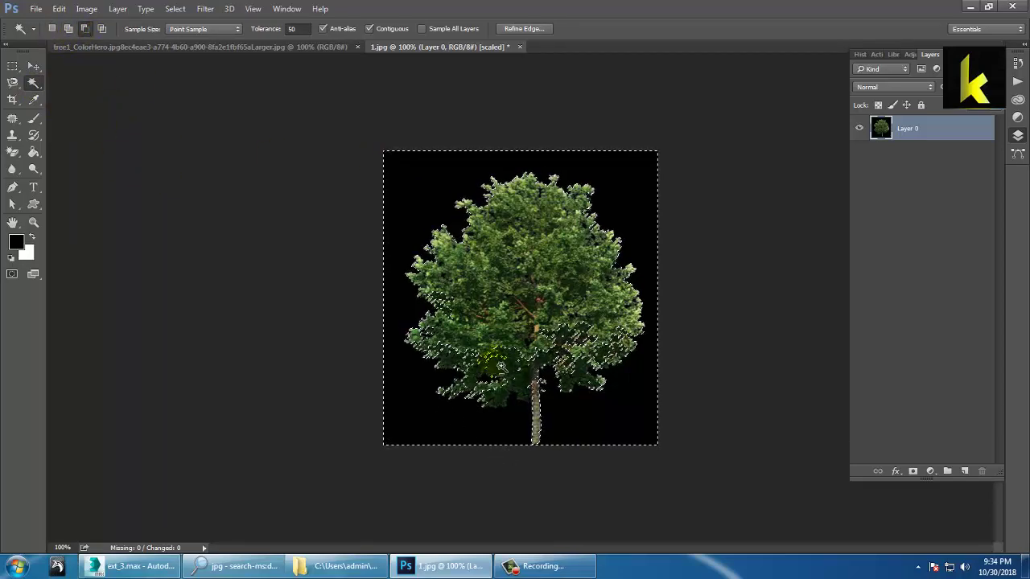
left_click(469, 363)
left_click(513, 214)
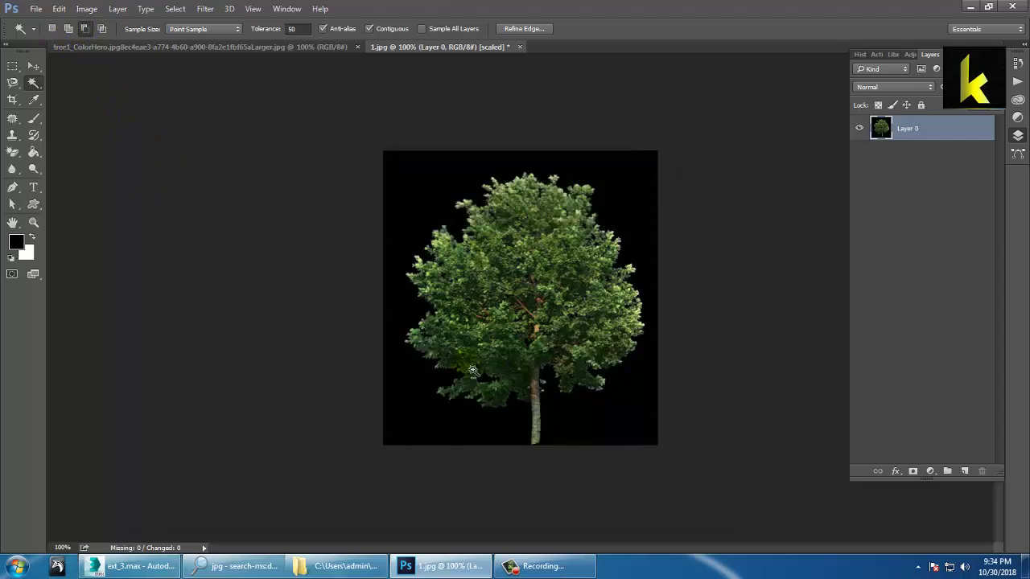
Select the entire black background around the tree with the Quick Selection tool
right_click(32, 86)
left_click(80, 82)
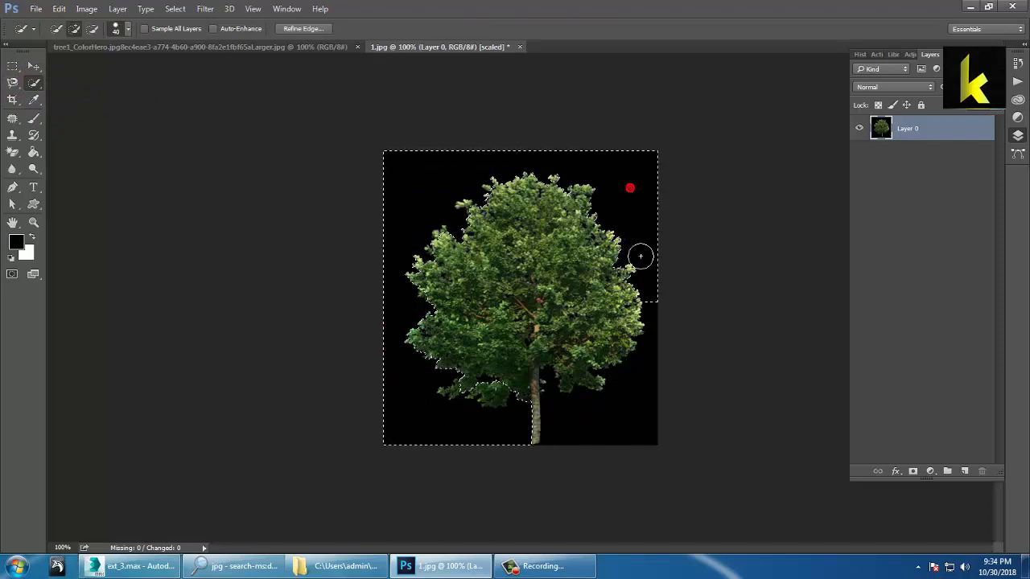
left_click(642, 423)
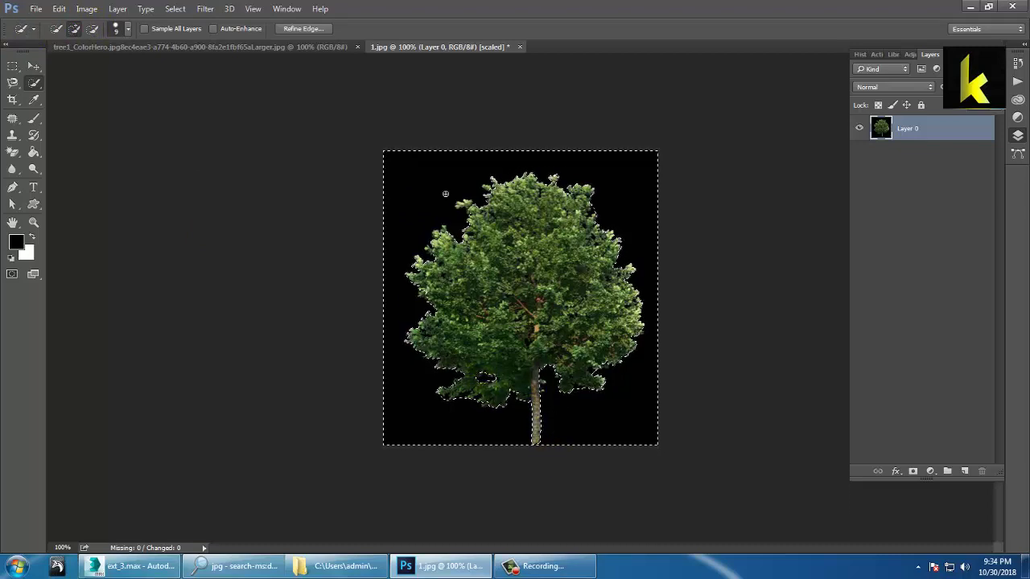
Start Refine Edge on the background selection with the Marching Ants view, turning off Smart Radius and Decontaminate Colors
left_click(302, 28)
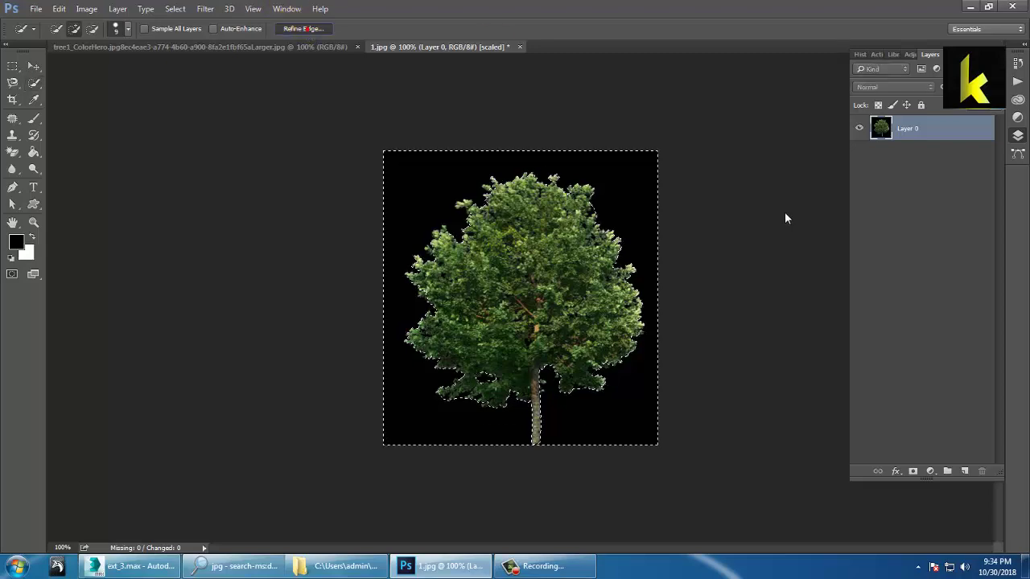
left_click(840, 125)
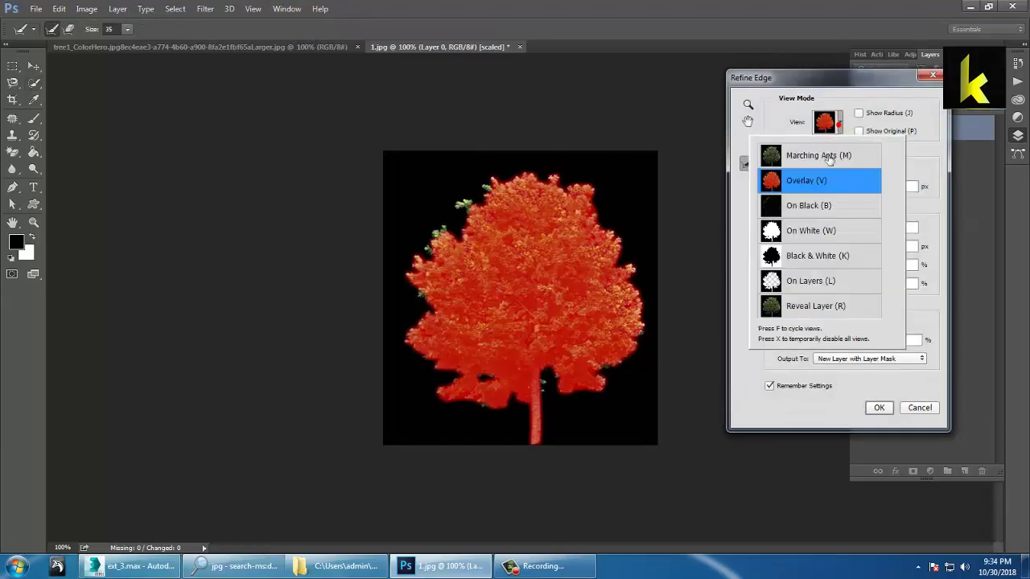
left_click(936, 150)
left_click(813, 169)
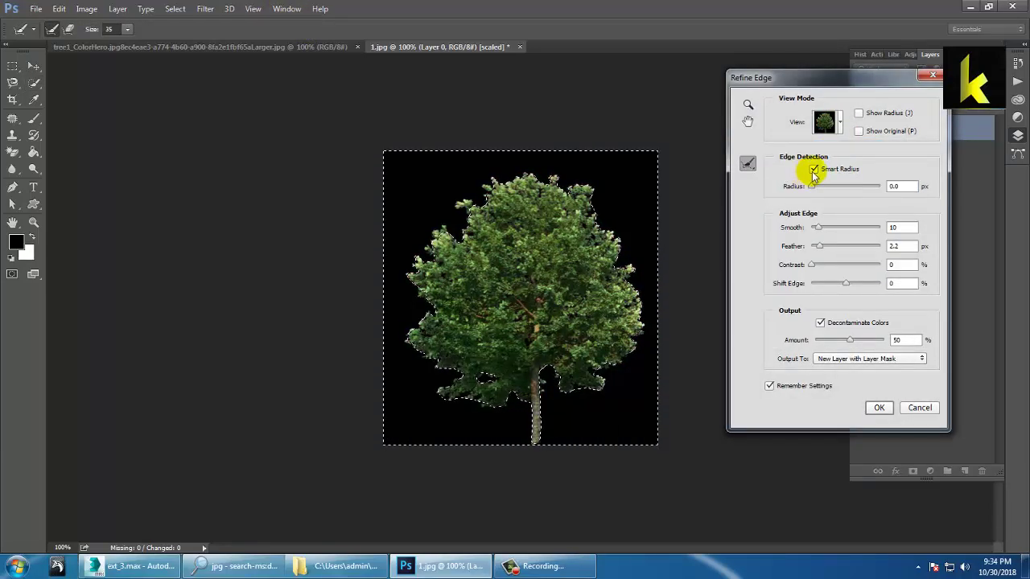
left_click(814, 169)
left_click(821, 323)
left_click(821, 323)
Output the refined edge as a Selection with slightly more smoothing and Remember Settings off, delete the black background, and deselect
left_click(869, 359)
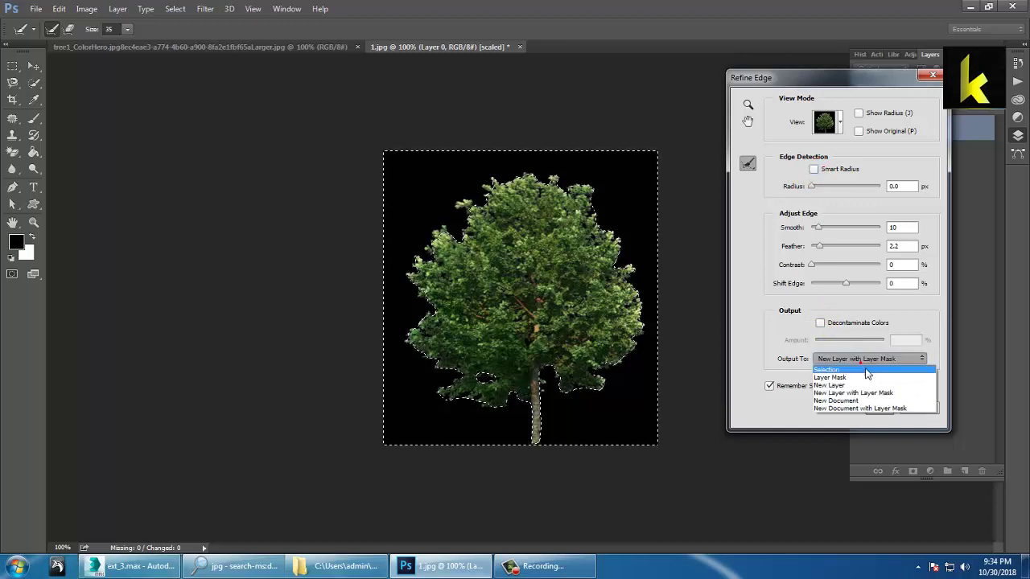
left_click(865, 368)
left_click(770, 386)
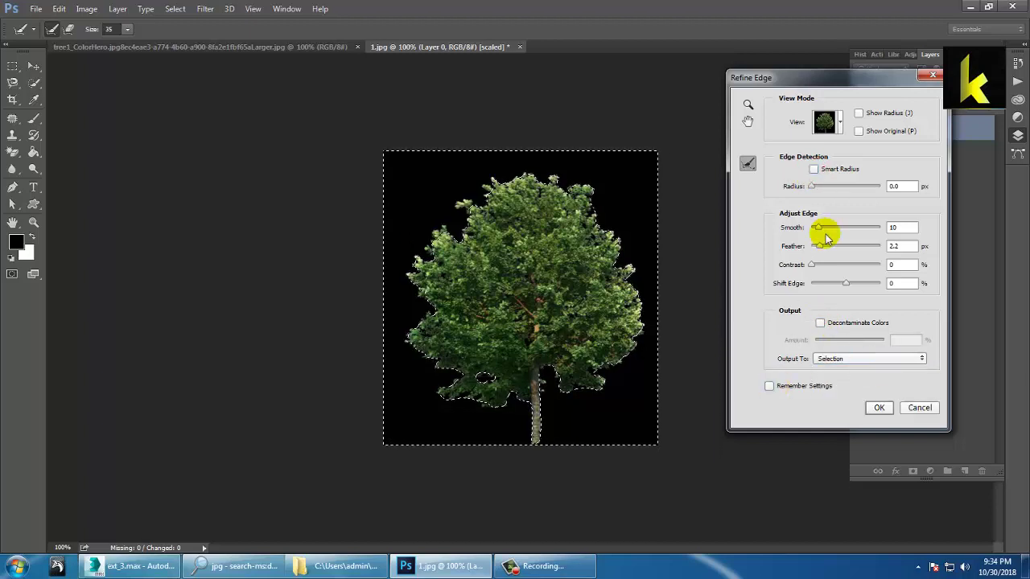
left_click_drag(819, 227, 822, 227)
left_click(878, 408)
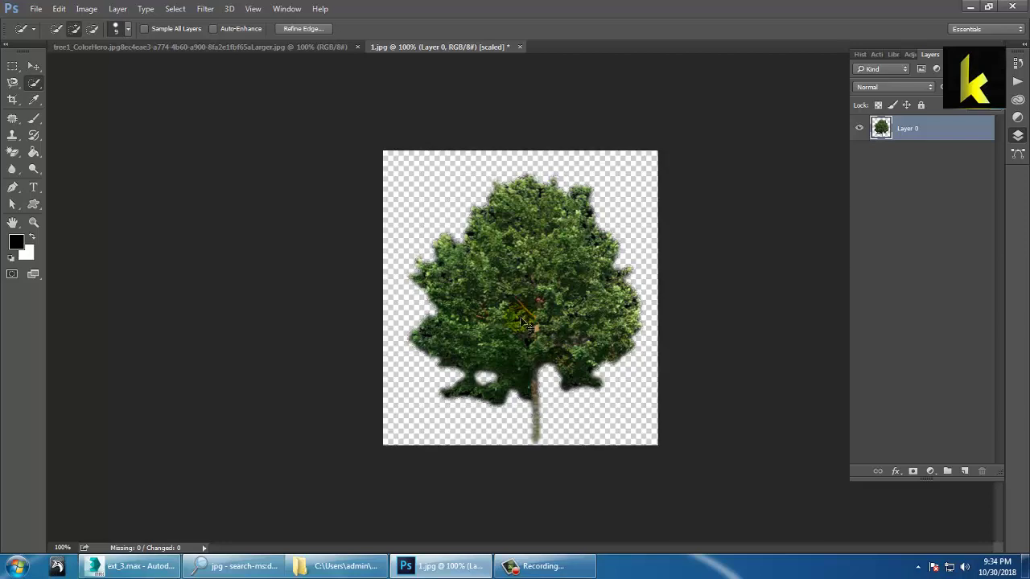
key("ctrl+d")
left_click(33, 66)
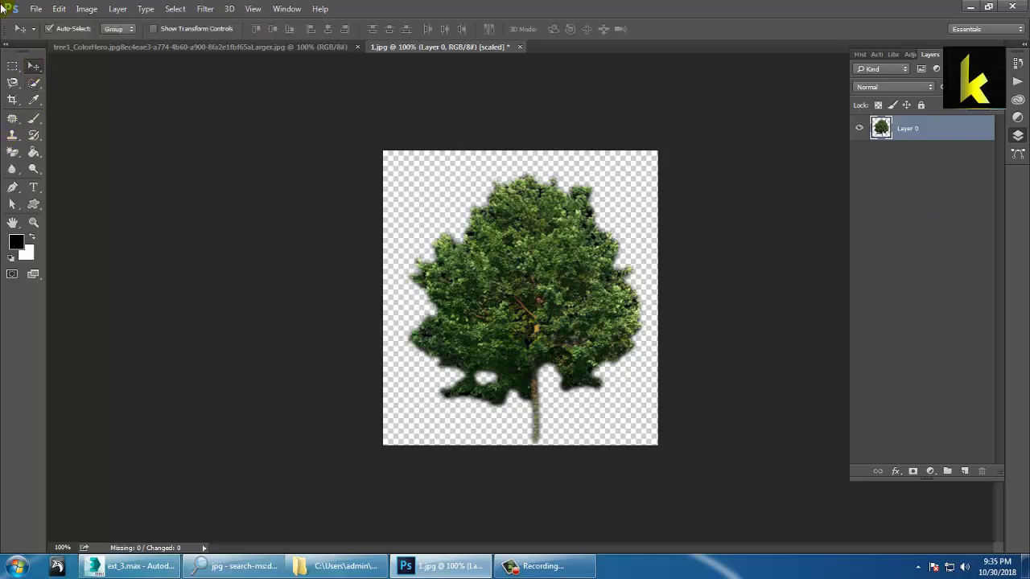
Start saving a copy of the cut-out tree to the Desktop and create a folder named diff there
left_click(34, 10)
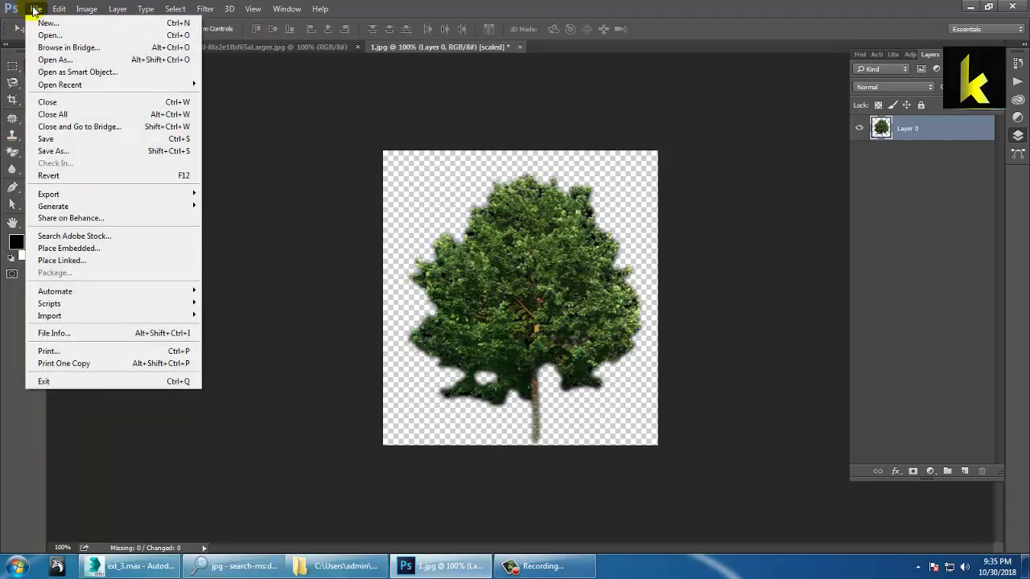
left_click(113, 152)
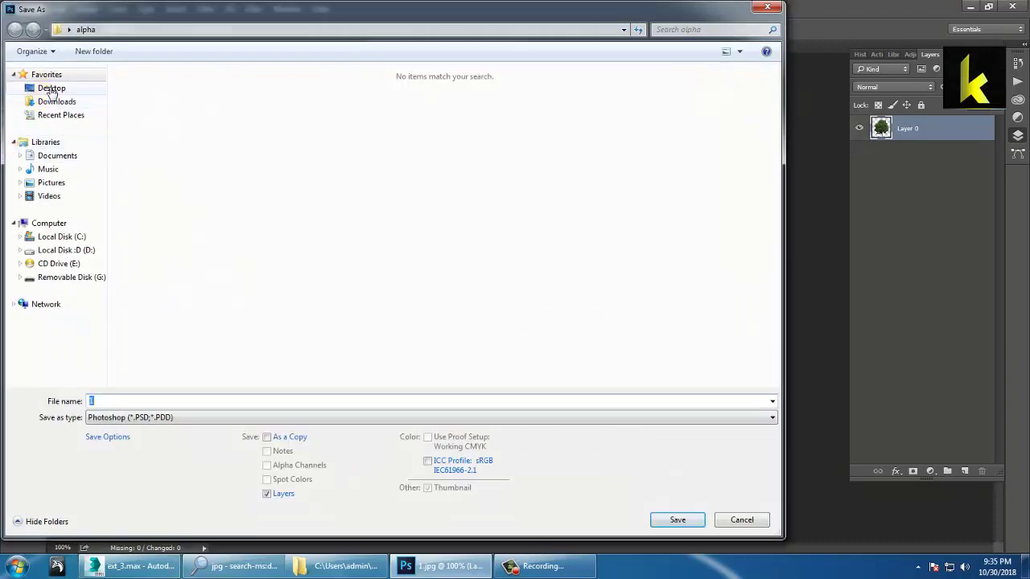
left_click(48, 87)
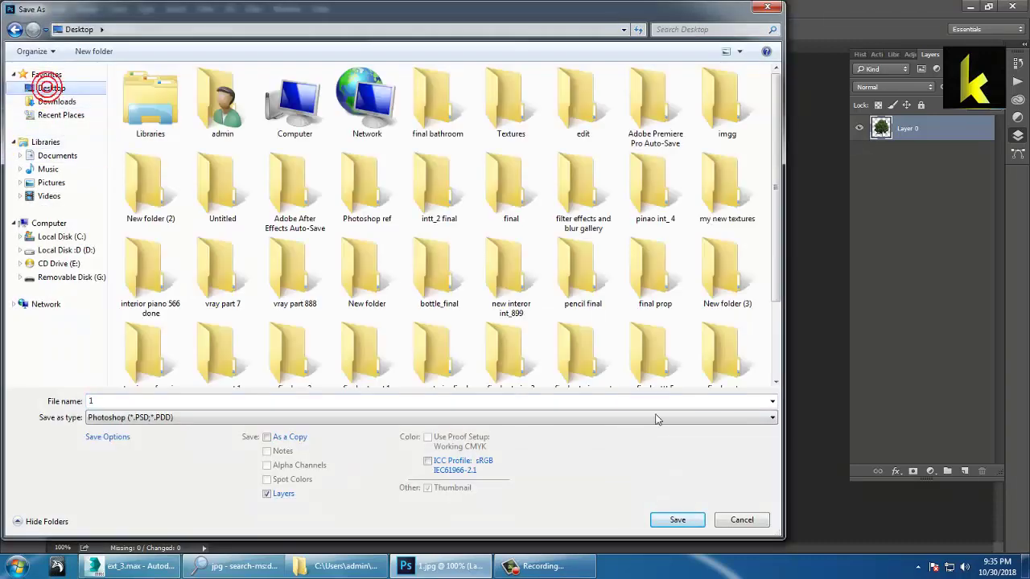
left_click_drag(780, 238, 766, 349)
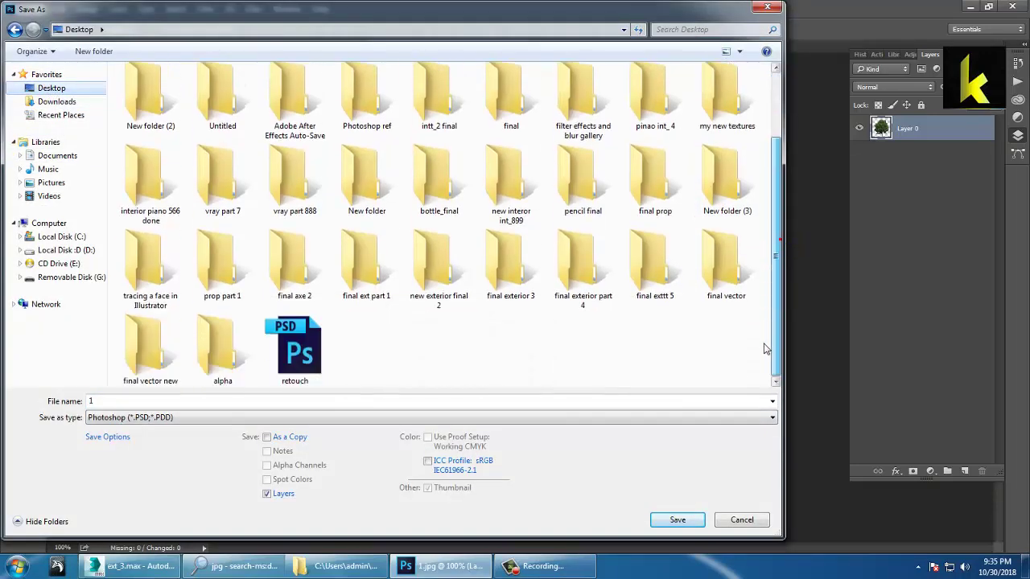
right_click(561, 352)
mouse_move(632, 469)
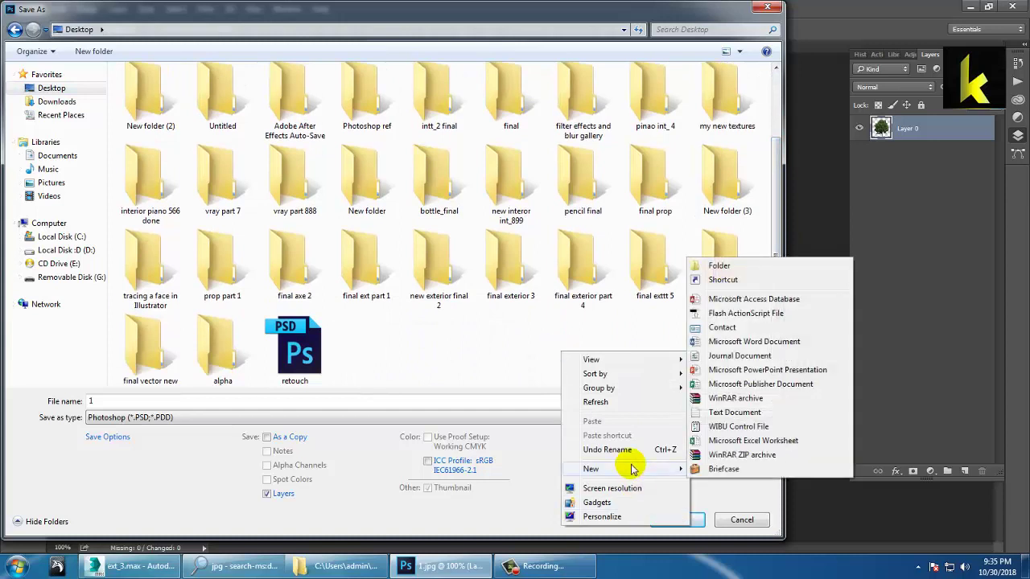
left_click(724, 267)
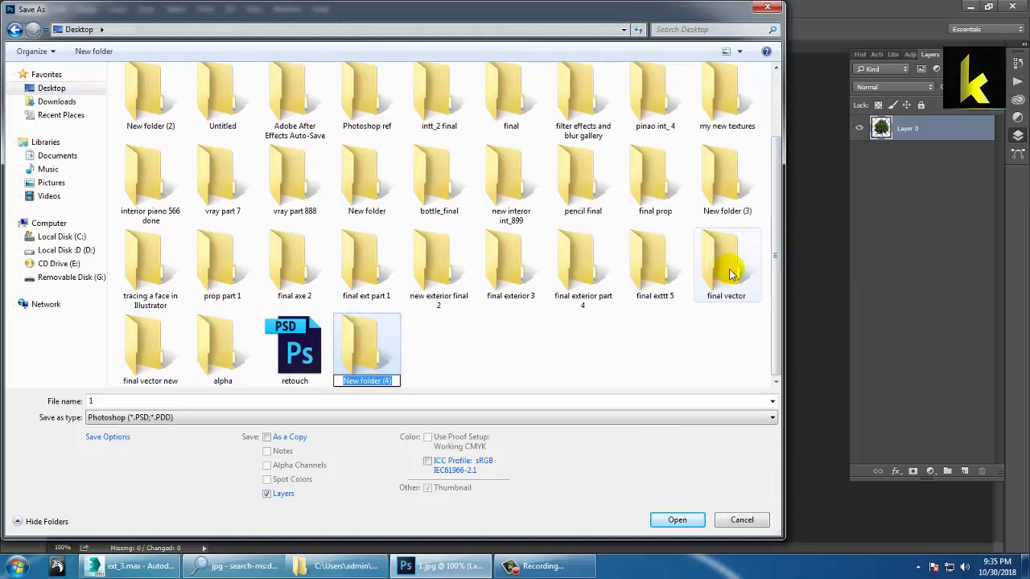
type("diff")
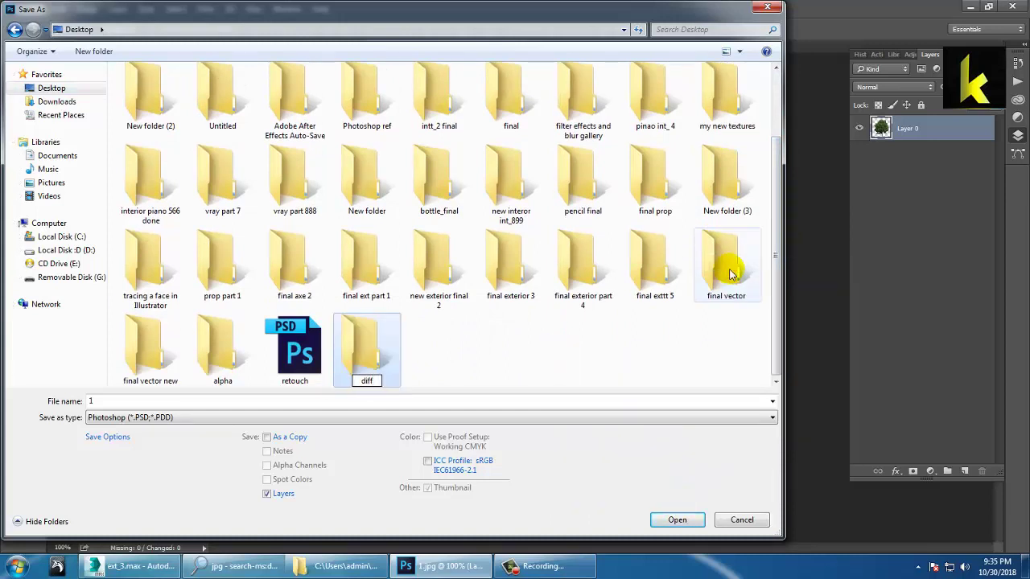
left_click(470, 354)
Create a second Desktop folder named opacity
right_click(472, 363)
mouse_move(552, 488)
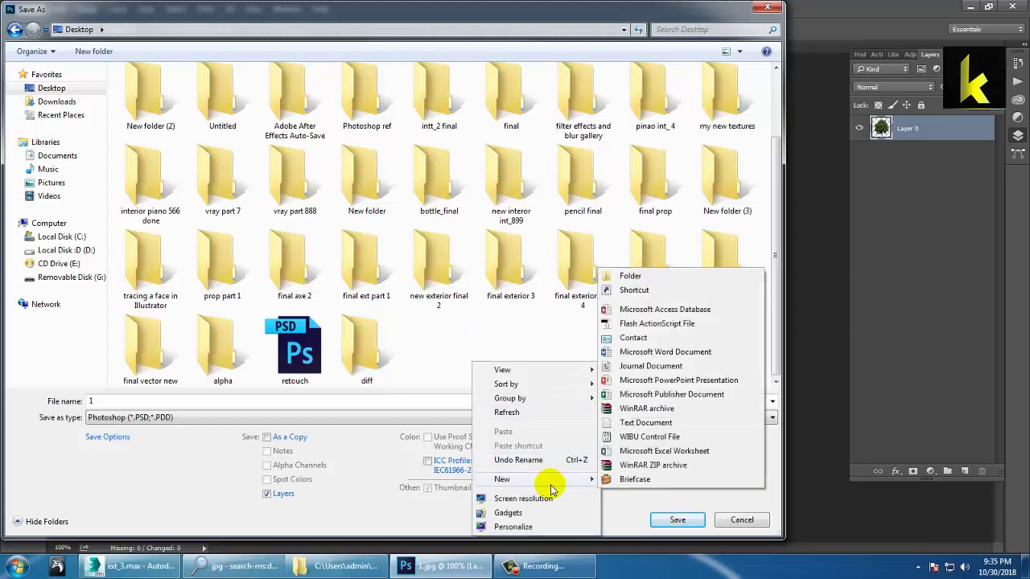
left_click(661, 276)
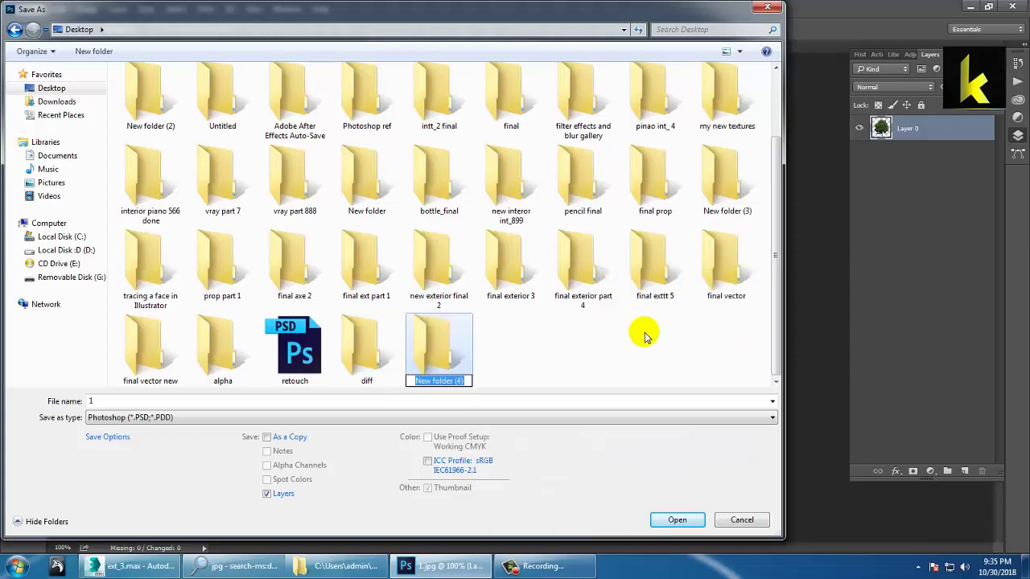
type("opacity")
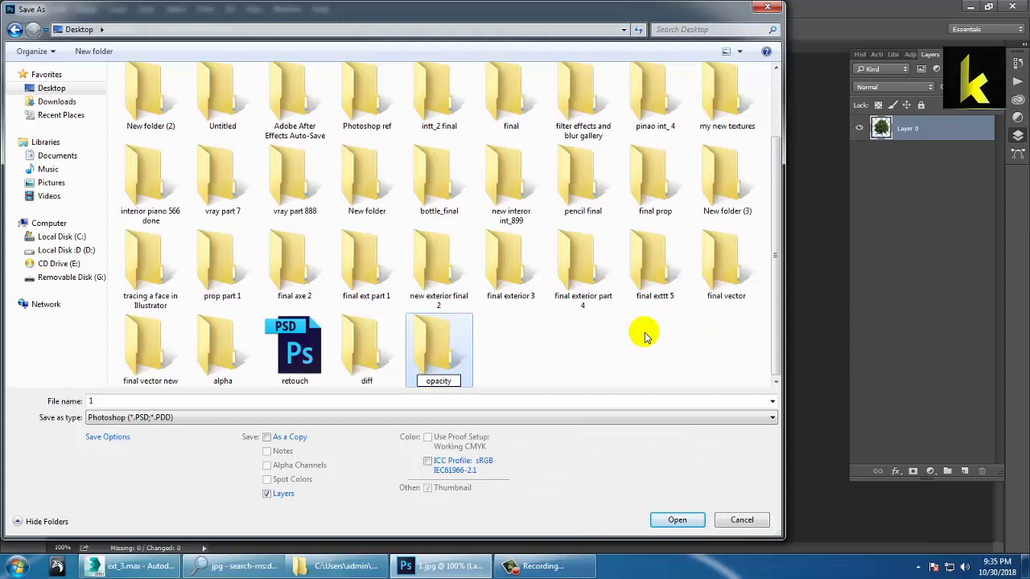
left_click(588, 365)
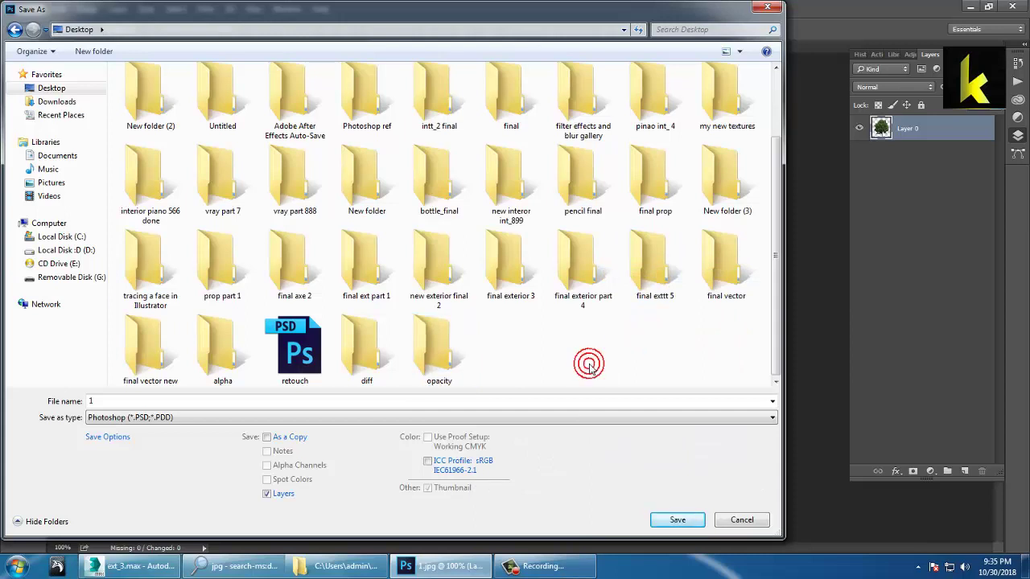
Save the cut-out tree in the diff folder as a PNG named 1, with Smallest / Slow compression and Interlaced
left_click(368, 346)
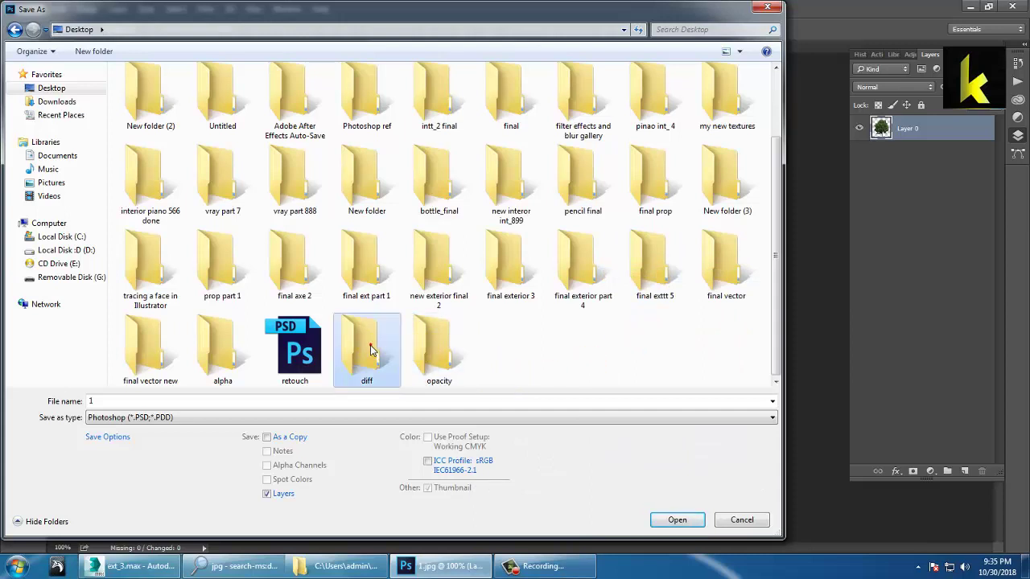
double_click(350, 355)
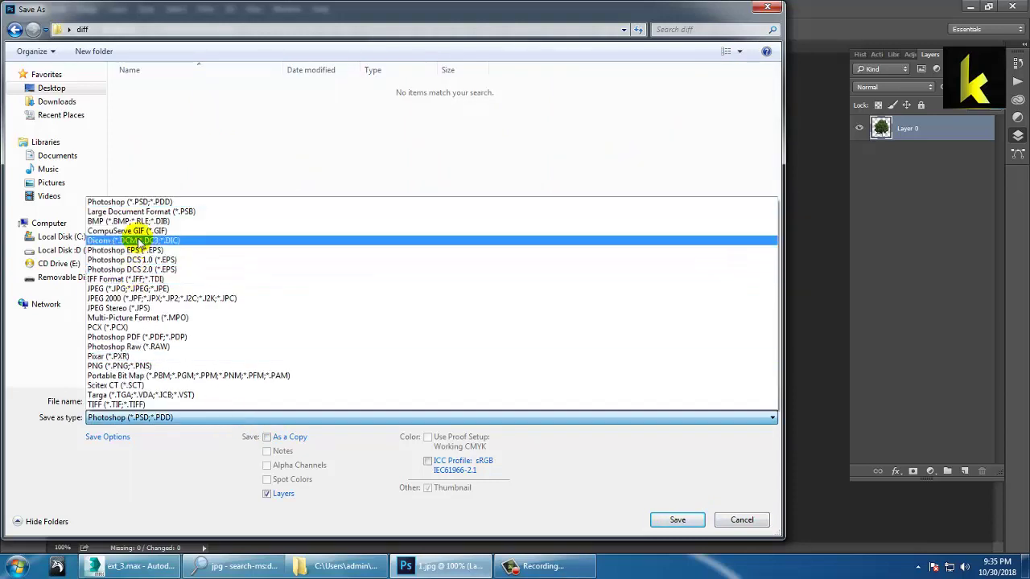
left_click(142, 289)
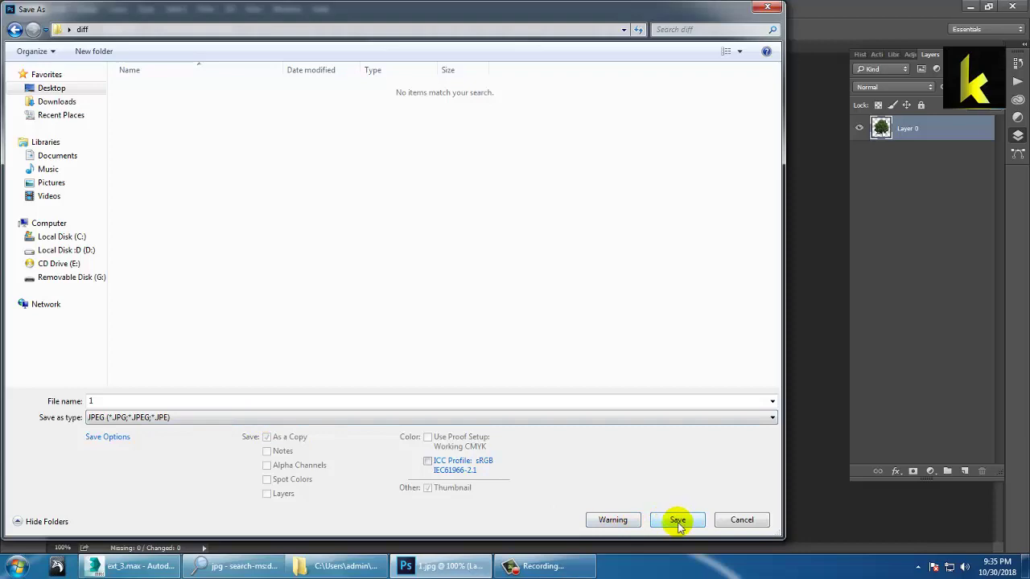
left_click(230, 417)
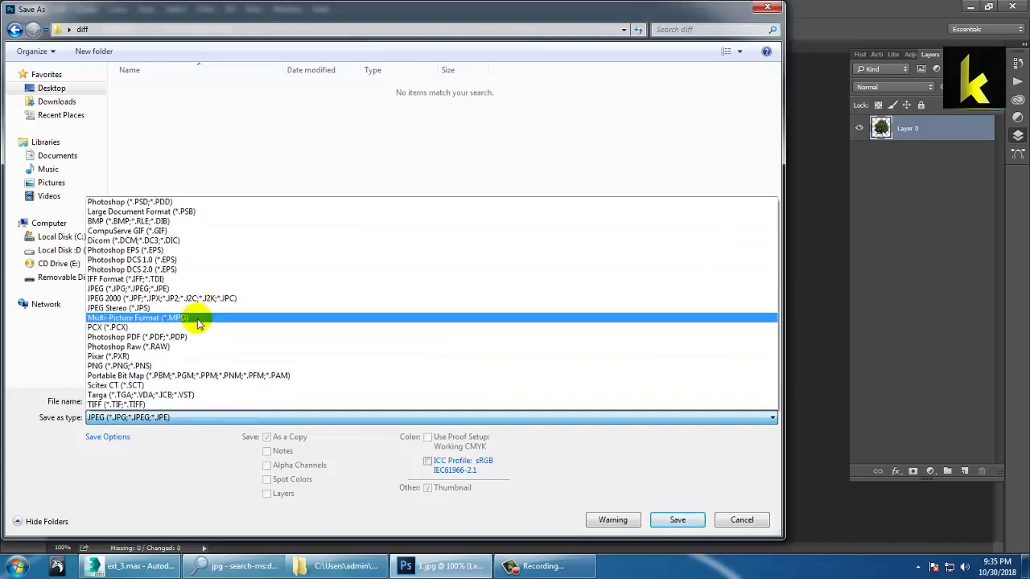
left_click(186, 363)
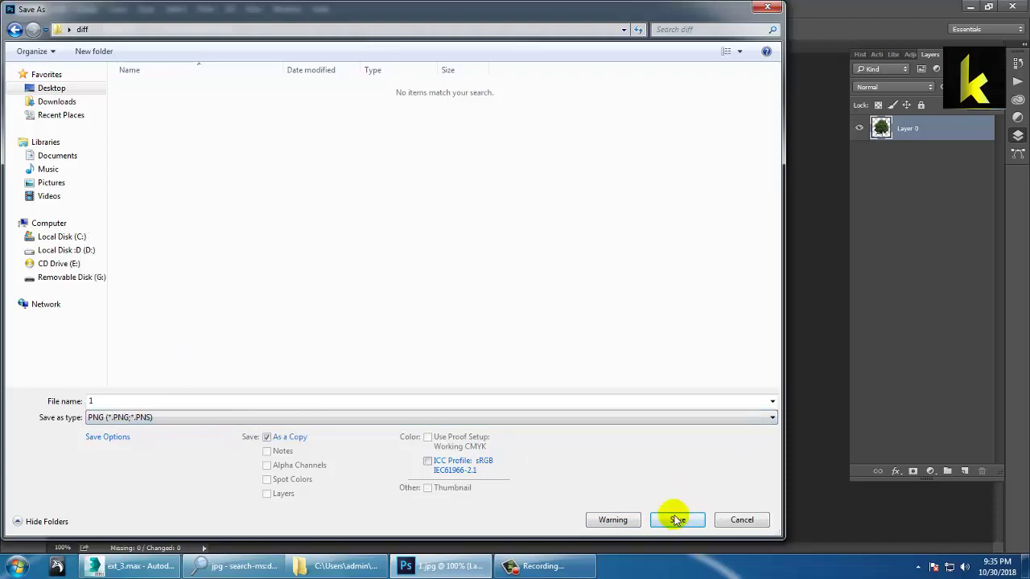
left_click(677, 520)
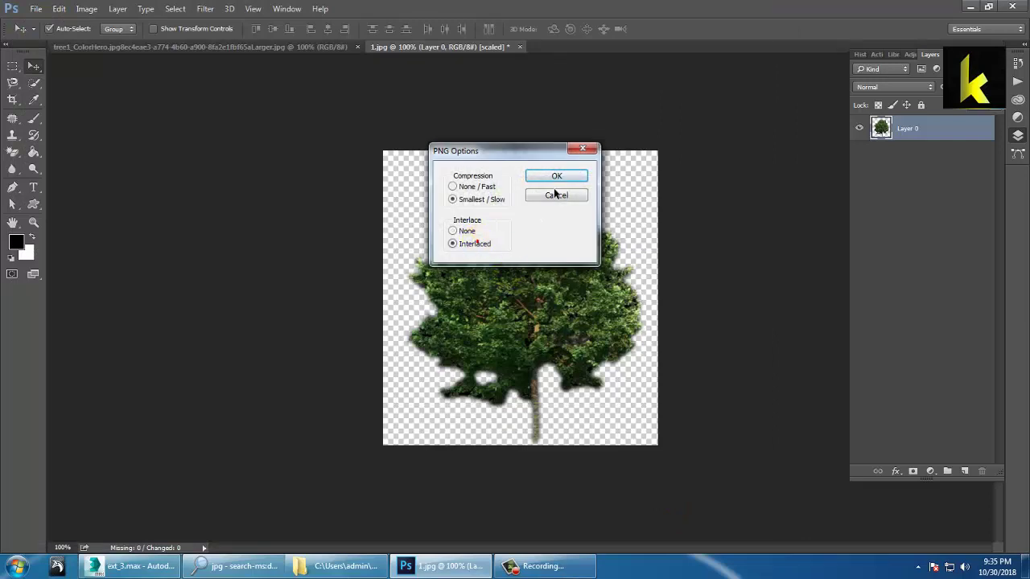
left_click(559, 174)
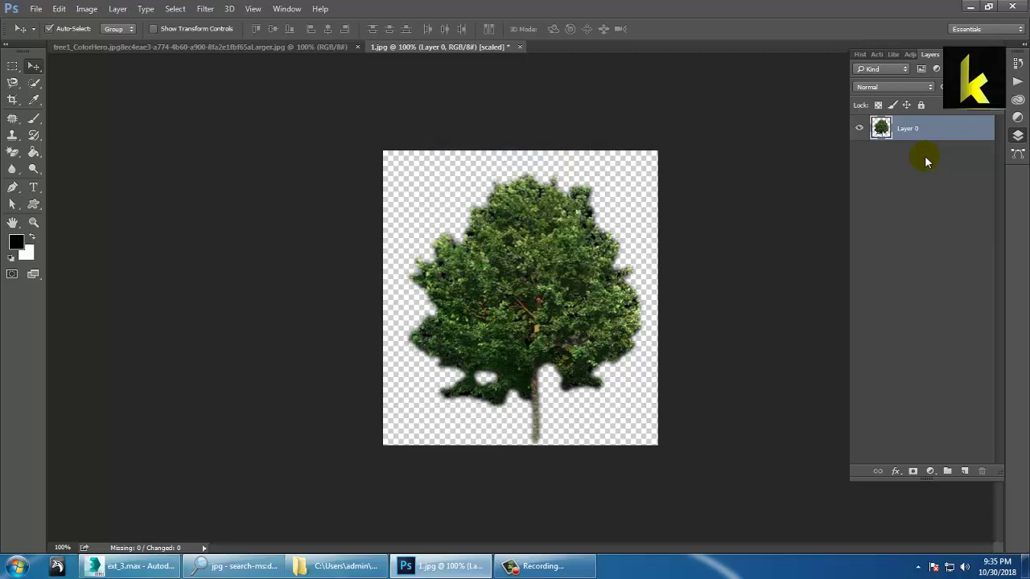
Load the tree's outline from Layer 0 as a selection, fill it with white, and invert the selection
left_click(883, 129, "ctrl")
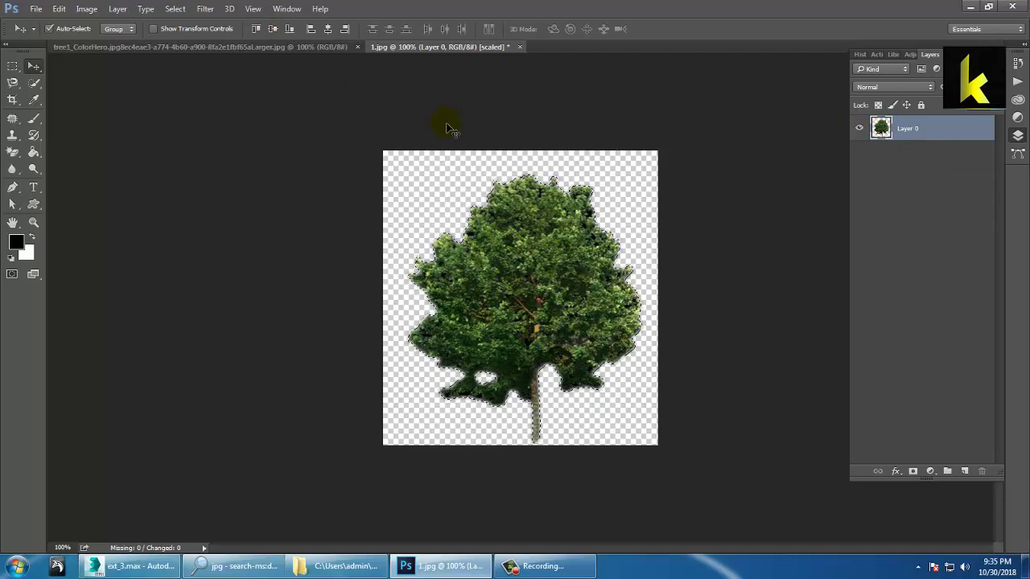
key("ctrl+BackSpace")
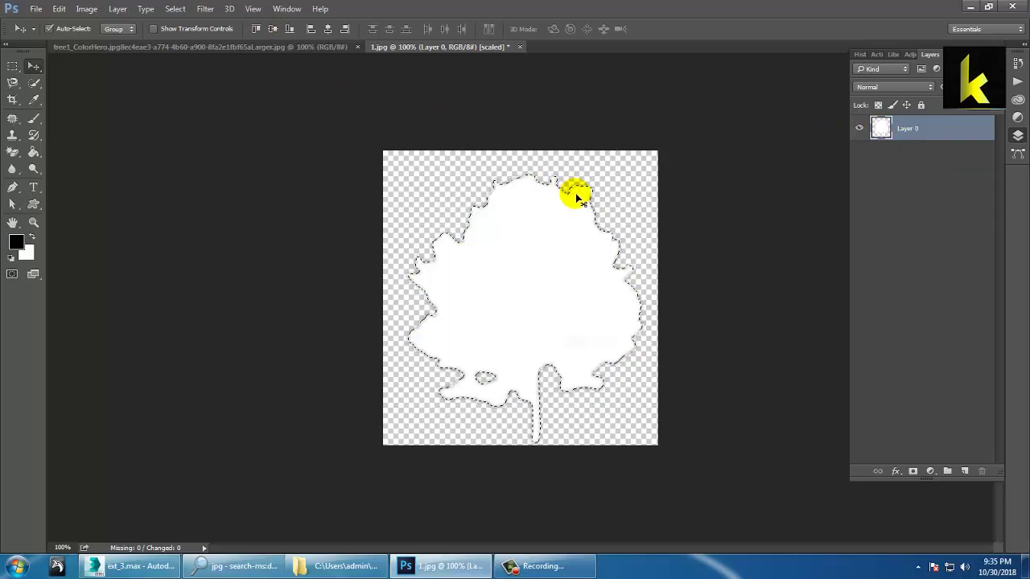
key("ctrl+shift+i")
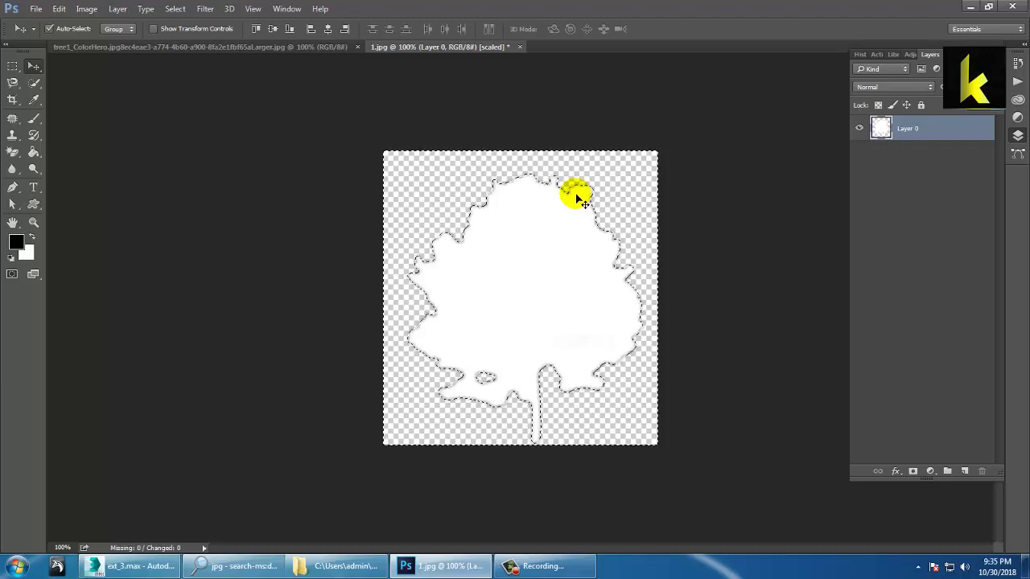
Fill the inverted selection around the white tree silhouette with black and clear the selection
key("alt+BackSpace")
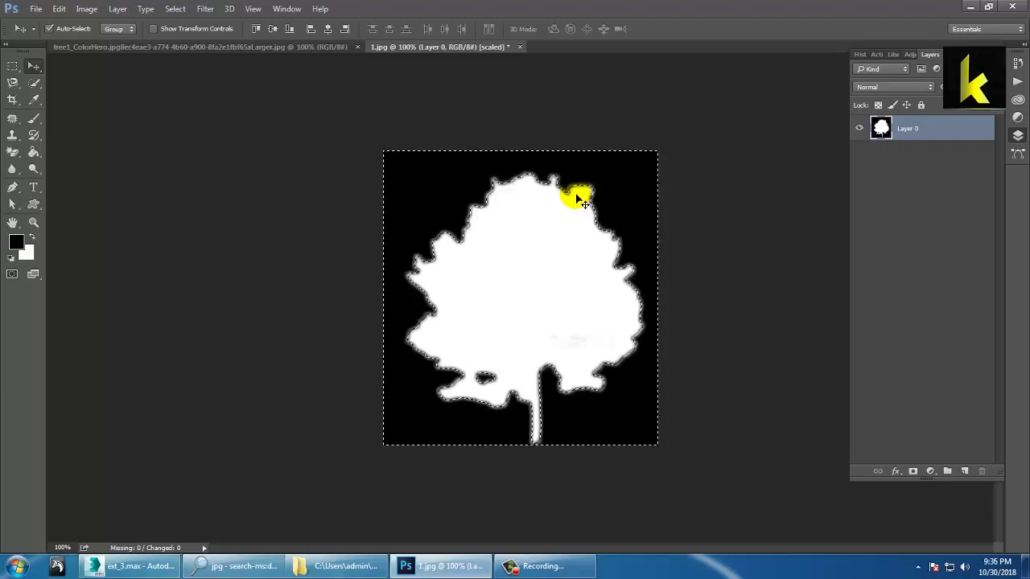
key("ctrl+d")
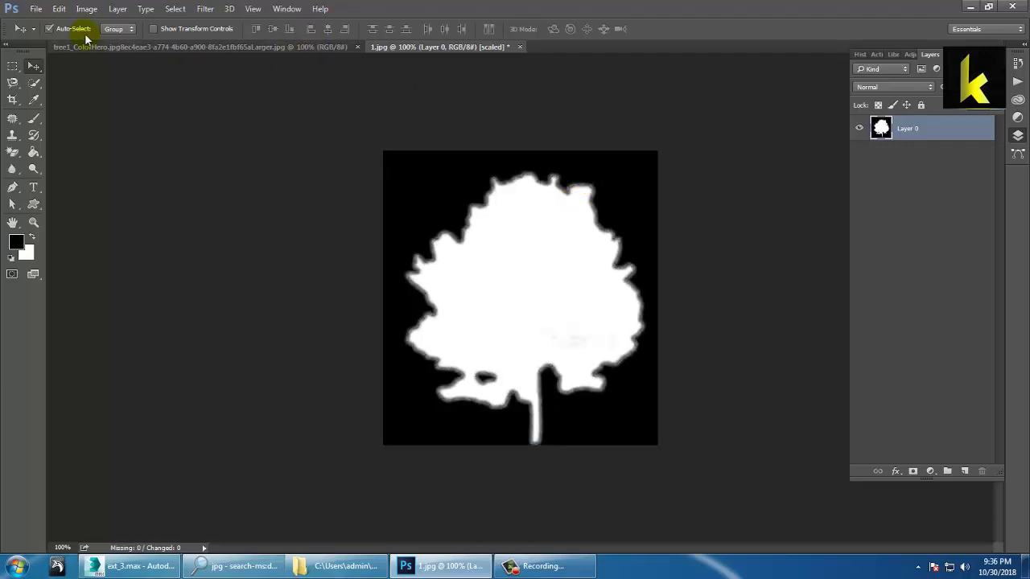
Save the black-and-white tree map in the Desktop opacity folder as a Photoshop PSD file named 1
left_click(38, 9)
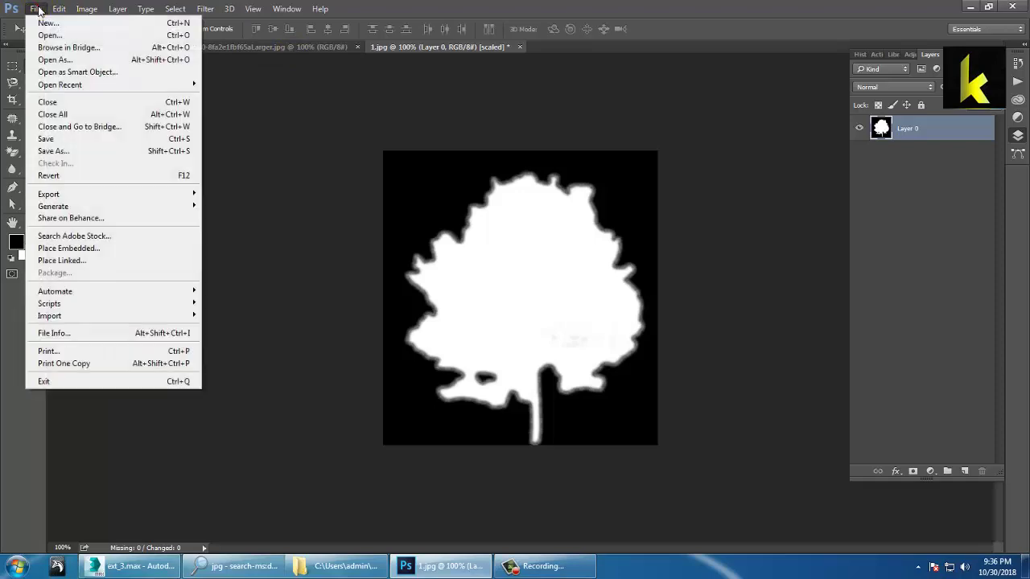
left_click(70, 151)
left_click(48, 88)
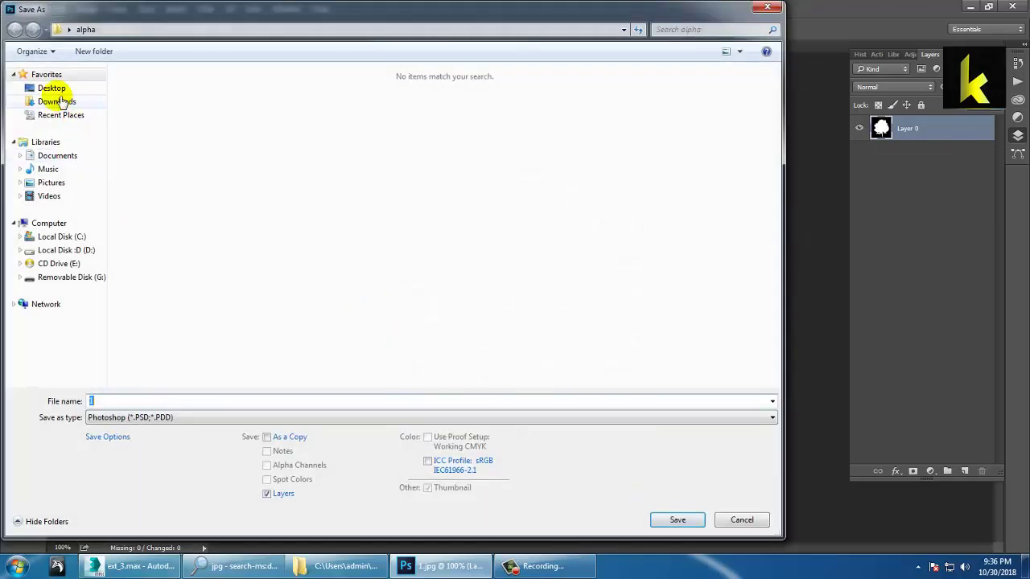
left_click_drag(772, 281, 773, 358)
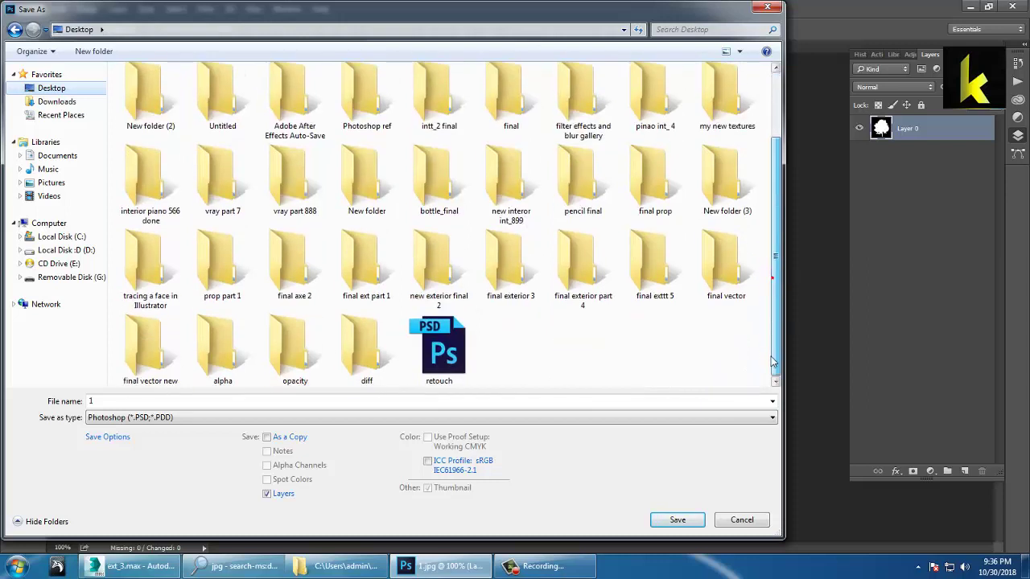
left_click(282, 354)
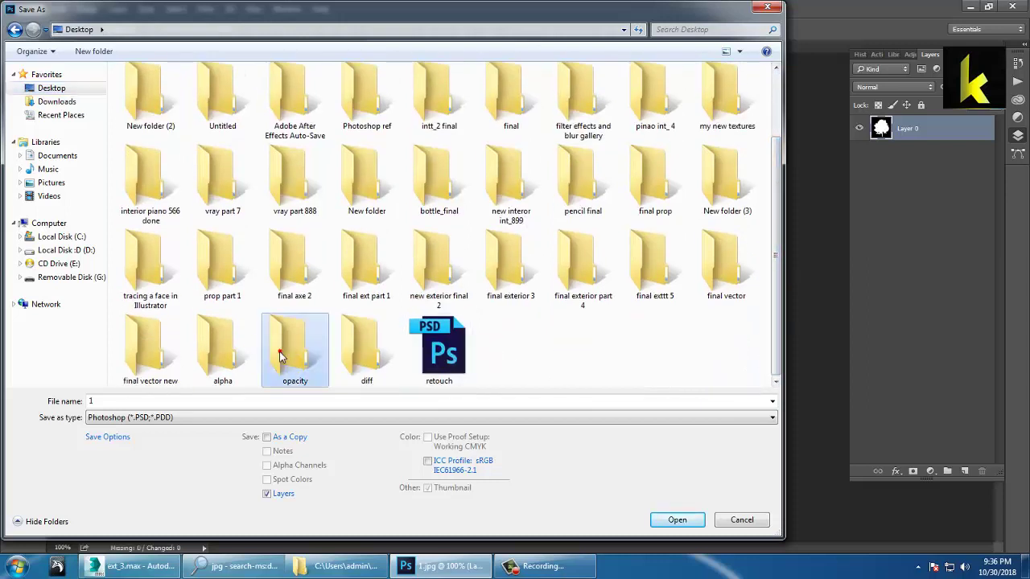
double_click(295, 357)
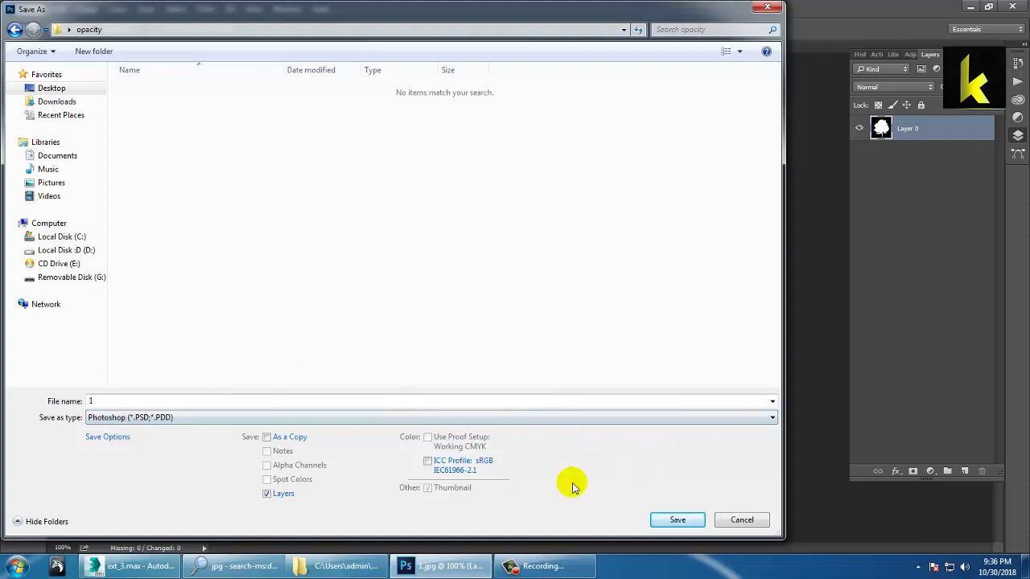
left_click(677, 520)
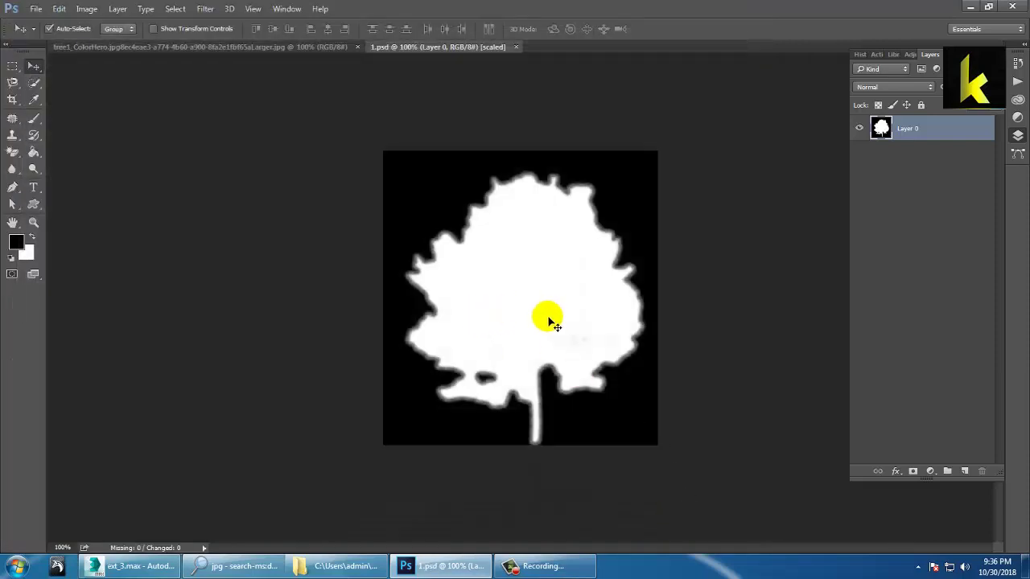
Switch to 3ds Max and move the house reference image aside to uncover the model
left_click(125, 566)
left_click(517, 567)
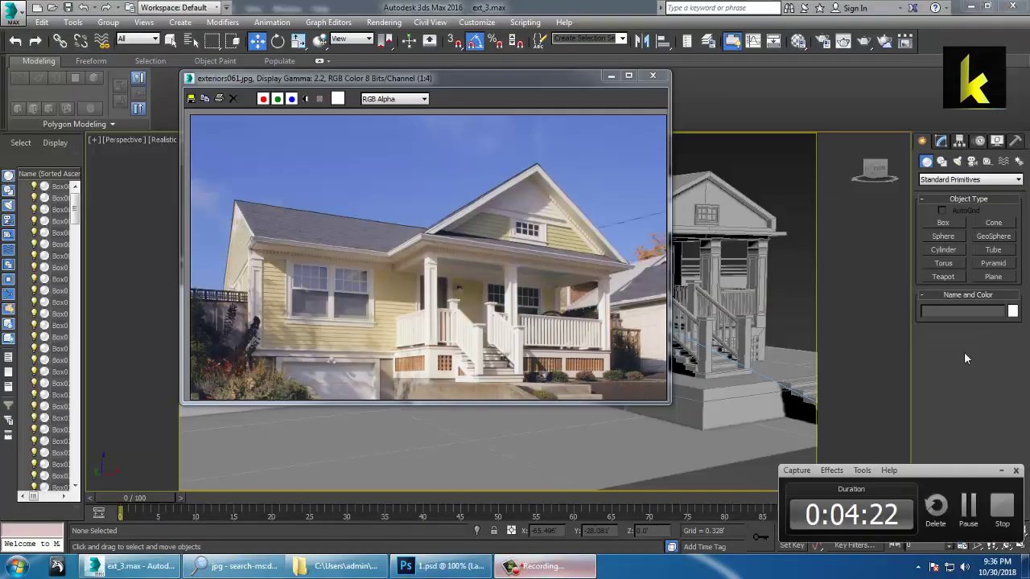
left_click(1000, 471)
left_click_drag(458, 81, 215, 71)
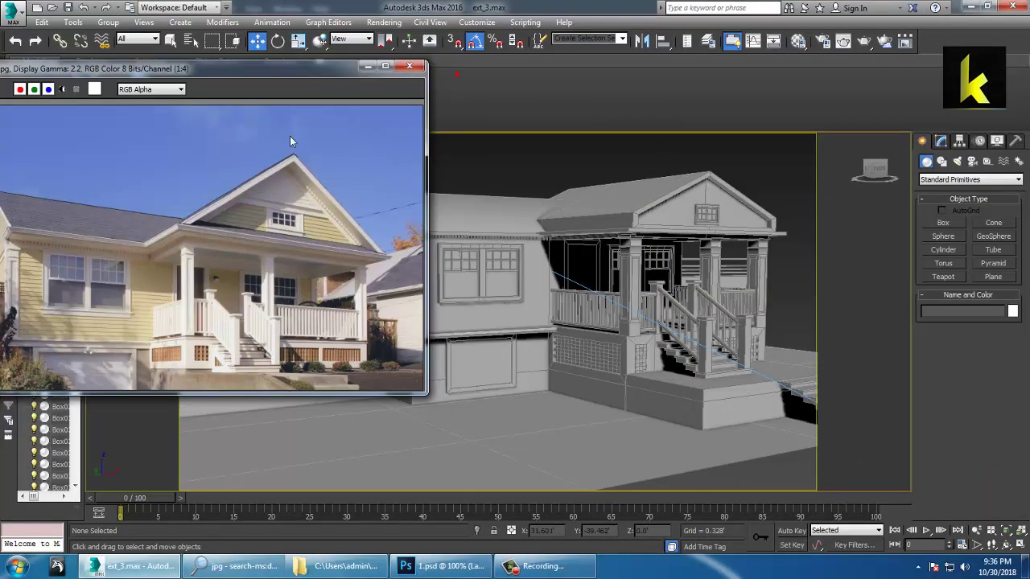
Create an upright plane about 22' long and 11.9' wide in the Front view, beside the house over the railed wall
left_click(995, 277)
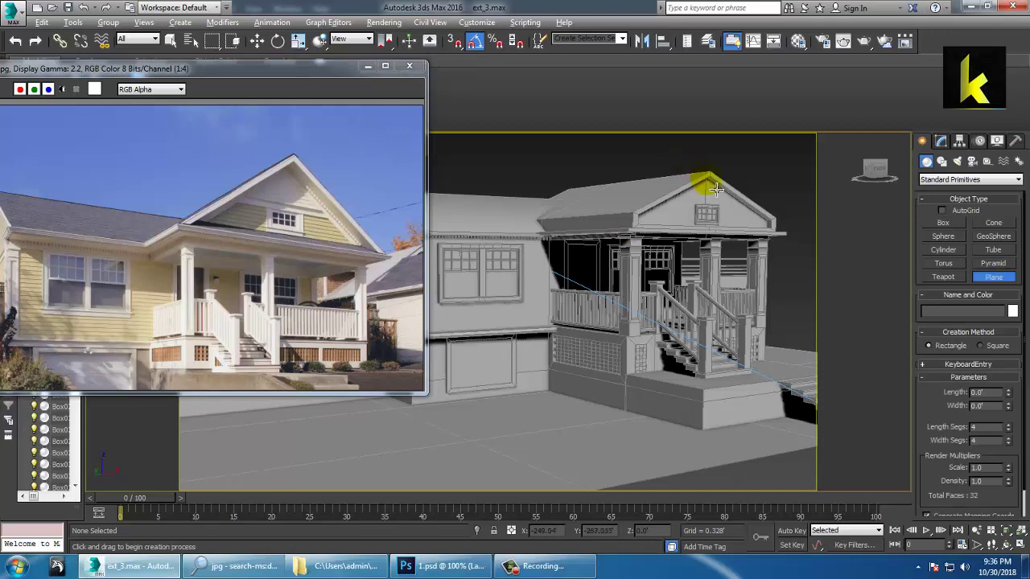
key("alt+w")
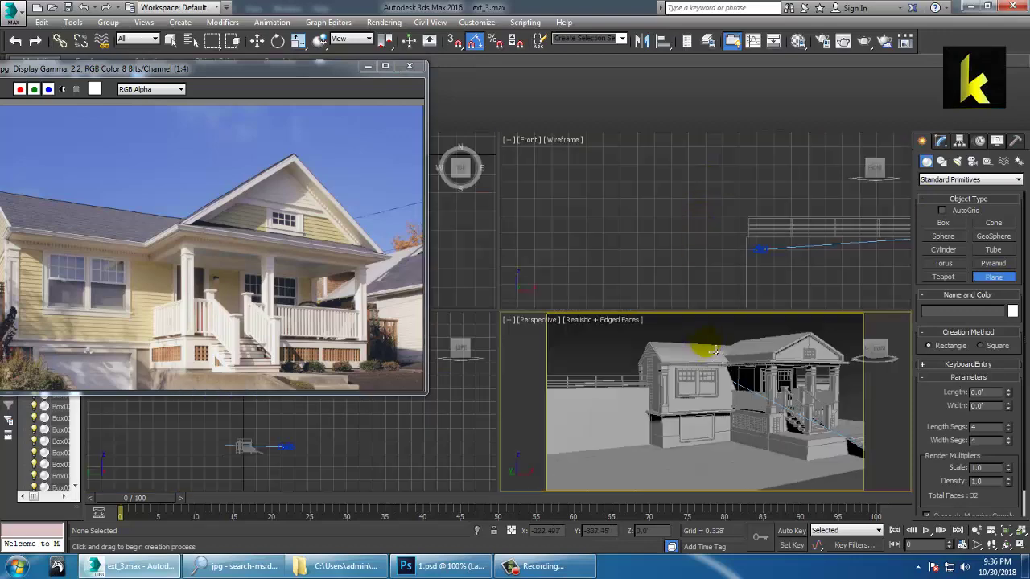
right_click(727, 246)
key("alt+w")
scroll(684, 251, "up", 3)
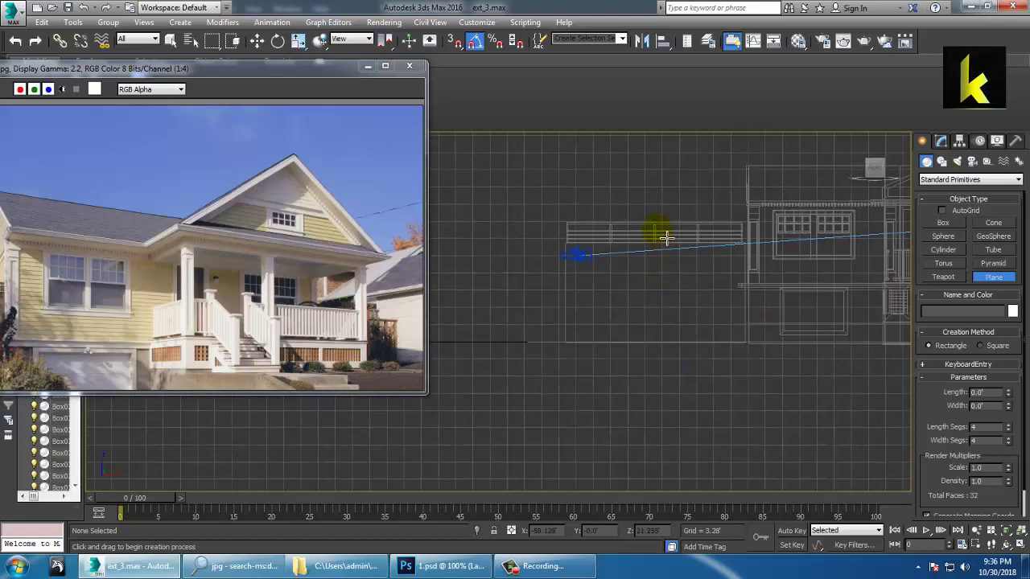
left_click_drag(658, 229, 720, 344)
key("w")
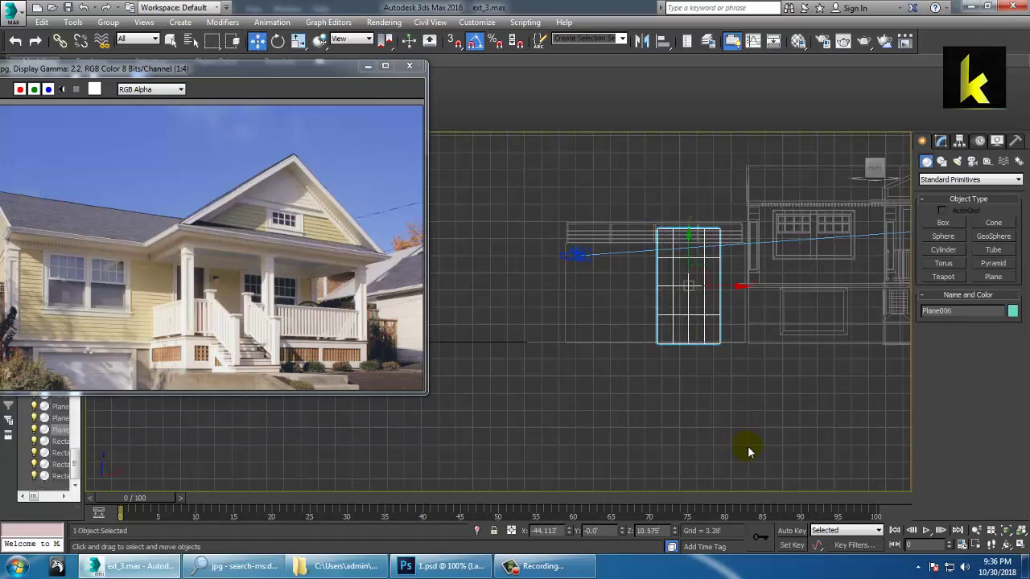
Reduce the new plane to 1 length segment and 1 width segment
key("alt+w")
right_click(752, 408)
key("alt+w")
middle_click_drag(662, 391, 742, 377)
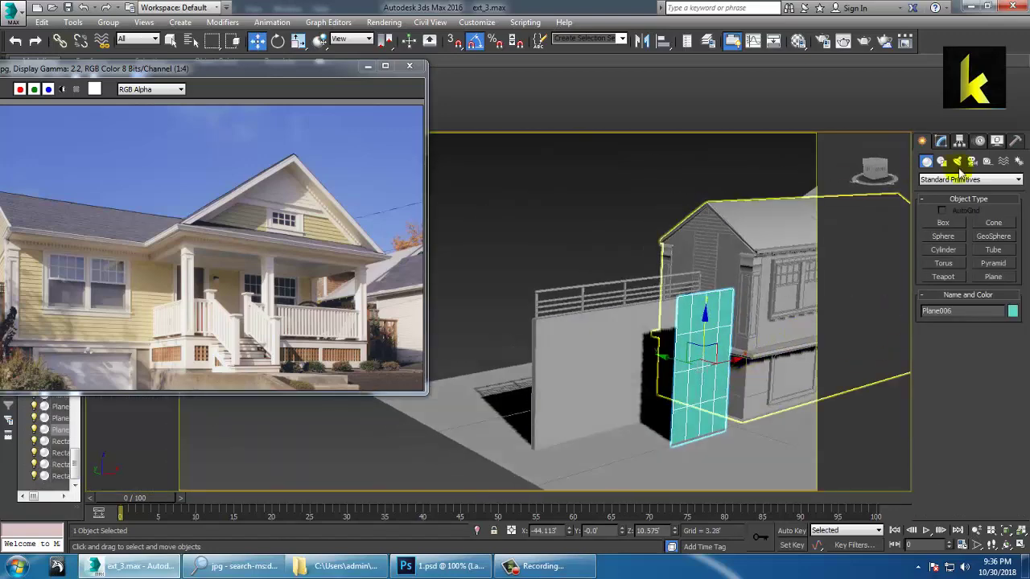
left_click(942, 140)
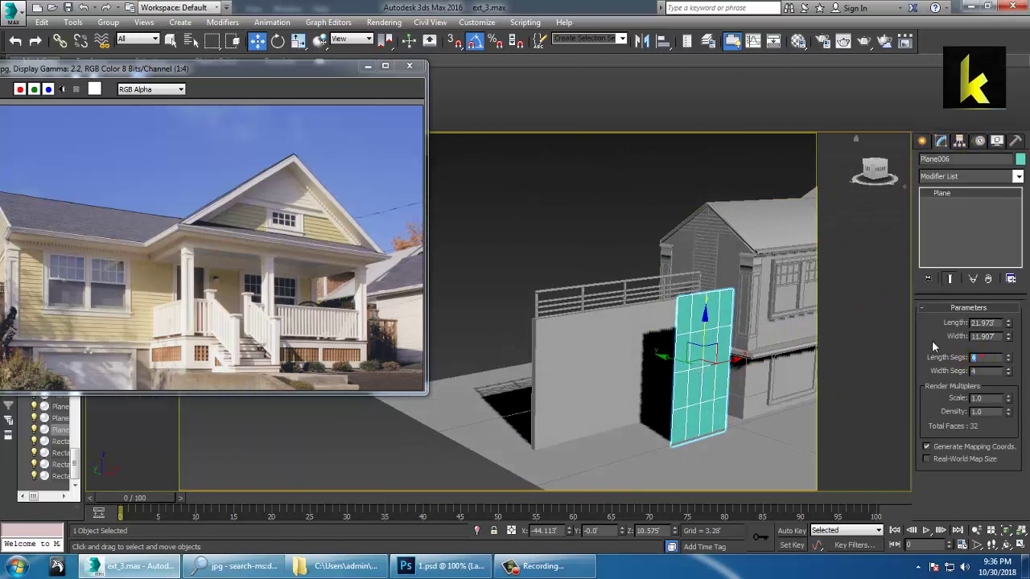
key("Return")
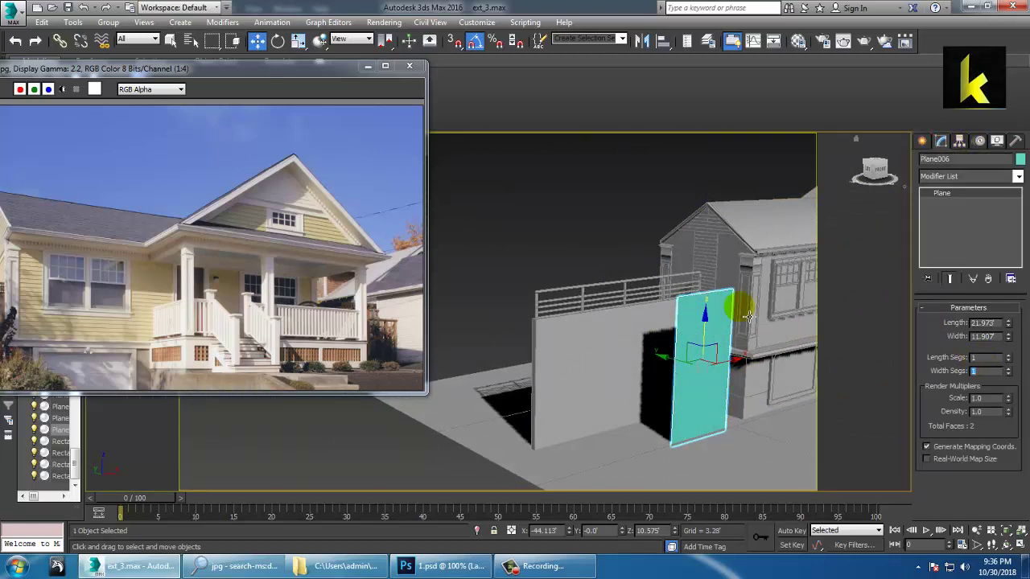
scroll(681, 295, "up", 6)
middle_click_drag(657, 285, 665, 267)
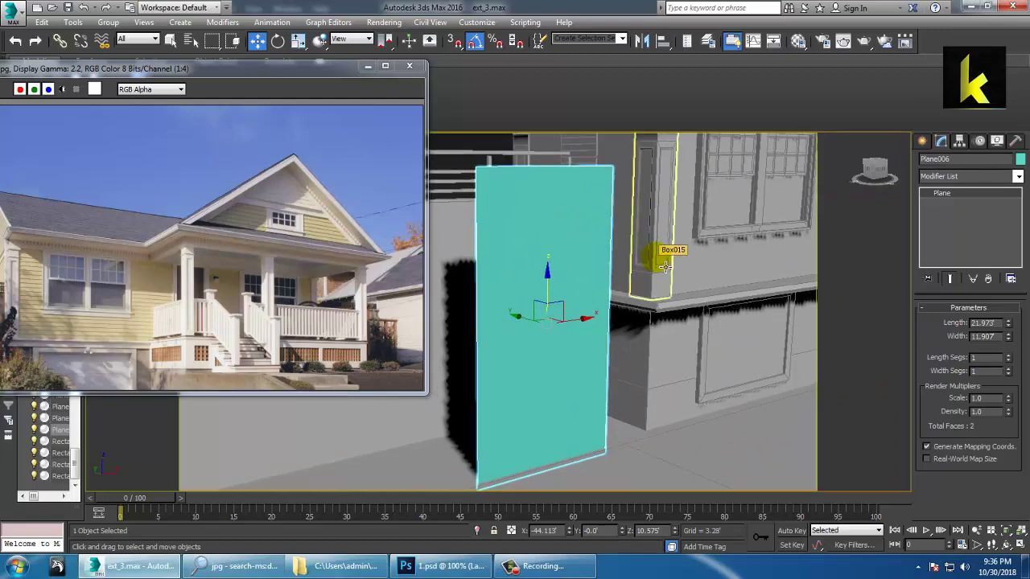
key("m")
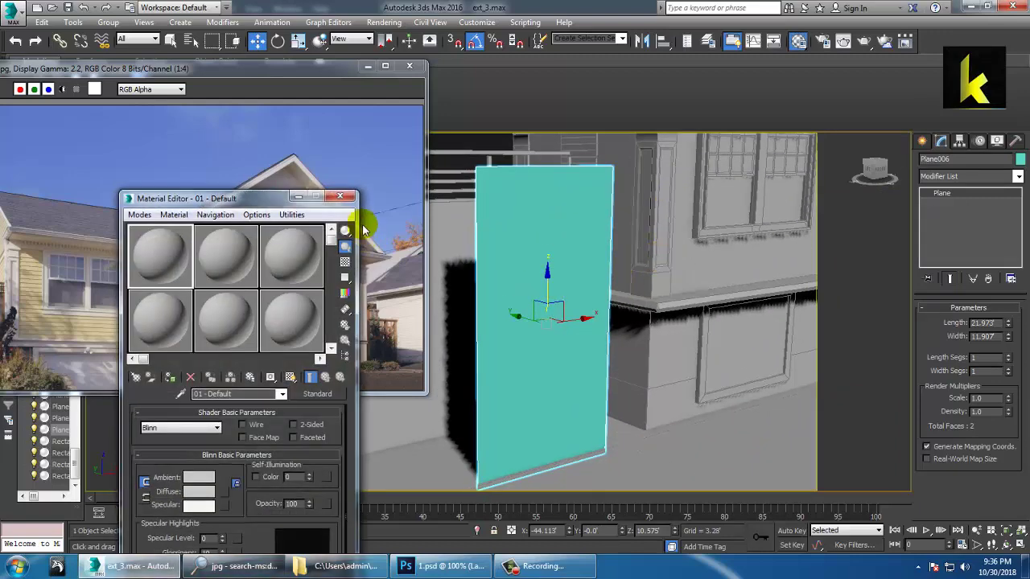
left_click(338, 196)
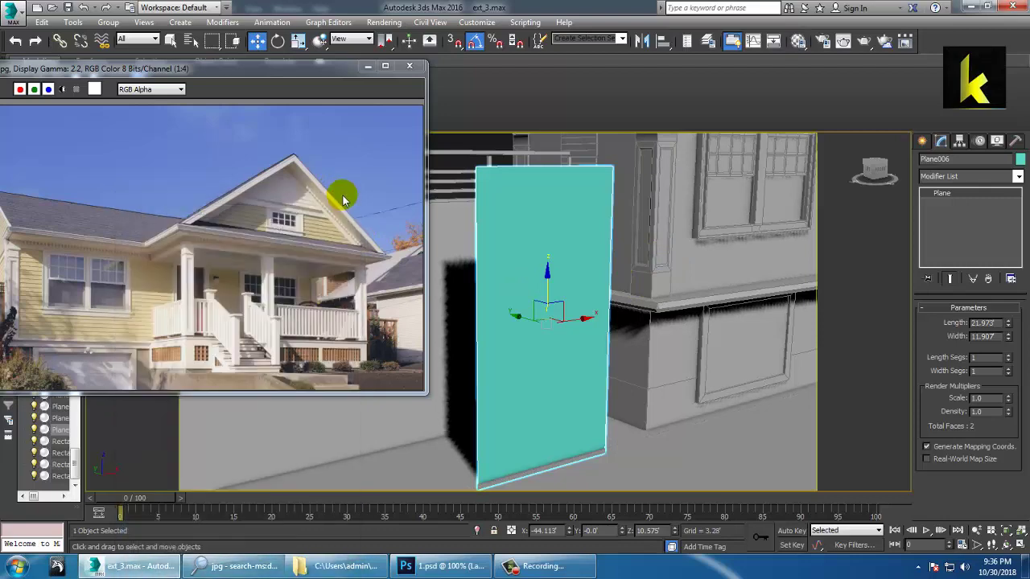
Set the production renderer to V-Ray Adv 3.30.05 and close the render setup
left_click(381, 22)
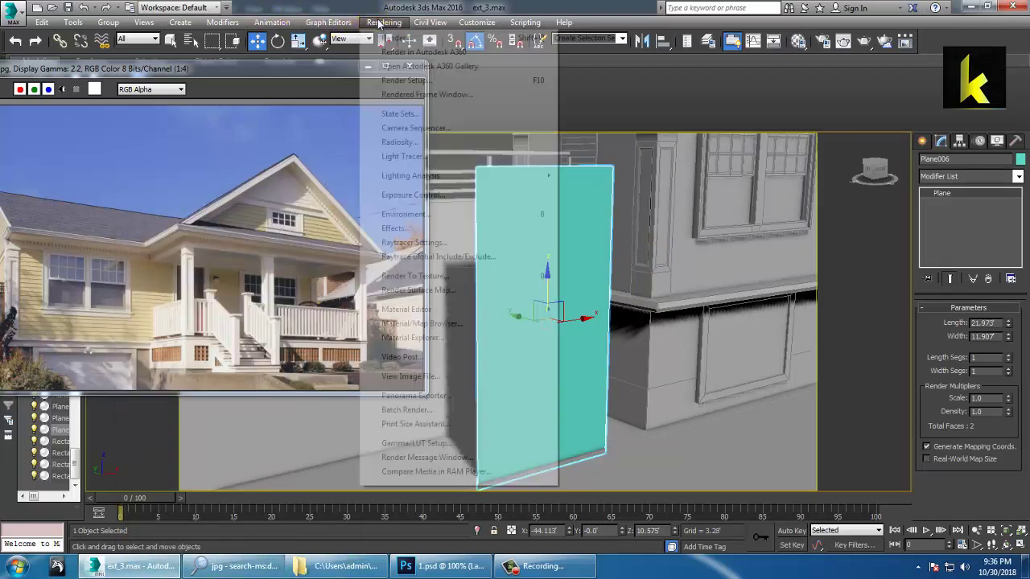
left_click(426, 81)
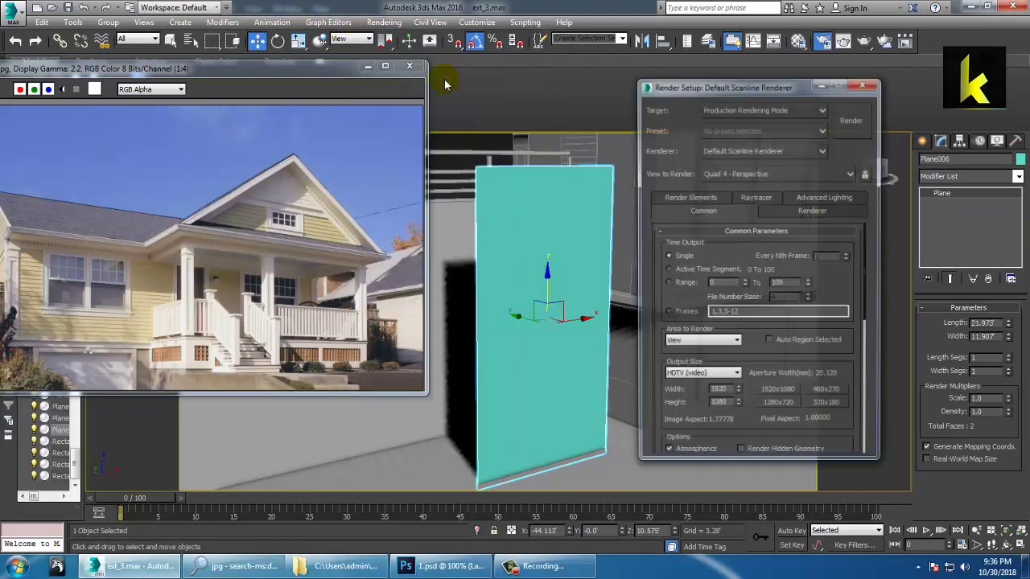
left_click(766, 151)
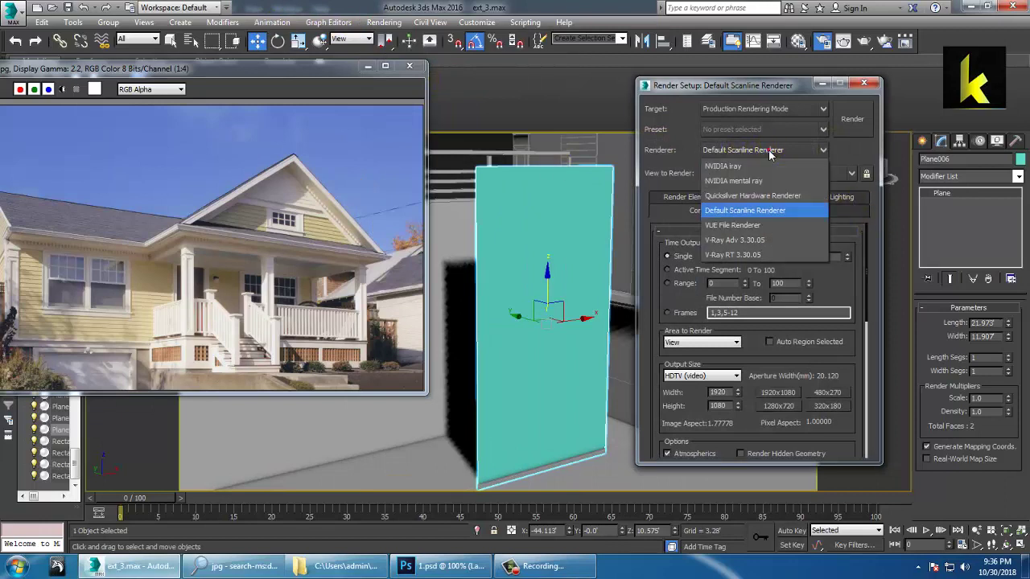
left_click(790, 241)
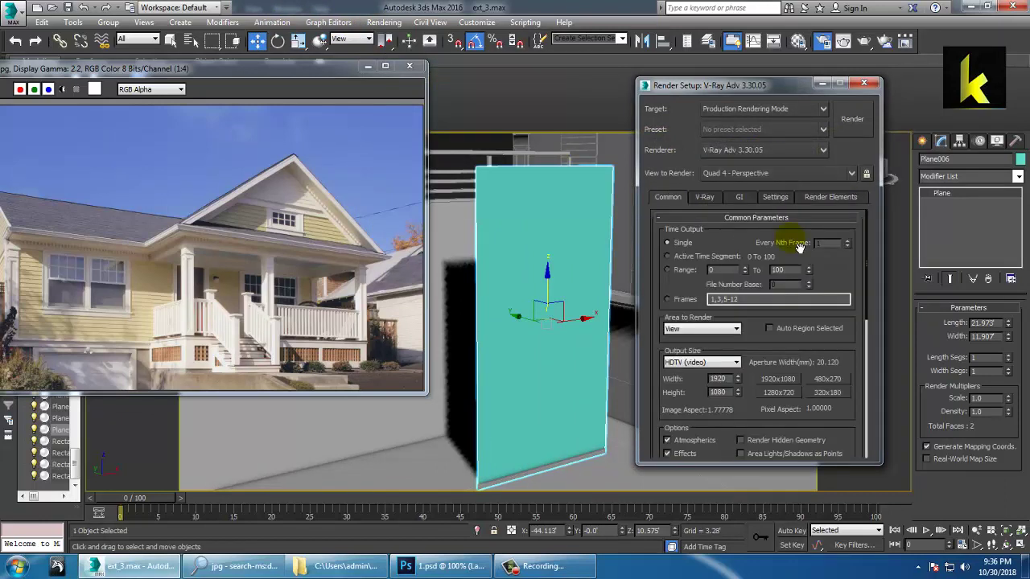
left_click_drag(757, 424, 763, 348)
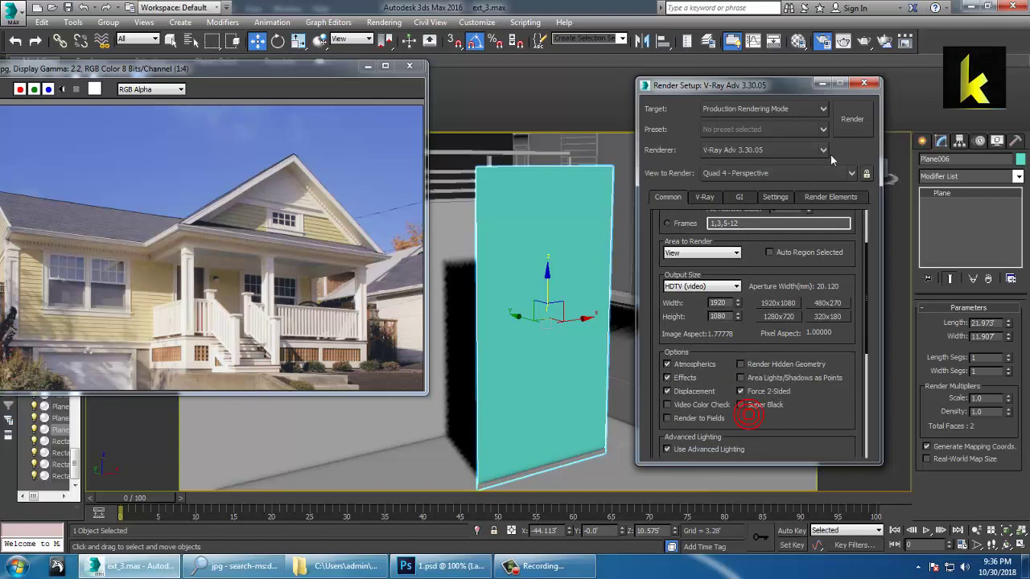
left_click_drag(830, 417, 843, 258)
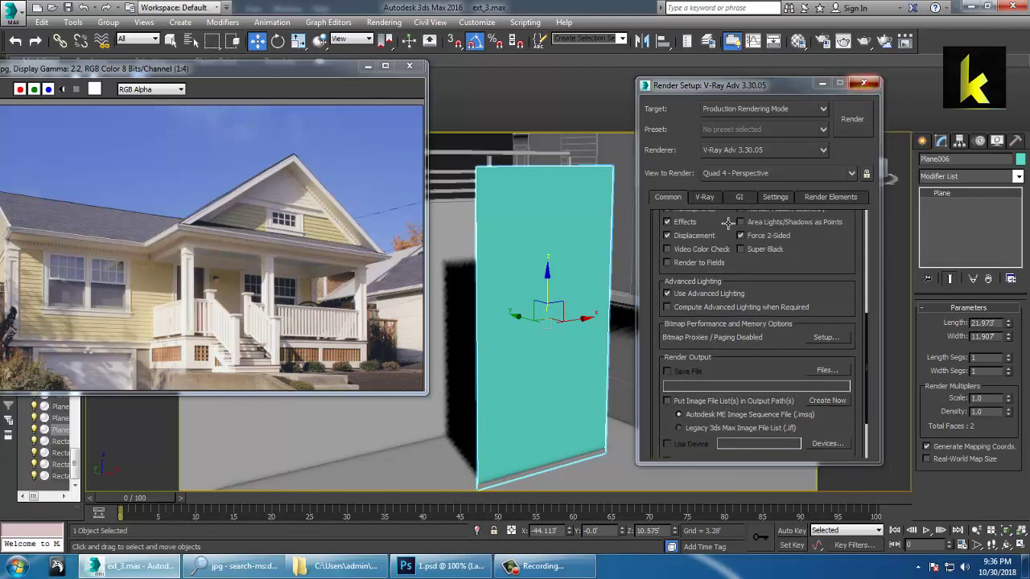
left_click(863, 84)
Change the first material, 01 - Default, from Standard to VRayMtl
key("m")
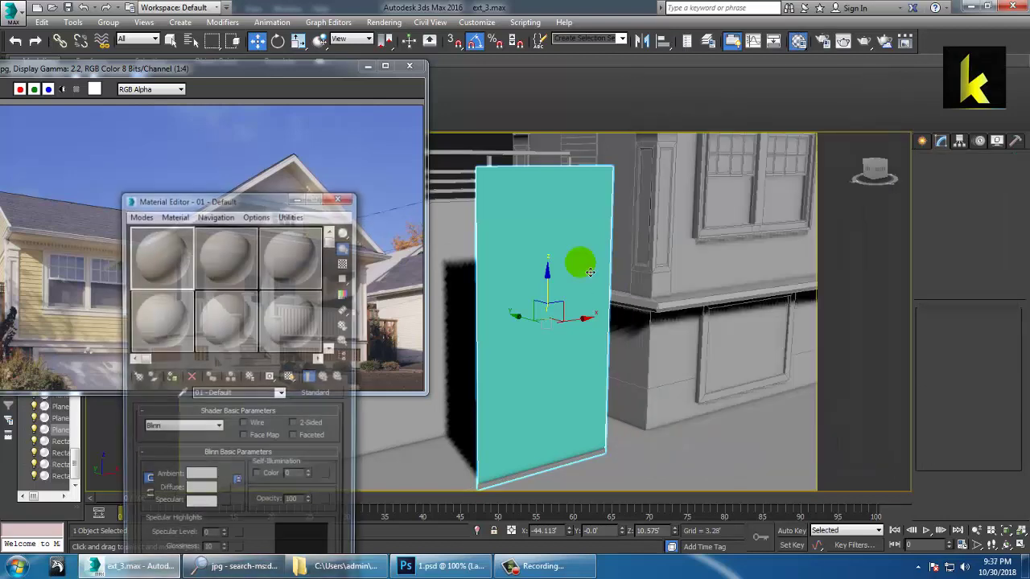
left_click(326, 395)
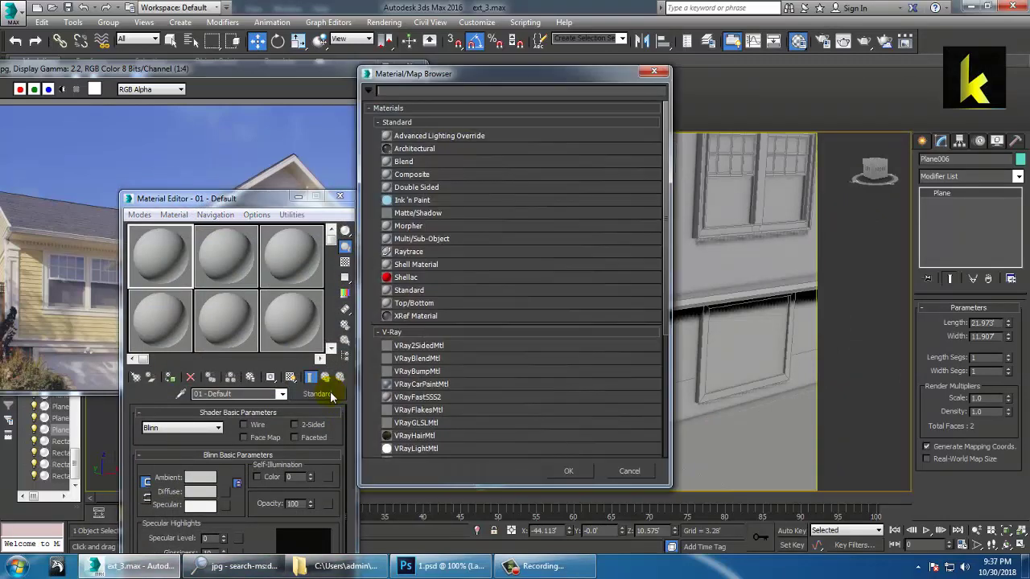
scroll(395, 406, "down", 3)
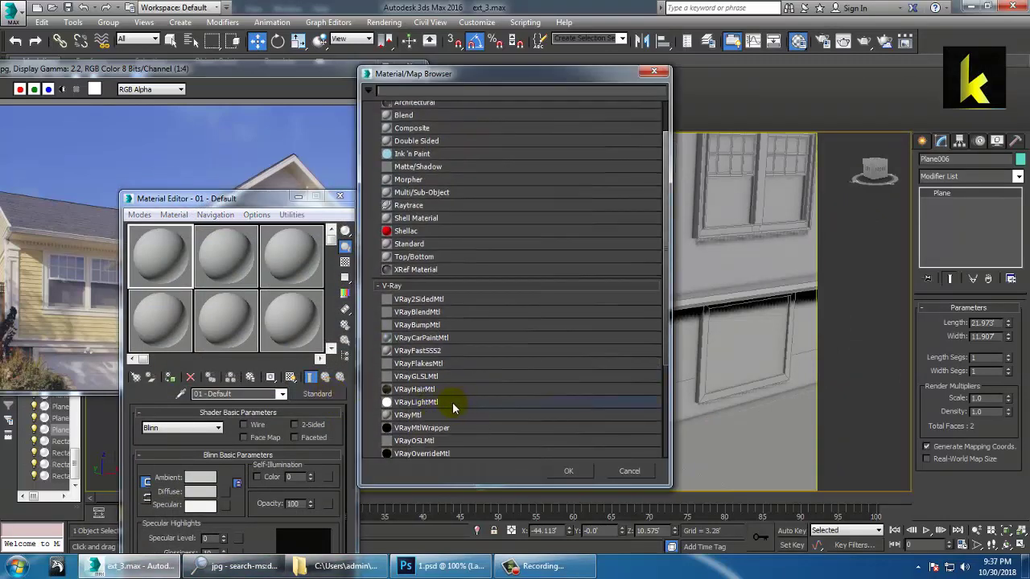
double_click(412, 416)
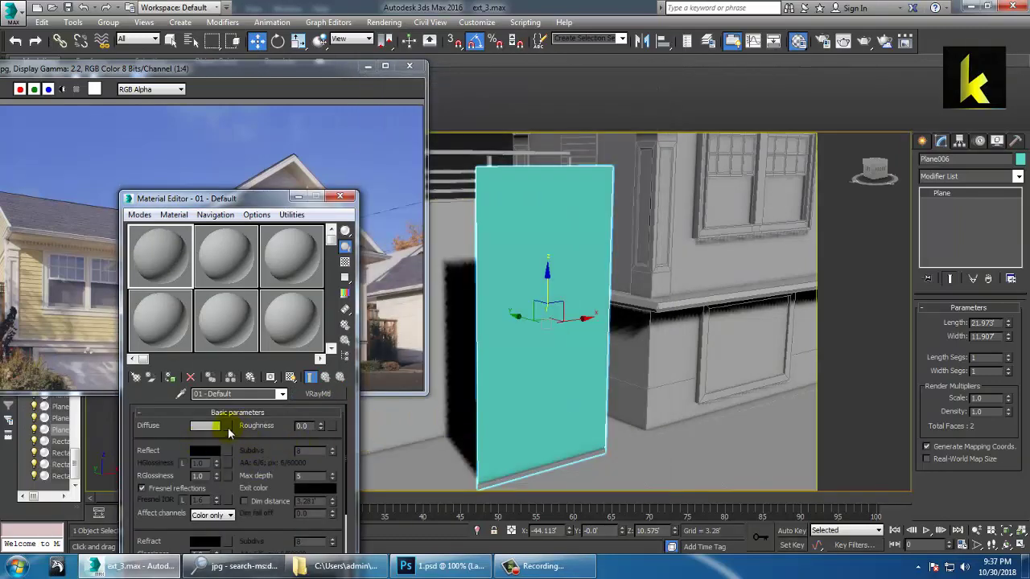
Load the tree image from the Desktop diff folder as a Bitmap in the material's Diffuse map
left_click(227, 428)
scroll(449, 195, "up", 3)
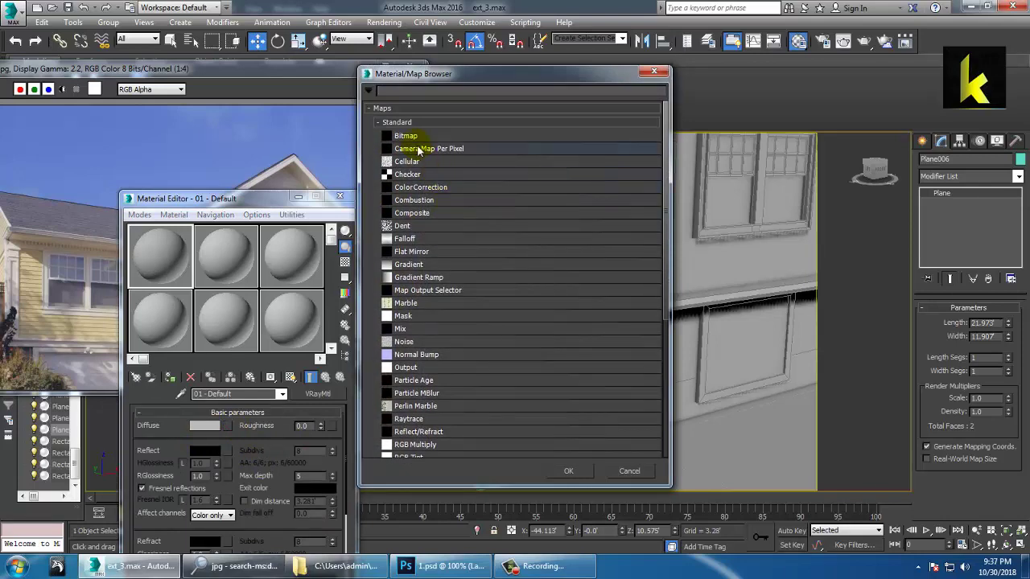
double_click(412, 137)
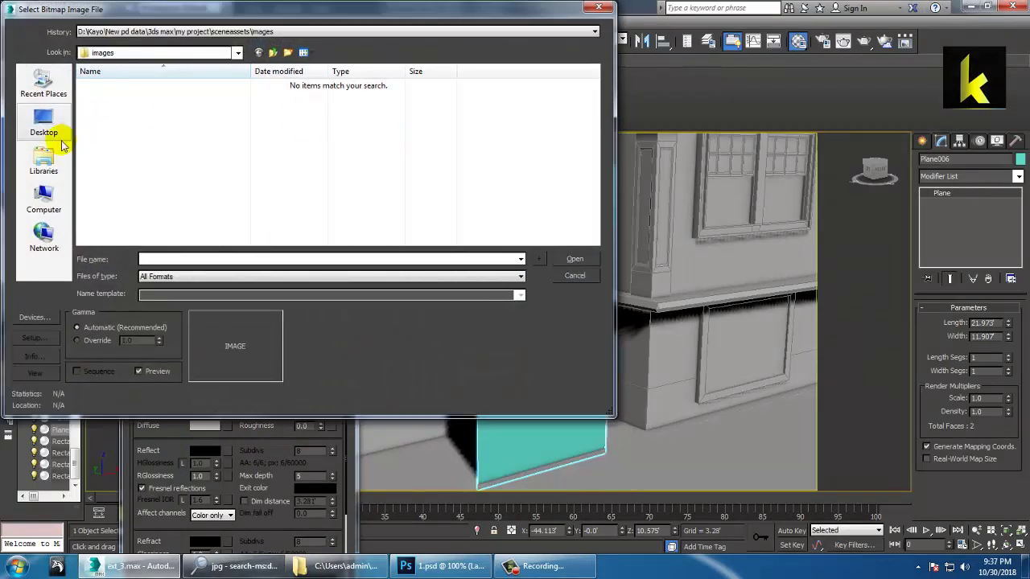
left_click(45, 120)
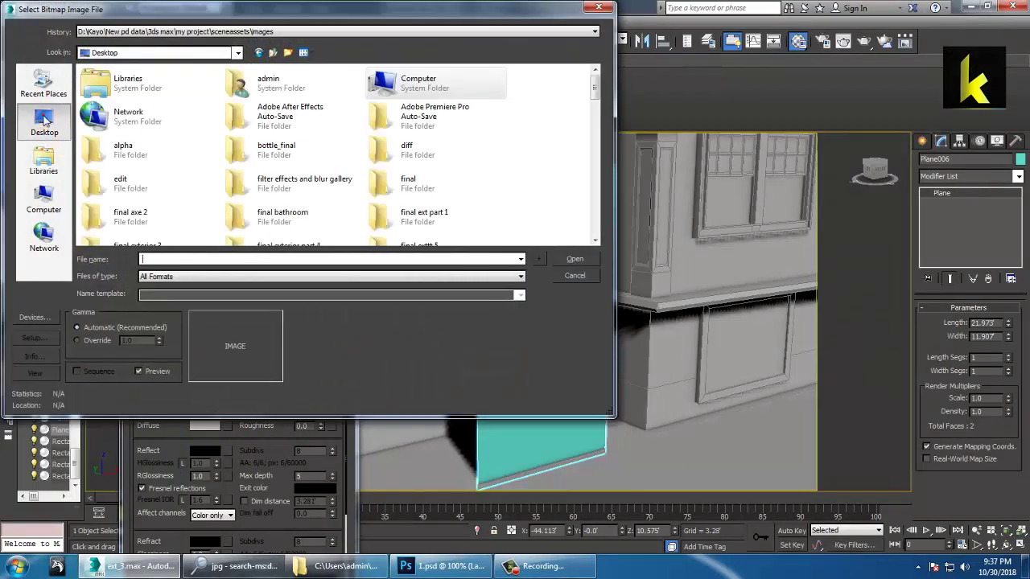
double_click(402, 153)
double_click(111, 104)
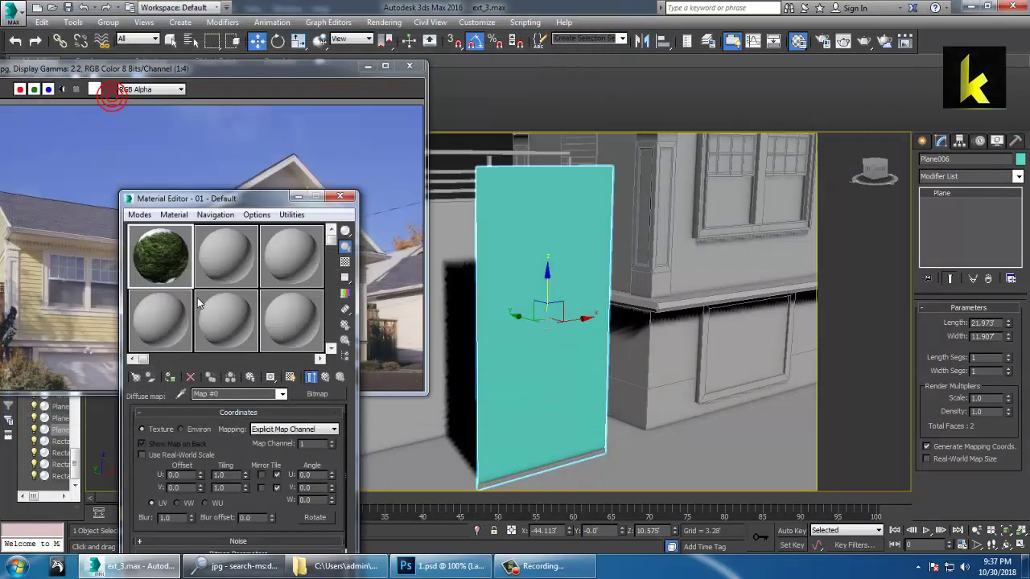
Assign the tree material to the selected plane and show its texture in the viewport
left_click(169, 378)
left_click(288, 378)
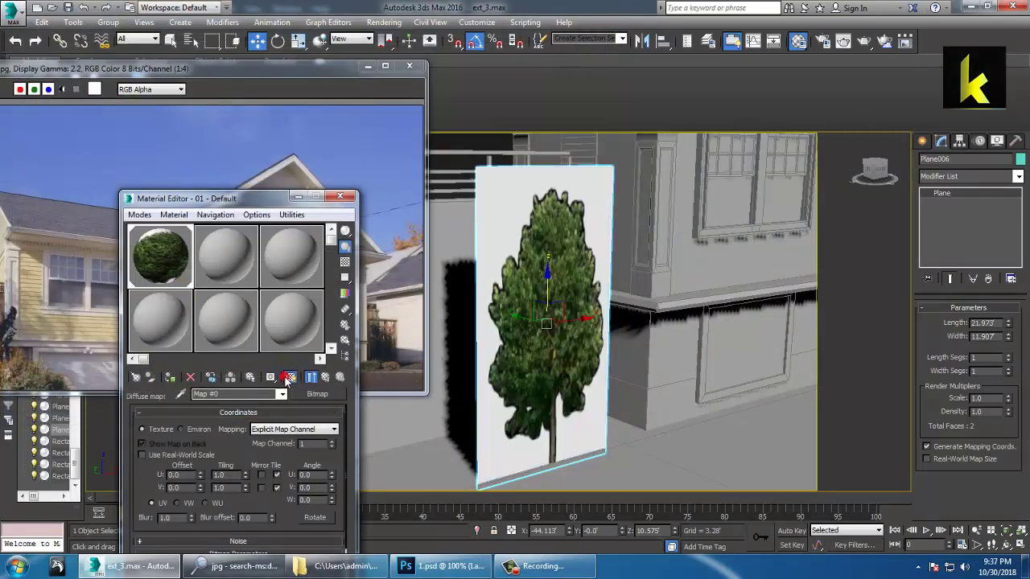
Load 1.psd from the Desktop opacity folder with collapsed layers as a Bitmap in the V-Ray material's Refract map
middle_click_drag(603, 288, 501, 327, "alt")
left_click(325, 377)
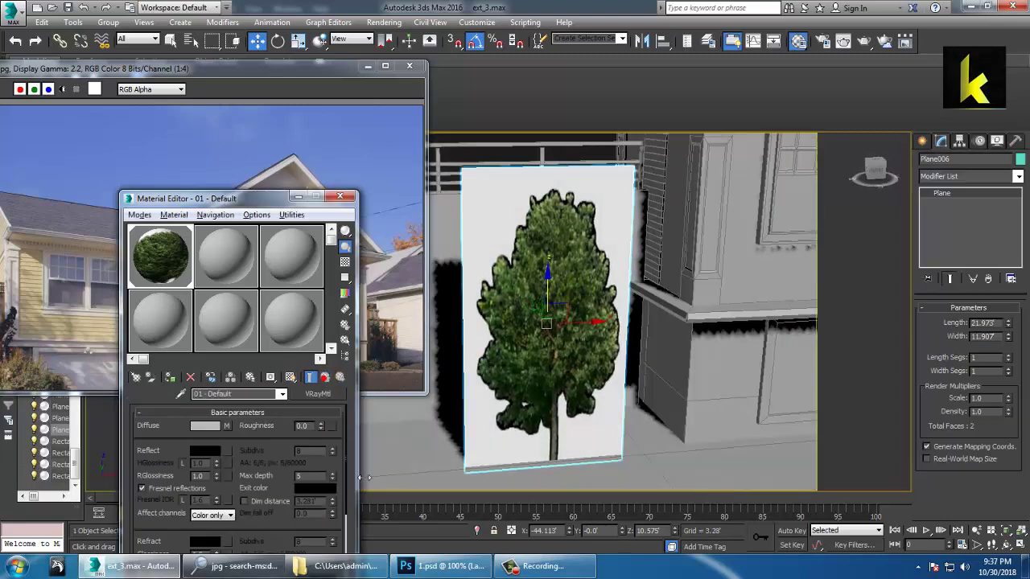
left_click_drag(251, 199, 248, 129)
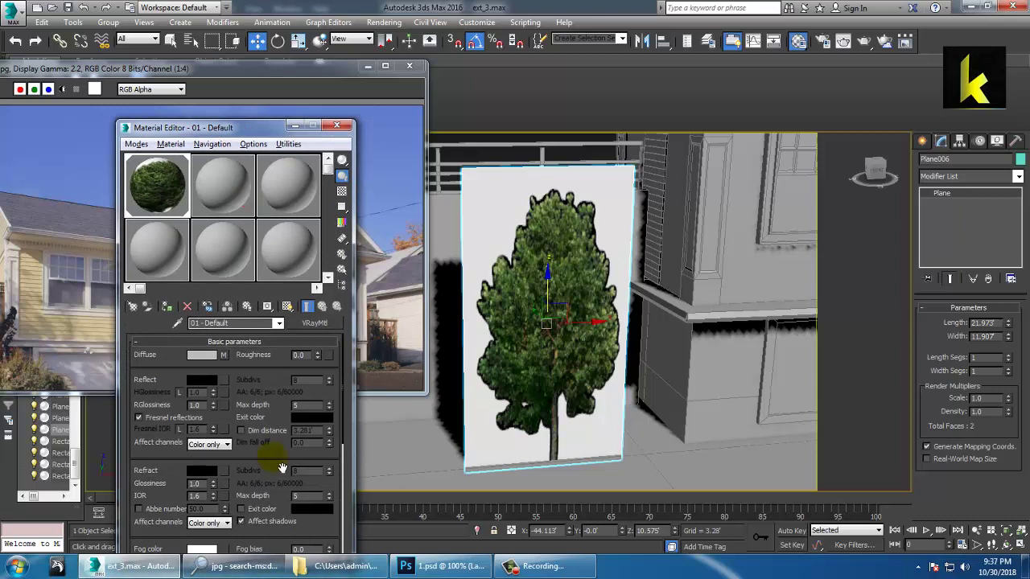
mouse_move(281, 467)
left_mouse_down()
mouse_move(276, 391)
mouse_move(290, 357)
mouse_move(272, 451)
mouse_move(280, 467)
left_mouse_up()
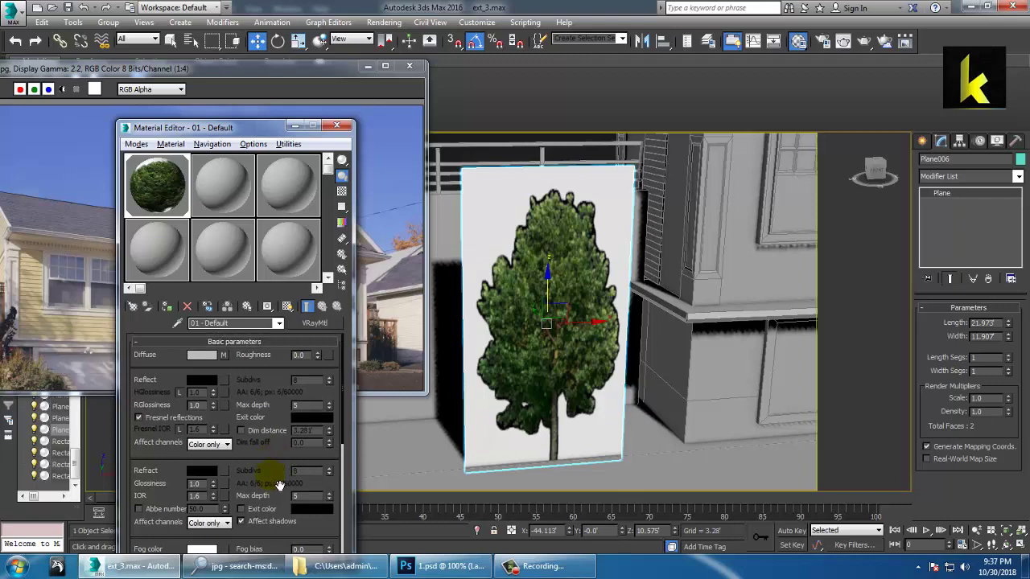
left_click(222, 471)
double_click(412, 137)
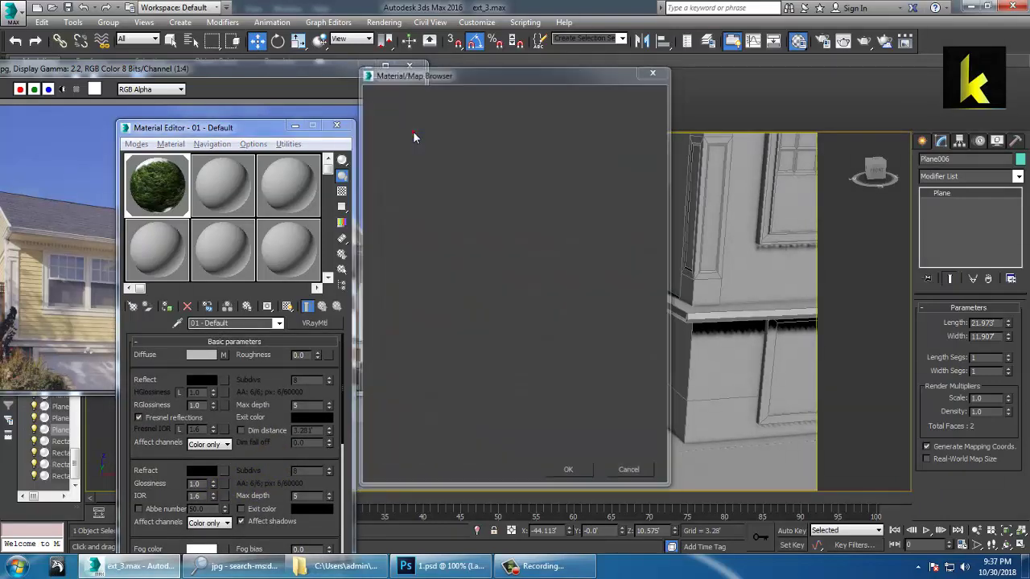
left_click(274, 52)
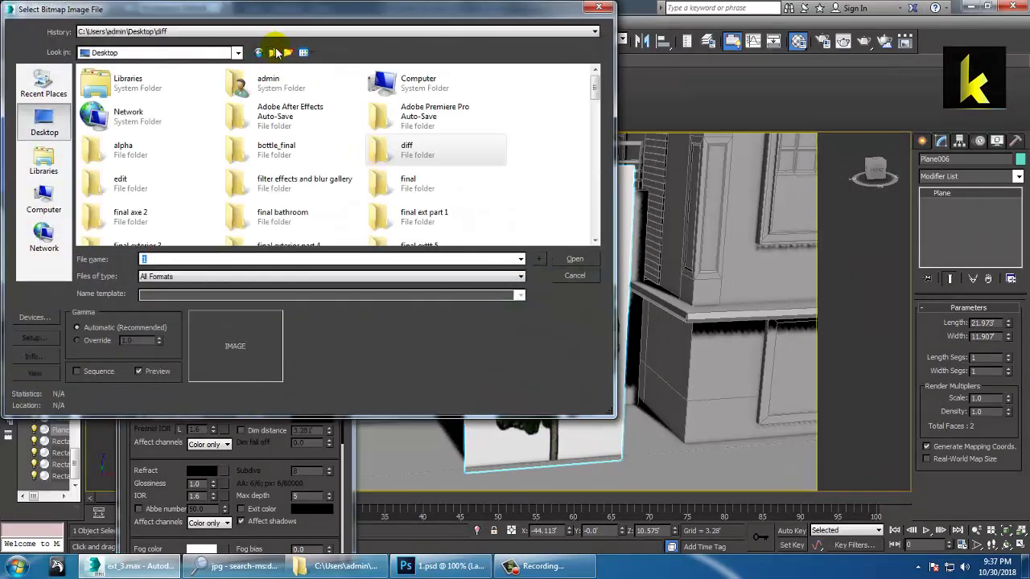
left_click(437, 185)
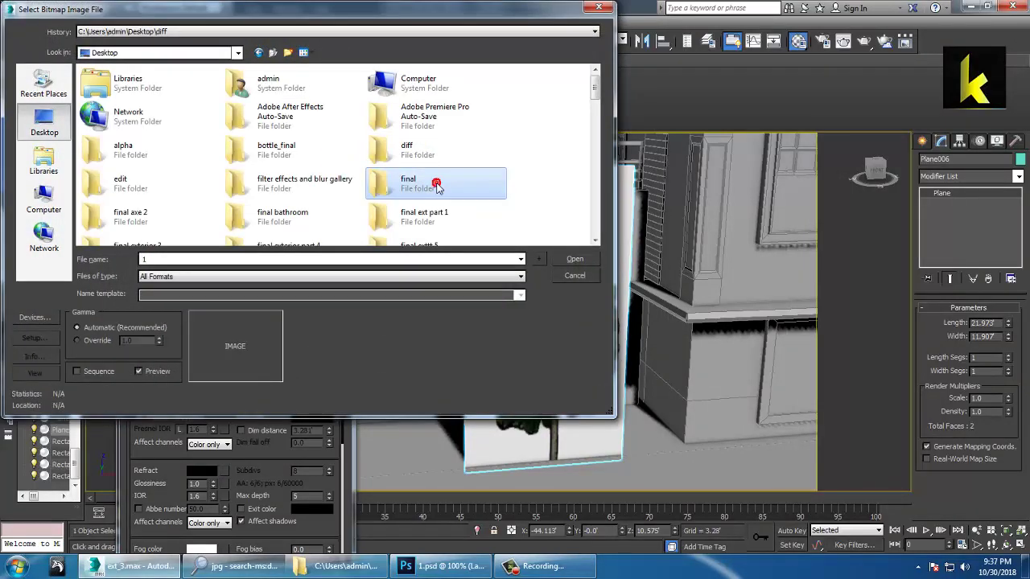
double_click(437, 185)
double_click(199, 77)
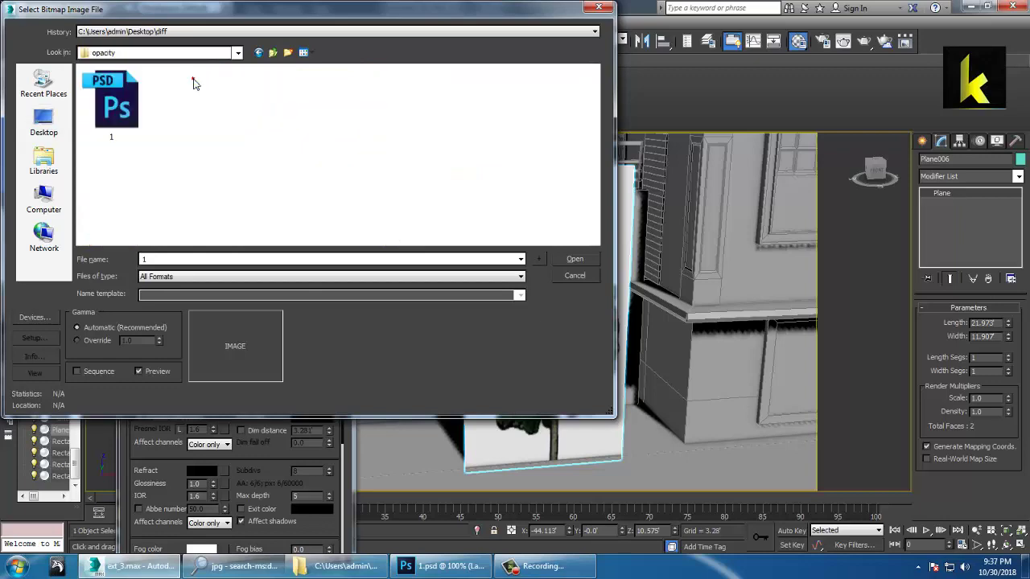
double_click(135, 98)
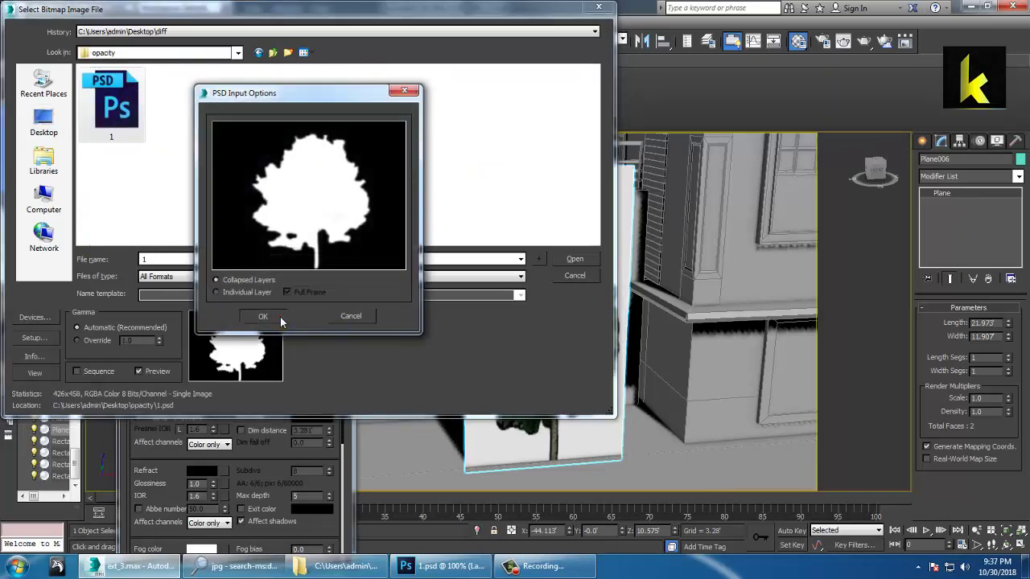
left_click(278, 319)
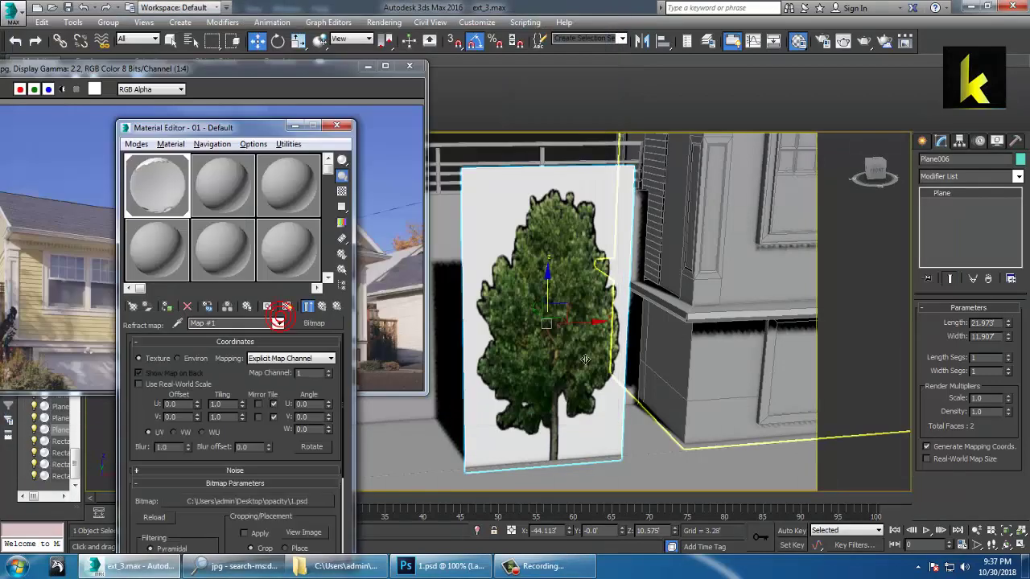
left_click(323, 307)
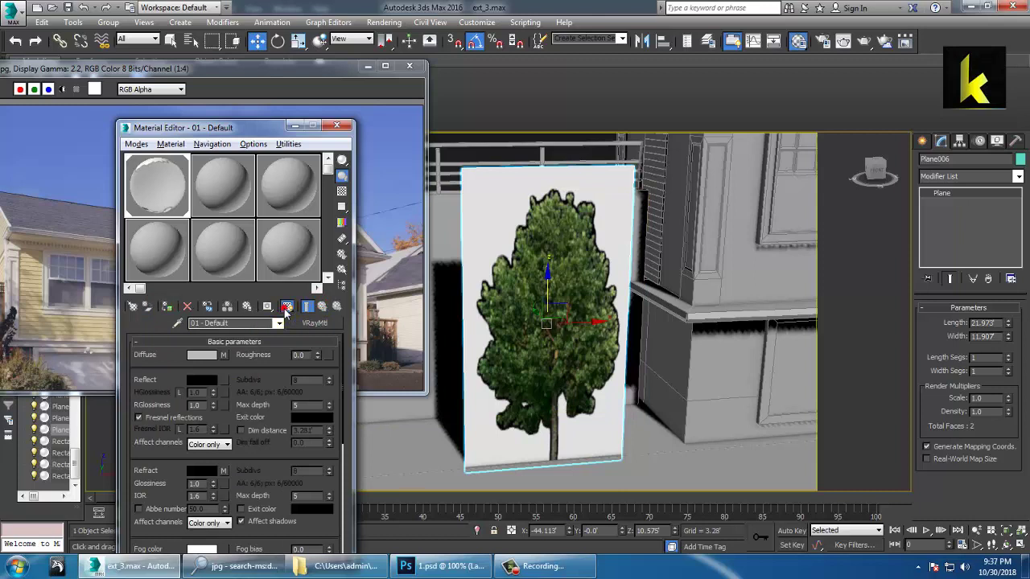
Set the V-Ray material's Refract color to white, with red, green and blue at 255
left_click(287, 308)
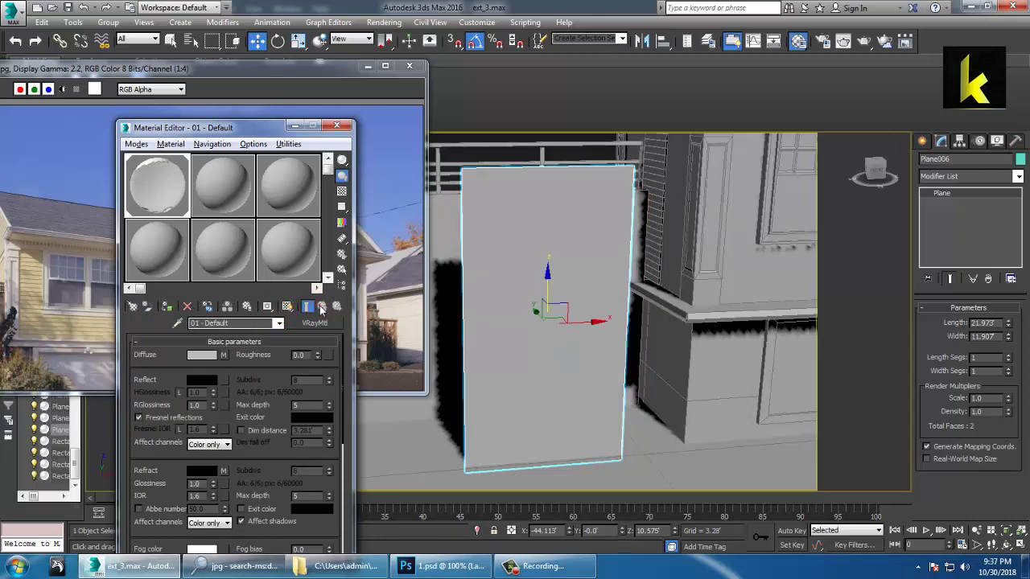
left_click(287, 308)
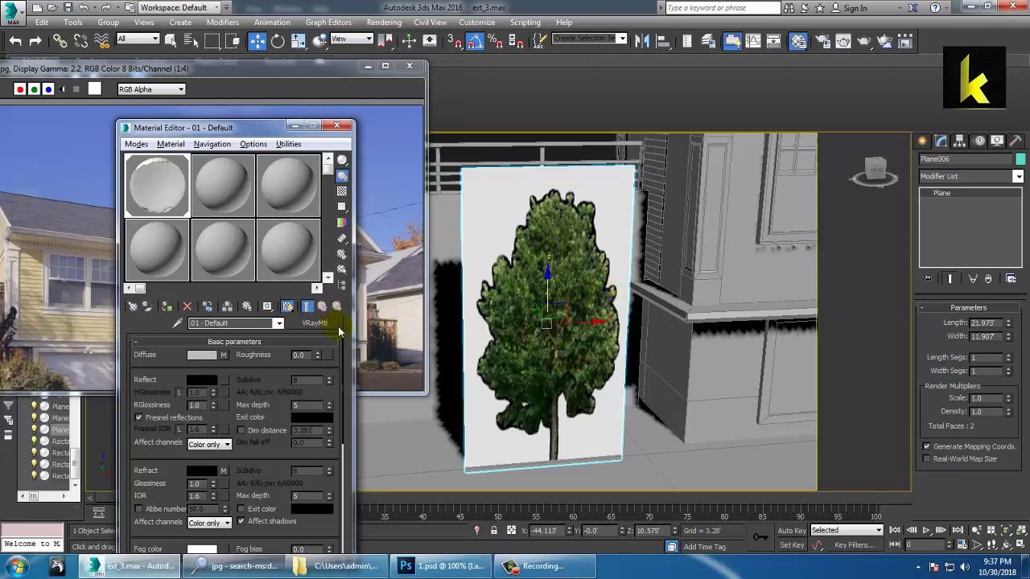
left_click(201, 471)
left_click_drag(370, 127, 370, 181)
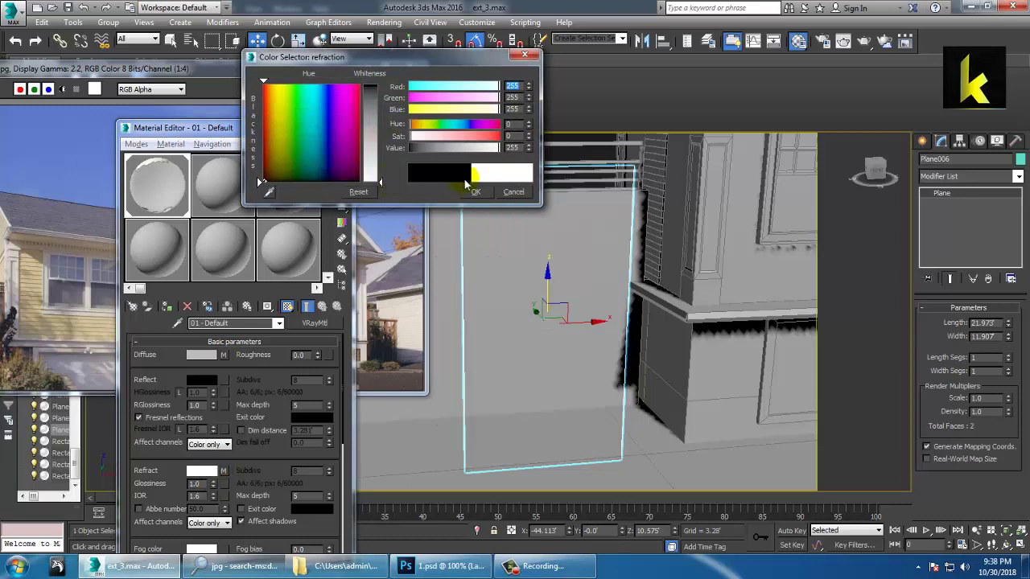
left_click(476, 195)
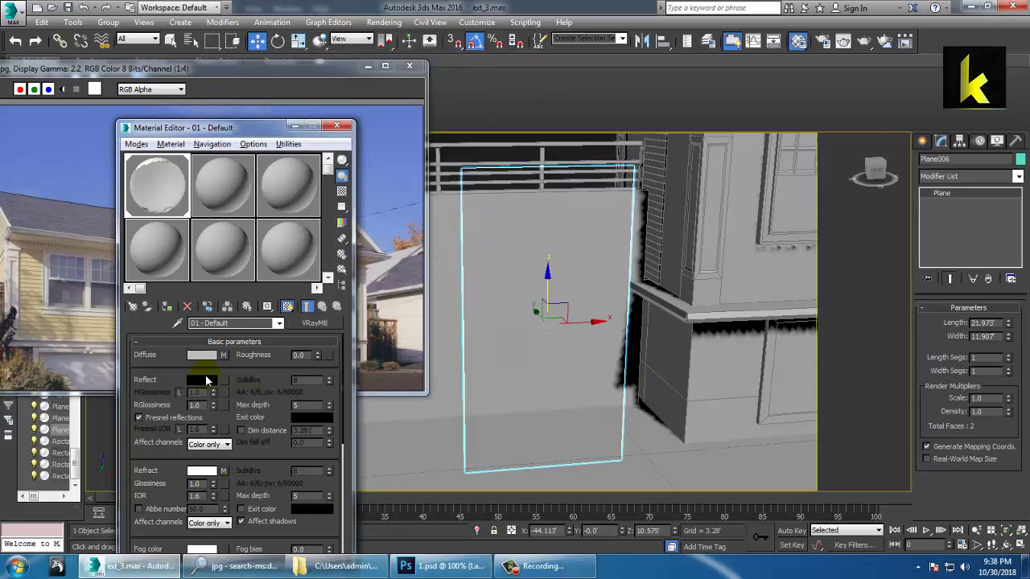
Reassign the V-Ray material to the selected plane and check its enlarged sample and diffuse bitmap
left_click(167, 307)
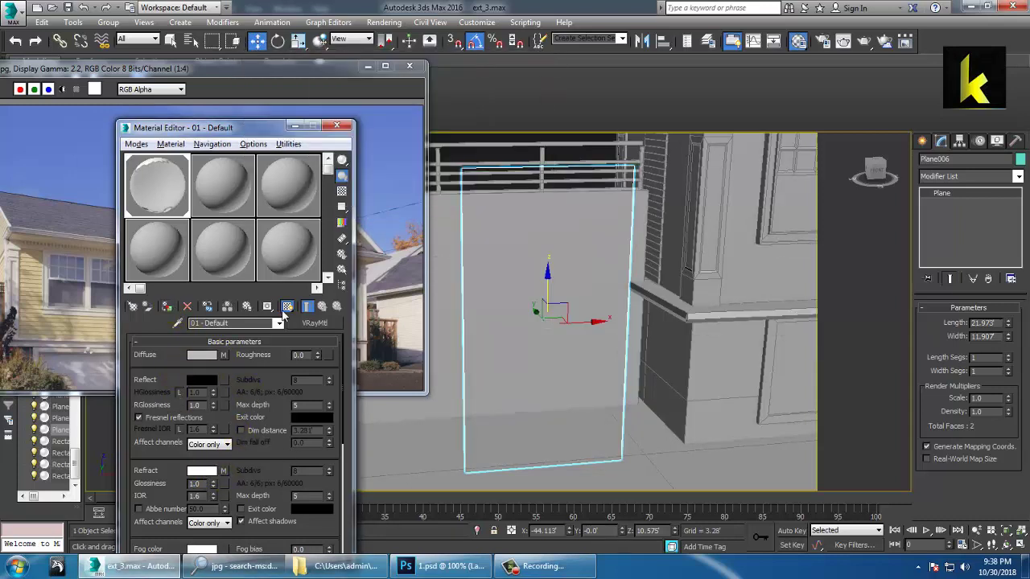
left_click(288, 307)
left_click(325, 307)
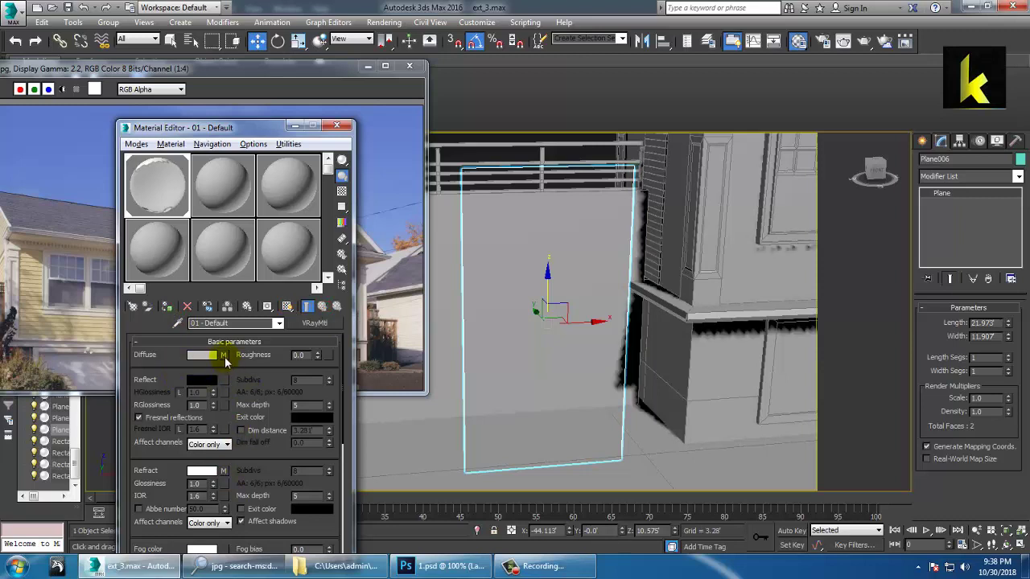
double_click(153, 177)
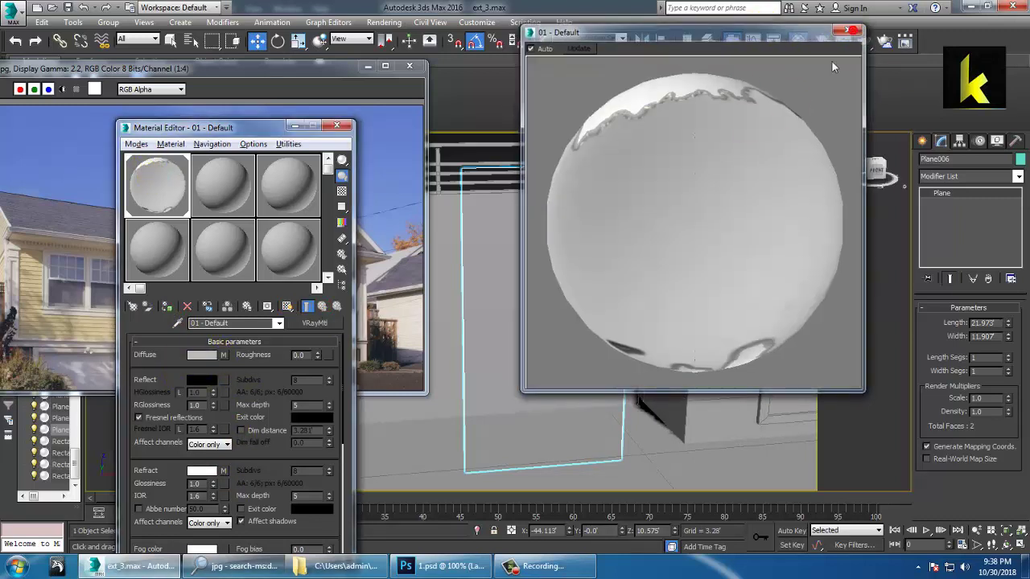
left_click(851, 31)
left_click(224, 355)
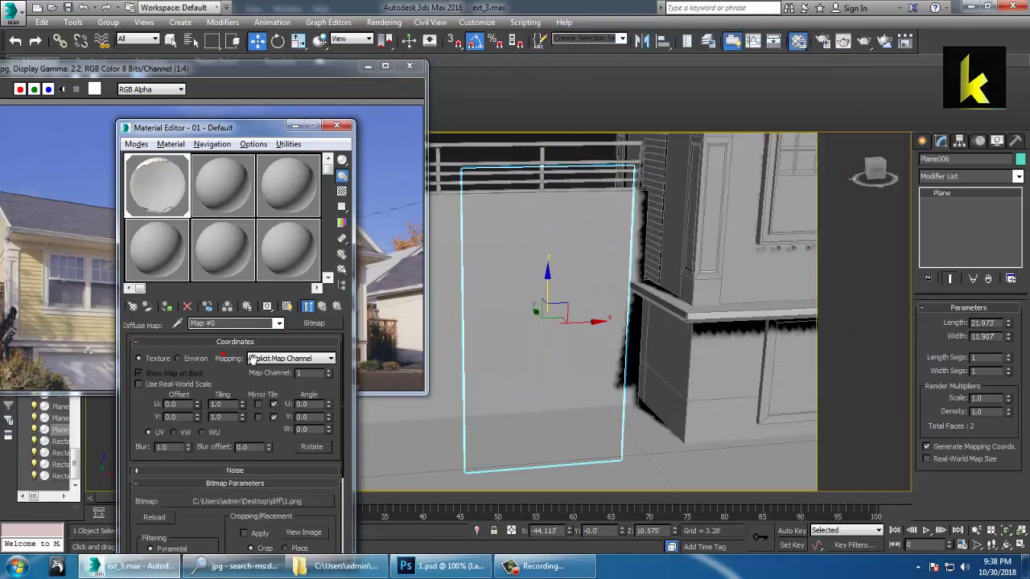
left_click(329, 306)
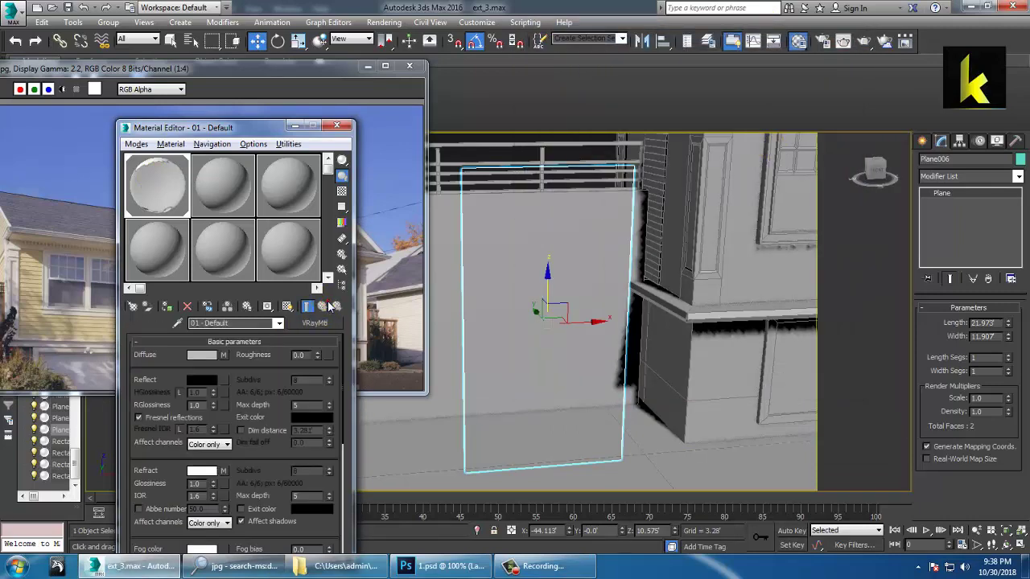
Replace the first sample with the Standard material 02 - Default and load 1.png from the Desktop diff folder as its Diffuse Bitmap
left_click_drag(155, 180, 151, 177)
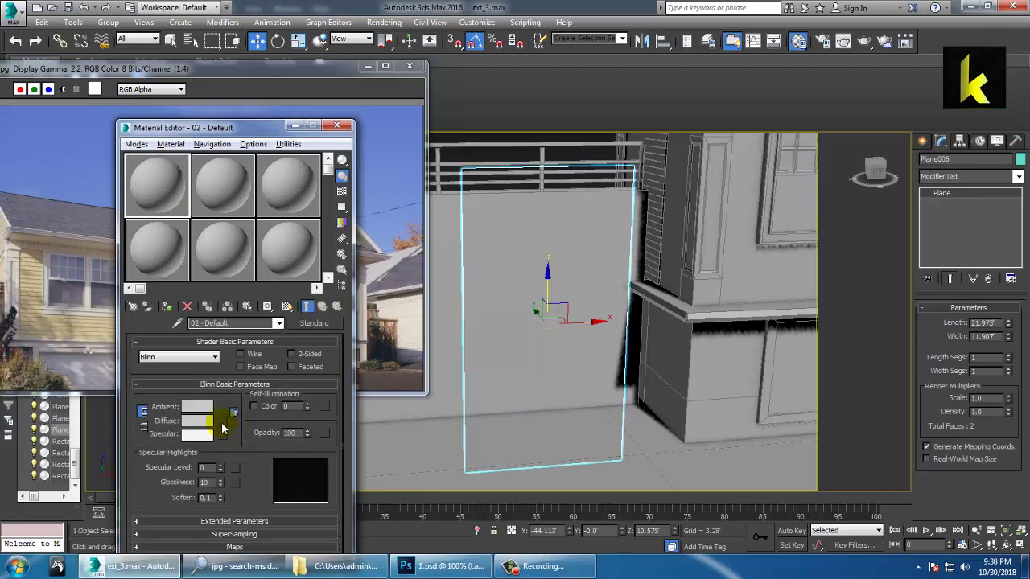
left_click(224, 423)
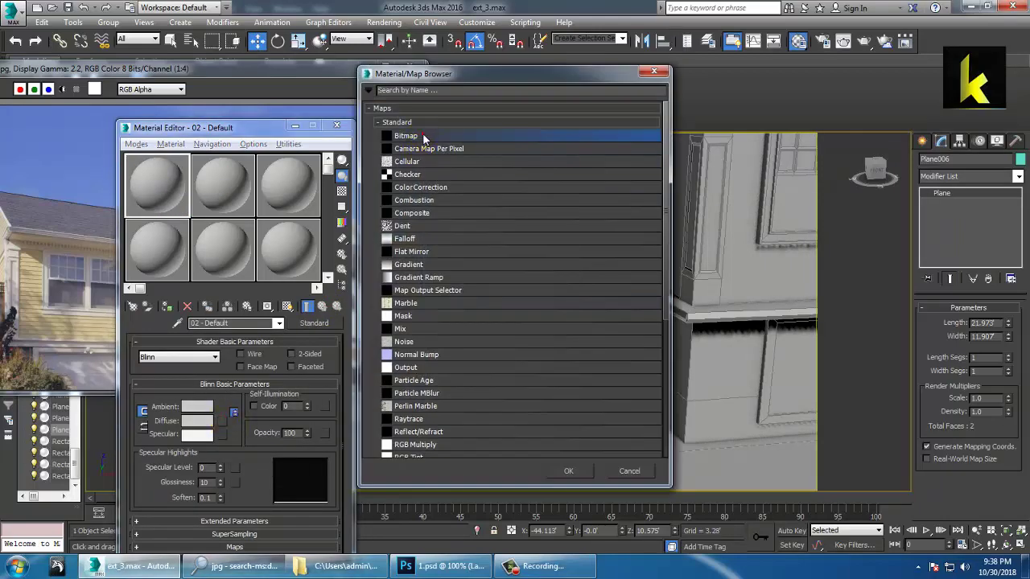
double_click(424, 137)
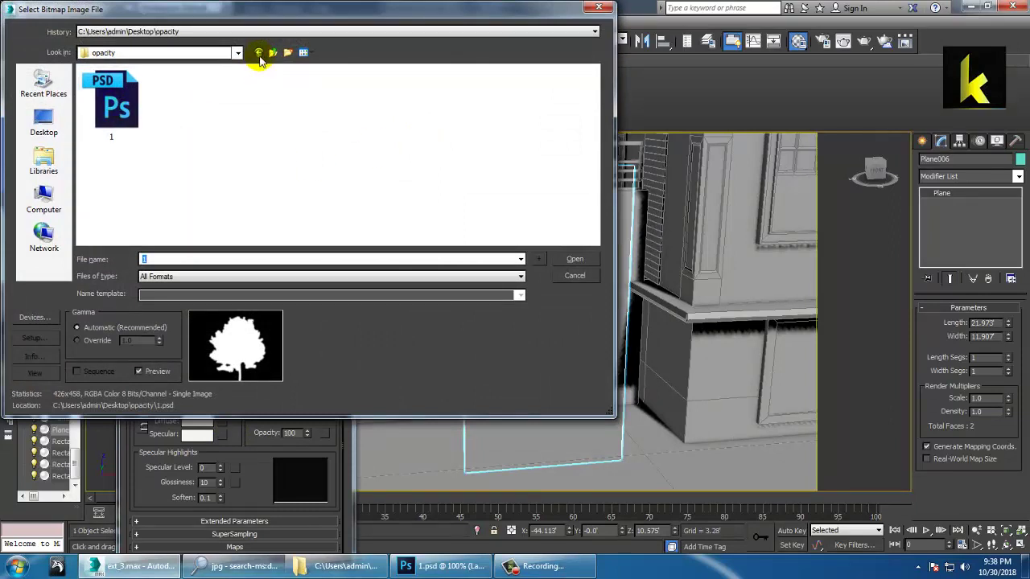
left_click(259, 54)
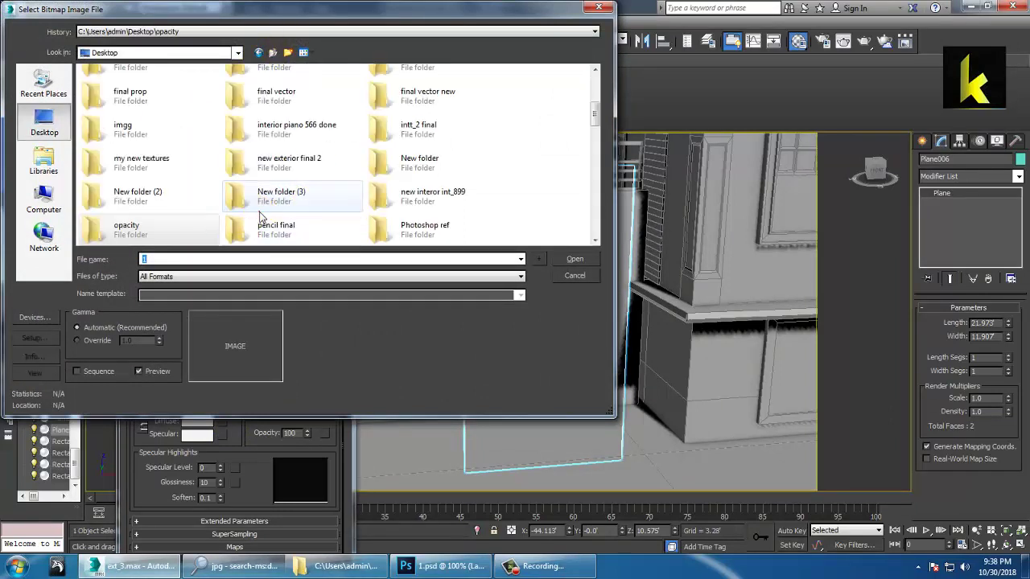
left_click(259, 212)
key("d")
key("d")
left_click(406, 79)
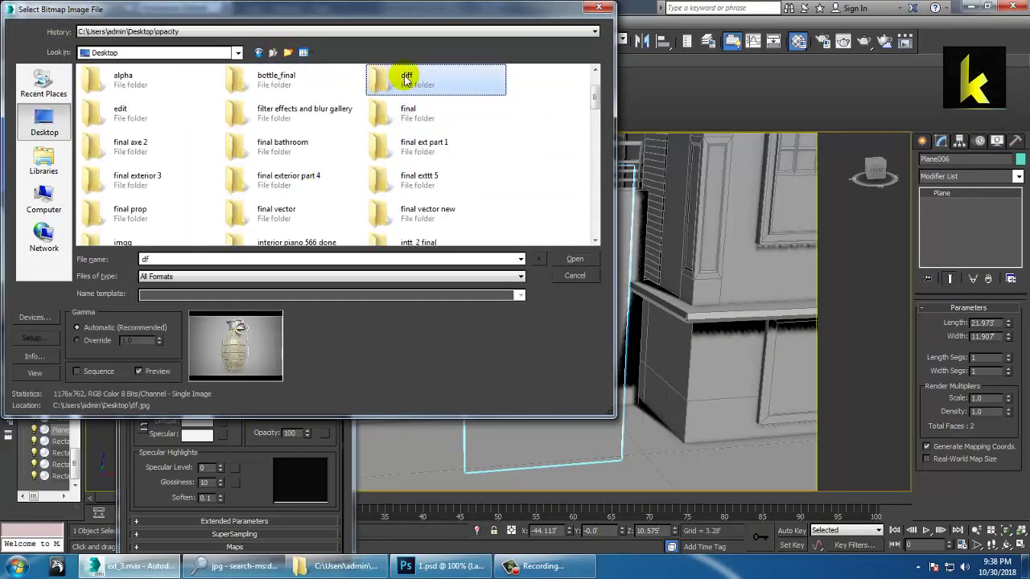
double_click(406, 78)
double_click(117, 114)
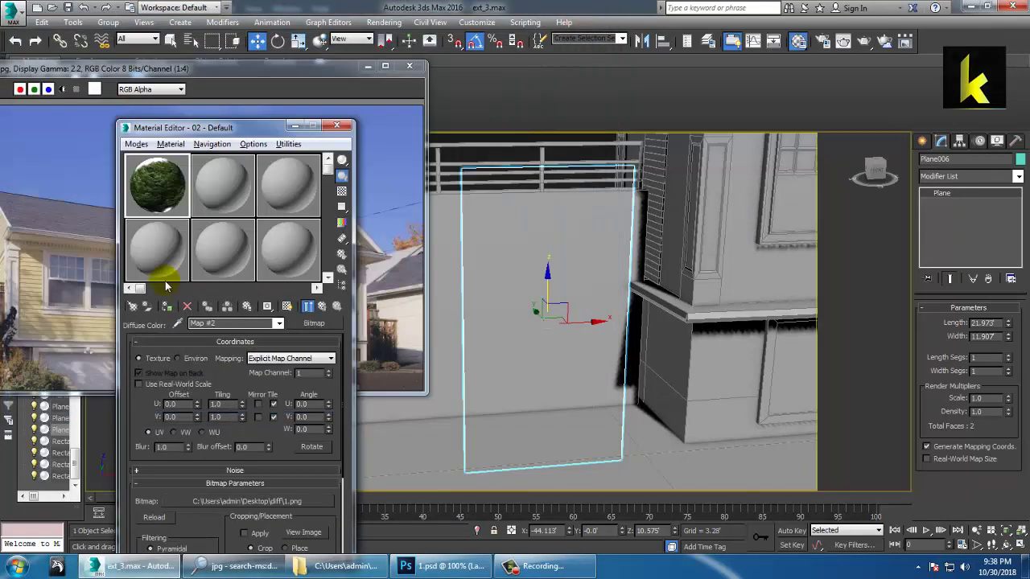
Assign the 02 - Default material to the selected plane and show its texture in the viewport
left_click(166, 306)
left_click(288, 307)
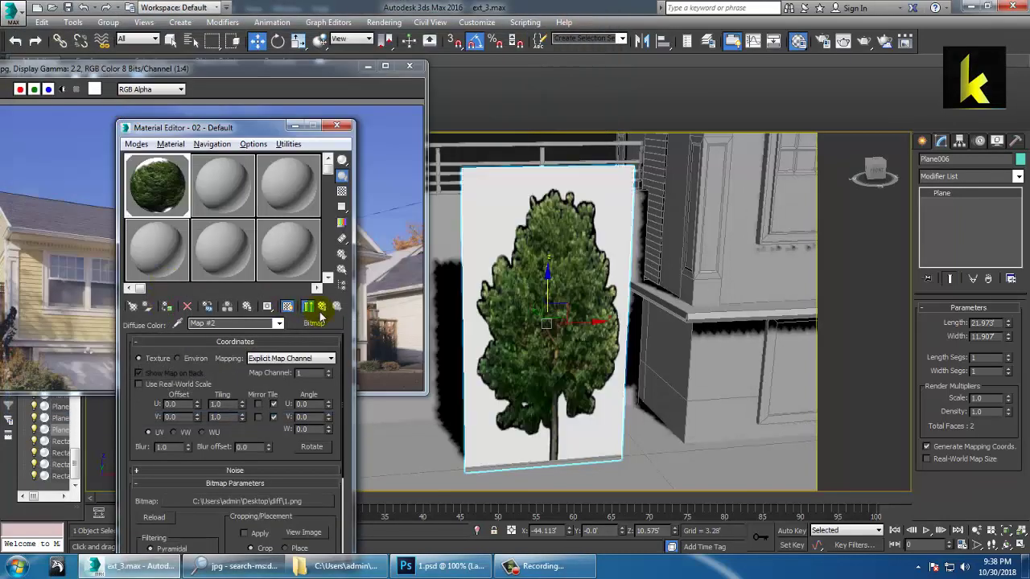
left_click(323, 306)
Load 1.psd from the Desktop opacity folder with collapsed layers as the Opacity Bitmap and show the whole material in the viewport
left_click(322, 434)
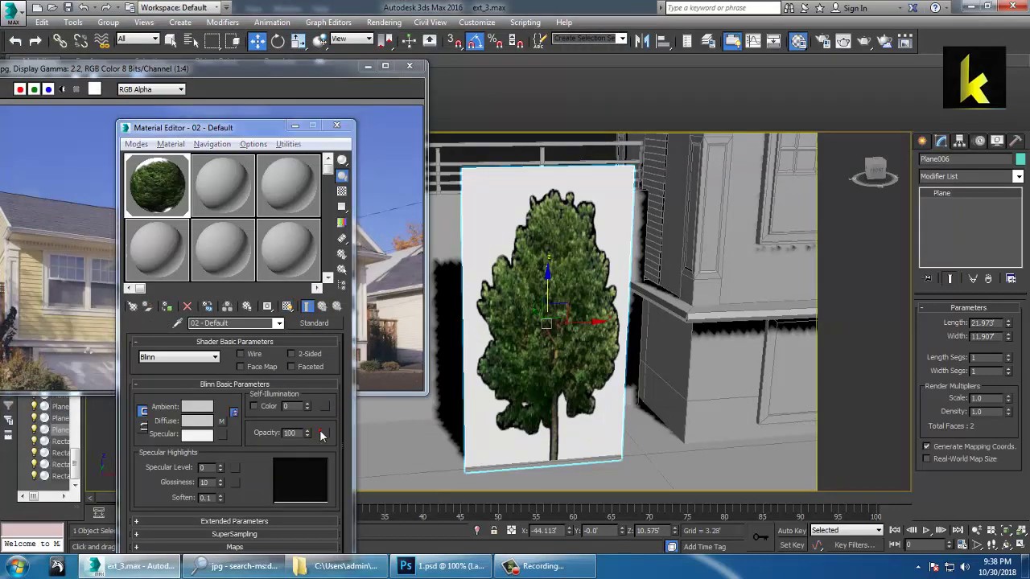
double_click(408, 136)
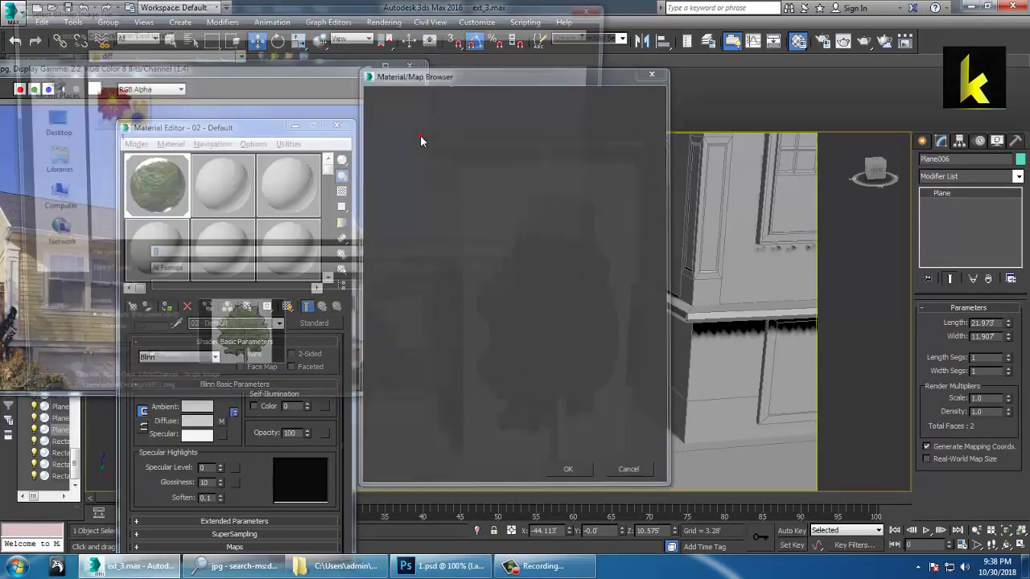
left_click(272, 53)
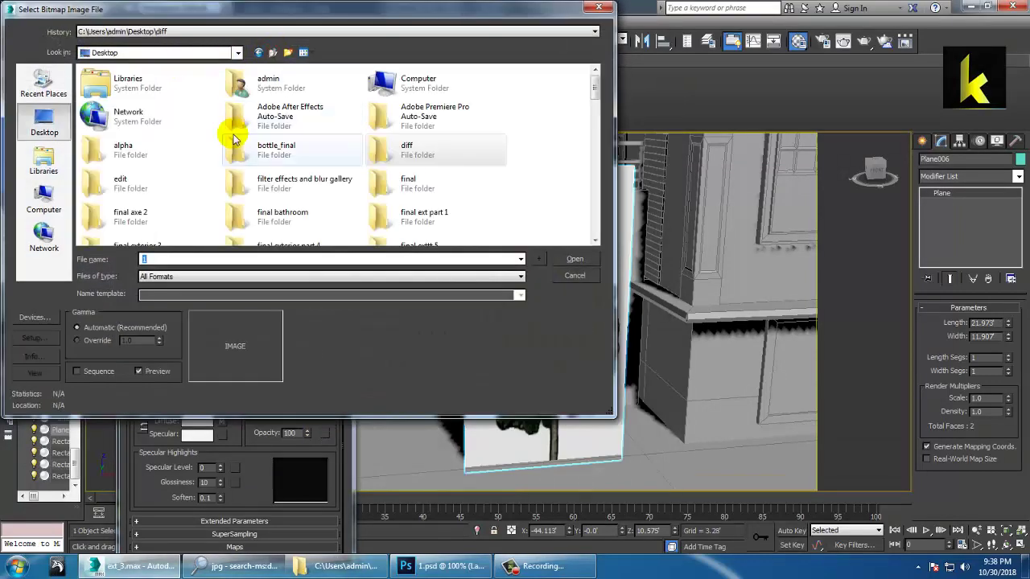
scroll(269, 115, "down", 5)
double_click(102, 71)
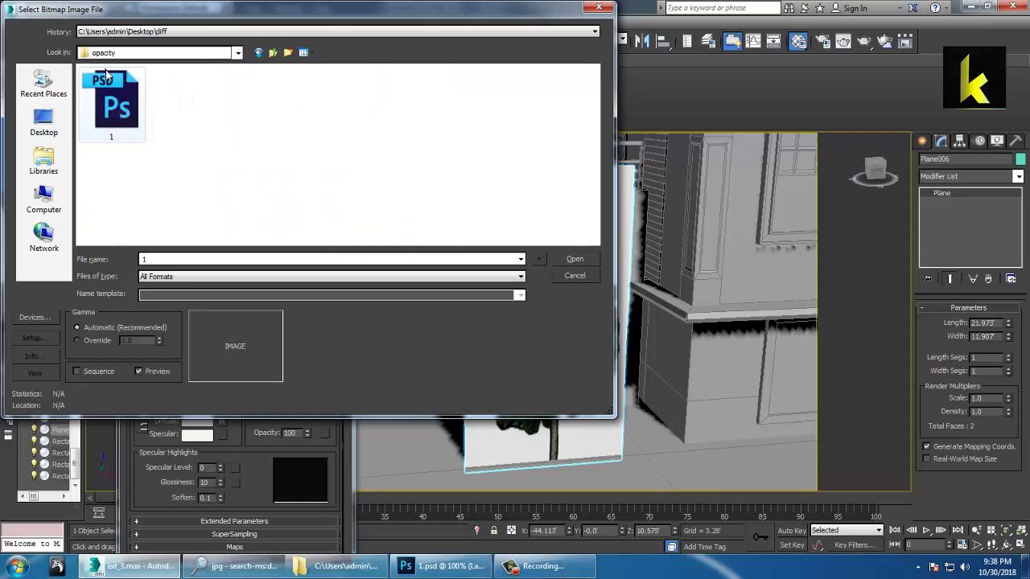
double_click(129, 103)
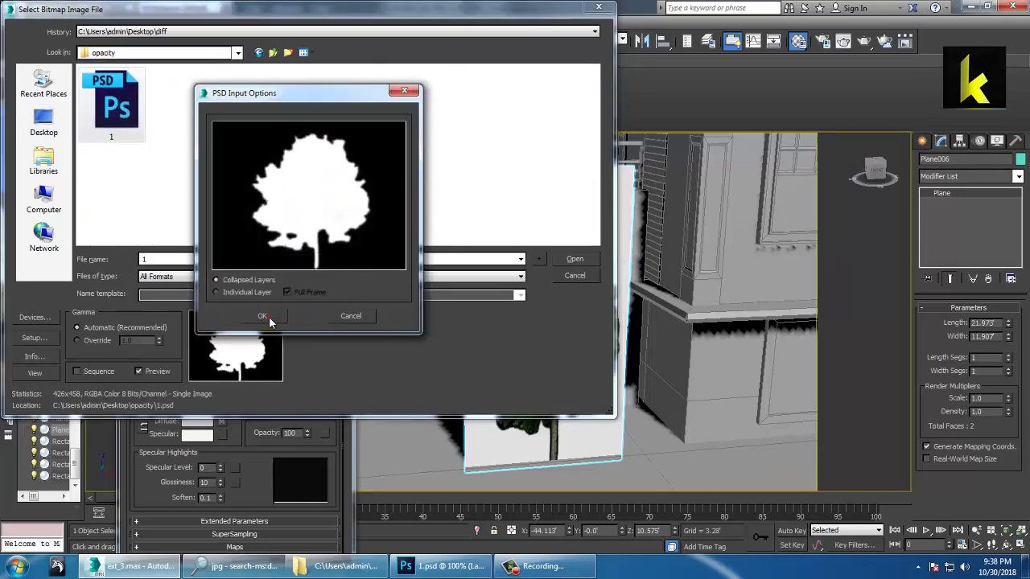
left_click(267, 317)
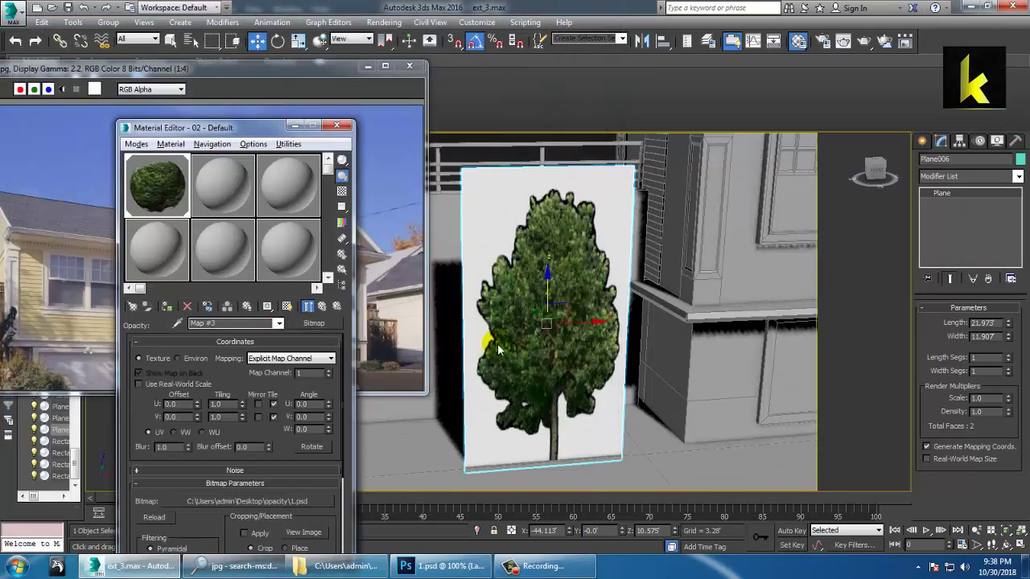
left_click(321, 306)
left_click(288, 306)
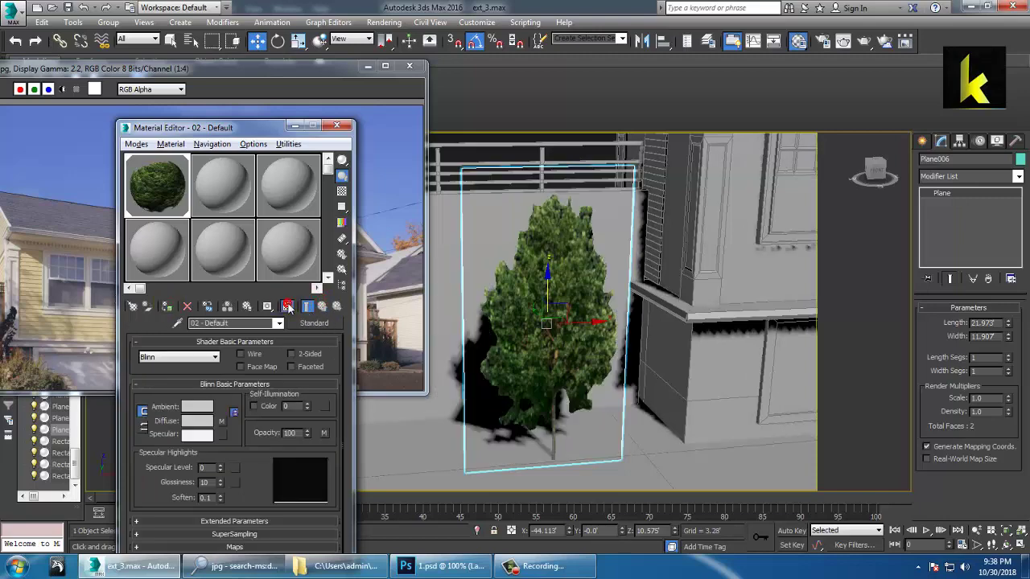
Examine the tree plane and its shadow beside the house from several angles
mouse_move(612, 287)
middle_mouse_down("alt")
mouse_move(686, 283)
mouse_move(555, 183)
middle_mouse_up("alt")
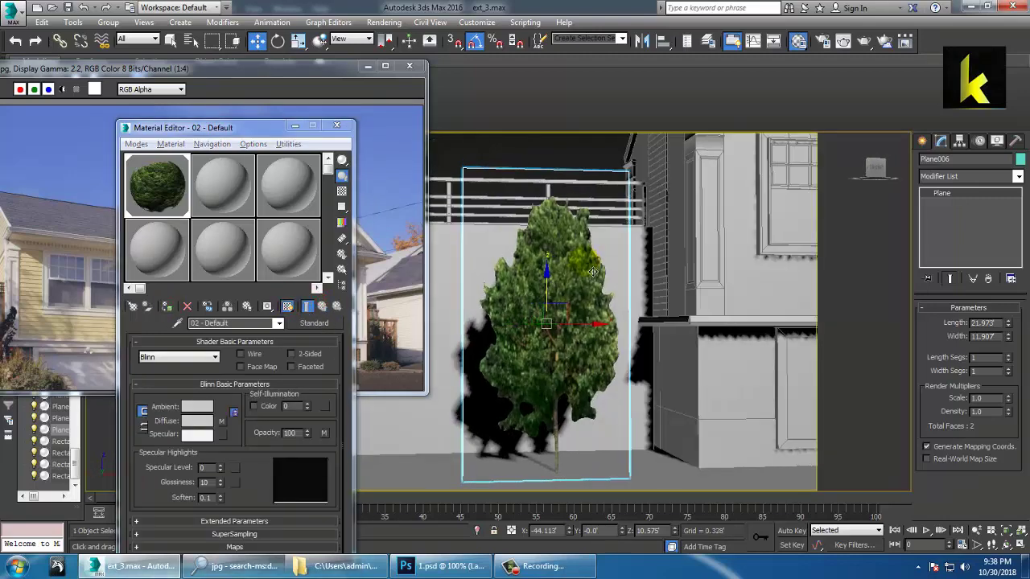
left_click(552, 157)
middle_click_drag(624, 206, 626, 297)
middle_click_drag(659, 313, 585, 236)
left_click(689, 356)
middle_click_drag(724, 386, 650, 320)
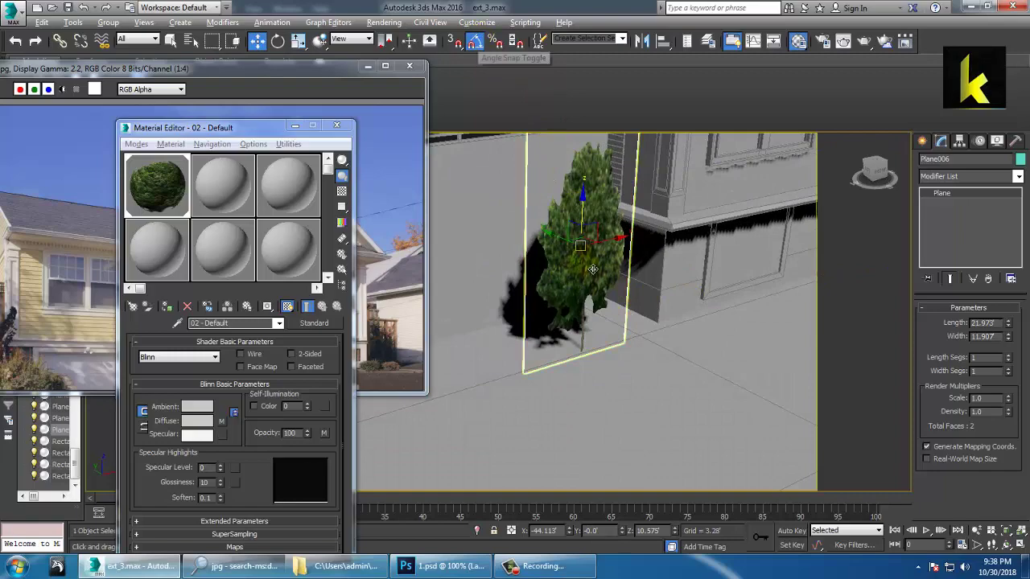
Create a copy of the tree plane rotated about its vertical axis, perpendicular to the original, forming a crossed pair
middle_click_drag(592, 270, 551, 264, "alt")
scroll(590, 291, "down", 3)
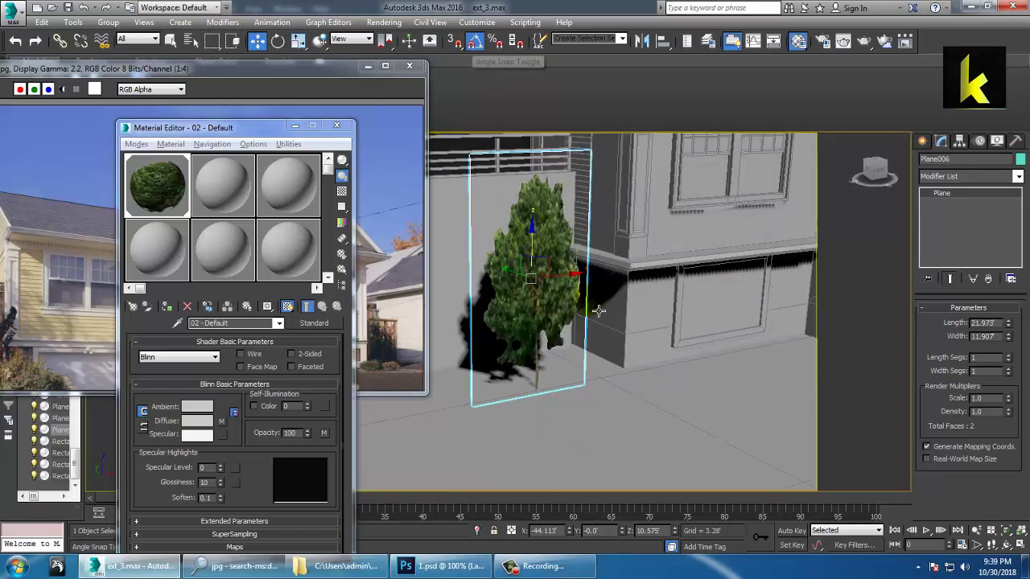
key("e")
left_click_drag(551, 303, 523, 322, "shift")
left_click(510, 336)
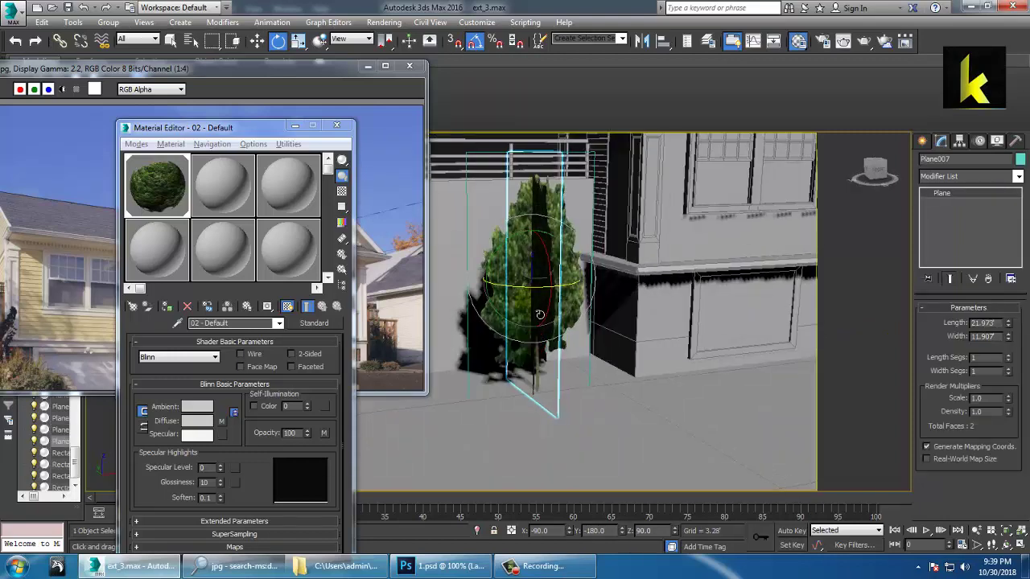
Select both crossed tree planes and copy them along the wall as a second tree beside the first
left_click(531, 288)
key("w")
scroll(528, 286, "down", 3)
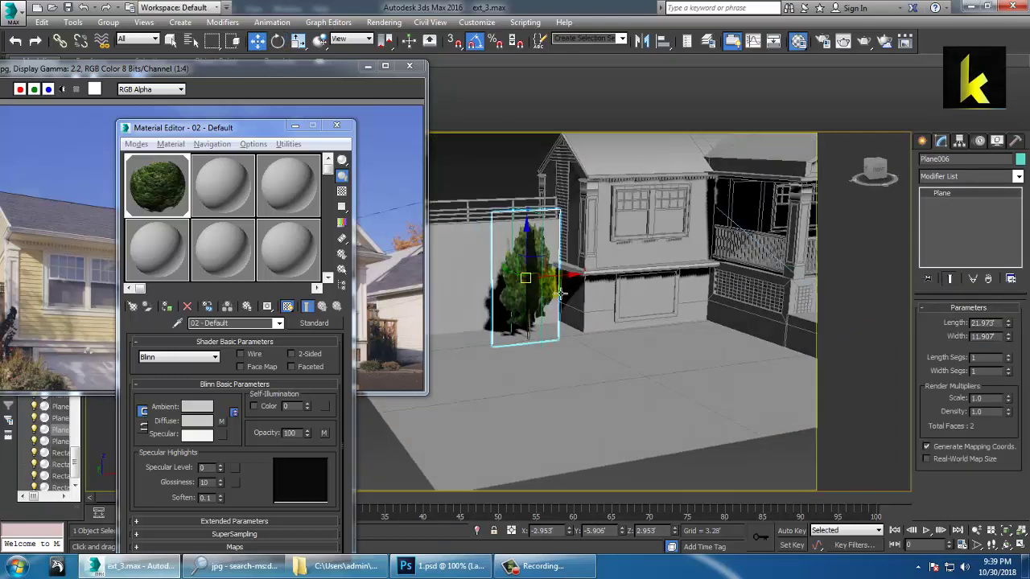
middle_click_drag(569, 295, 582, 283, "alt")
left_click(551, 237, "ctrl")
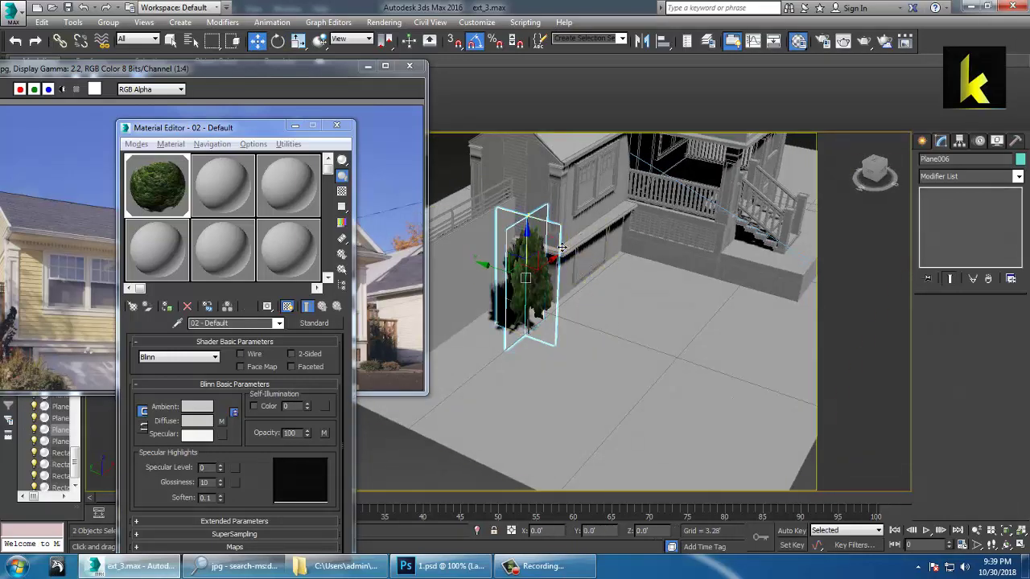
middle_click_drag(552, 238, 574, 282, "alt")
mouse_move(562, 288)
left_mouse_down("shift")
mouse_move(491, 291)
mouse_move(460, 307)
left_mouse_up("shift")
left_click(516, 338)
middle_click_drag(520, 342, 678, 340, "alt")
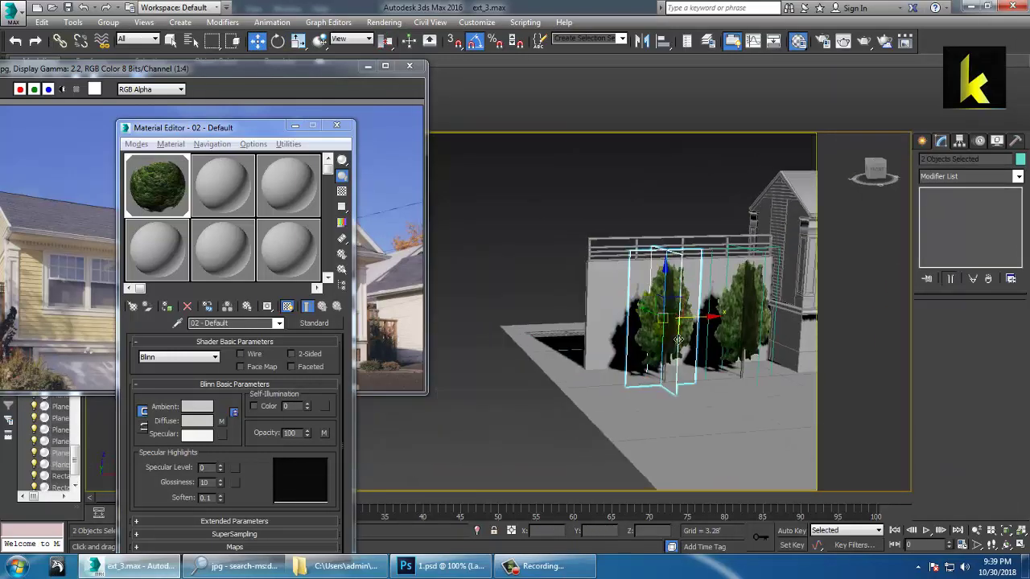
Copy the crossed tree pair once more farther along the wall as a third tree and minimize the Material Editor
left_click_drag(717, 327, 632, 328, "shift")
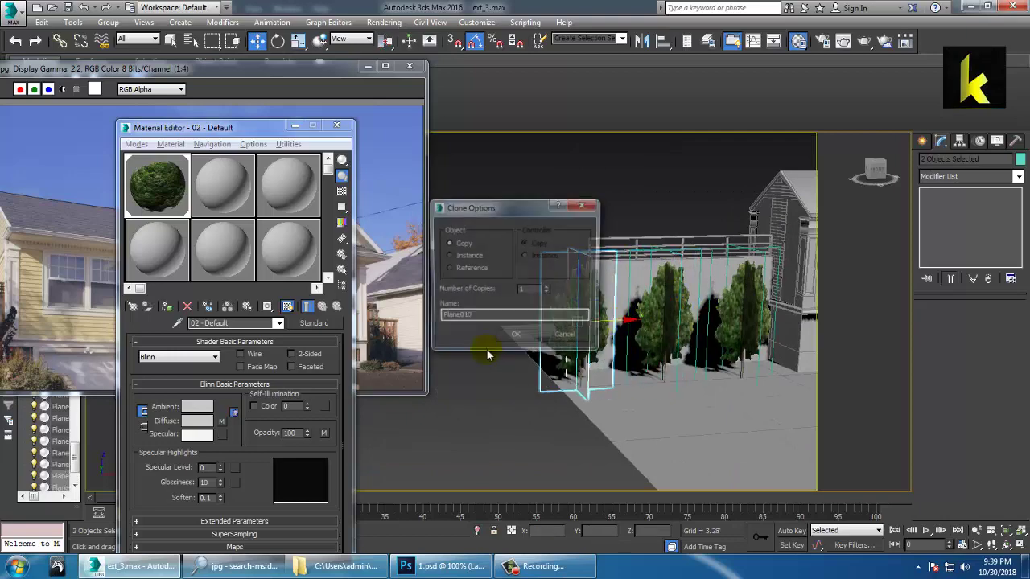
left_click(514, 338)
mouse_move(502, 341)
middle_mouse_down("alt")
mouse_move(444, 265)
mouse_move(586, 386)
mouse_move(568, 370)
mouse_move(590, 340)
middle_mouse_up("alt")
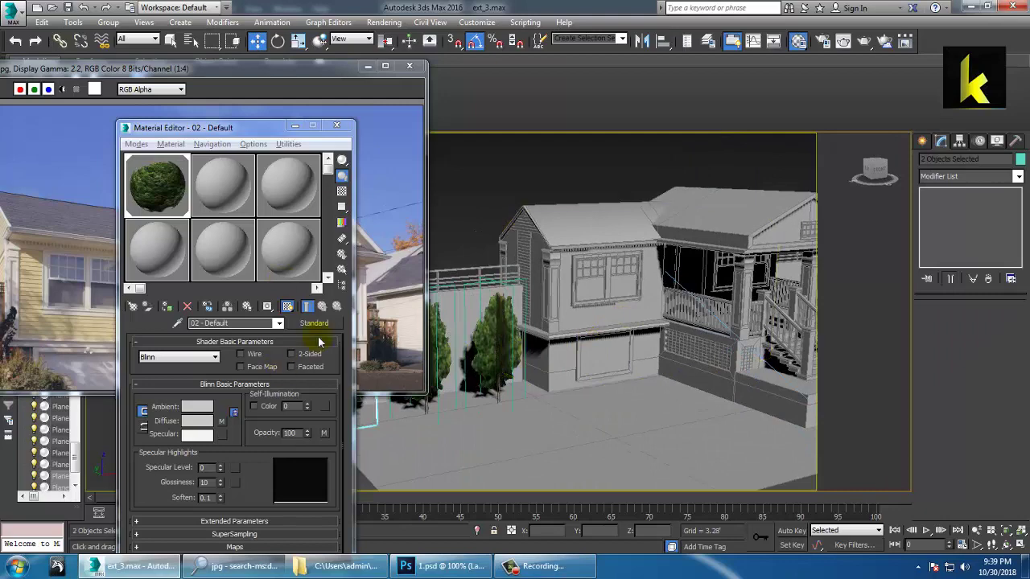
left_click(287, 126)
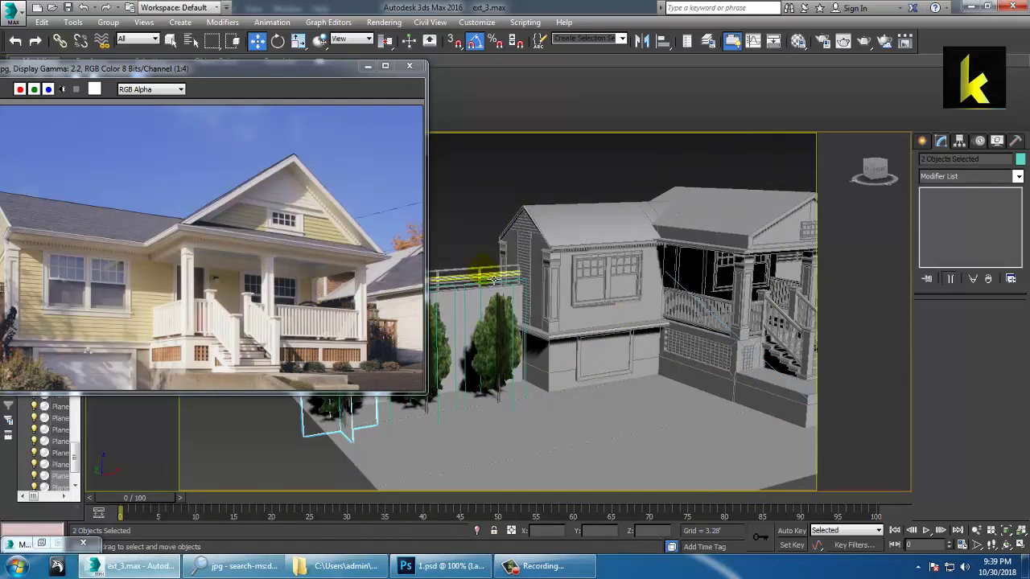
middle_click_drag(745, 357, 660, 354, "alt")
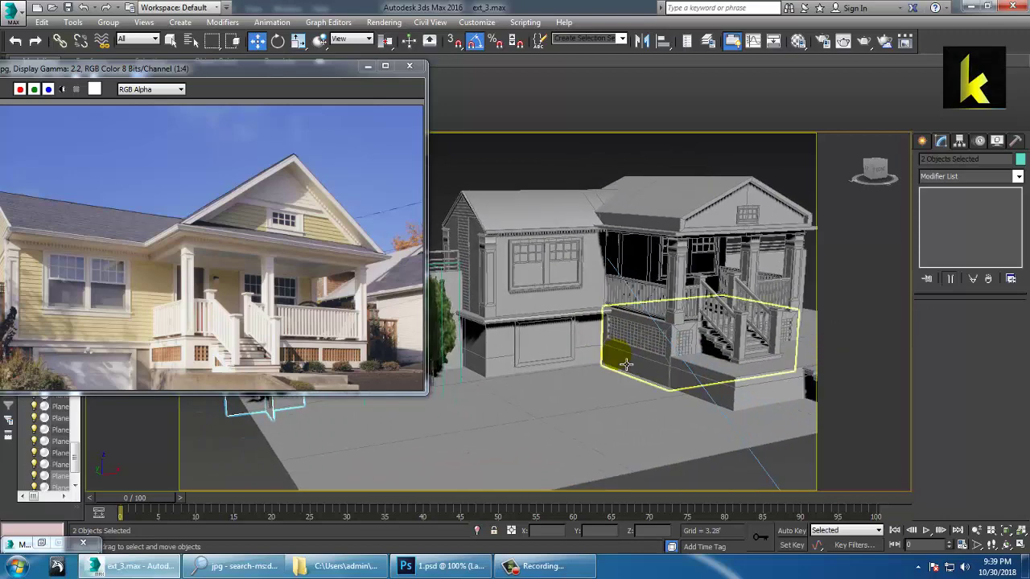
Switch to Photoshop and browse to the Desktop alpha folder for opening another plant image
left_click(450, 567)
left_click(34, 8)
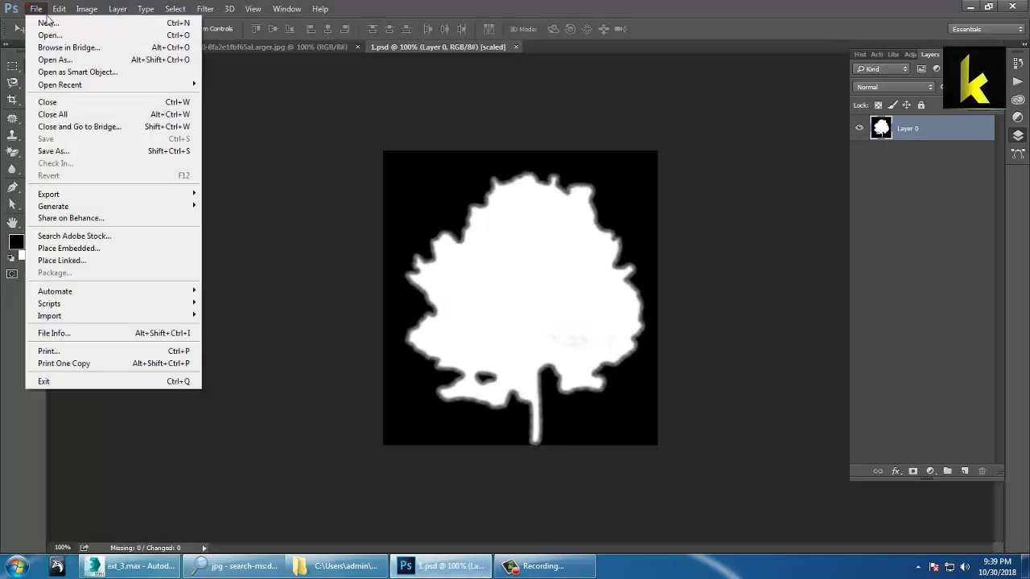
left_click(48, 32)
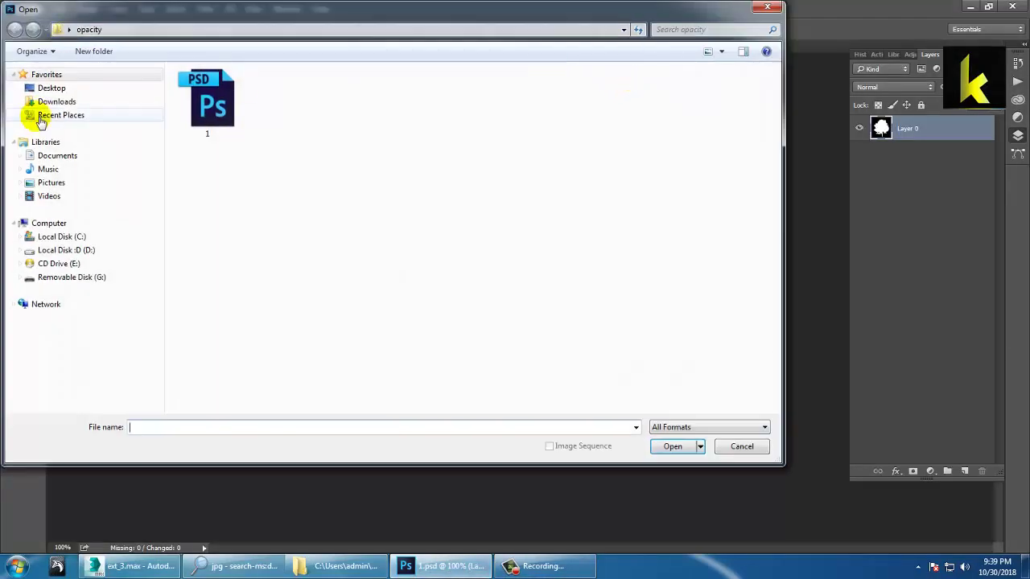
left_click(55, 89)
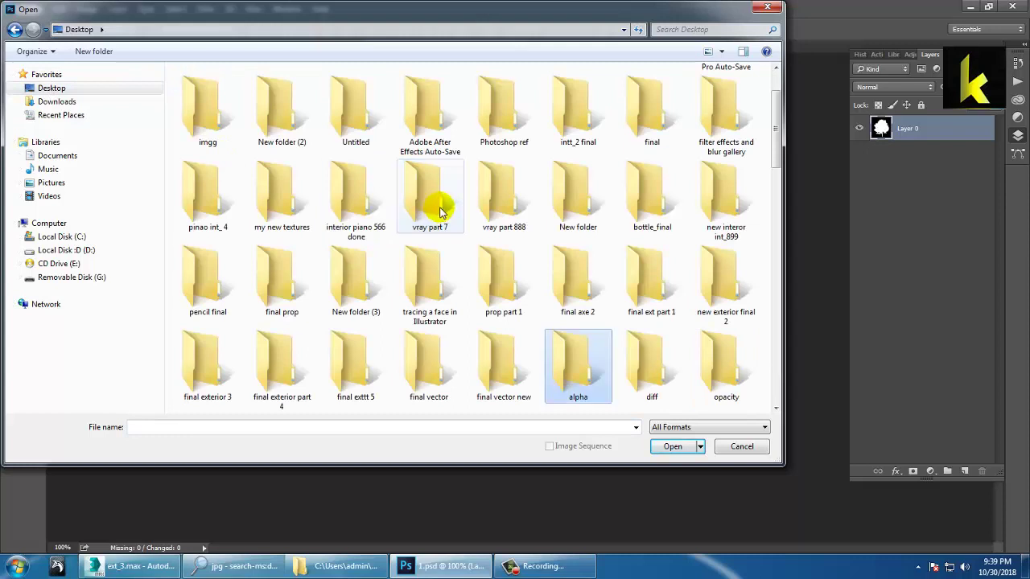
double_click(579, 363)
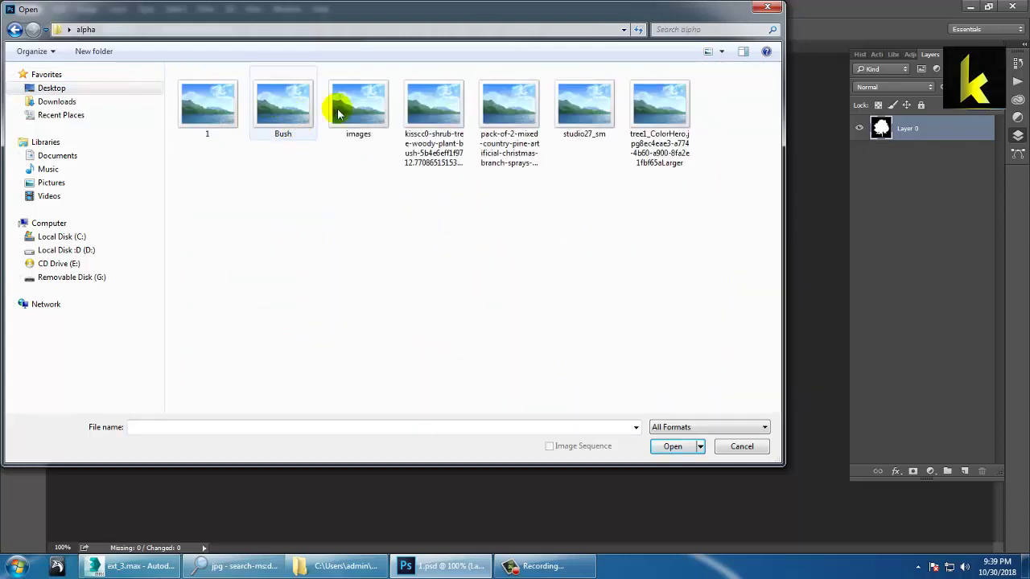
Preview the images in the alpha folder starting from Bush, and open the kisscc0-shrub-tree-woody-plant-bush image
right_click(283, 98)
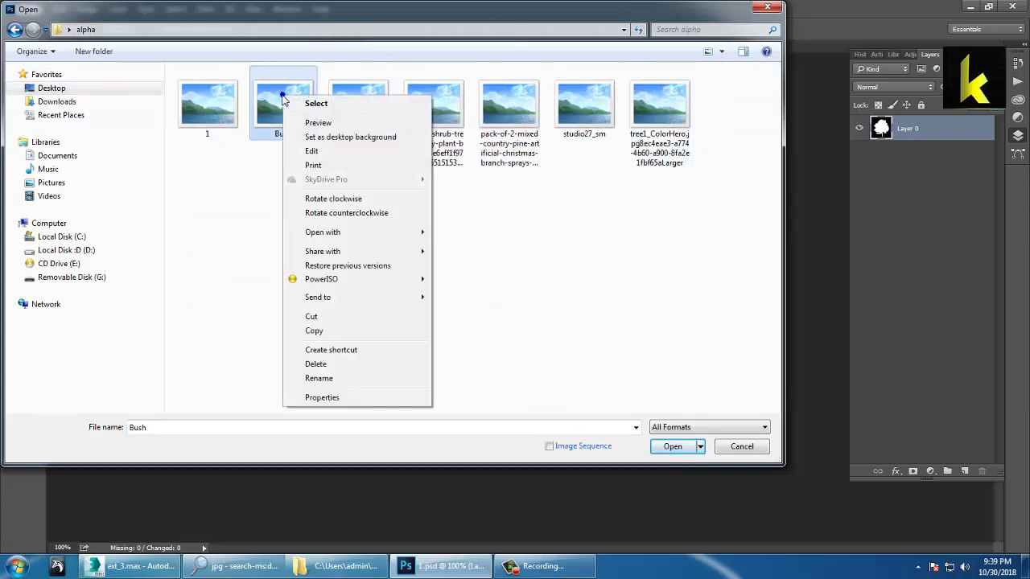
left_click(318, 123)
key("Right")
key("Right")
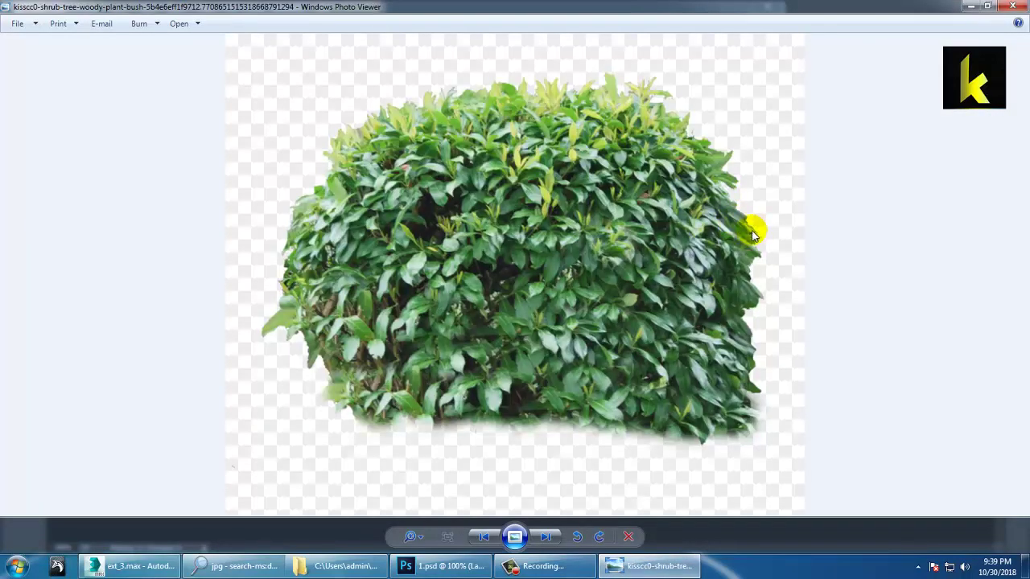
left_click(1012, 6)
double_click(439, 98)
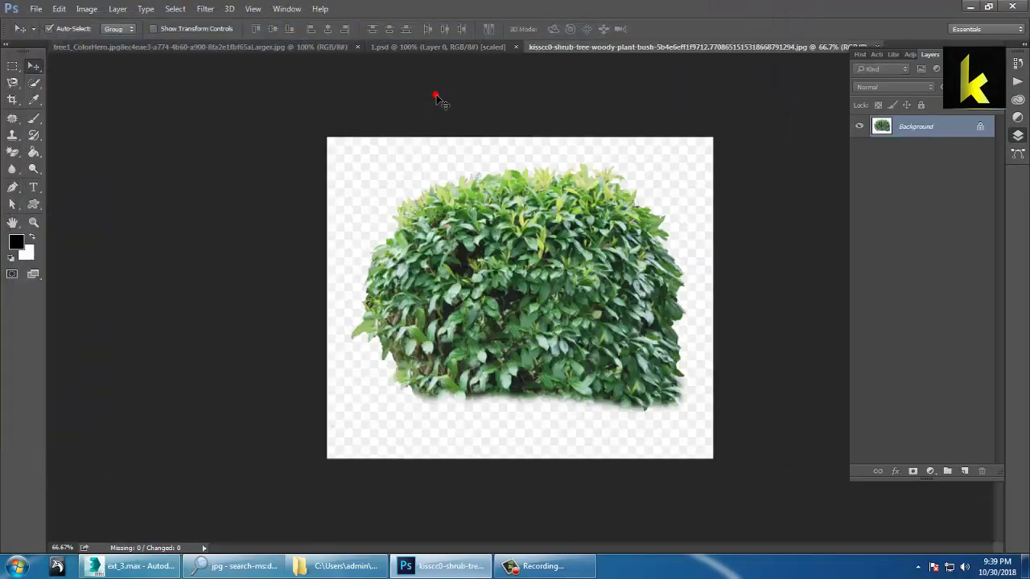
Convert the bush image's Background to Layer 0 and erase the checkered backdrop around the bush with the Magic Eraser
double_click(943, 135)
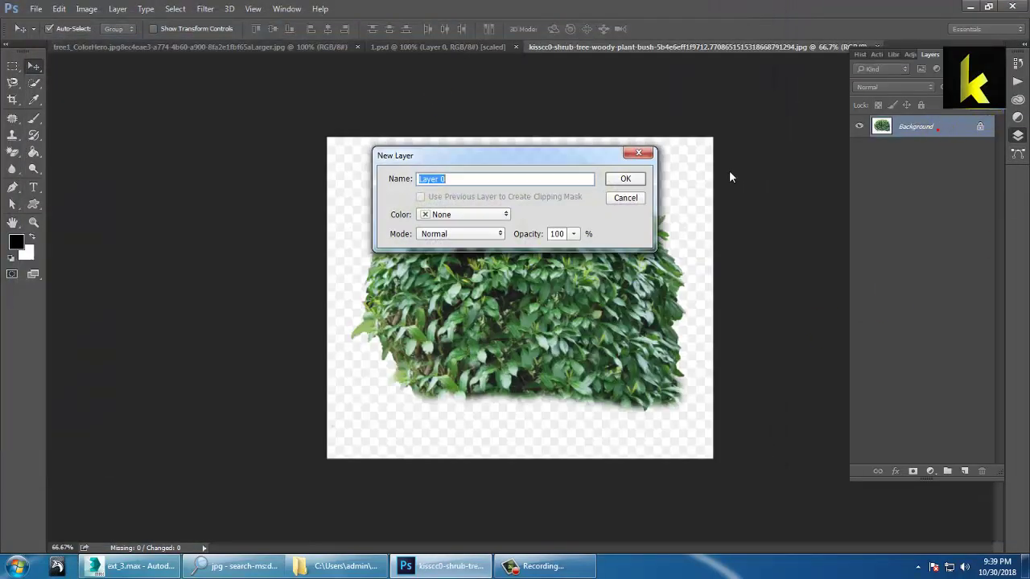
left_click(636, 175)
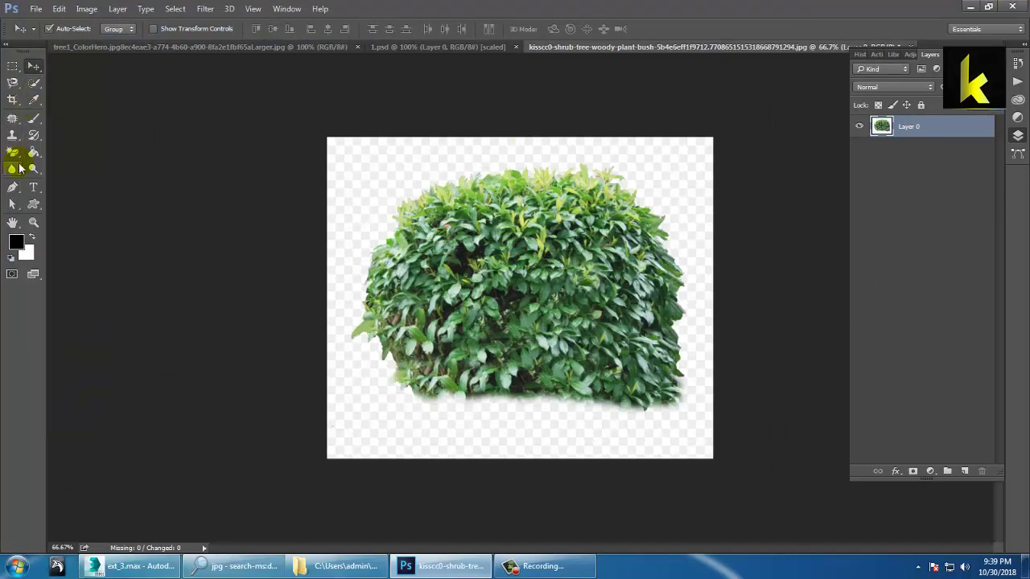
left_click_drag(18, 159, 104, 172)
left_click(647, 174)
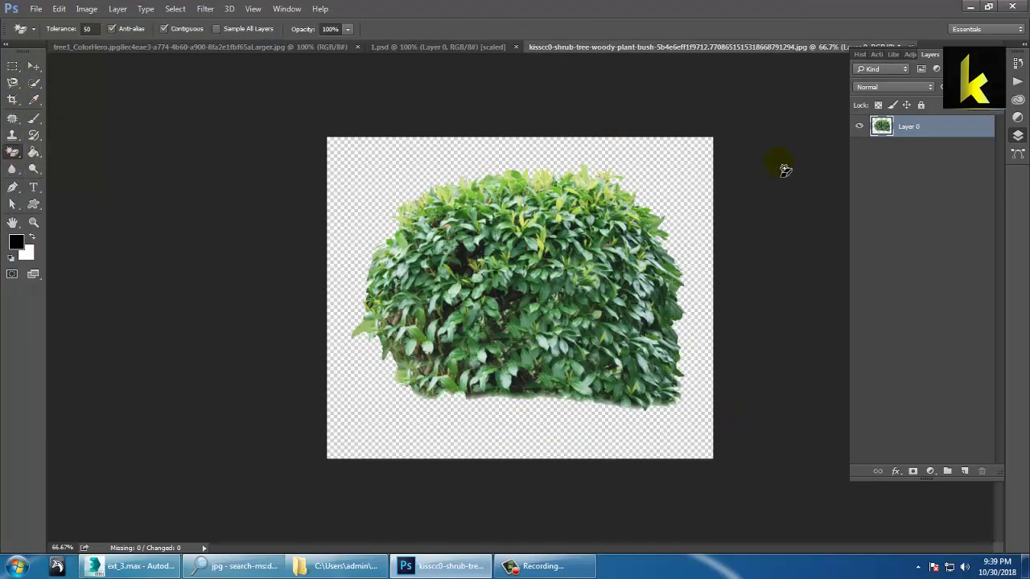
Save the cut-out bush as the Photoshop file 2 in the Desktop diff folder
left_click(35, 9)
left_click(83, 152)
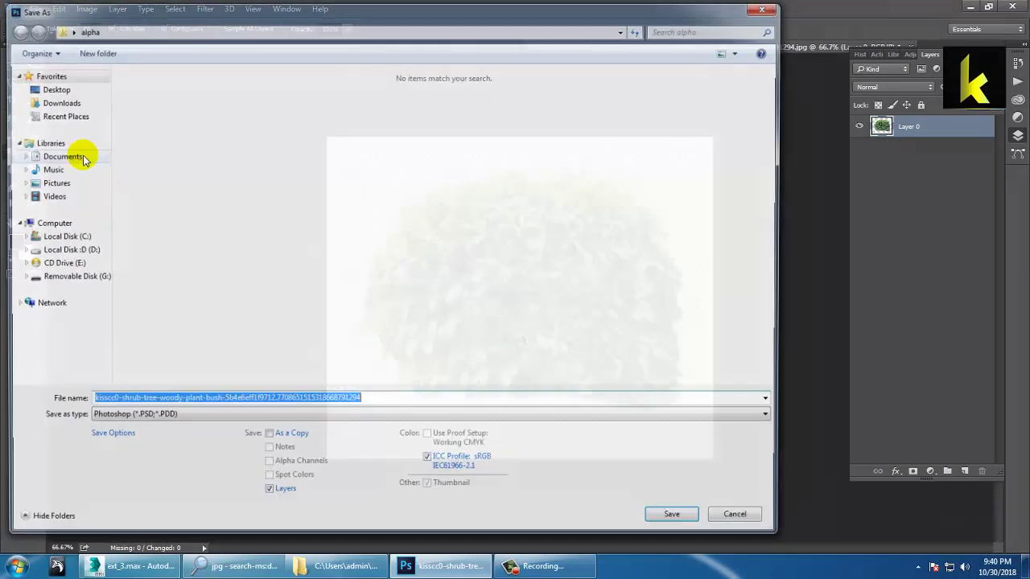
type("2")
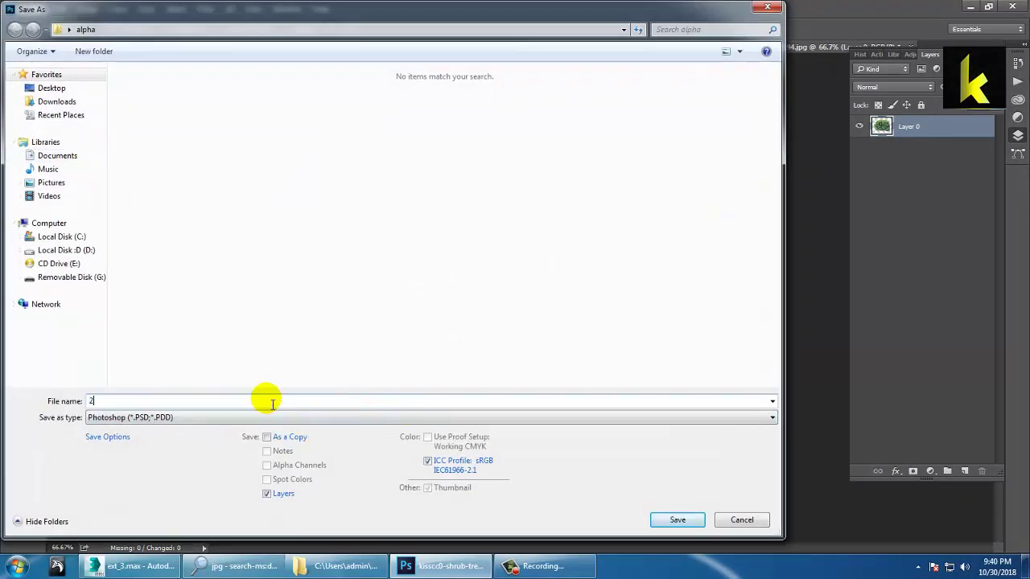
left_click(64, 90)
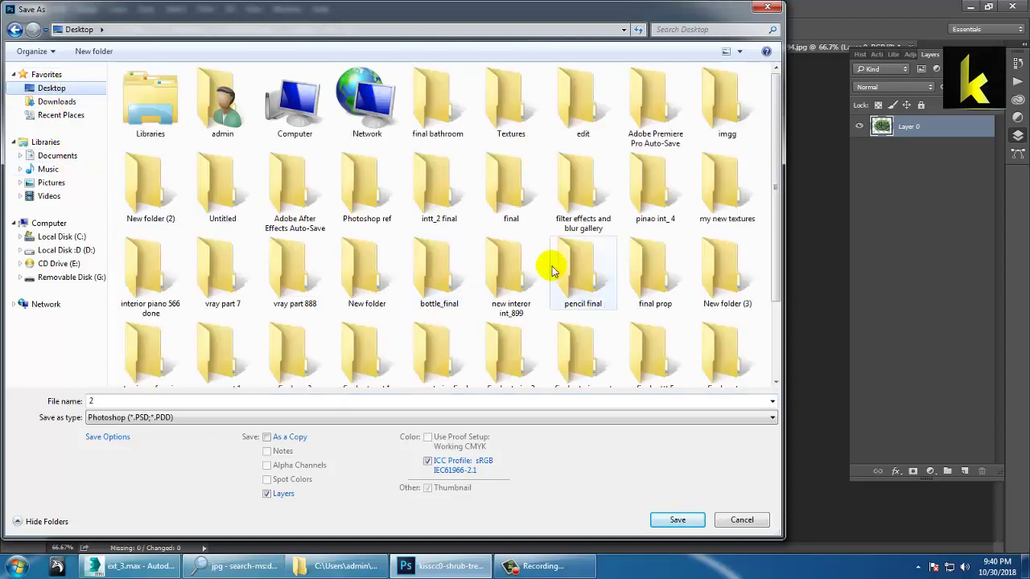
left_click(508, 280)
scroll(508, 280, "down", 1)
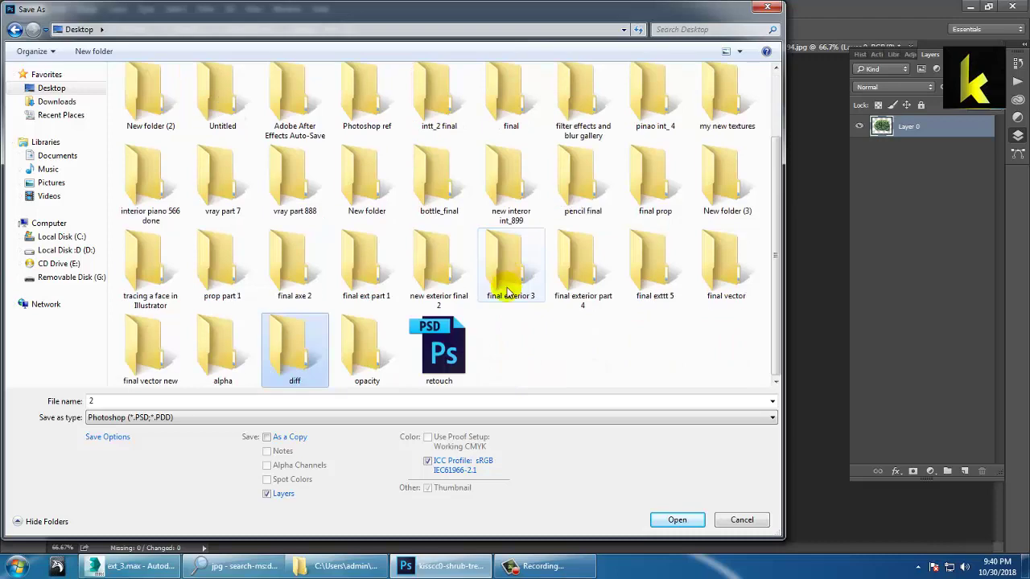
left_click(272, 338)
double_click(306, 348)
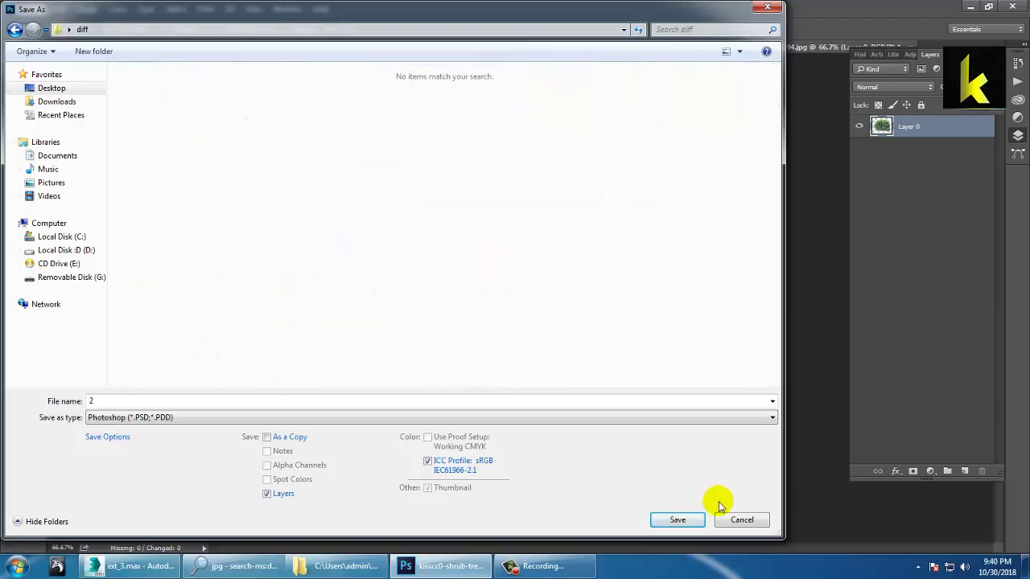
left_click(678, 521)
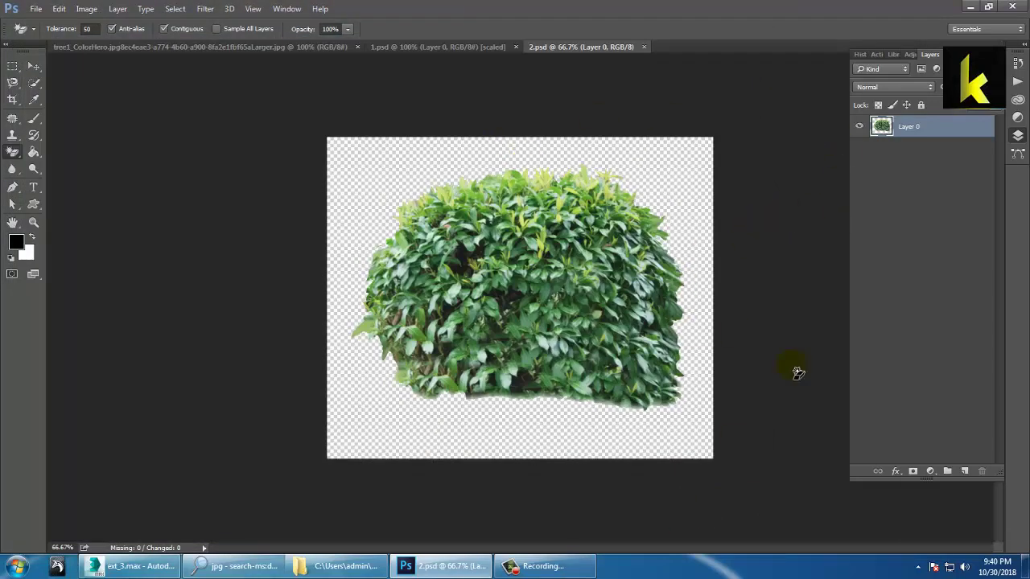
Turn the bush layer into an opacity mask by filling its silhouette white and the surrounding area black, and deselect
left_click(889, 134, "ctrl")
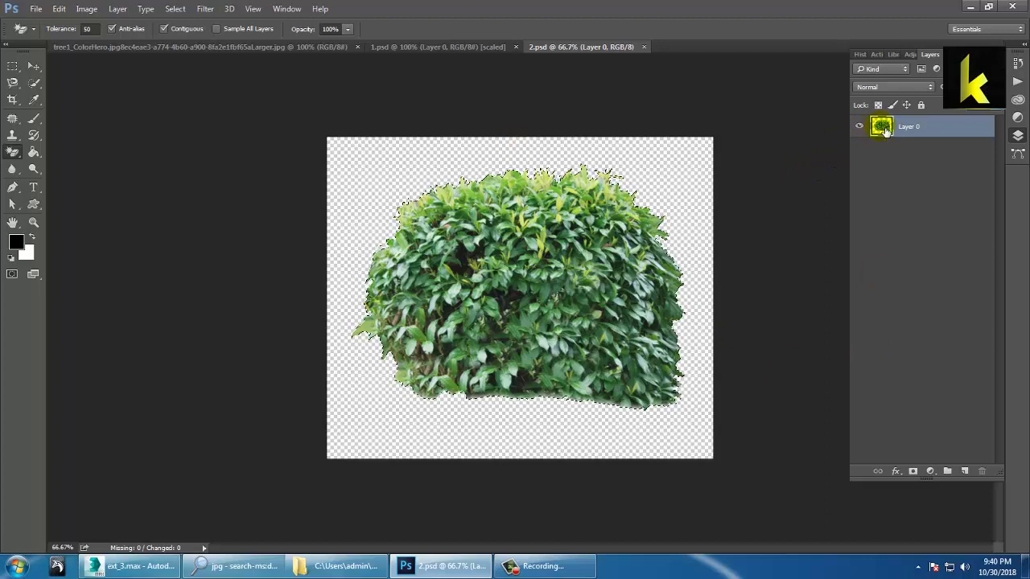
key("ctrl+BackSpace")
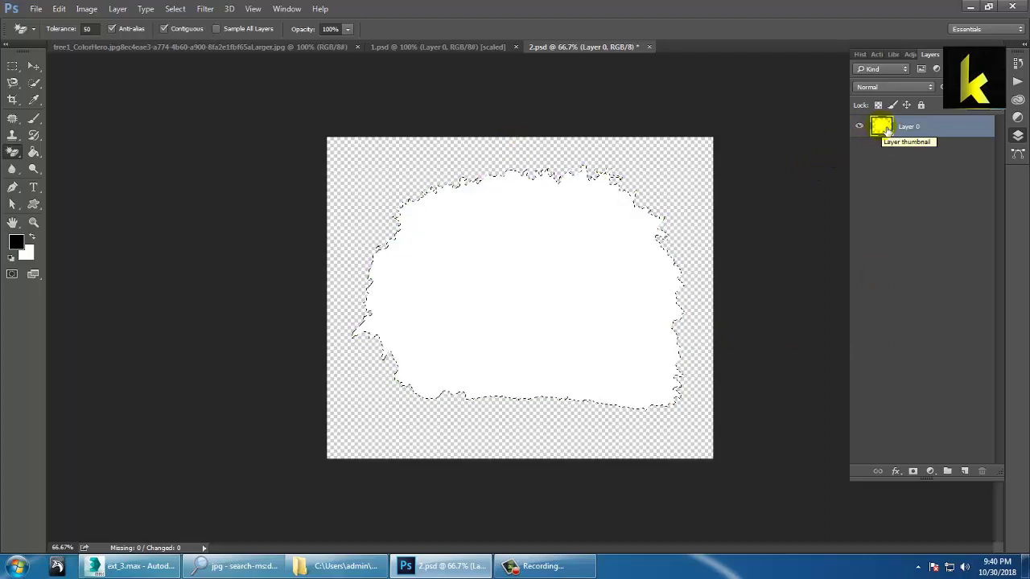
key("ctrl+shift+i")
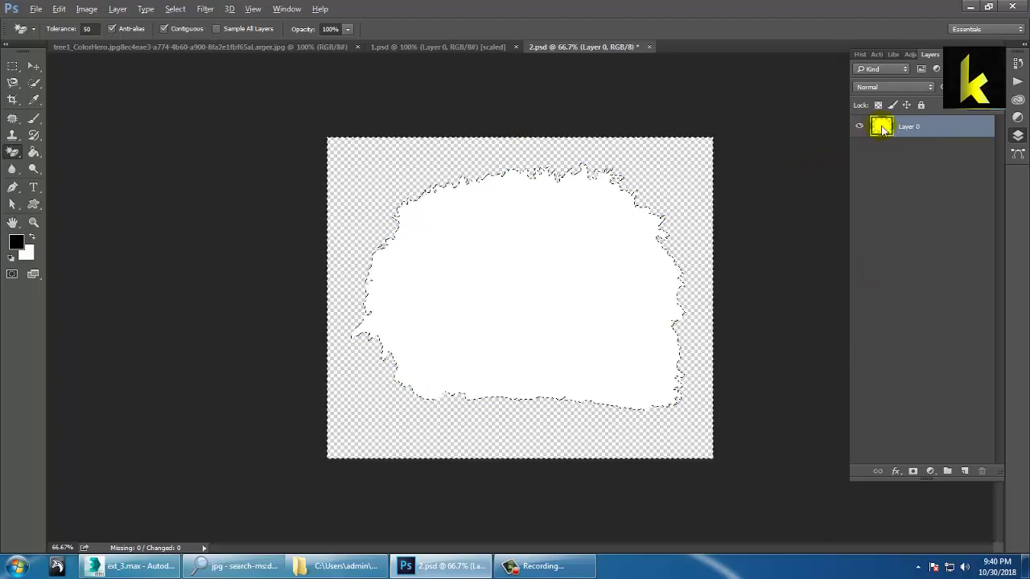
key("alt+BackSpace")
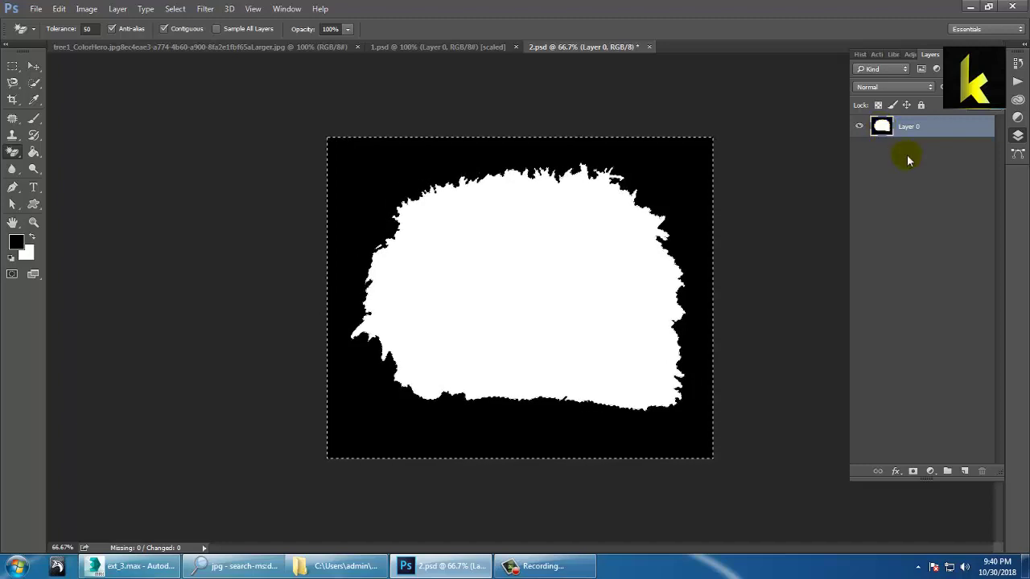
key("ctrl+d")
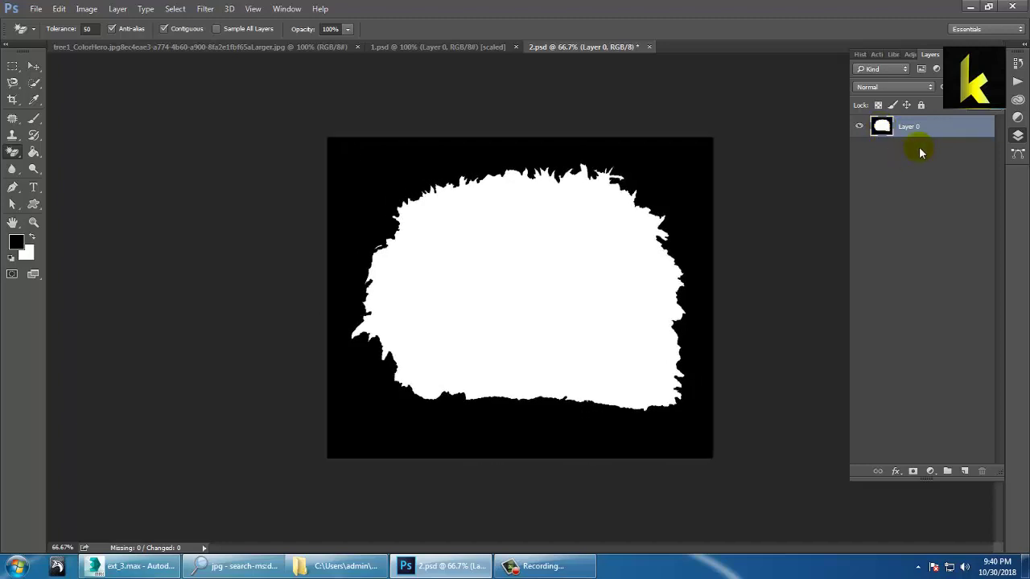
Save the bush opacity mask as the Photoshop file 2 in the Desktop opacity folder
left_click(35, 9)
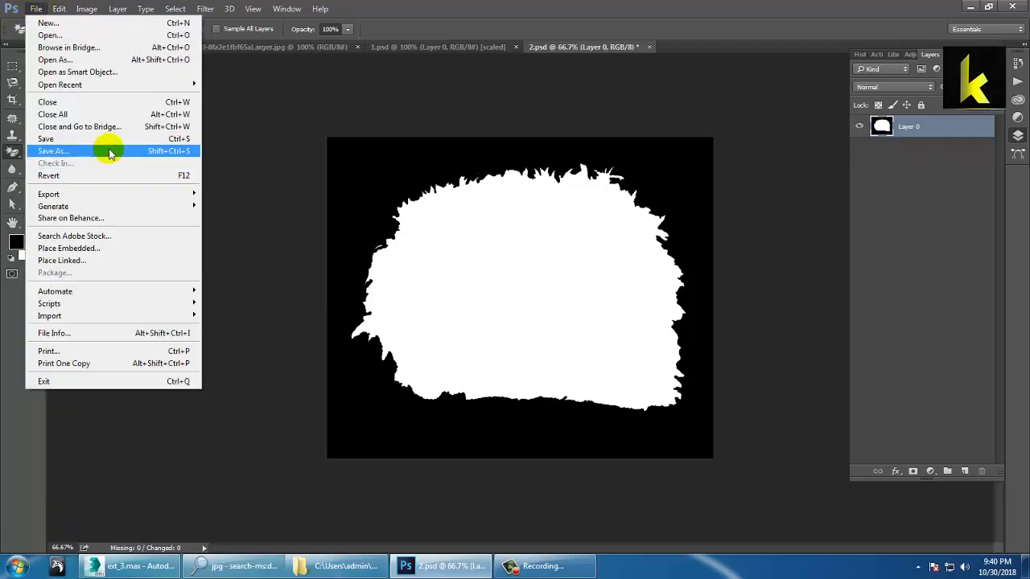
left_click(110, 152)
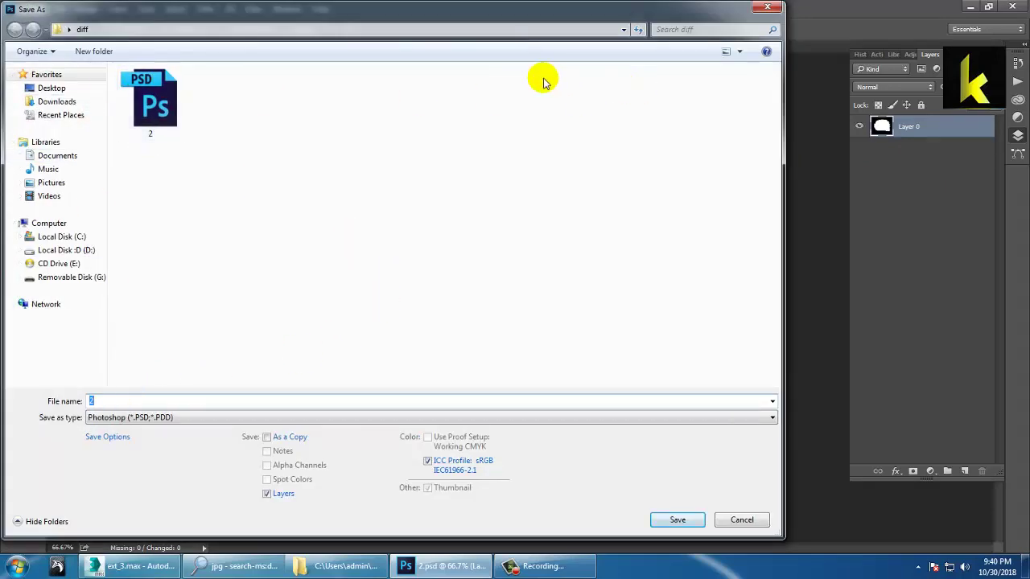
left_click(52, 88)
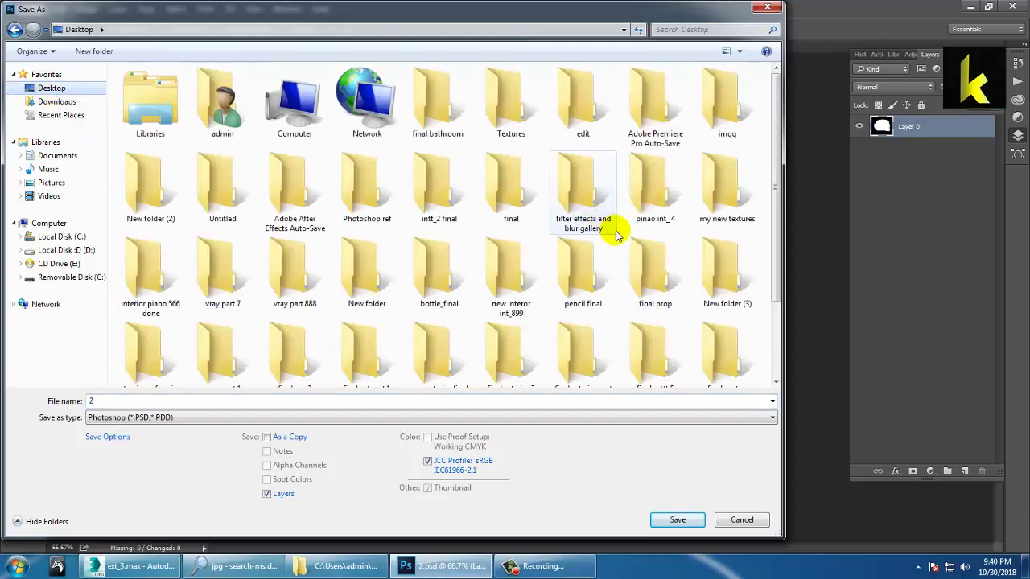
left_click(563, 290)
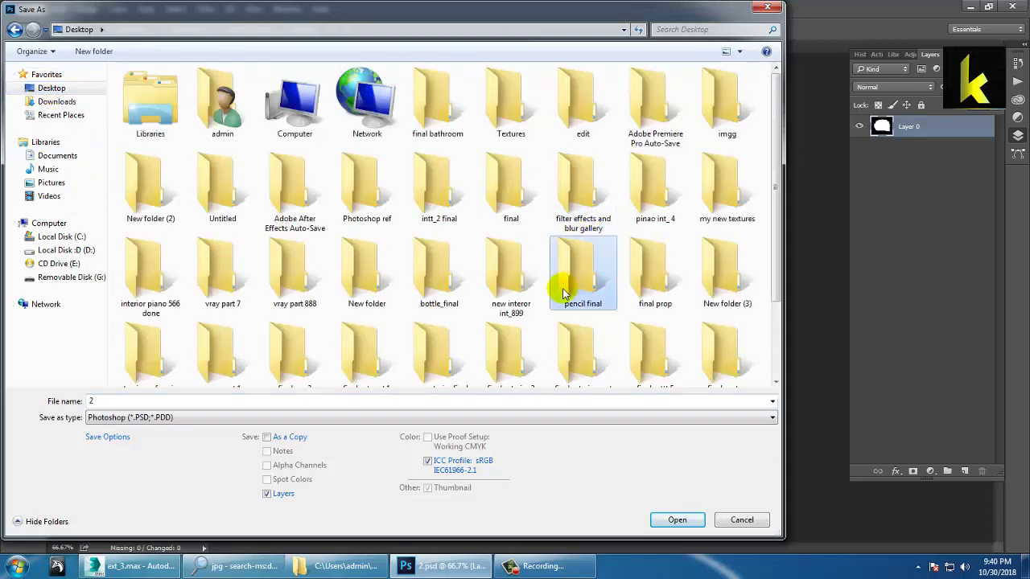
scroll(563, 293, "down", 2)
double_click(306, 333)
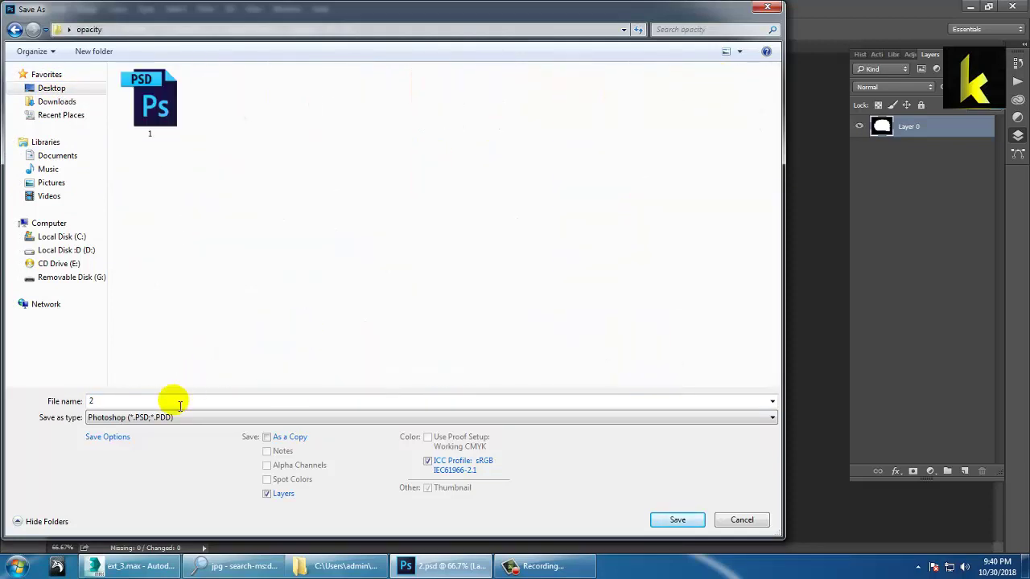
left_click(674, 520)
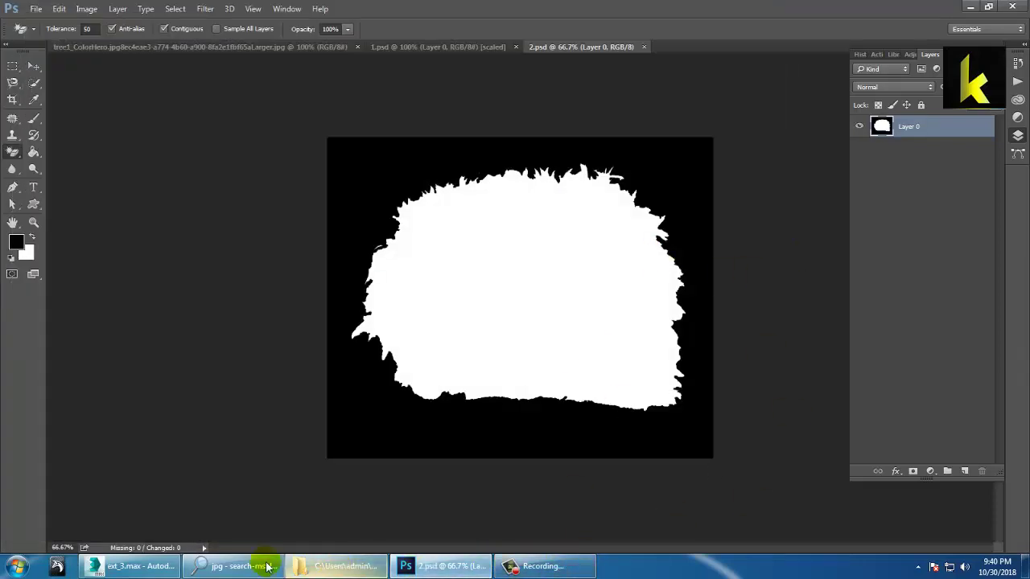
Switch to 3ds Max and draw a plane about 5.9' long and 7' wide near the ground in the Front view
left_click(152, 568)
left_click(924, 142)
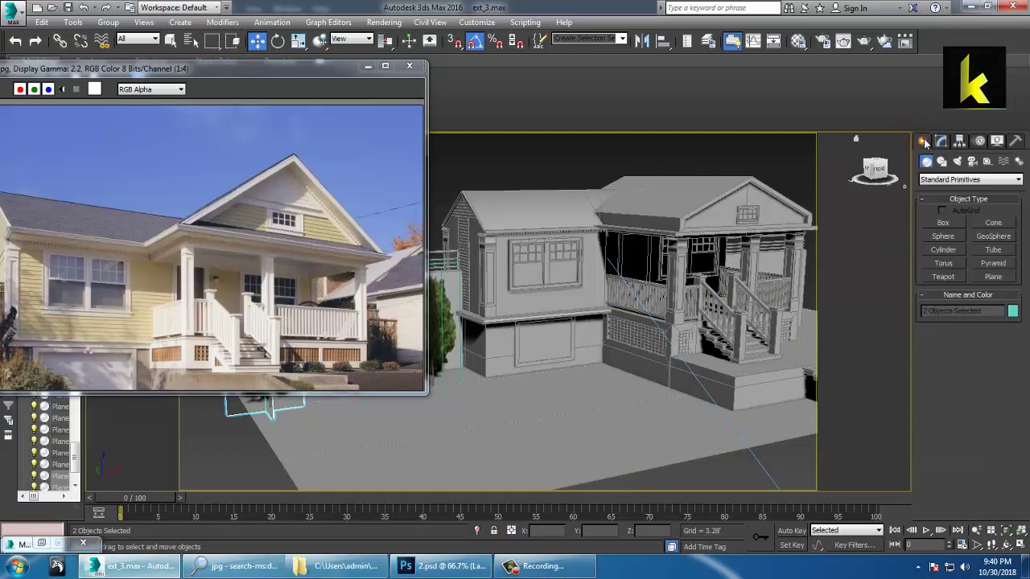
left_click(956, 276)
left_click(997, 278)
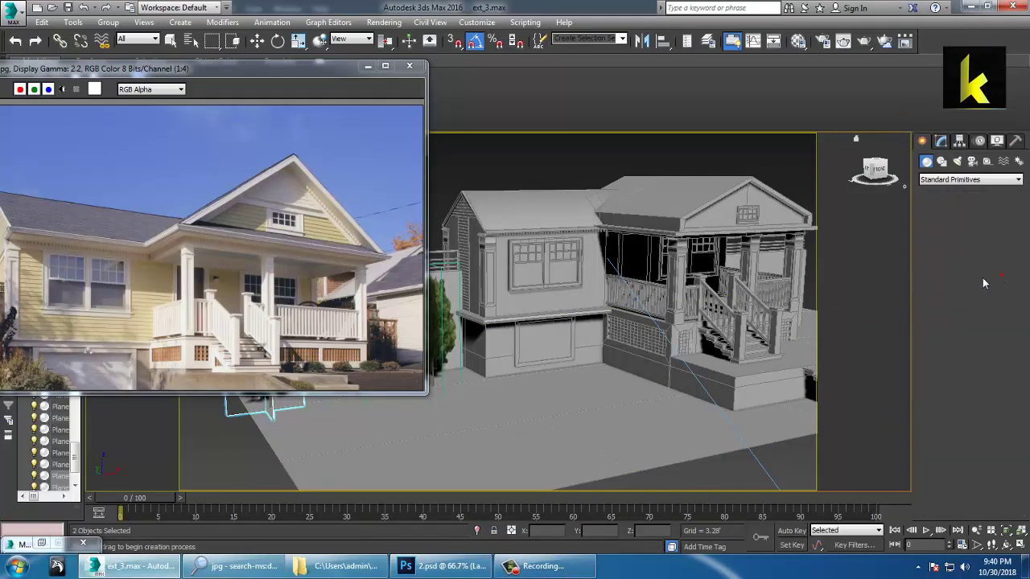
key("alt+w")
middle_click_drag(779, 236, 759, 210)
scroll(762, 210, "up", 3)
middle_click_drag(845, 208, 644, 227)
left_click_drag(644, 228, 654, 233)
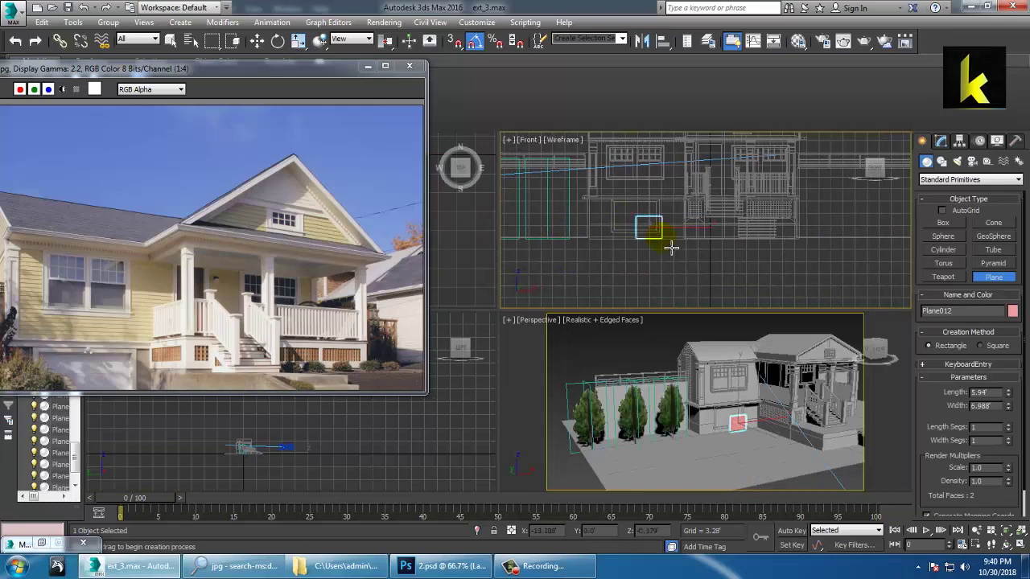
Move the new plane forward from the house, out onto the ground in front of the porch base
right_click(742, 368)
key("alt+w")
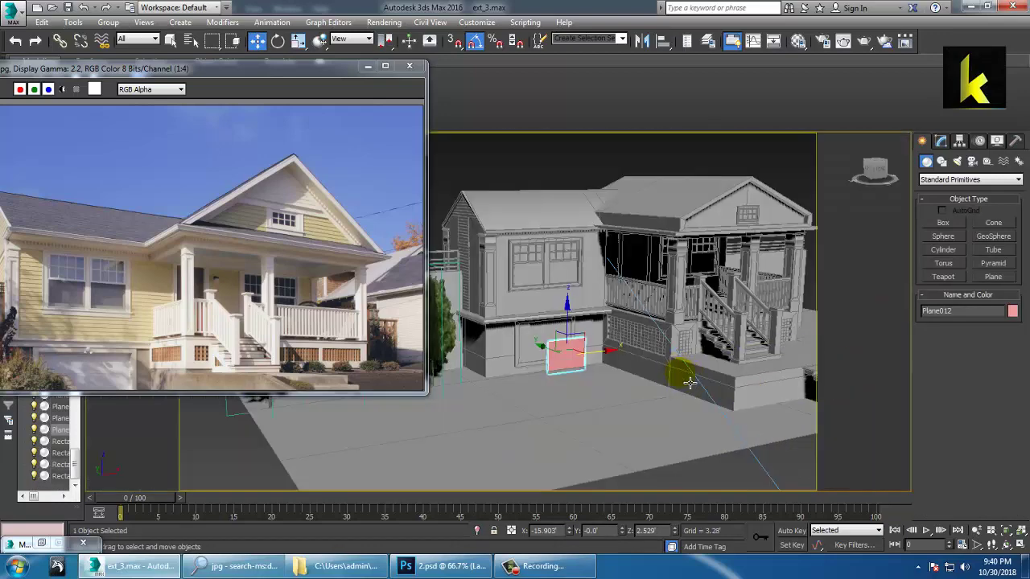
middle_click_drag(690, 382, 671, 387, "alt")
scroll(580, 362, "up", 5)
left_click_drag(501, 322, 672, 393)
middle_click_drag(672, 393, 658, 355, "alt")
Load 2.psd from the Desktop diff folder as a Bitmap in the Diffuse slot of the 02 - Default material
key("m")
left_click(242, 173)
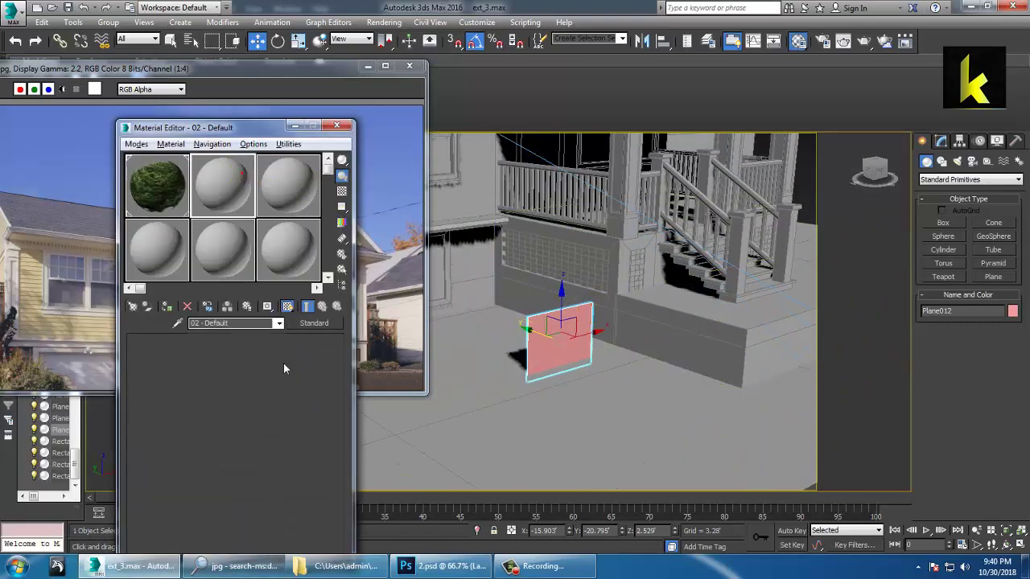
left_click(223, 422)
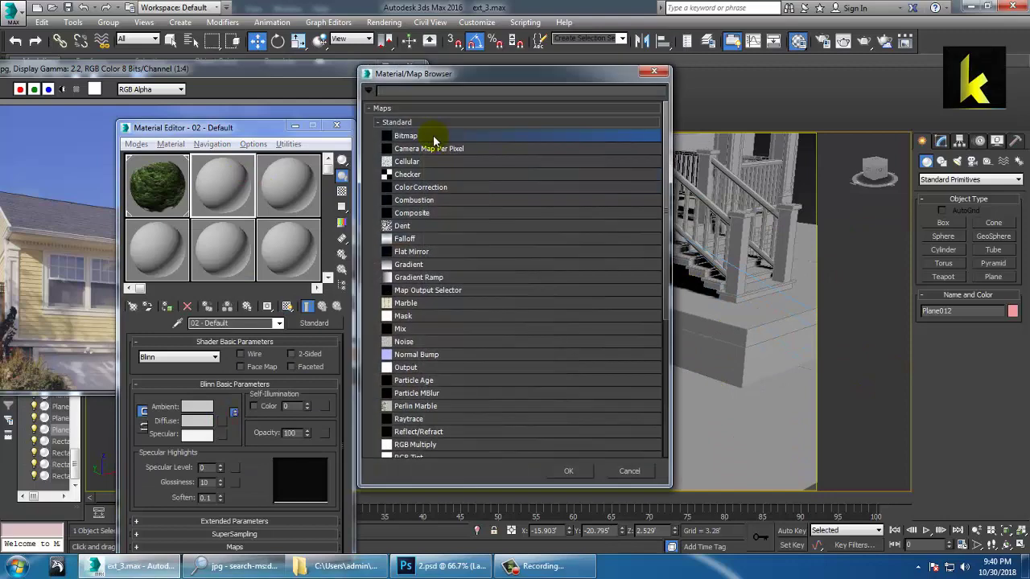
double_click(433, 139)
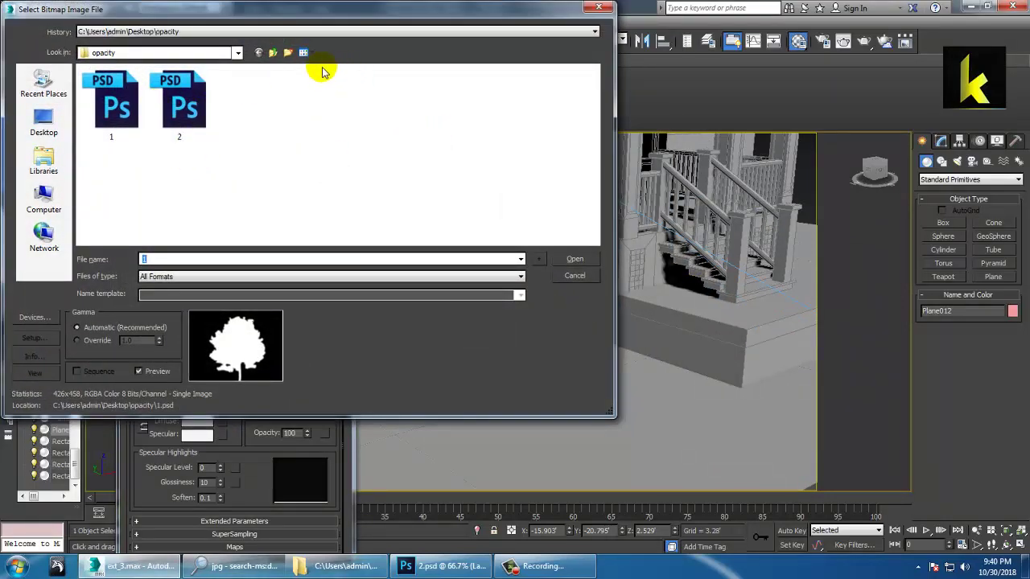
left_click(273, 53)
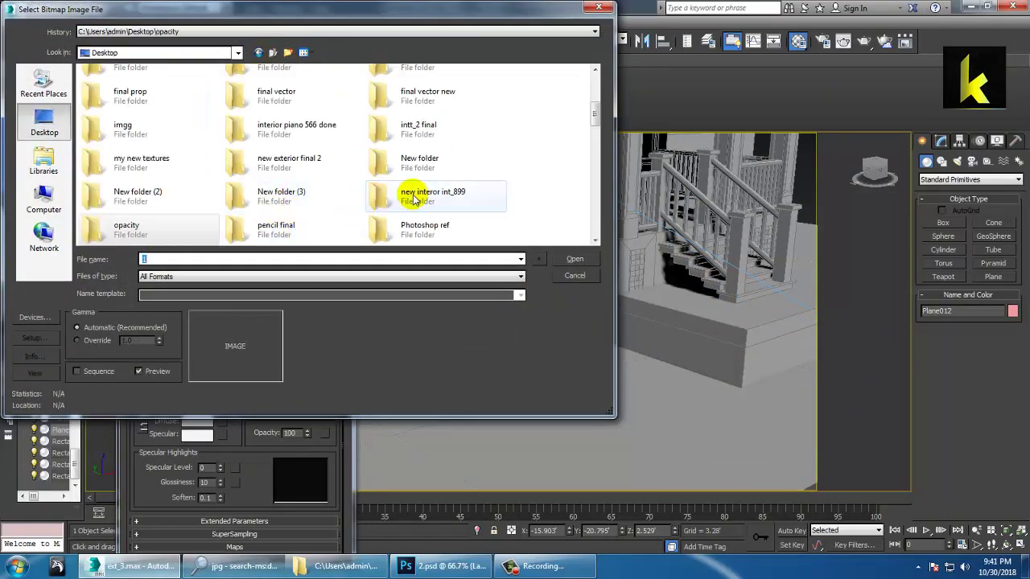
left_click(302, 186)
key("d")
key("d")
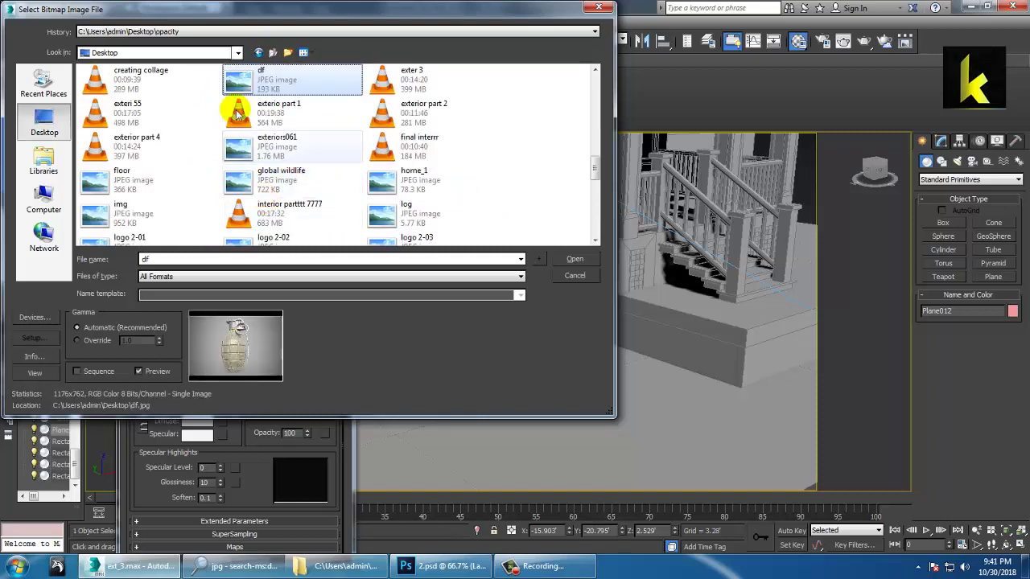
left_click(418, 84)
double_click(417, 86)
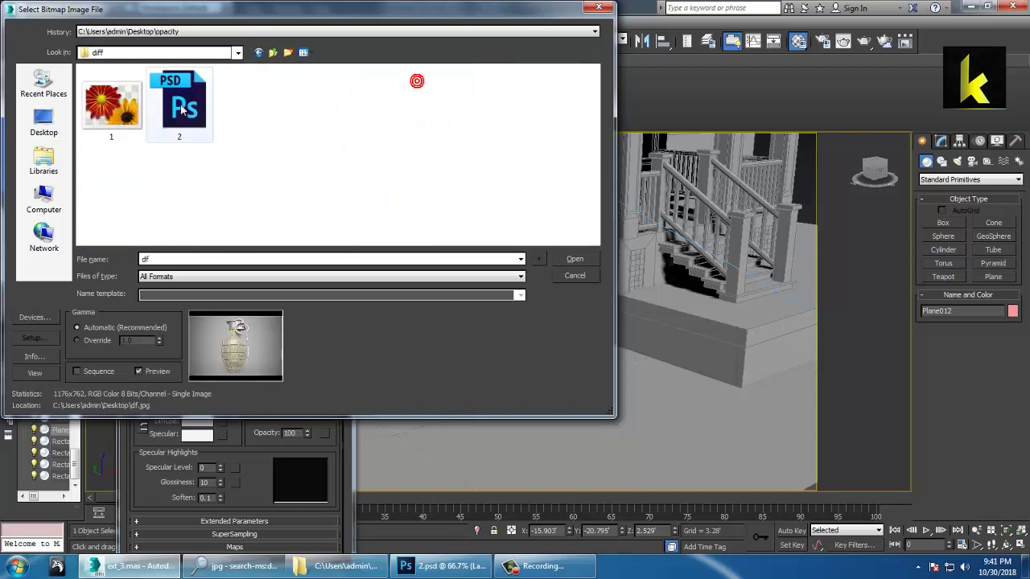
double_click(179, 103)
left_click(262, 316)
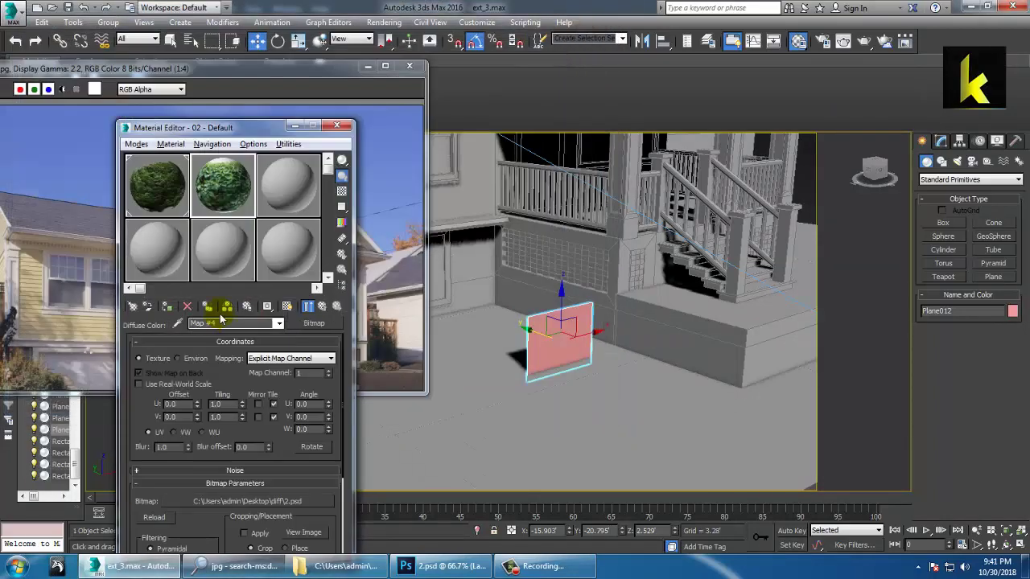
Assign the bush material to the plane, renaming it 02 - Defauasd, and display its map in the viewport
left_click(168, 308)
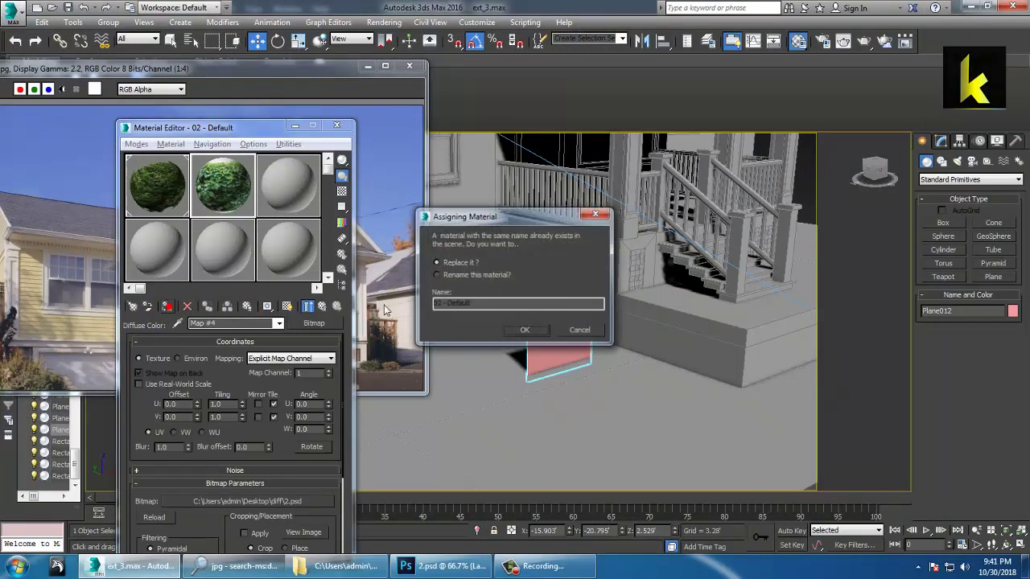
left_click(577, 331)
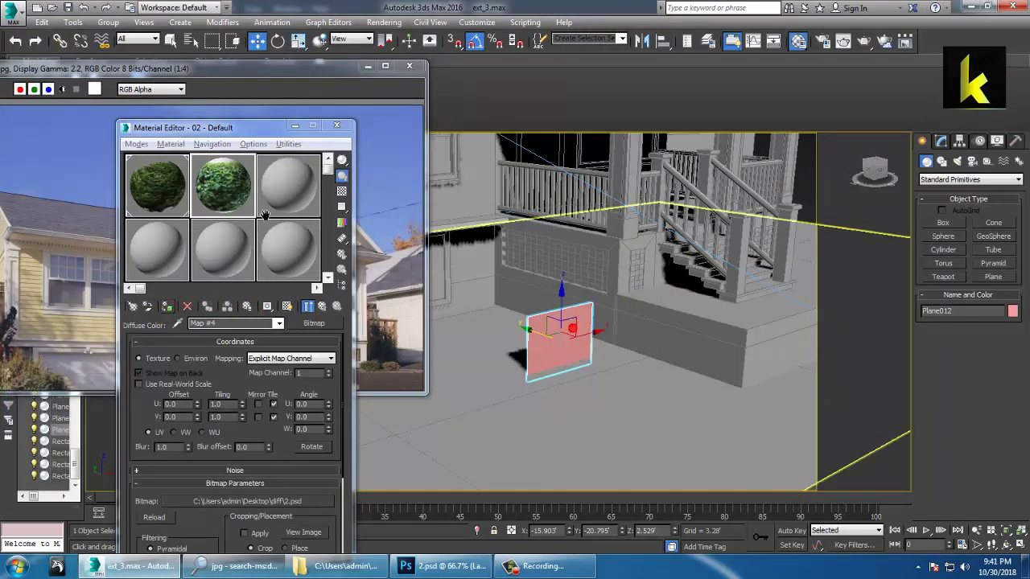
left_click(165, 308)
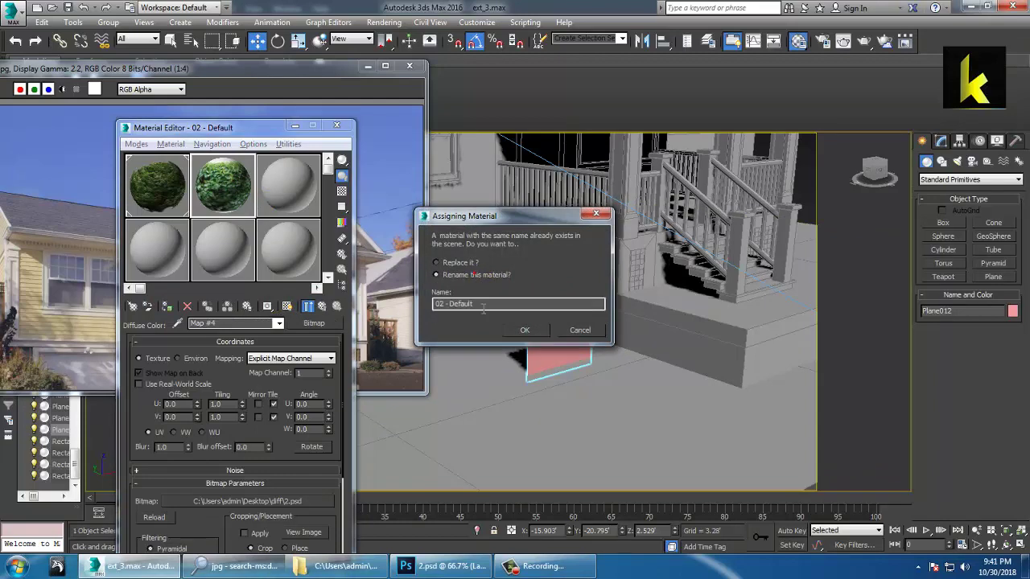
left_click(524, 329)
left_click(287, 306)
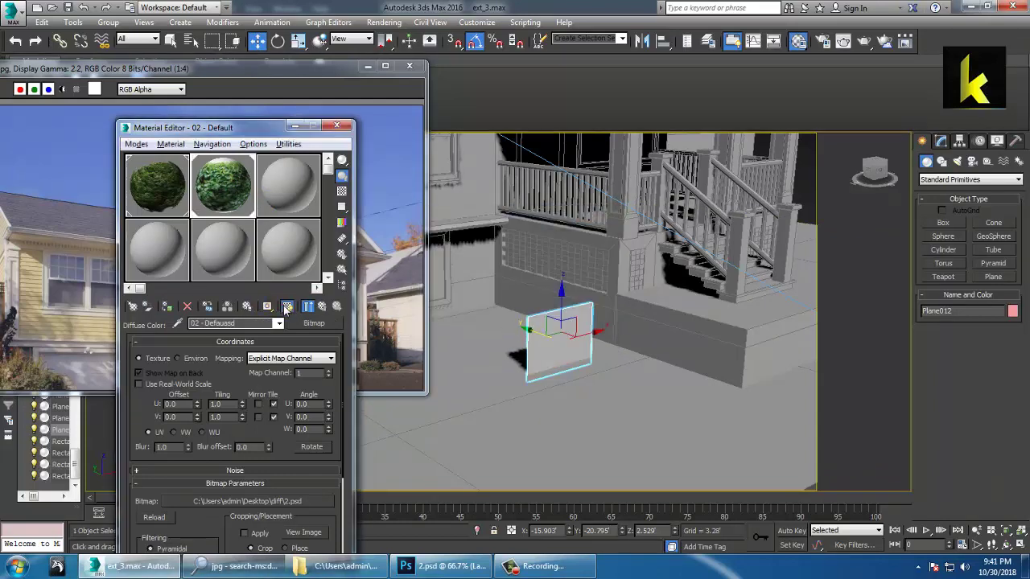
scroll(648, 315, "down", 5)
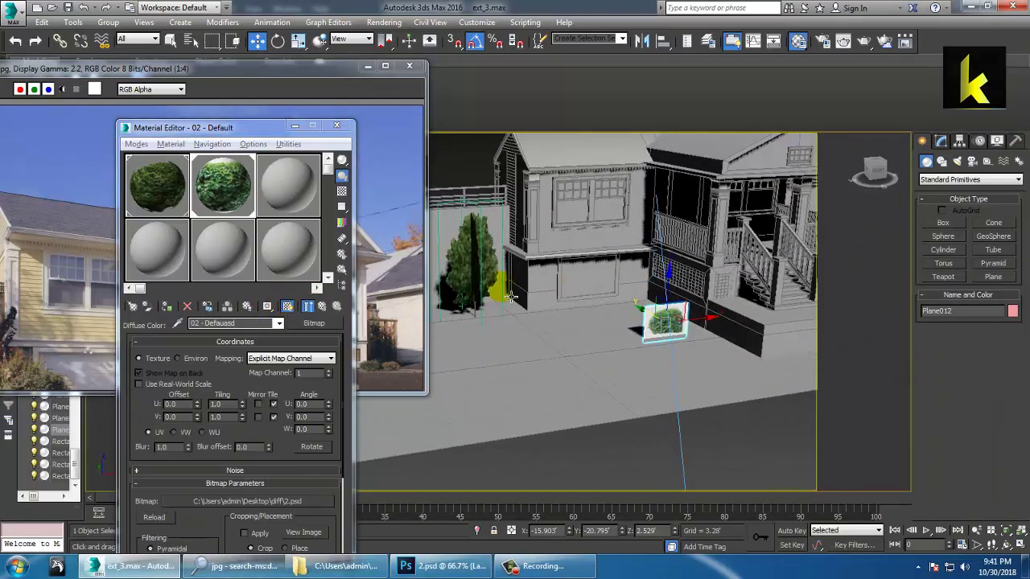
Load 2.psd from the Desktop opacity folder as the material's Opacity bitmap and show the cutout material in the viewport
left_click(333, 306)
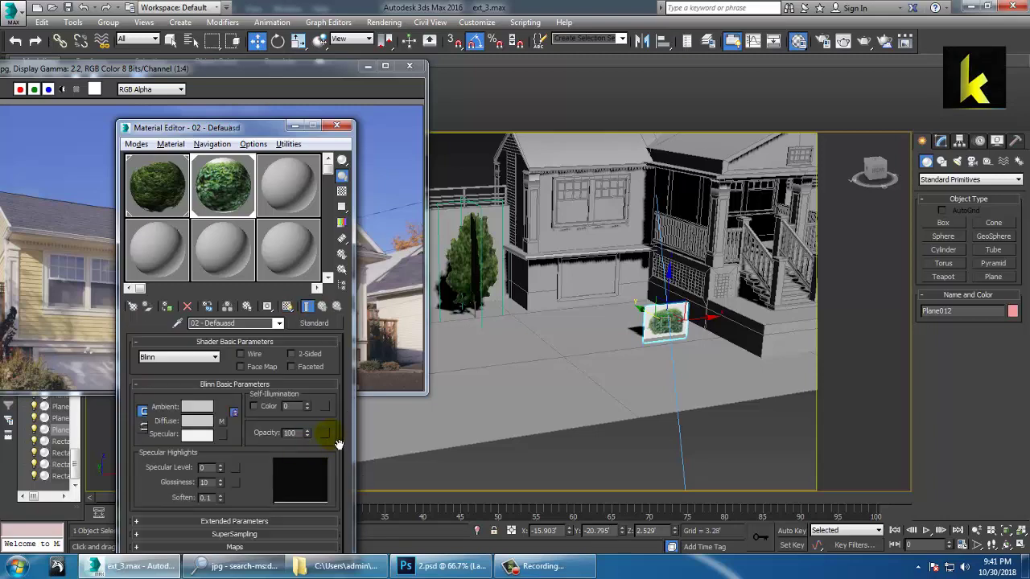
left_click(324, 433)
double_click(440, 133)
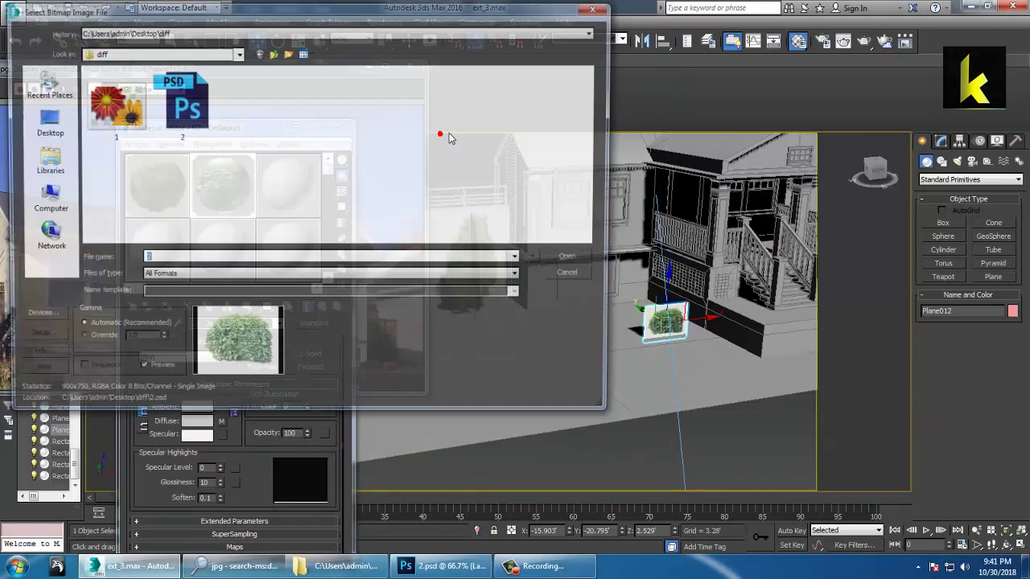
left_click(273, 53)
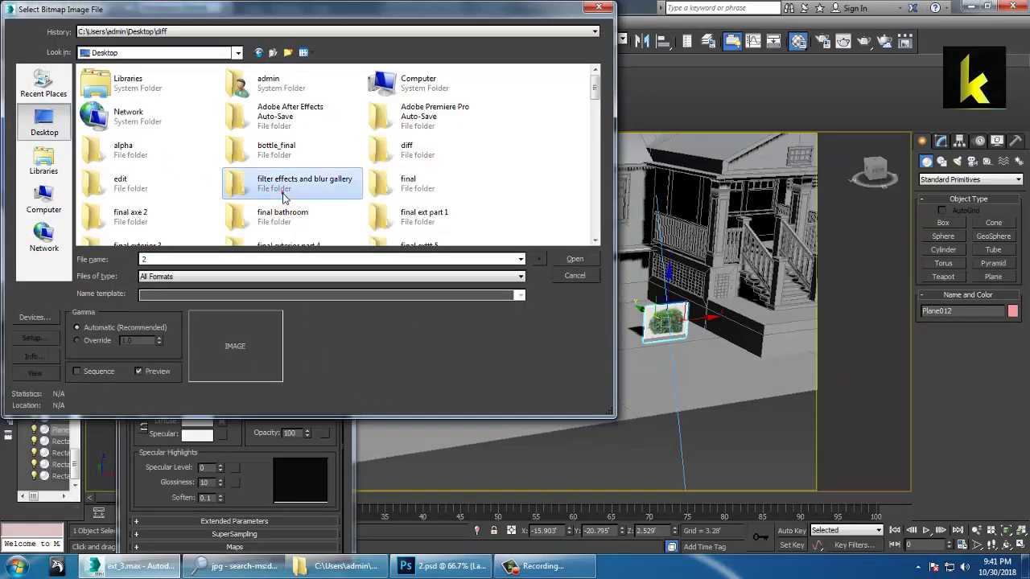
scroll(284, 198, "down", 5)
double_click(202, 76)
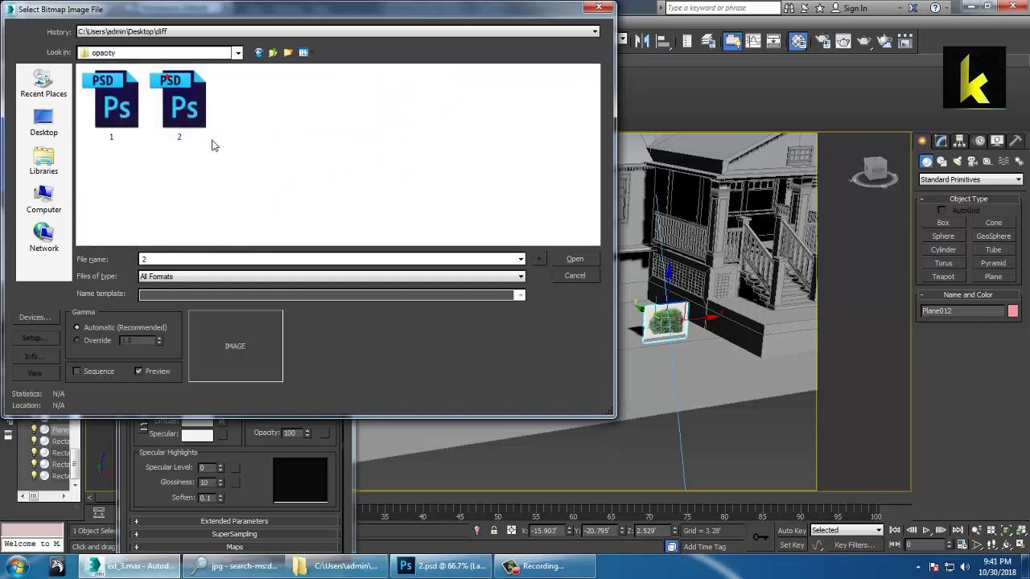
left_click(203, 123)
double_click(203, 123)
left_click(263, 317)
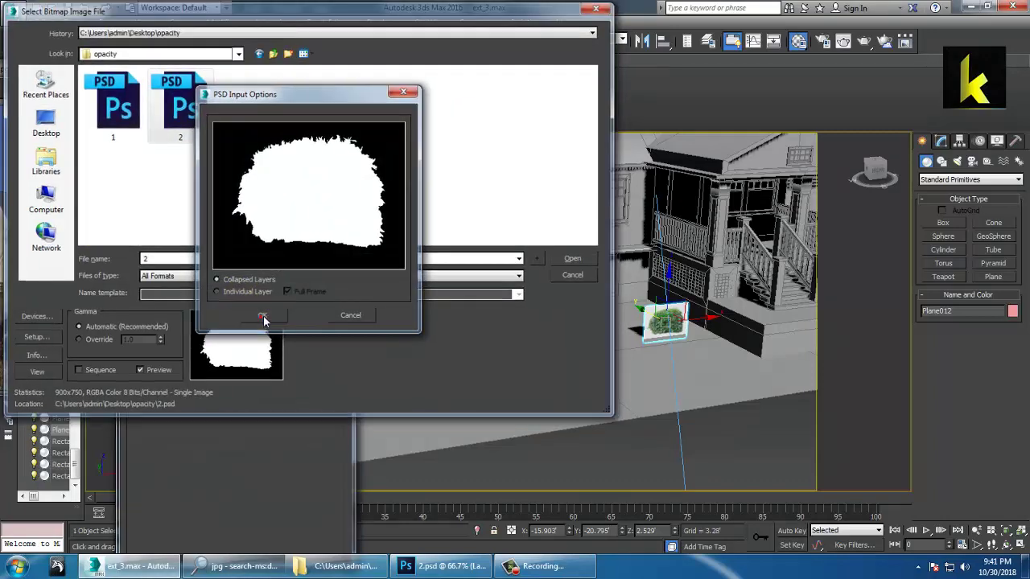
left_click(319, 311)
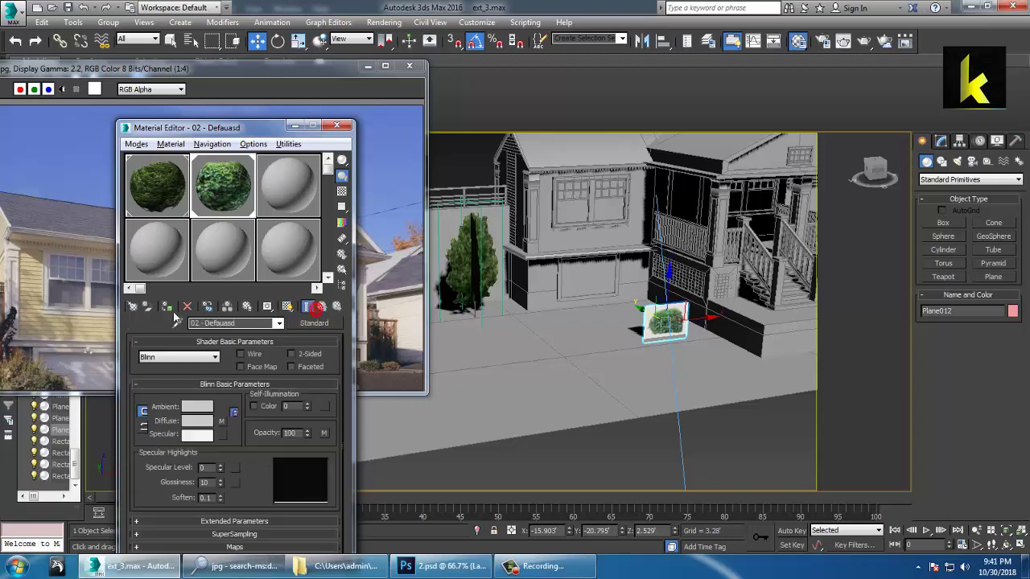
left_click(287, 307)
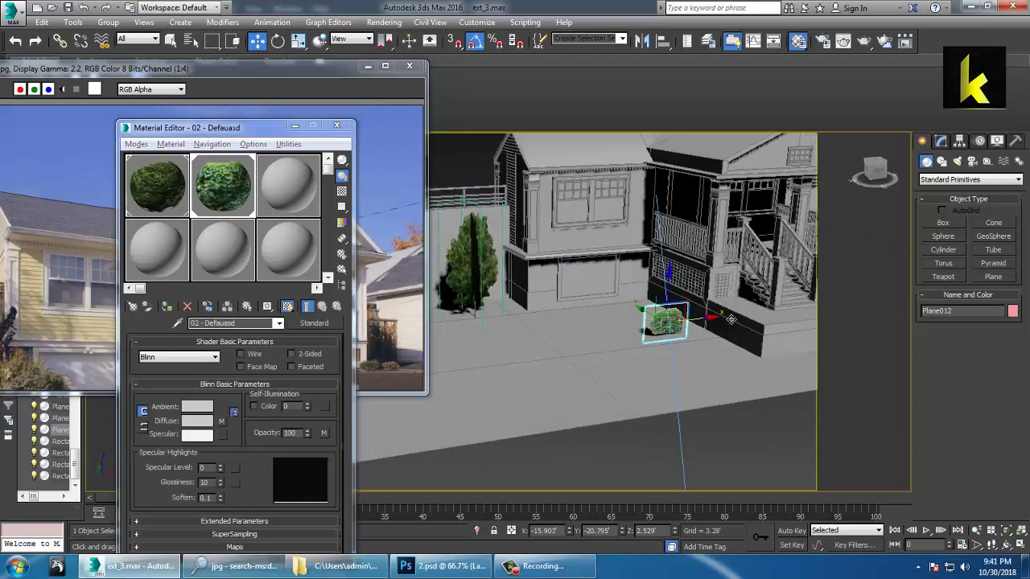
Lower the bush plane so that the base of the bush sits on the ground
scroll(797, 332, "up", 5)
left_click(589, 309)
key("z")
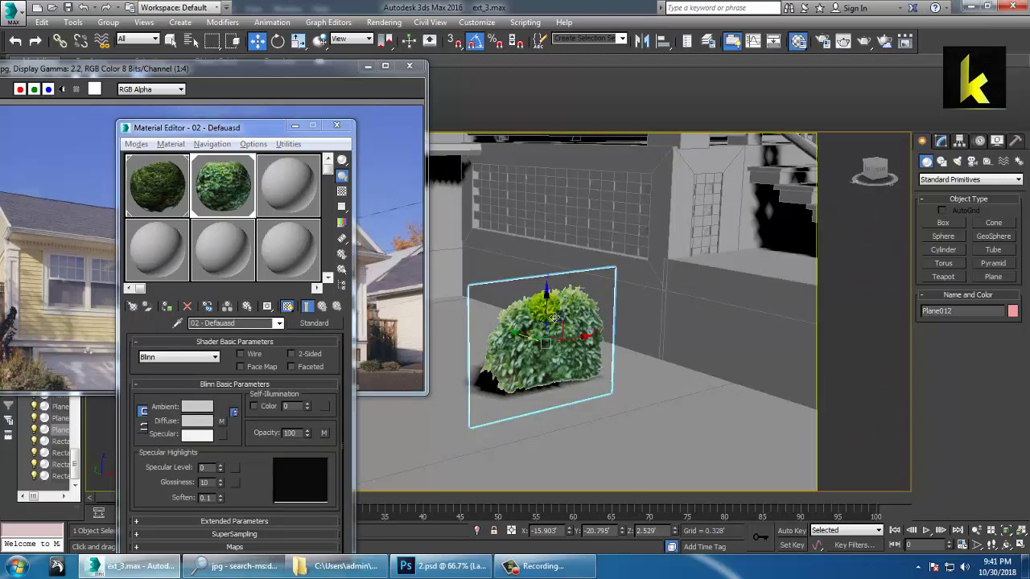
left_click_drag(553, 317, 558, 335)
middle_click_drag(558, 335, 615, 334, "alt")
scroll(563, 330, "up", 5)
scroll(615, 333, "down", 5)
Clone the bush plane as one copy rotated 90 degrees about its vertical axis to form a crossed pair
key("e")
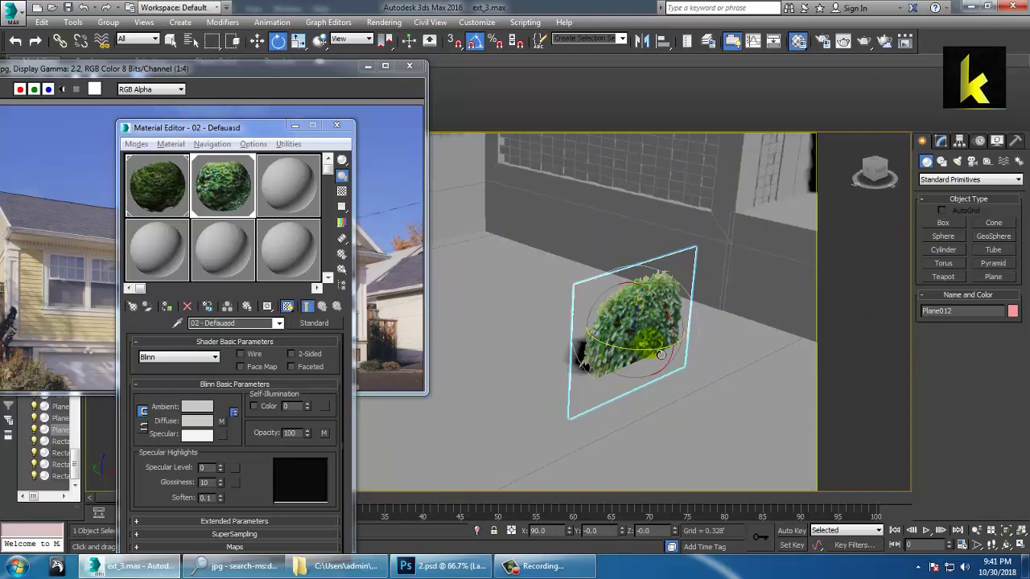
left_click_drag(660, 354, 645, 356)
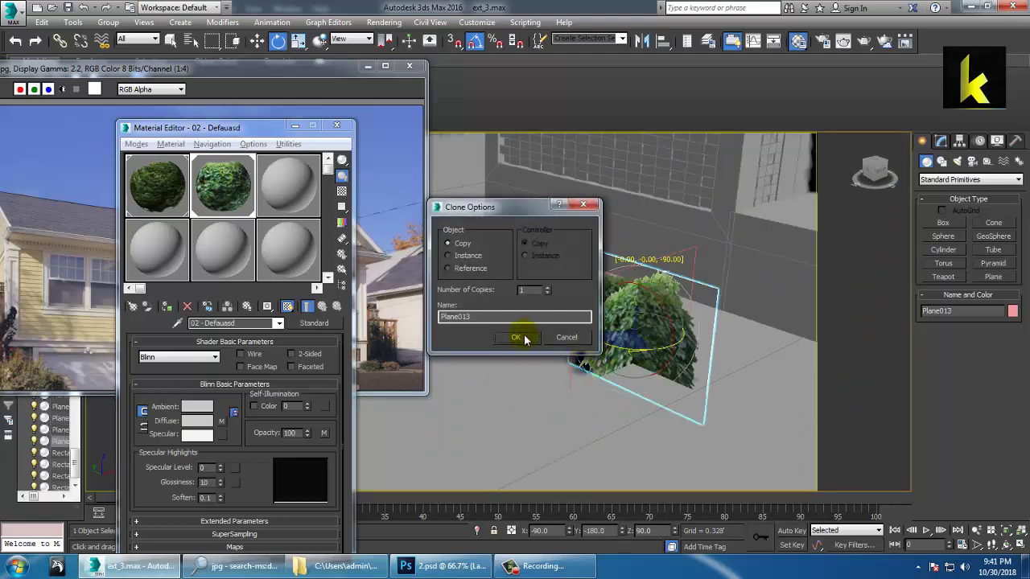
left_click(519, 338)
scroll(699, 335, "down", 4)
Copy both crossed bush planes together to place a second bush beside the first near the porch base
key("w")
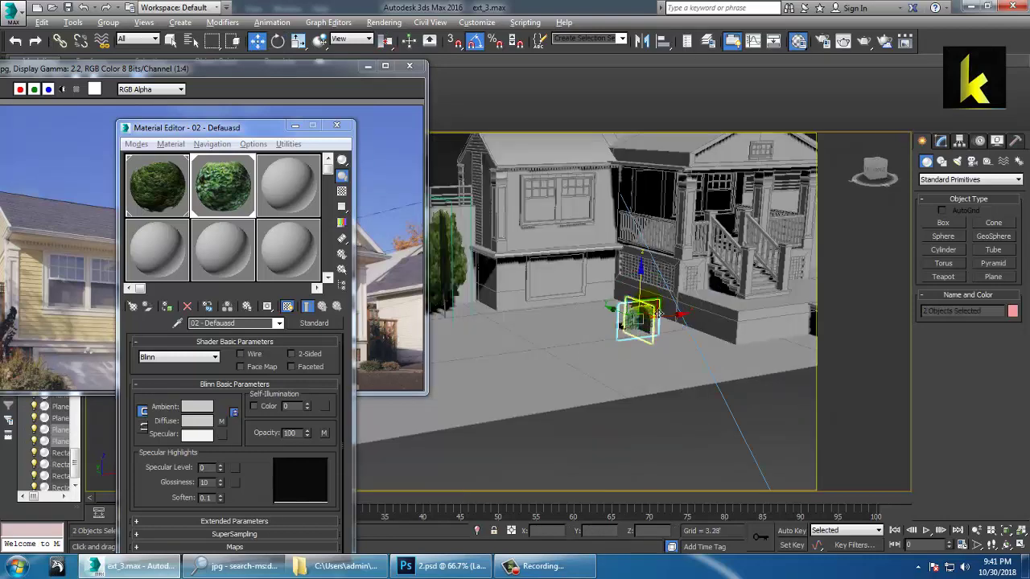
scroll(655, 310, "up", 4)
left_click_drag(611, 326, 573, 321, "shift")
left_click(518, 339)
scroll(563, 322, "up", 2)
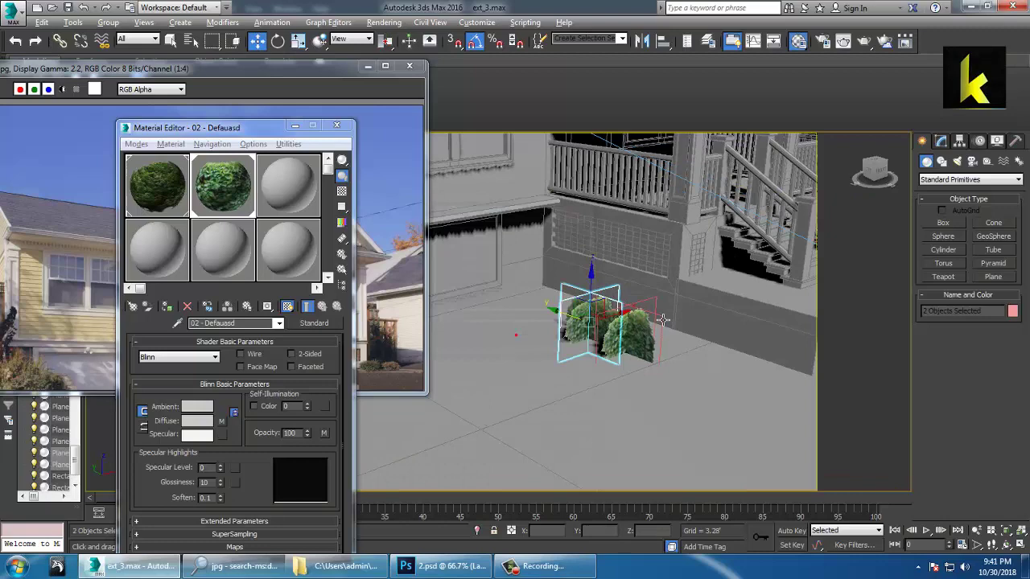
left_click(962, 180)
left_click(962, 187)
middle_click_drag(673, 371, 627, 383, "alt")
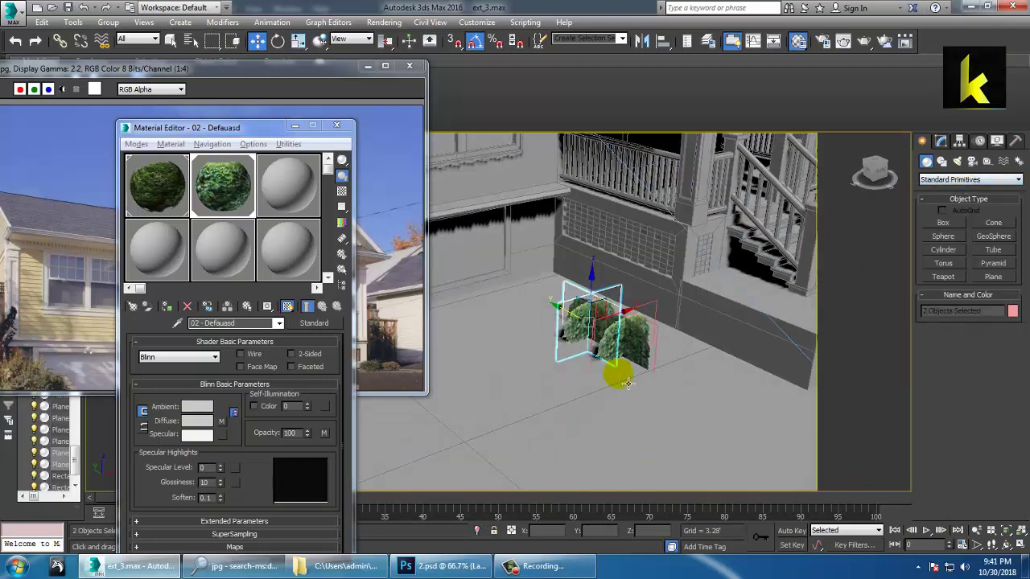
Copy the selected crossed bush pair once toward the lower garage wall to form a third bush
mouse_move(575, 320)
left_mouse_down("shift")
mouse_move(538, 312)
mouse_move(527, 296)
mouse_move(538, 308)
mouse_move(525, 310)
left_mouse_up("shift")
left_click(521, 339)
mouse_move(525, 311)
middle_mouse_down("alt")
mouse_move(538, 296)
mouse_move(609, 306)
mouse_move(636, 353)
mouse_move(680, 381)
middle_mouse_up("alt")
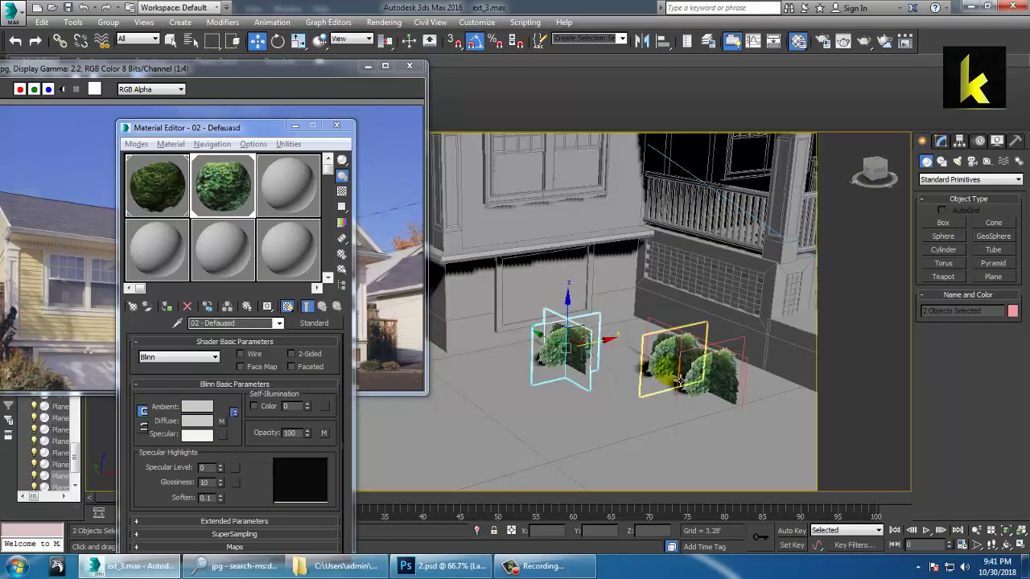
left_click(682, 353, "ctrl")
left_click(693, 364, "ctrl")
left_click(742, 387, "ctrl")
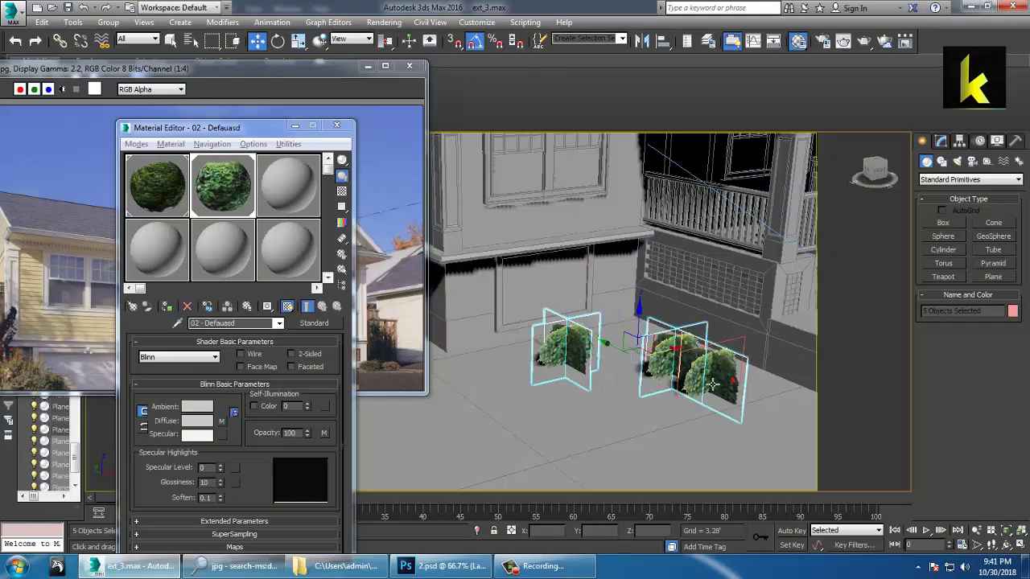
left_click(713, 382, "ctrl")
scroll(713, 380, "down", 3)
left_click_drag(703, 360, 617, 371, "shift")
left_click(569, 336)
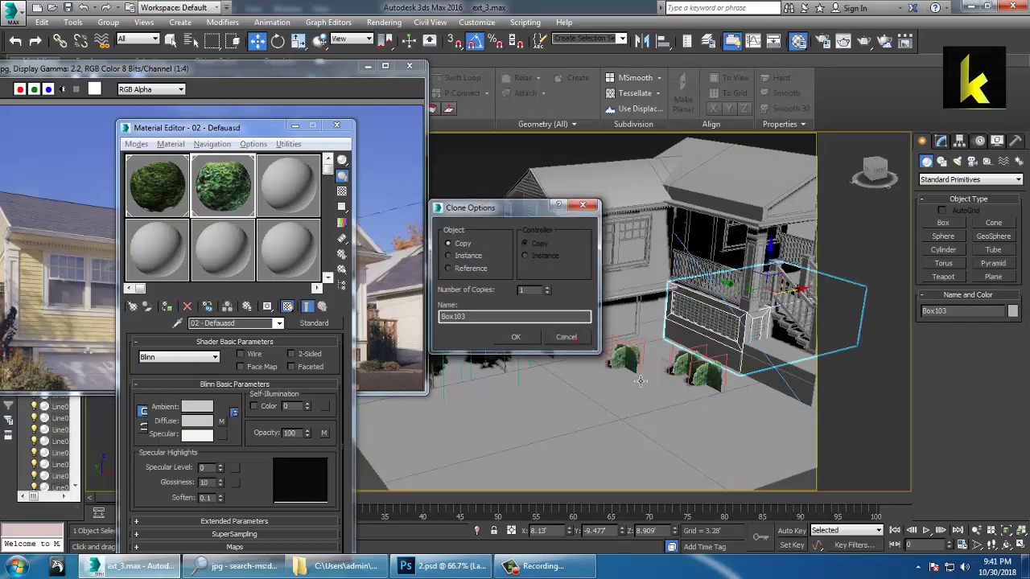
Select all six planes of the three bushes and clone them as one copy onto the open ground before the garage
left_click(713, 383)
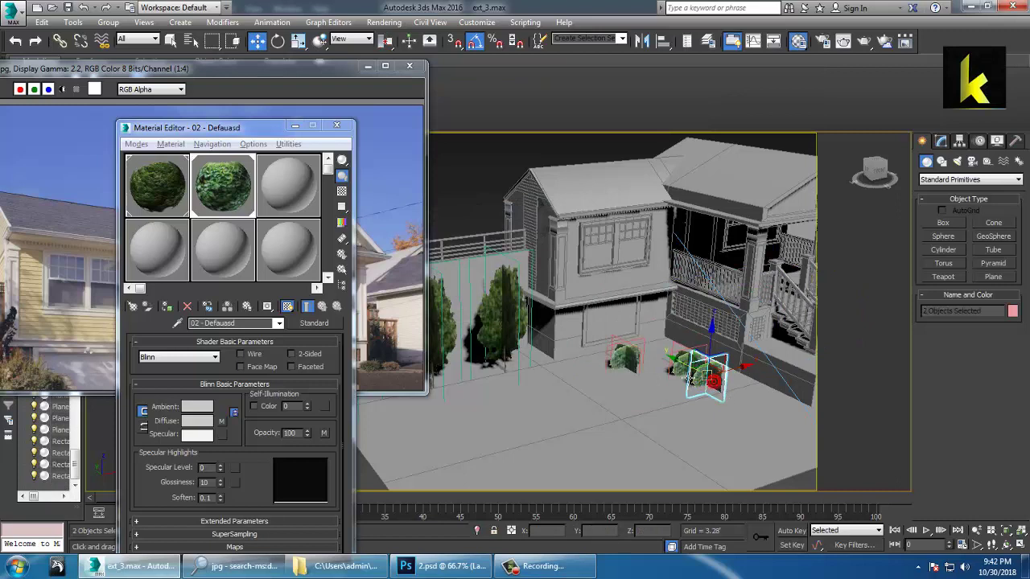
left_click(690, 368, "ctrl")
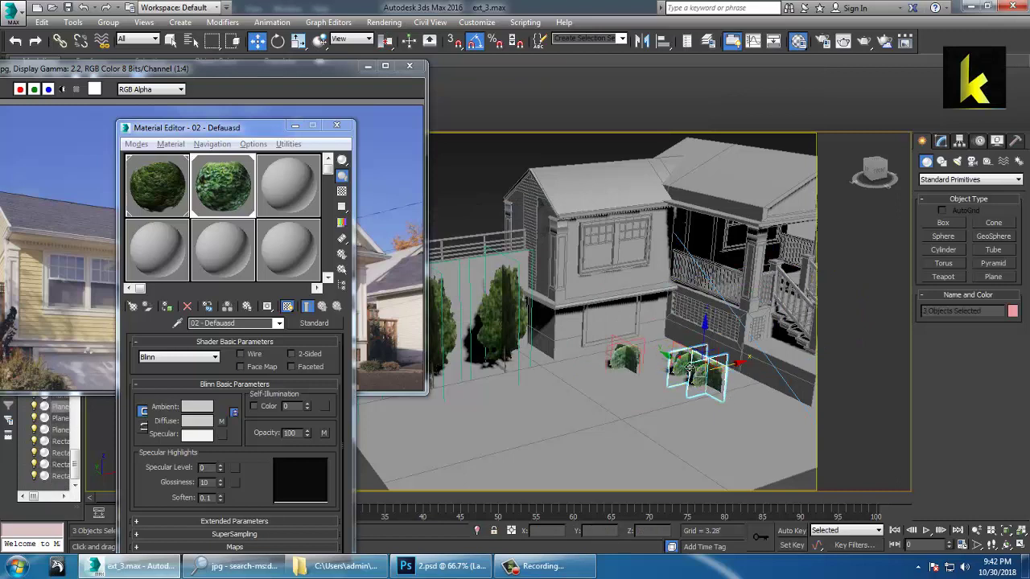
left_click(632, 359, "ctrl")
left_click(625, 356, "ctrl")
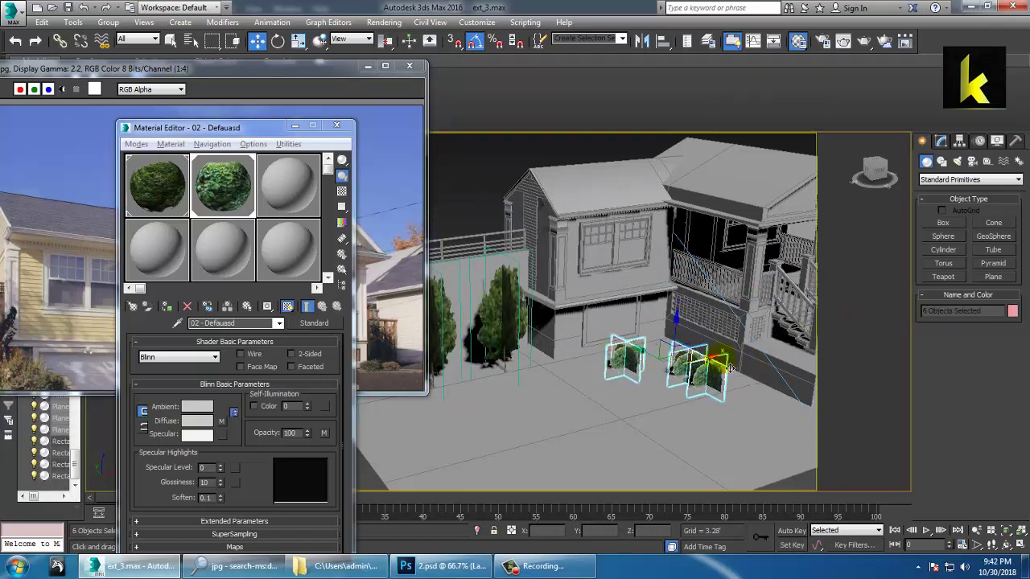
mouse_move(722, 369)
left_mouse_down("shift")
mouse_move(563, 369)
mouse_move(586, 368)
left_mouse_up("shift")
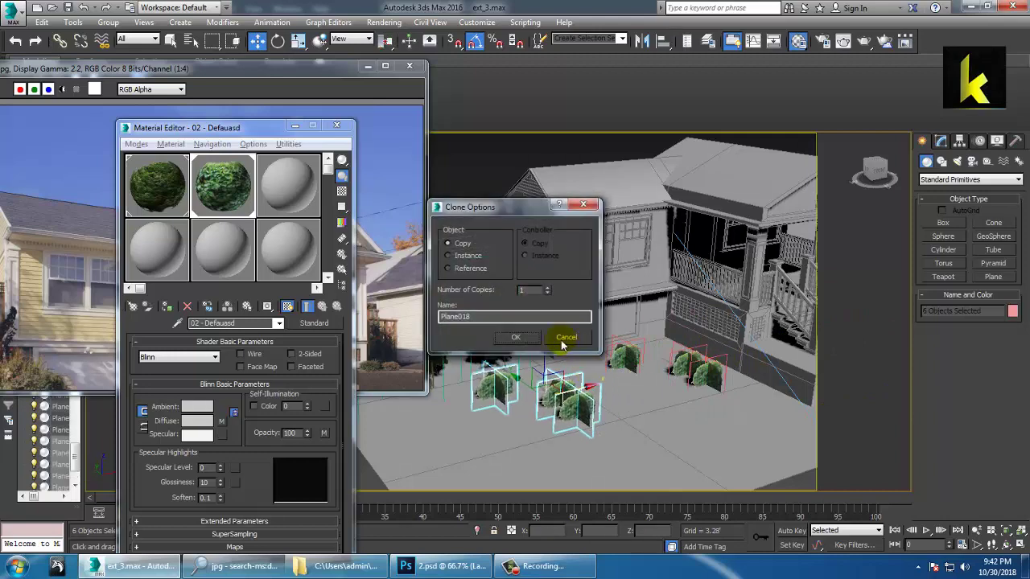
left_click(517, 338)
Rotate the copied bush group -270 degrees about the vertical axis and clear the selection
key("e")
left_click_drag(555, 427, 537, 427)
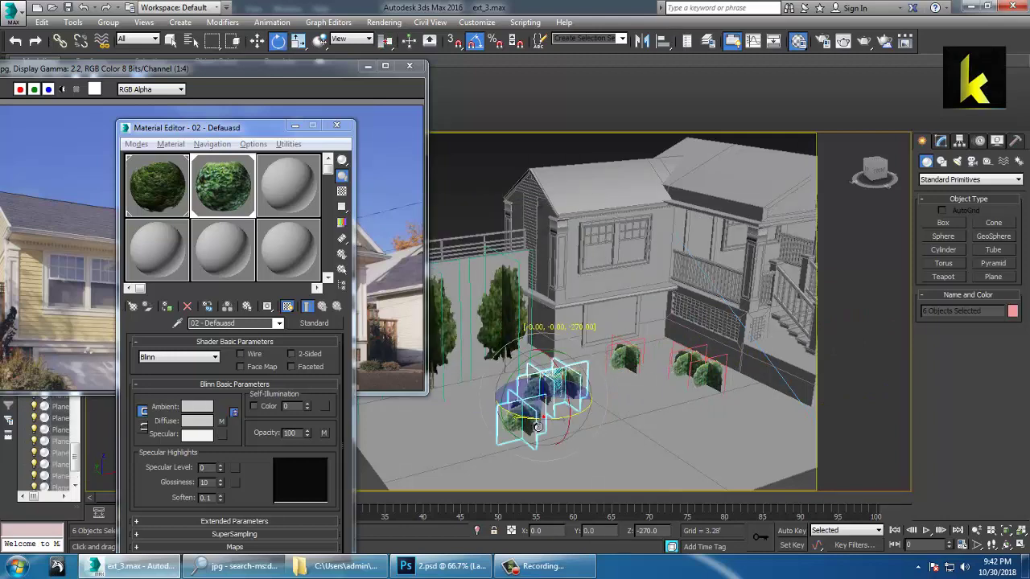
key("w")
middle_click_drag(581, 384, 635, 427, "alt")
scroll(623, 404, "up", 3)
left_click(450, 176)
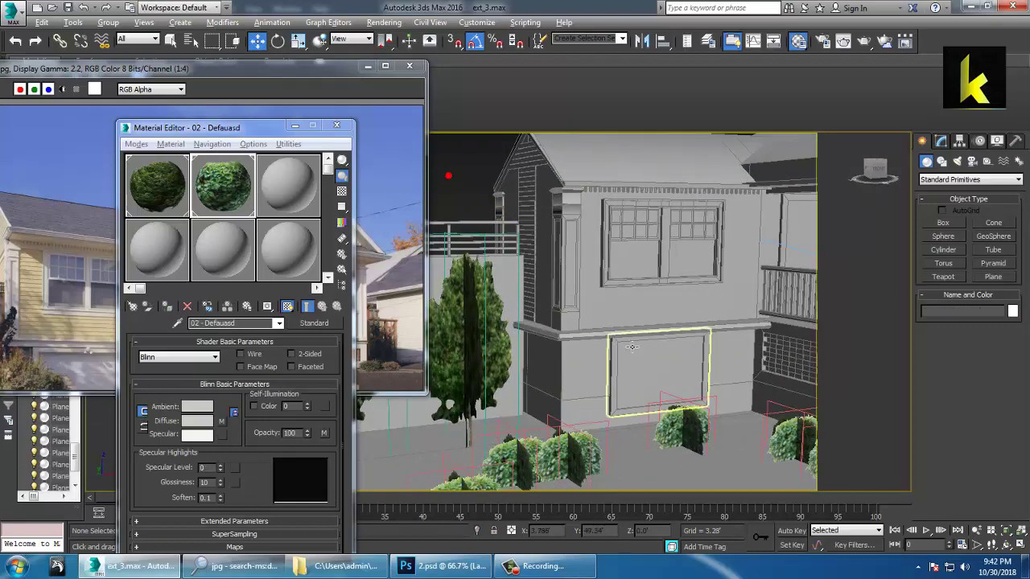
Examine the bushes and trees around the house from near and far for their placement and cutout appearance
middle_click_drag(631, 372, 671, 359, "alt")
scroll(682, 344, "up", 2)
scroll(696, 361, "down", 5)
scroll(697, 361, "up", 3)
scroll(716, 363, "up", 2)
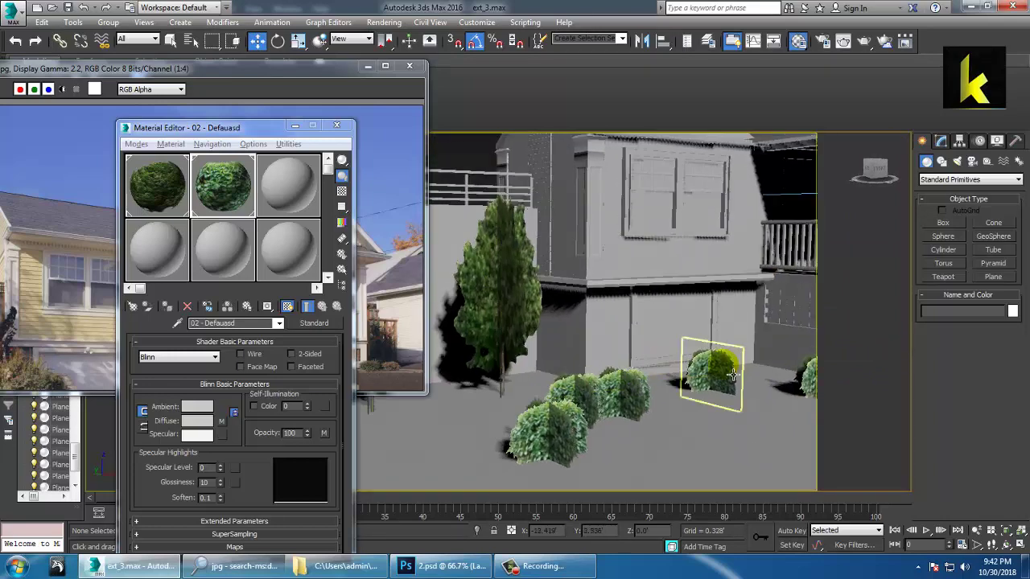
middle_click_drag(740, 362, 673, 369)
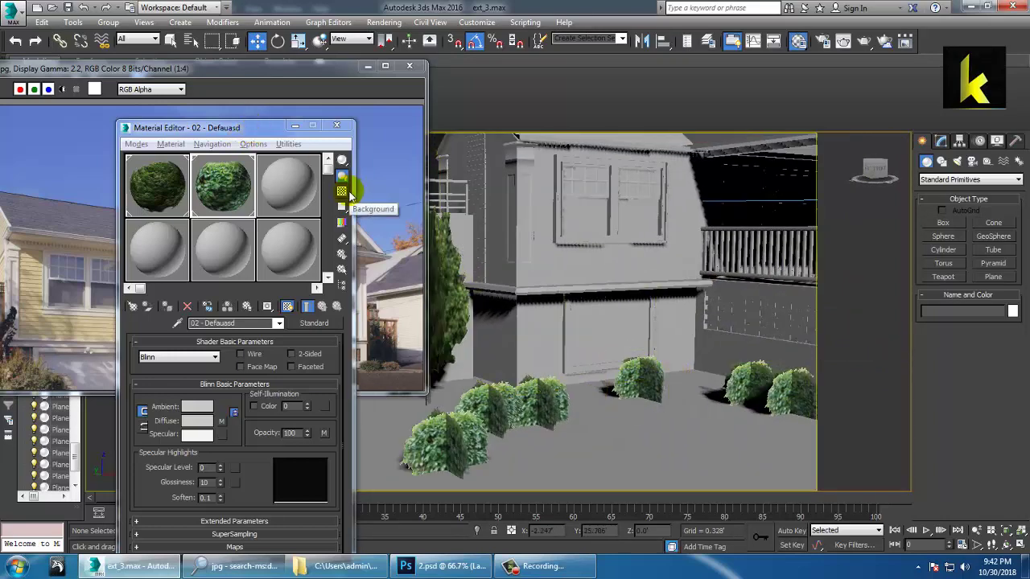
scroll(441, 292, "down", 6)
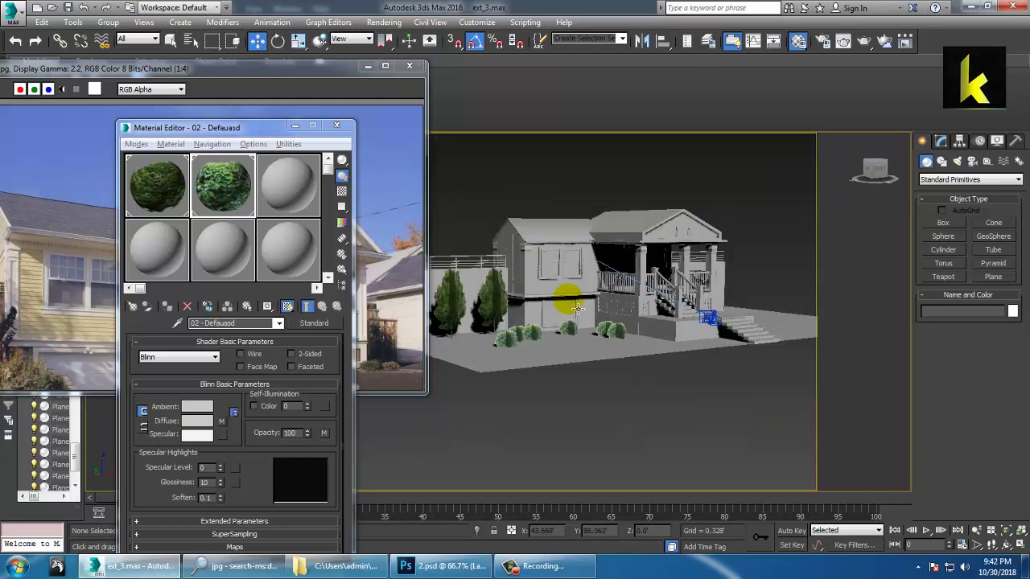
scroll(569, 326, "up", 1)
middle_click_drag(540, 351, 620, 414)
scroll(602, 391, "up", 3)
scroll(623, 416, "up", 4)
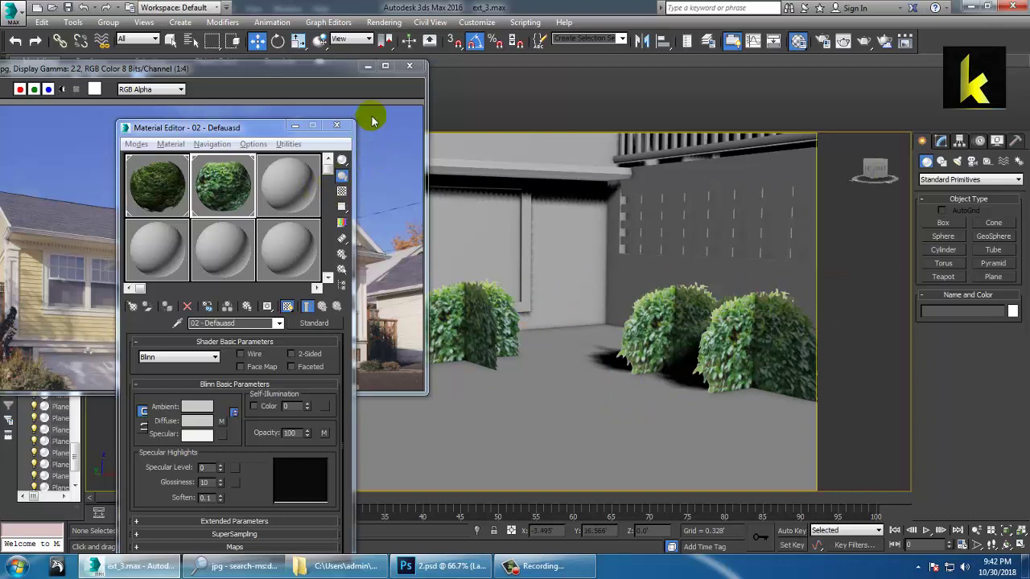
Minimize the Material Editor and freeze the ground plane
left_click(295, 125)
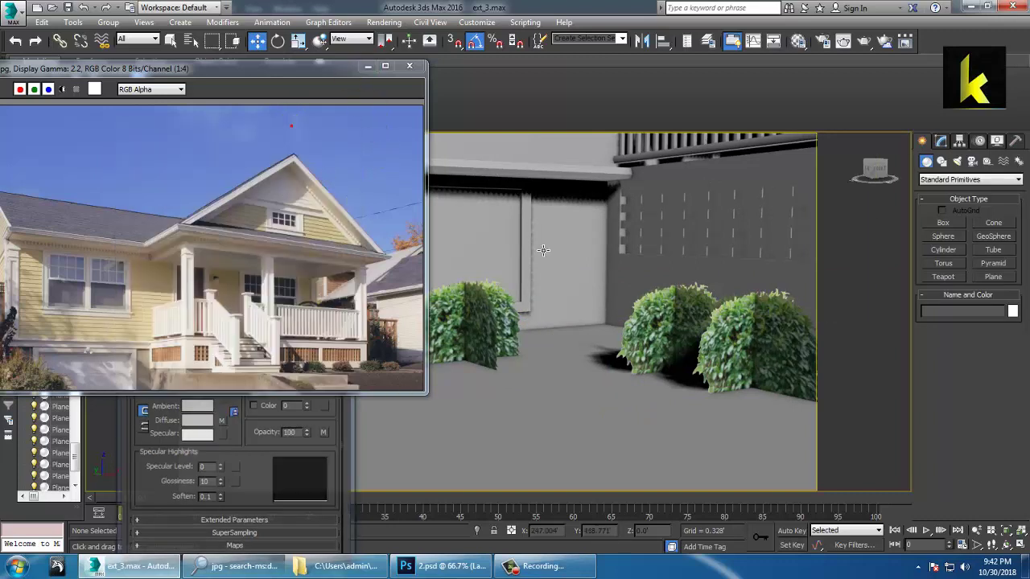
scroll(635, 274, "down", 3)
scroll(635, 303, "down", 8)
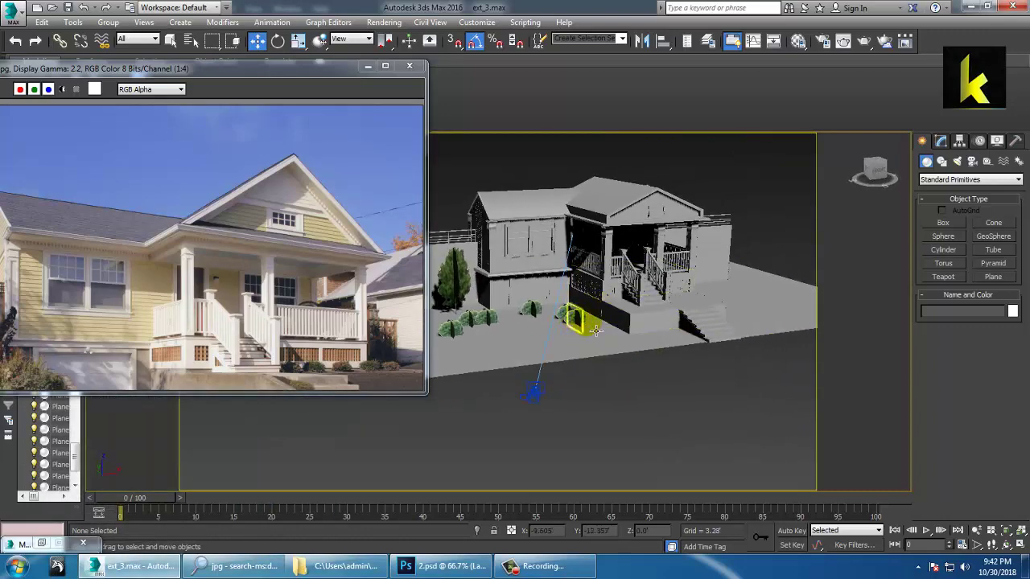
middle_click_drag(571, 321, 570, 408, "alt")
right_click(563, 402)
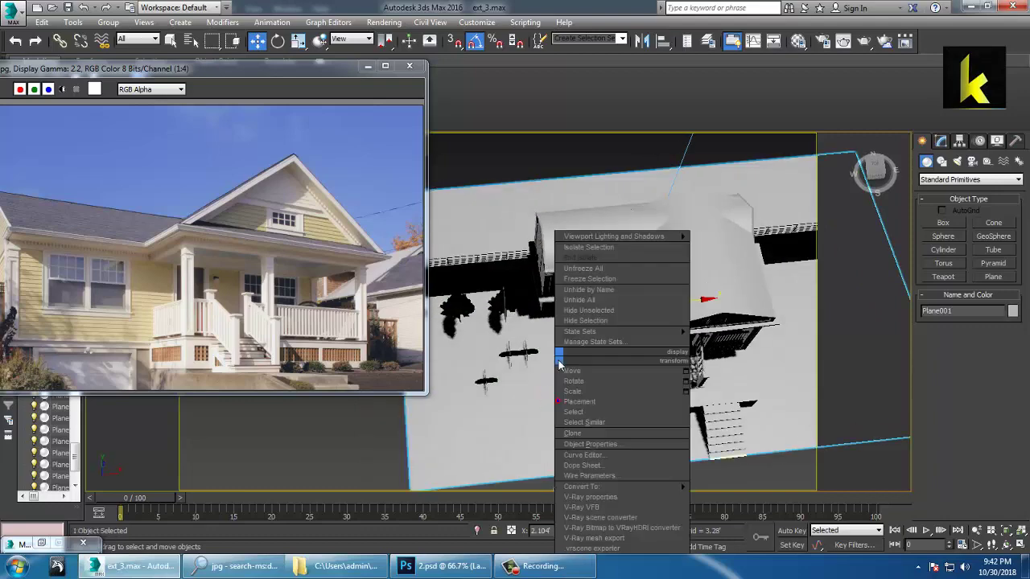
left_click(595, 324)
Clone the twelve bush planes together as one copy farther out on the yard and rotate the copies about the vertical axis
middle_click_drag(596, 323, 569, 362, "alt")
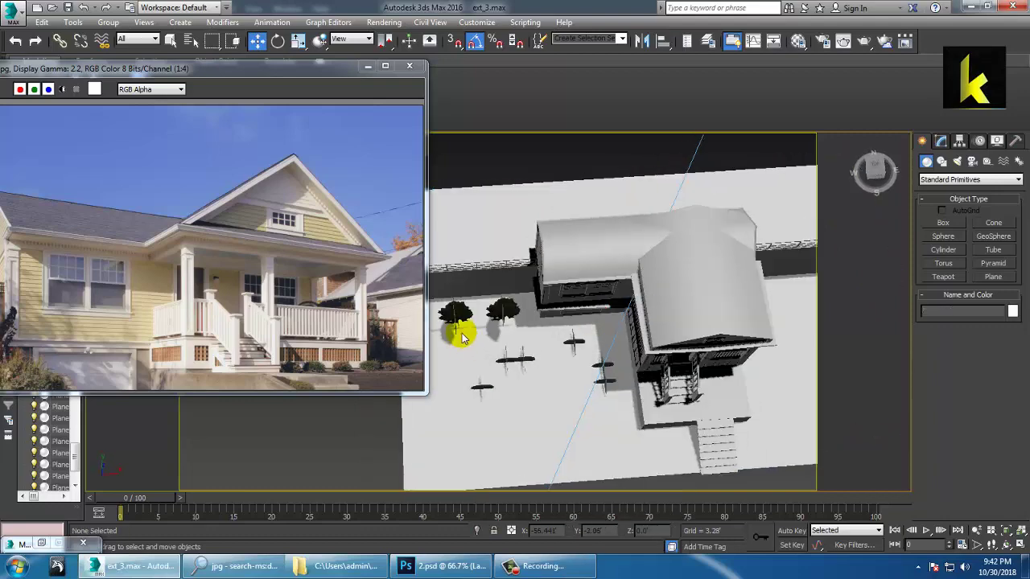
left_click_drag(613, 424, 615, 422)
scroll(620, 387, "down", 6)
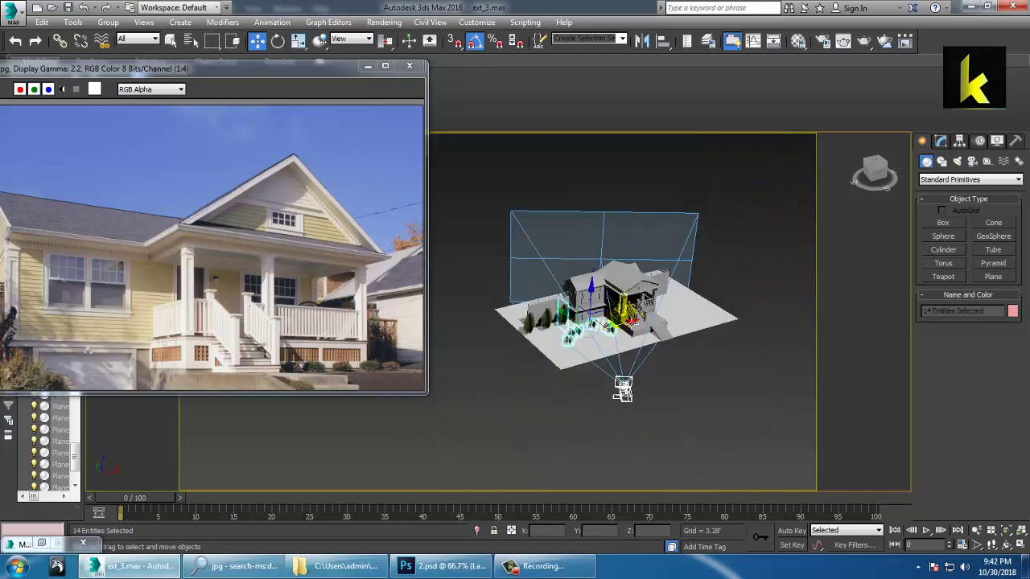
mouse_move(694, 360)
middle_mouse_down("alt")
mouse_move(655, 370)
mouse_move(639, 391)
mouse_move(657, 381)
middle_mouse_up("alt")
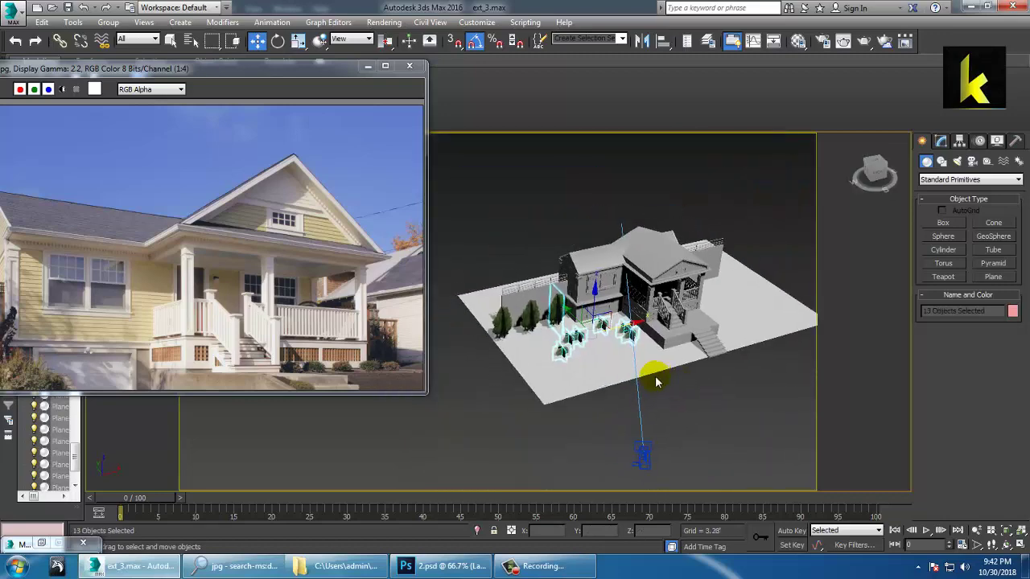
scroll(657, 381, "up", 2)
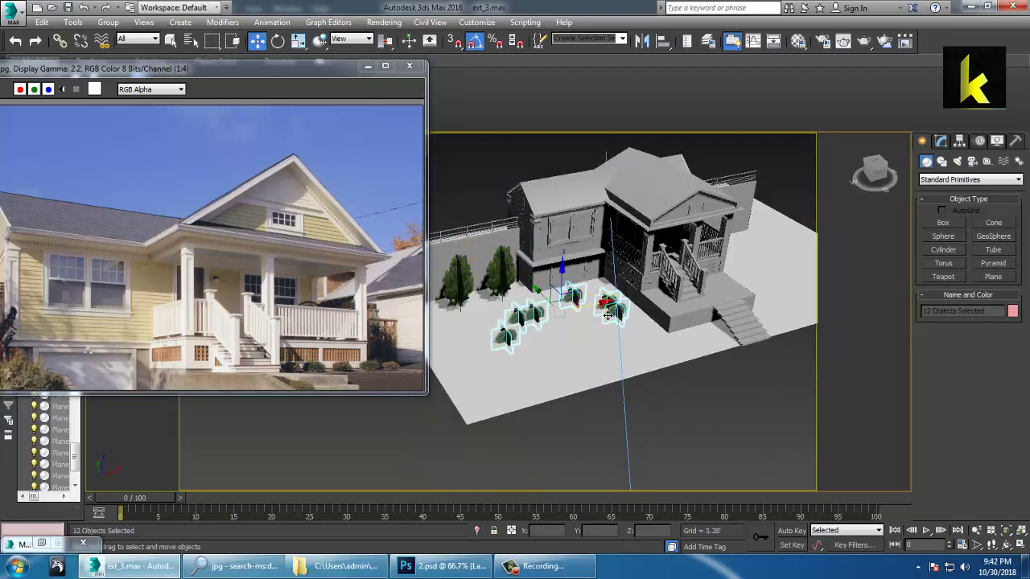
mouse_move(608, 316)
left_mouse_down("shift")
mouse_move(492, 366)
mouse_move(541, 360)
left_mouse_up("shift")
left_click(516, 339)
key("e")
key("w")
middle_click_drag(534, 333, 536, 342, "alt")
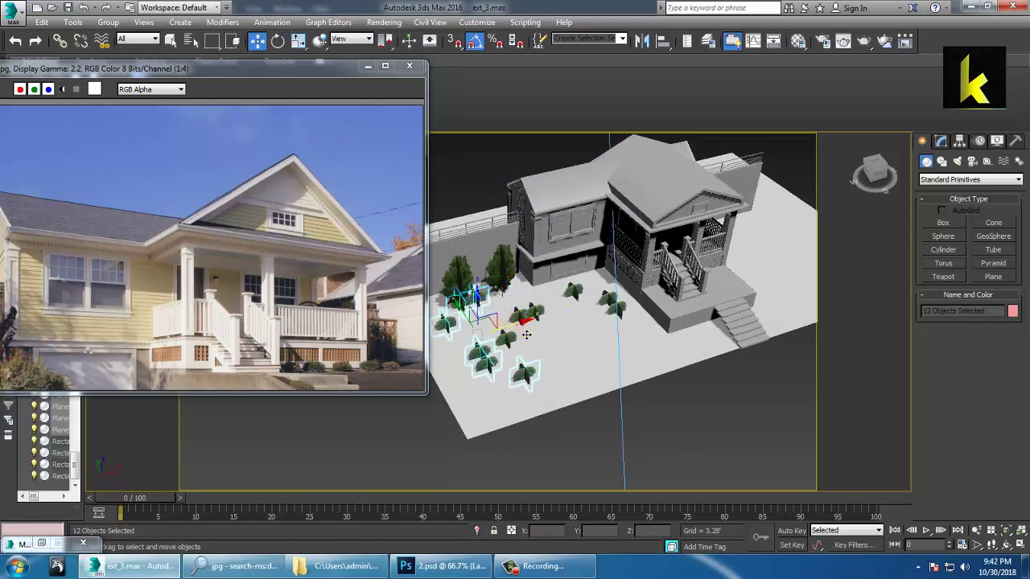
Clone the twelve selected bush planes once more toward the house, rotate the copies -180 degrees about the vertical axis, and deselect them
mouse_move(527, 335)
left_mouse_down("shift")
mouse_move(515, 333)
mouse_move(550, 329)
left_mouse_up("shift")
left_click(533, 337)
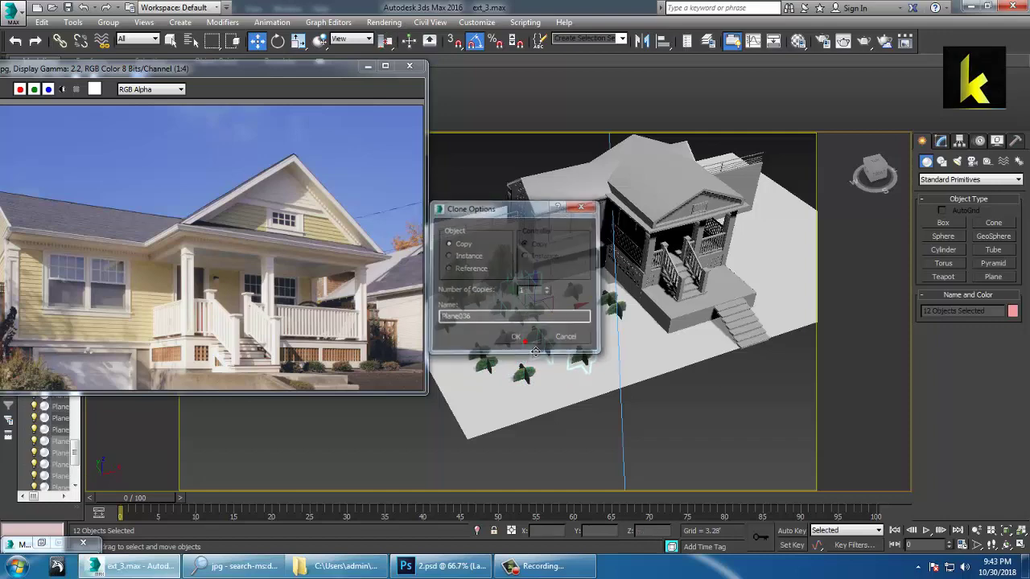
key("e")
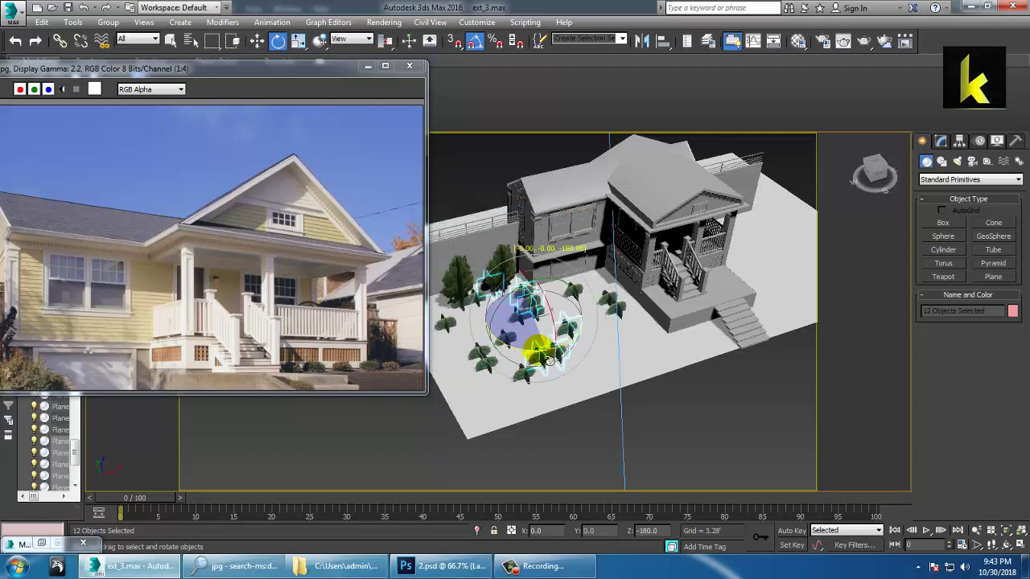
key("w")
middle_click_drag(587, 349, 621, 345, "alt")
left_click(638, 475)
Scale down both crossed planes of the single bush in front of the garage wall
scroll(560, 305, "up", 5)
scroll(604, 333, "up", 3)
left_click(623, 345)
left_click(604, 341, "ctrl")
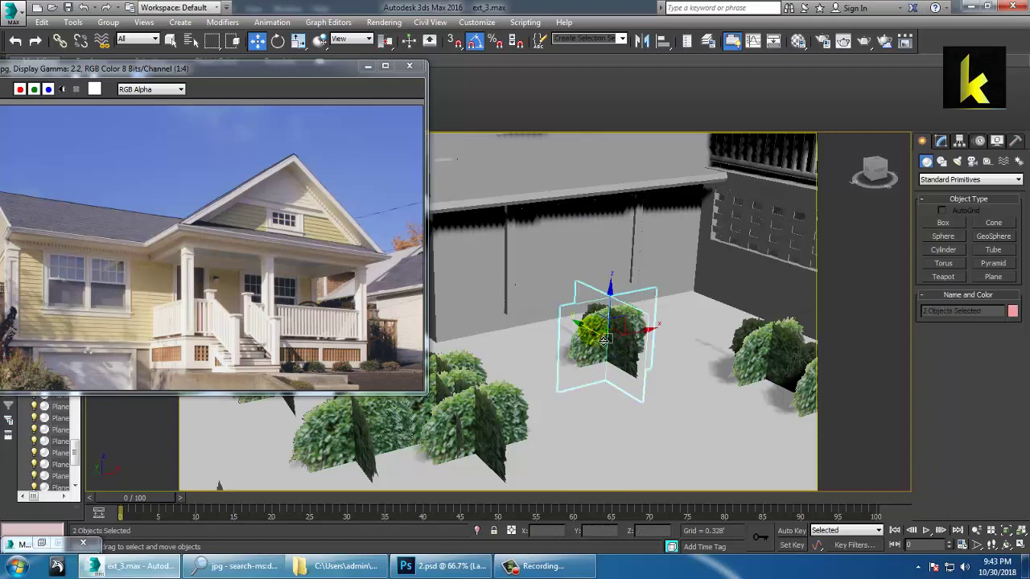
key("r")
left_click_drag(610, 345, 620, 360)
key("w")
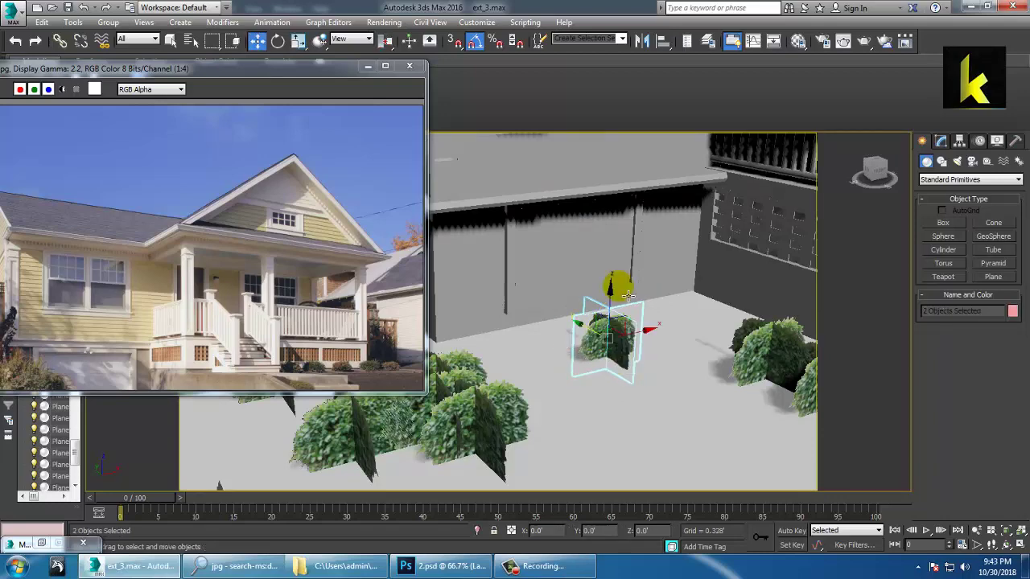
middle_click_drag(616, 285, 613, 330, "alt")
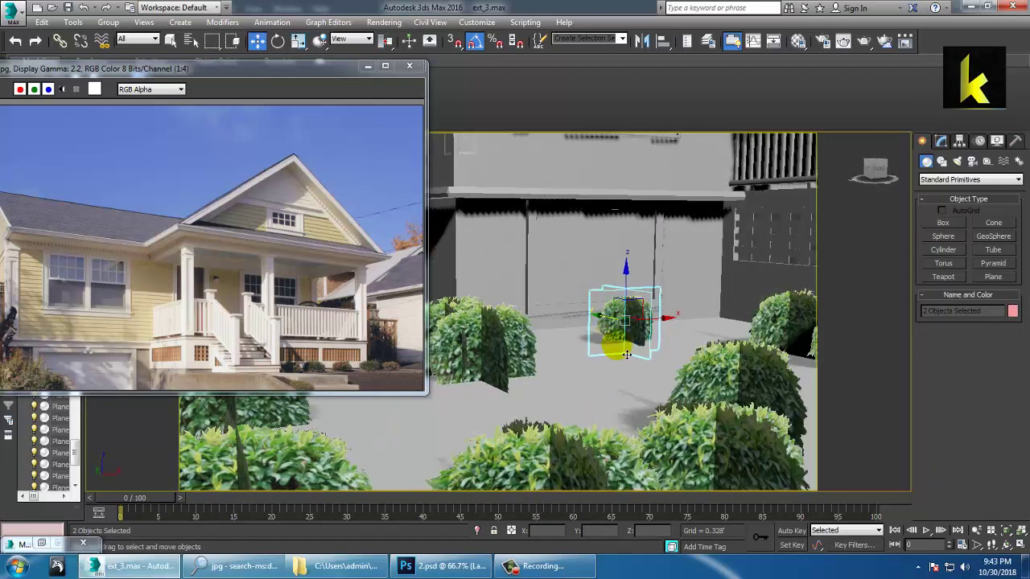
Scale down the crossed bush pair near the front edge of the yard
scroll(617, 347, "down", 3)
left_click(600, 392, "ctrl")
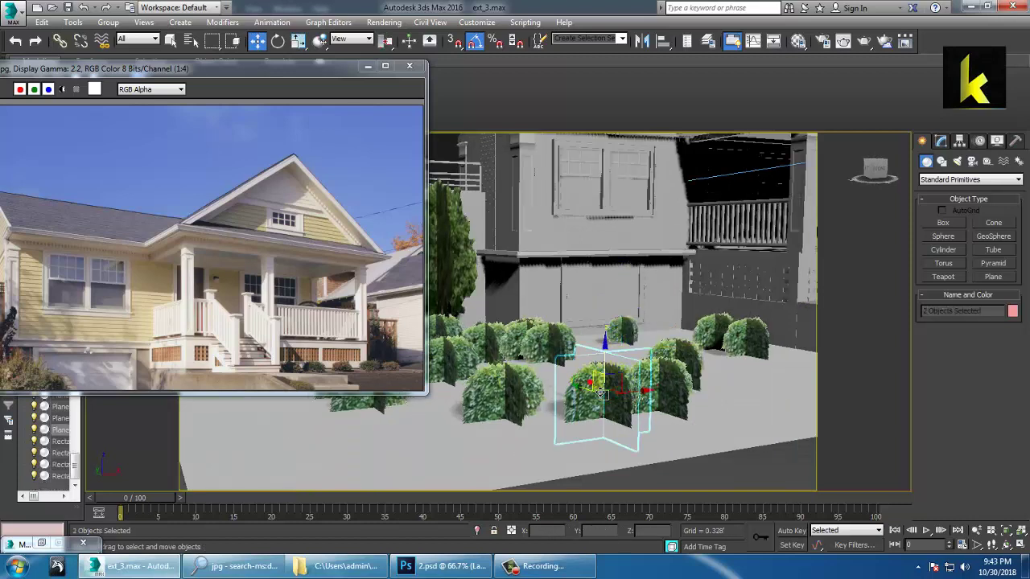
key("r")
left_click_drag(613, 402, 636, 447)
middle_click_drag(676, 436, 683, 446, "alt")
key("w")
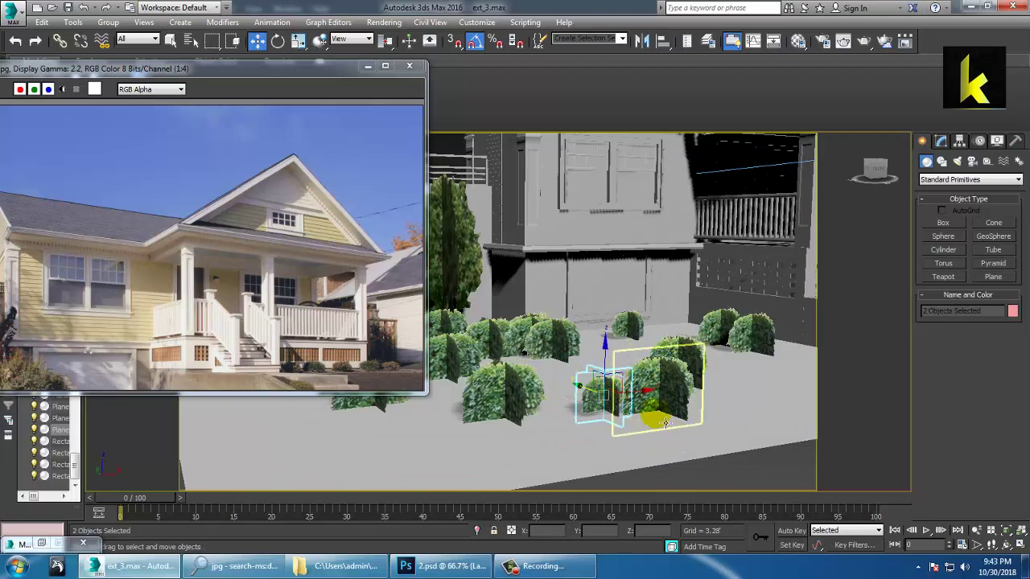
Scale down the larger bush directly beside the reduced one at the yard's front edge
middle_click_drag(654, 410, 614, 333, "alt")
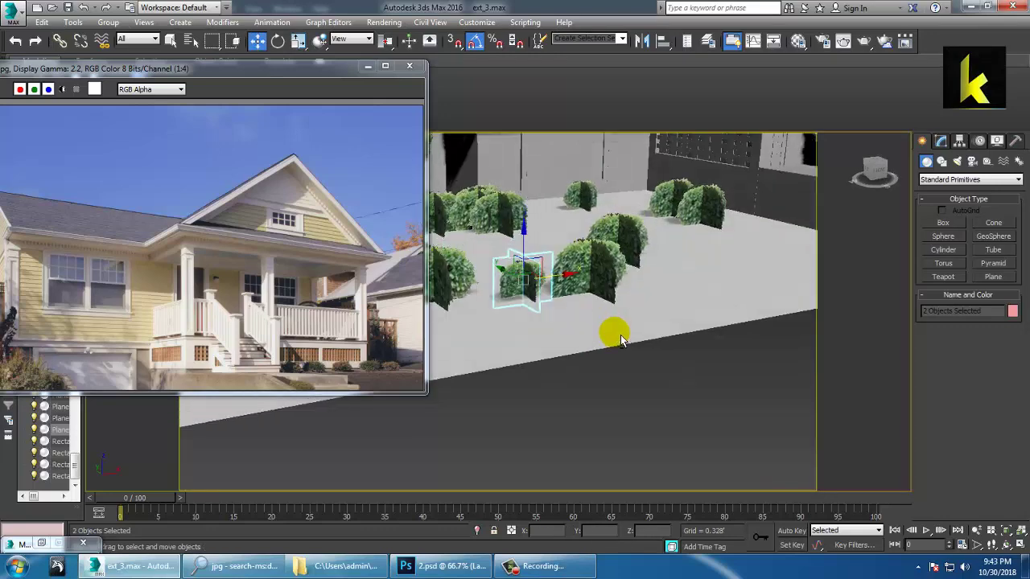
key("r")
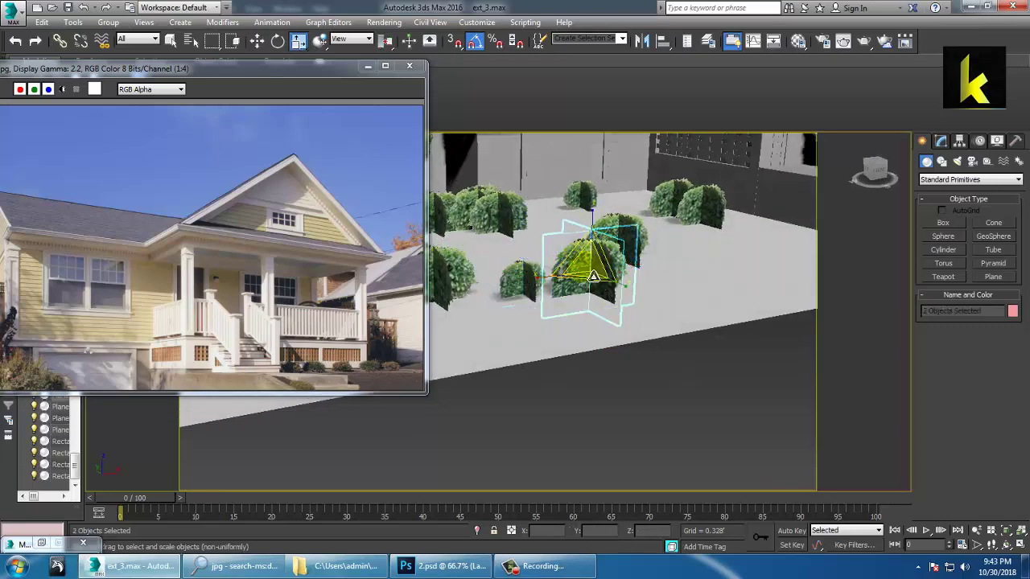
left_click_drag(594, 280, 620, 333)
middle_click_drag(637, 278, 662, 330, "alt")
scroll(648, 329, "down", 3)
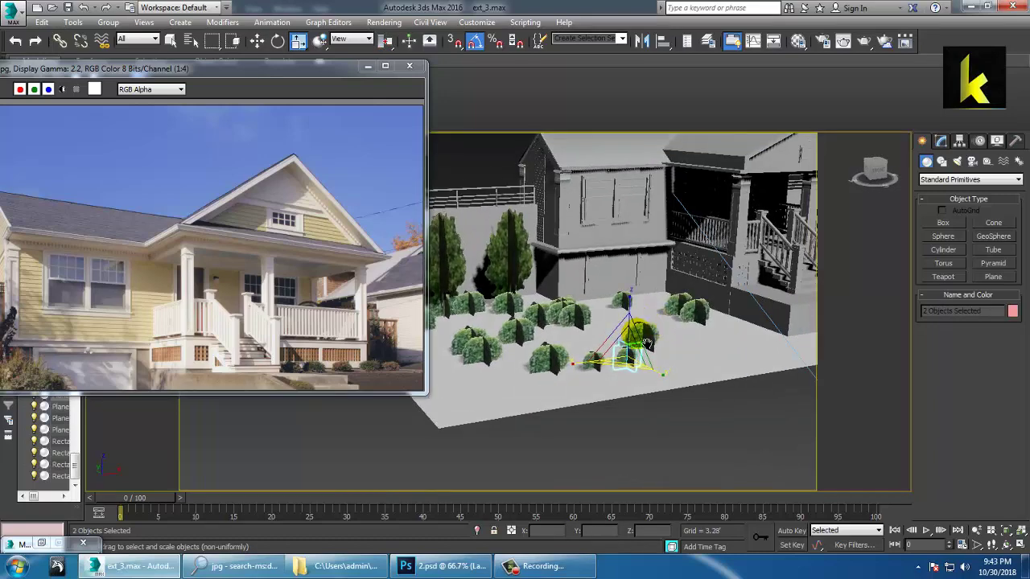
scroll(668, 314, "up", 3)
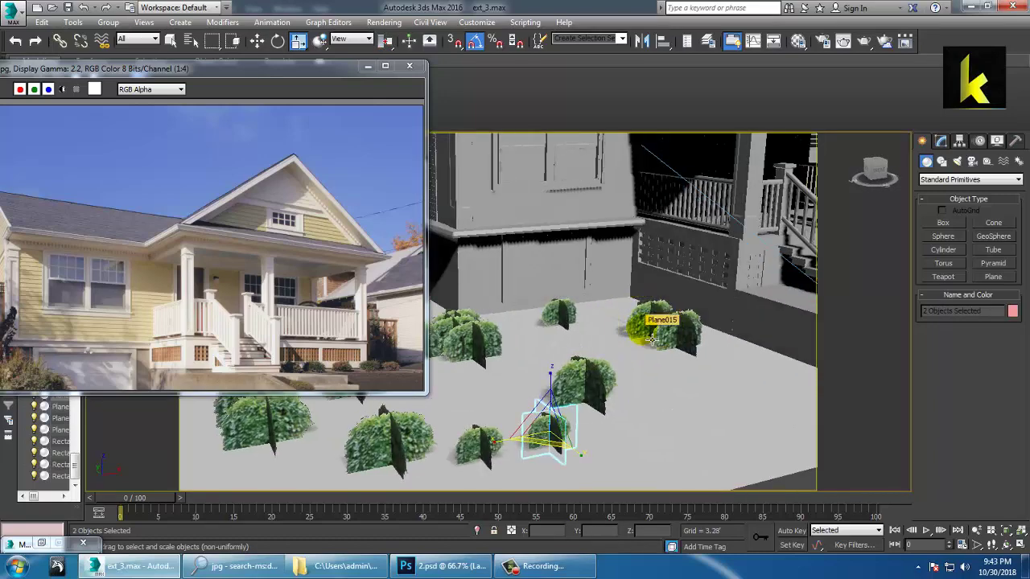
Switch to Photoshop, start opening a file, and browse from the Desktop to the alpha folder
left_click(444, 566)
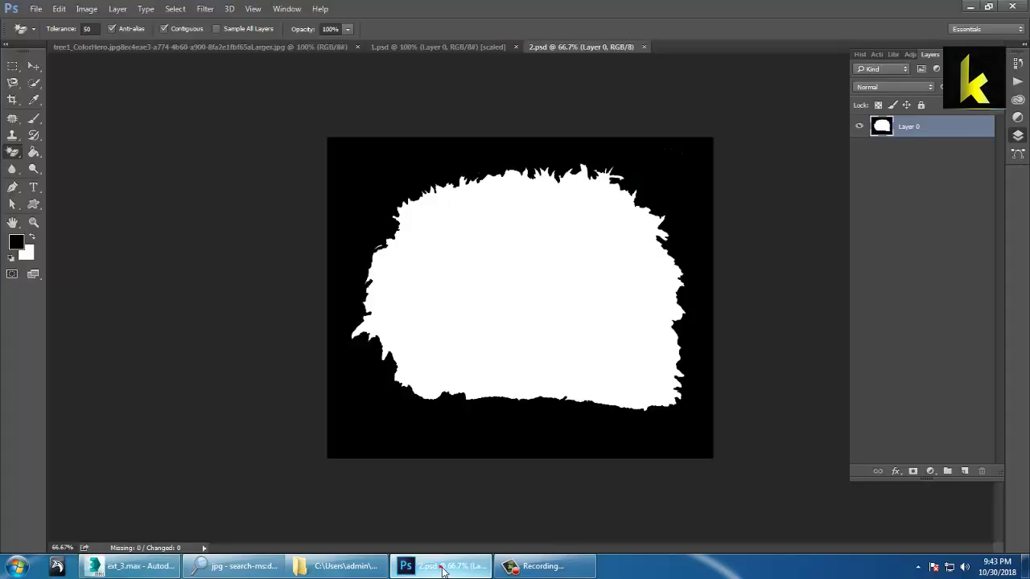
left_click(37, 10)
left_click(48, 33)
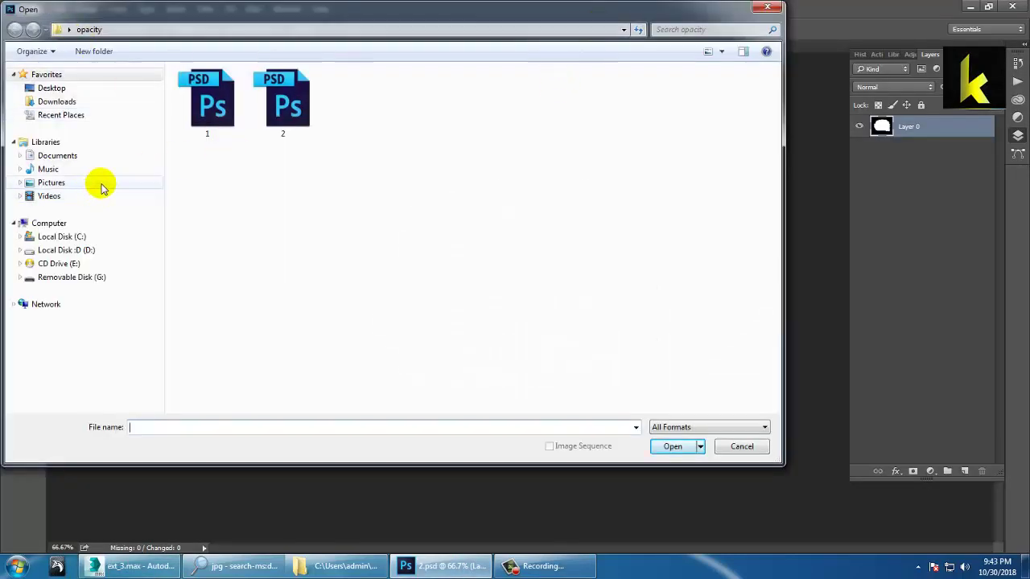
left_click(55, 88)
left_click(425, 200)
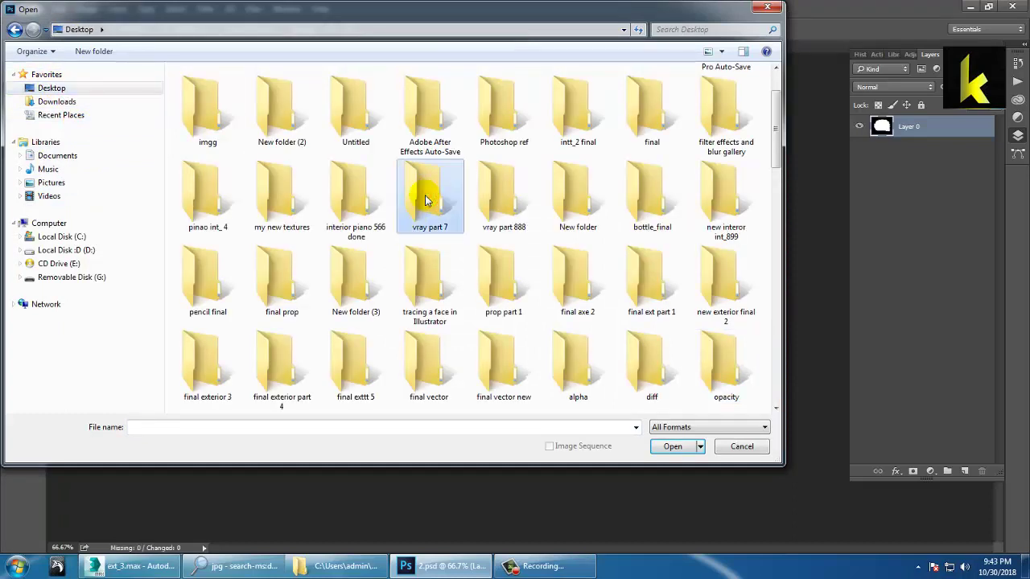
key("d")
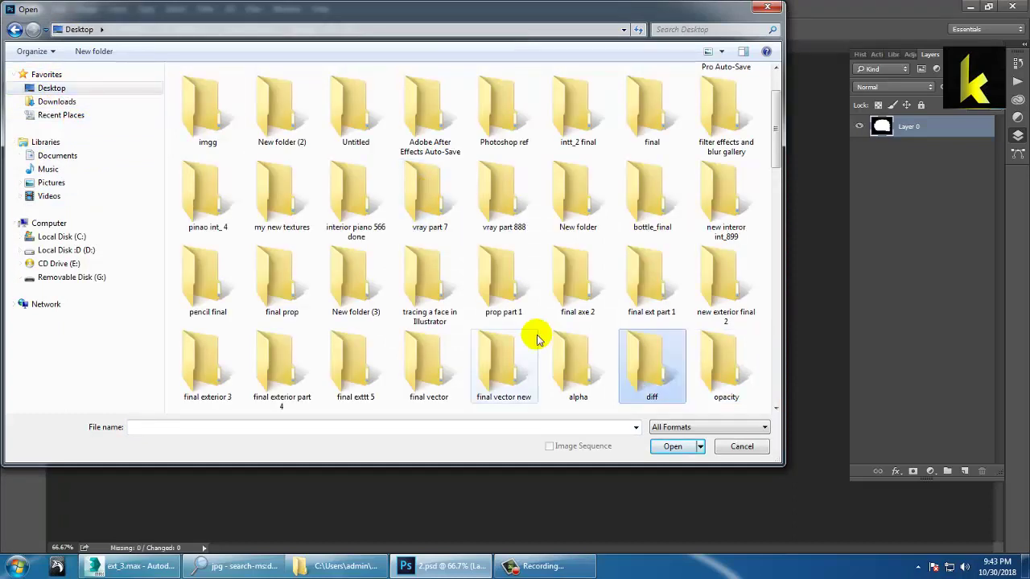
double_click(651, 368)
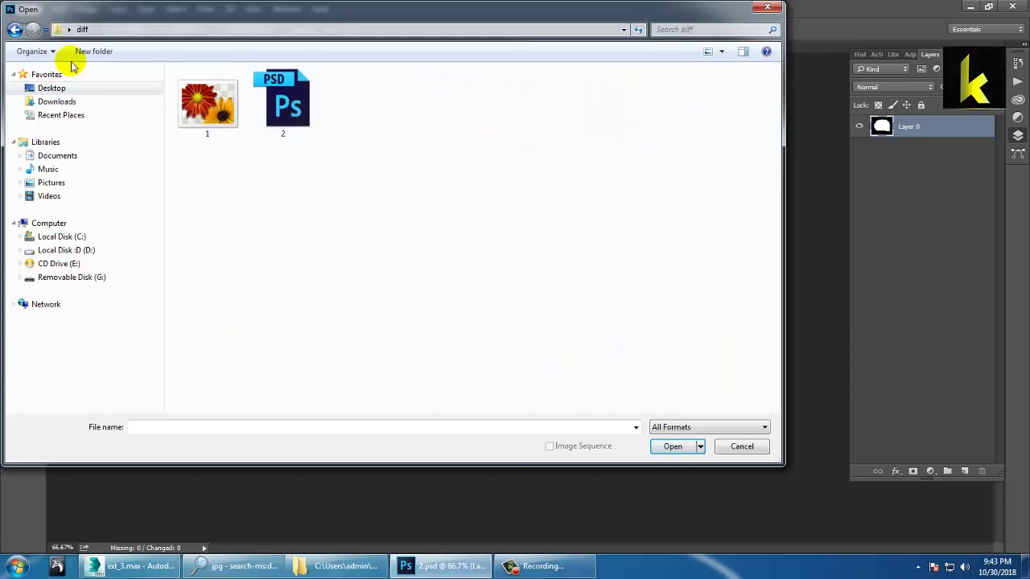
left_click(14, 29)
key("a")
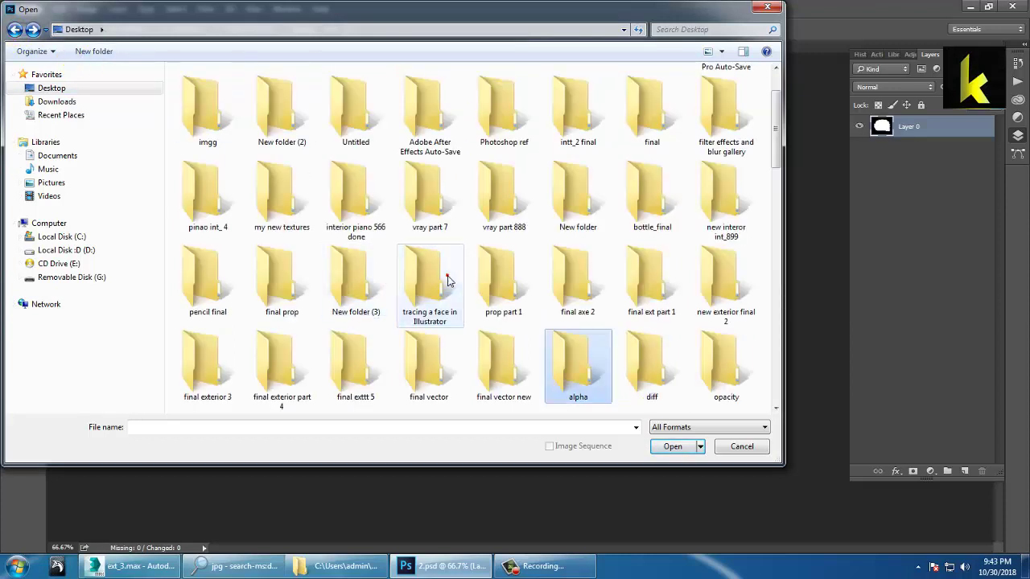
double_click(573, 375)
Preview the candidate tree and bush pictures in the alpha folder one after another, starting with images, and close the viewer
left_click(372, 120)
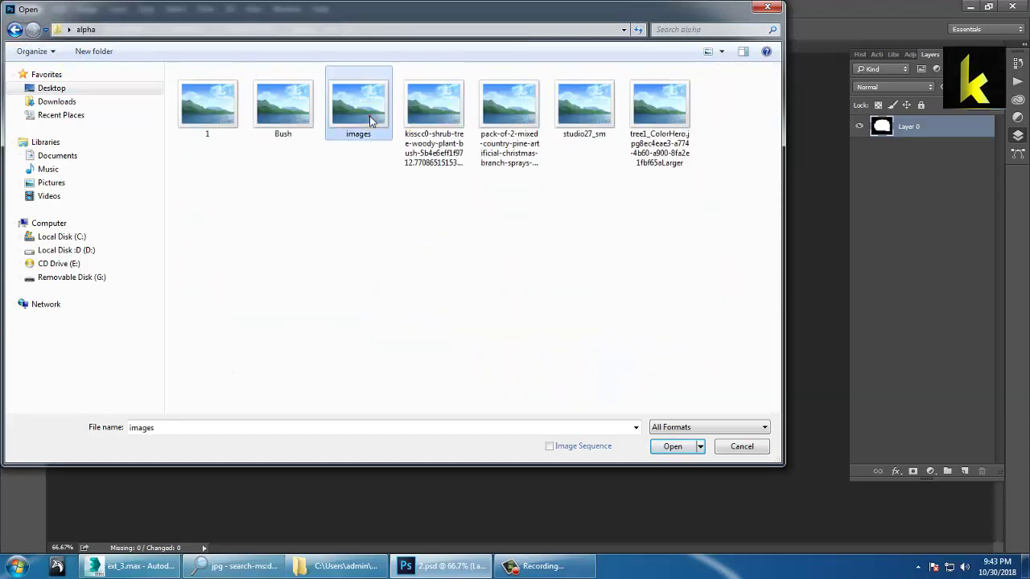
right_click(369, 118)
left_click(405, 144)
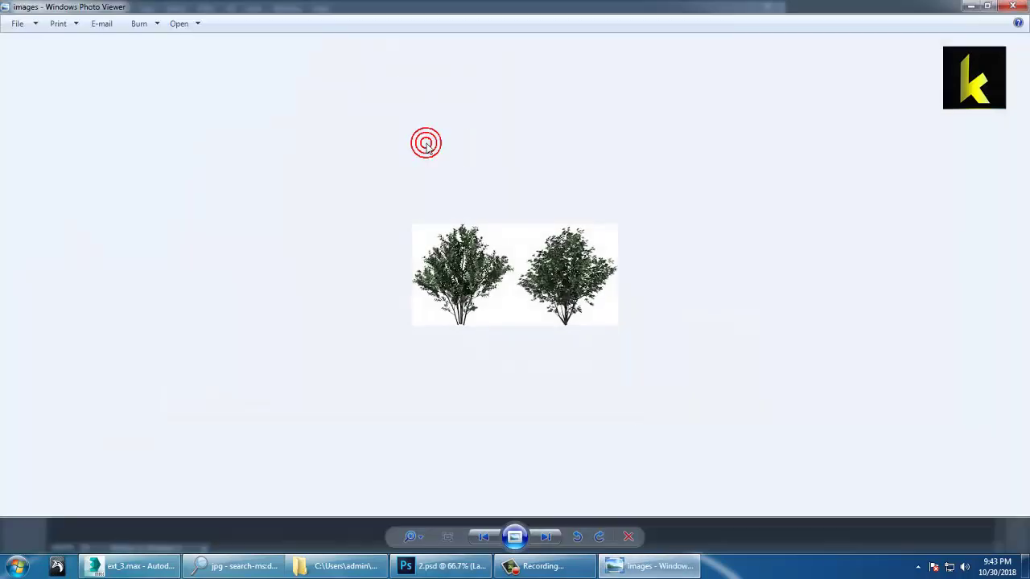
key("Right")
key("Right")
key("Right")
key("Right")
key("Right")
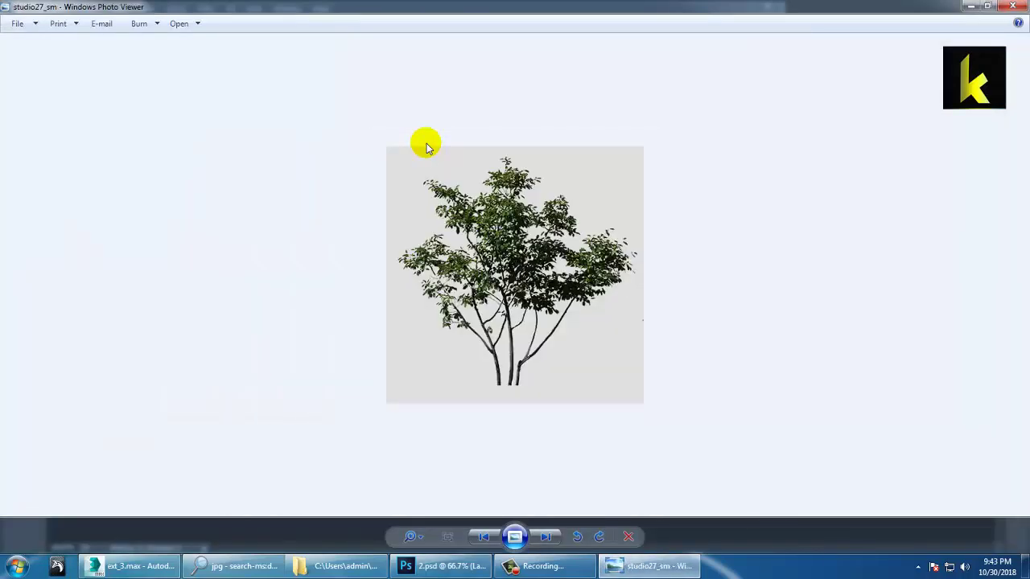
key("Right")
key("Right")
key("Right")
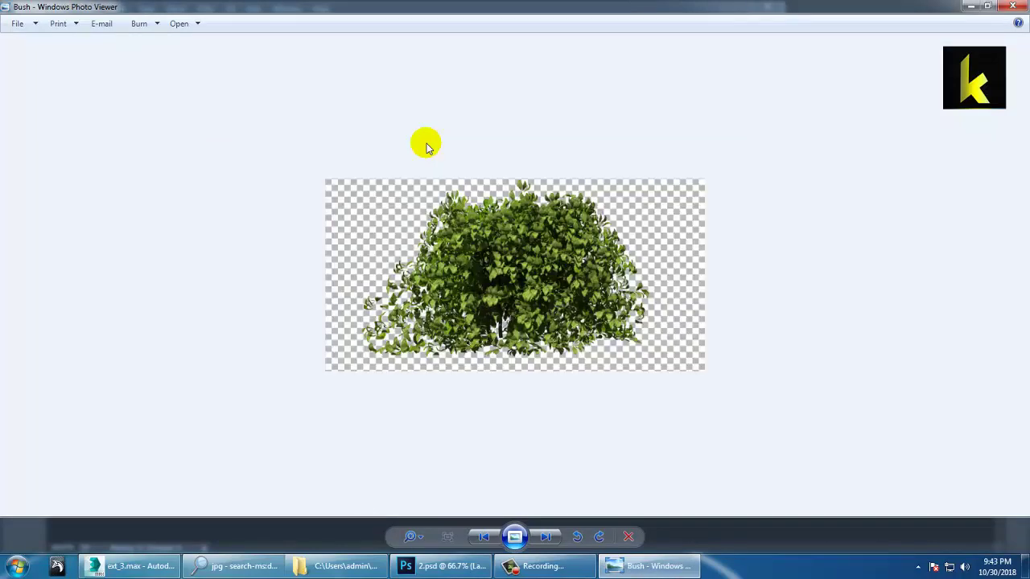
left_click(1012, 5)
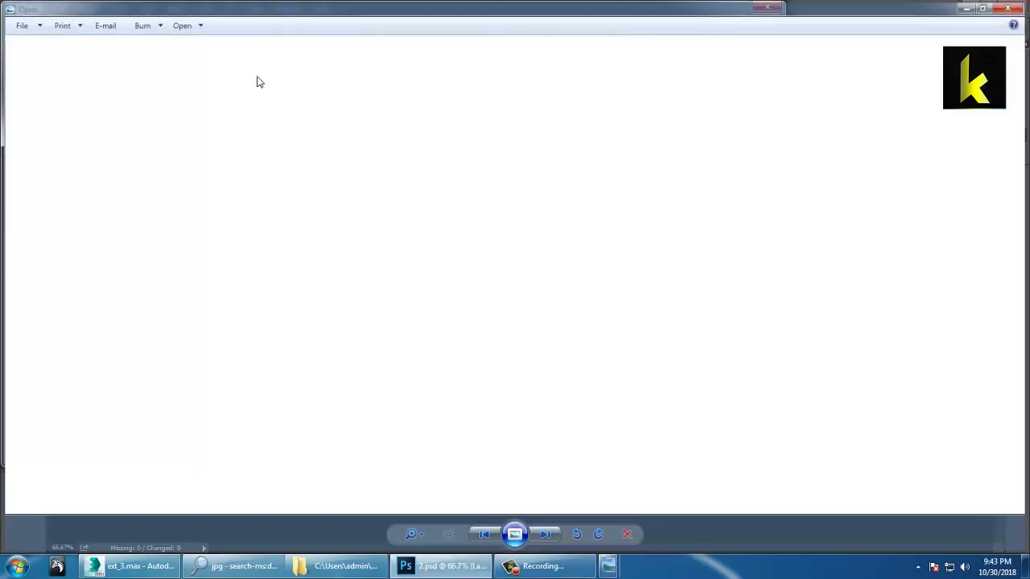
Open the Bush picture from the alpha folder and convert its locked Background into an editable layer
double_click(277, 104)
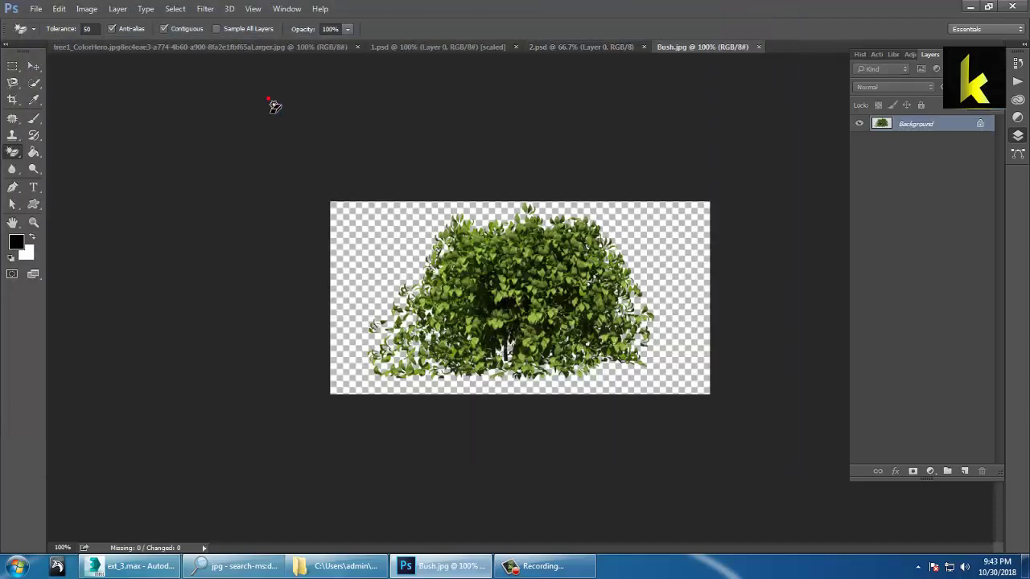
double_click(914, 126)
left_click(620, 175)
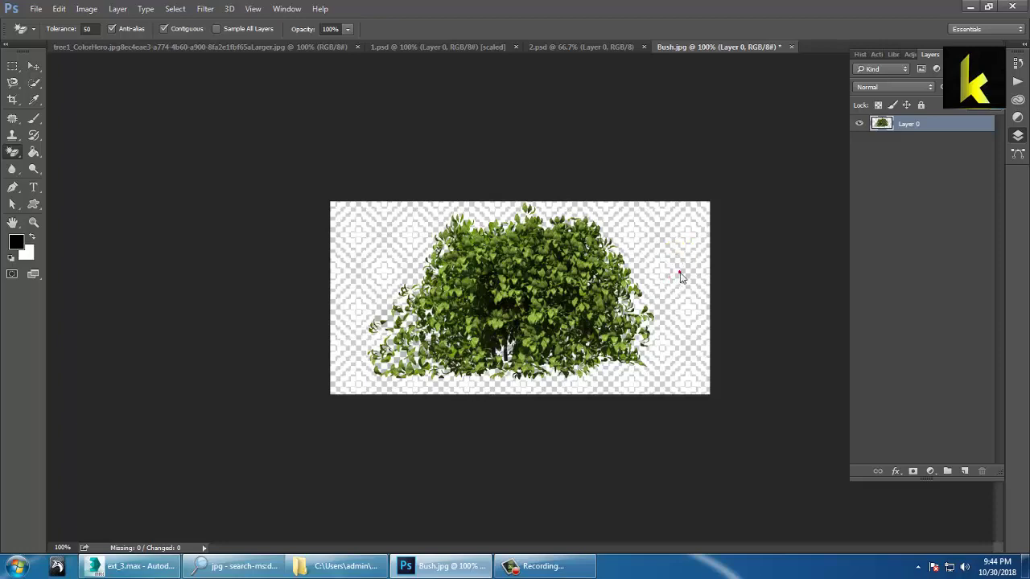
Activate the Magic Wand tool and try to select the checkerboard background beside the bush
scroll(680, 276, "up", 2, "alt")
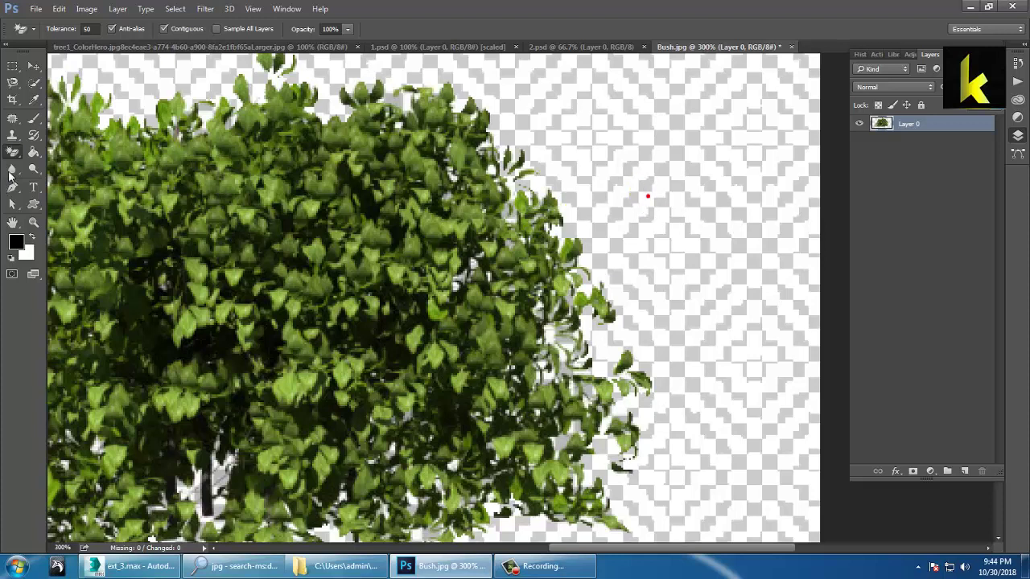
left_click(32, 85)
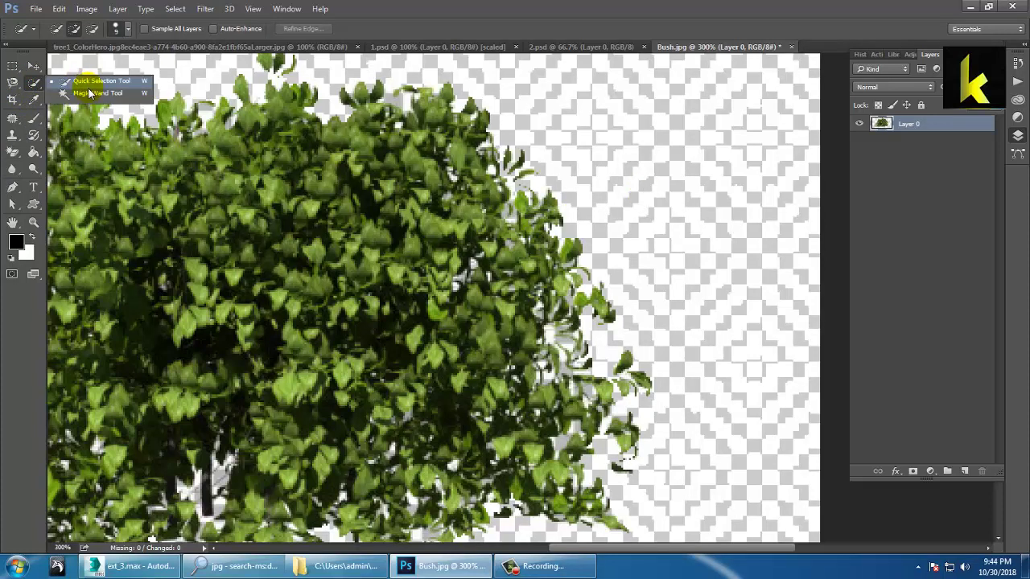
left_click(91, 93)
left_click(610, 184)
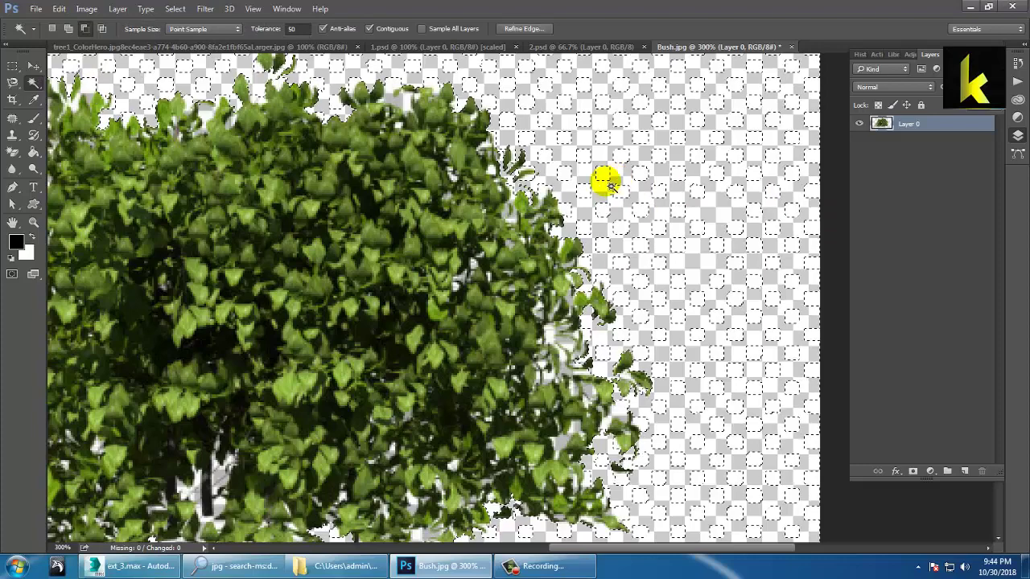
left_click(623, 184)
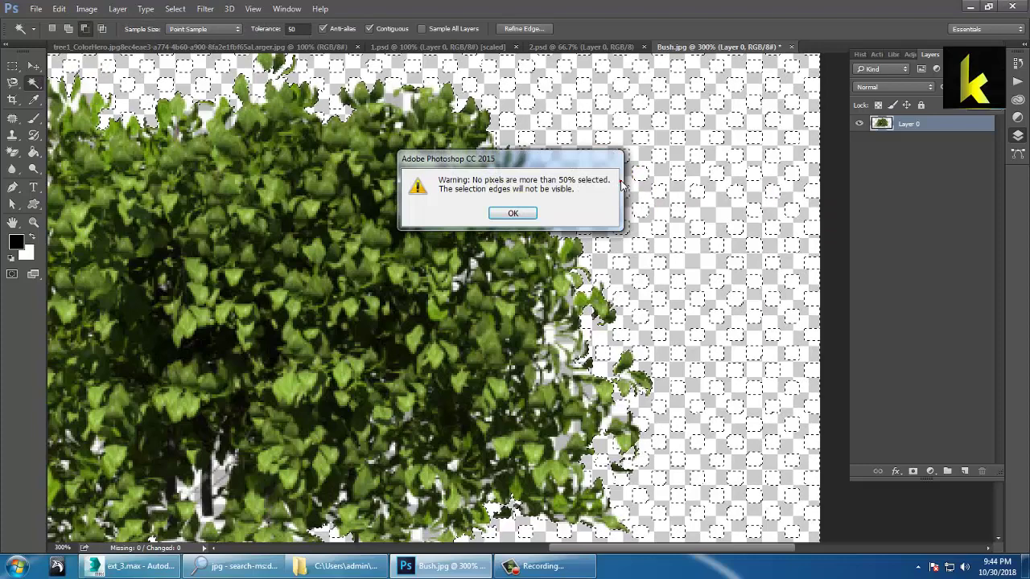
left_click(517, 213)
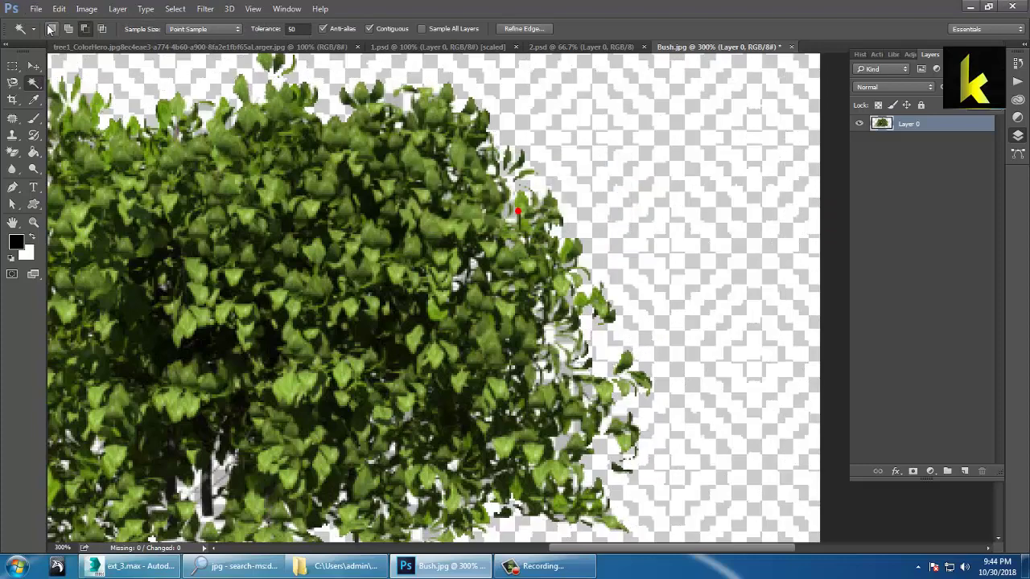
Select the checkerboard background with the Magic Wand, extend the selection to similar pixels, delete it and deselect
left_click(616, 177)
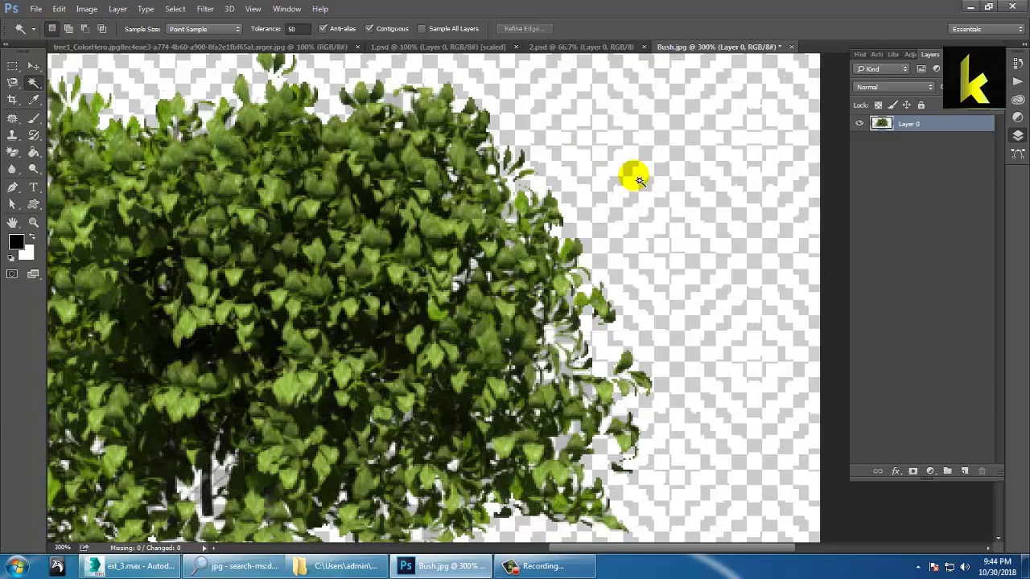
left_click(625, 166)
left_click(624, 165)
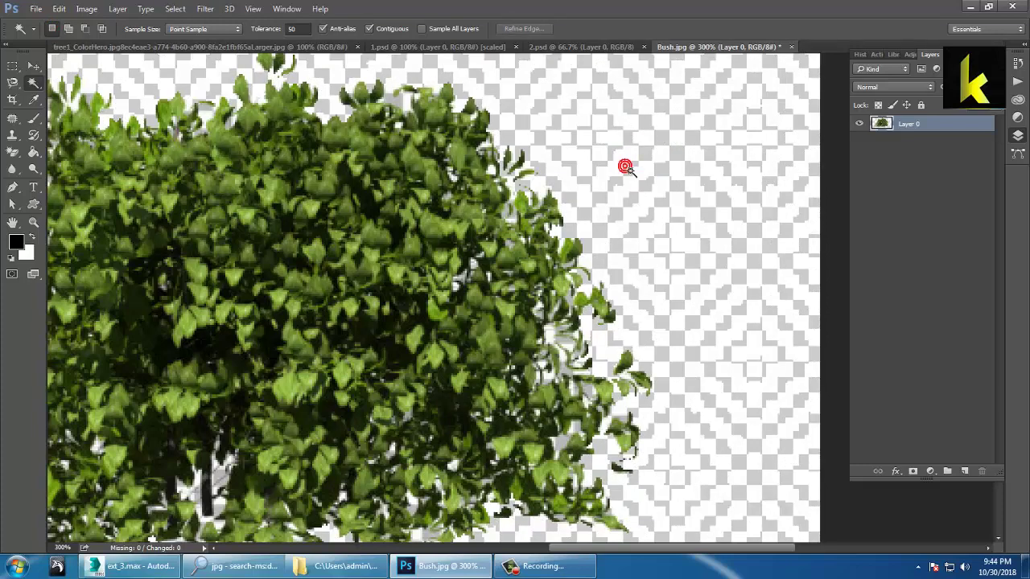
left_click(175, 9)
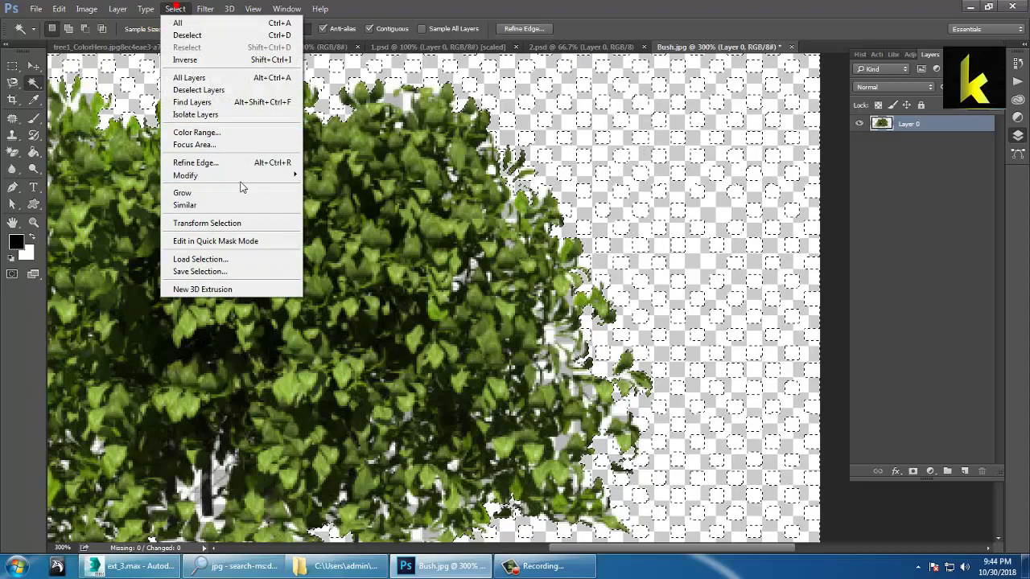
left_click(230, 205)
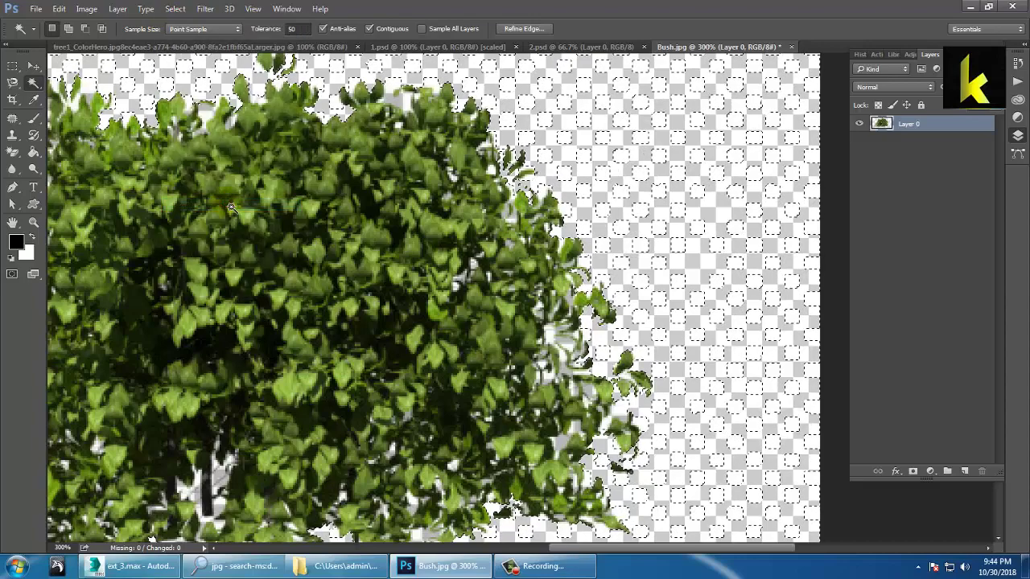
key("Delete")
key("ctrl+d")
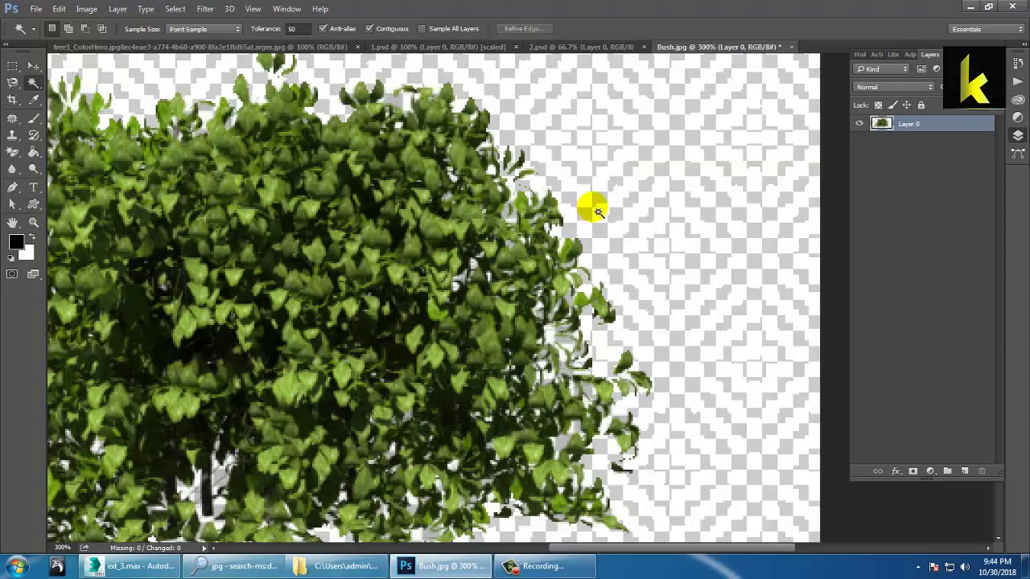
Outline the leftover background beyond the bush's upper-left side with the Lasso tool and delete it
left_click(649, 190)
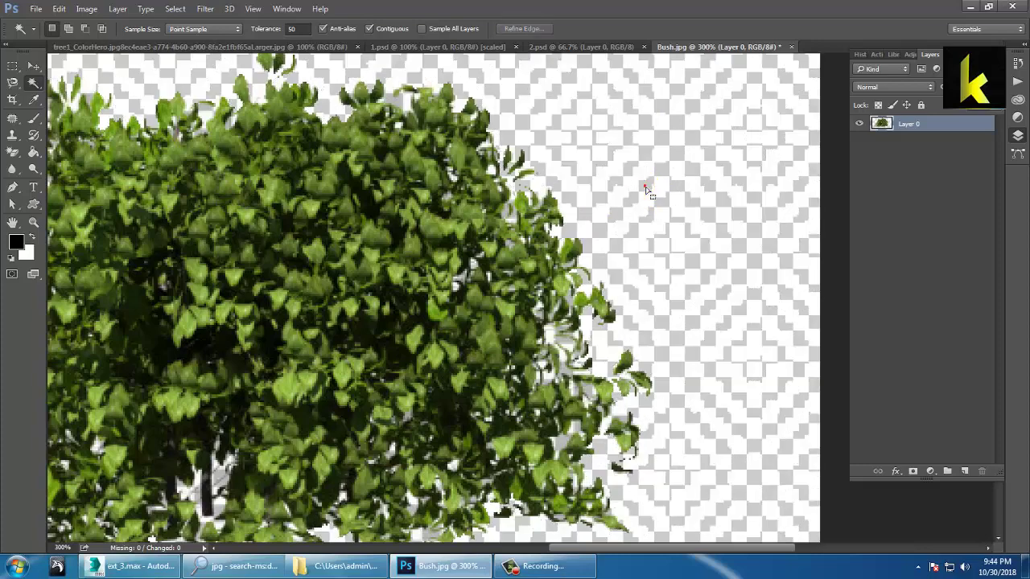
left_click(635, 187)
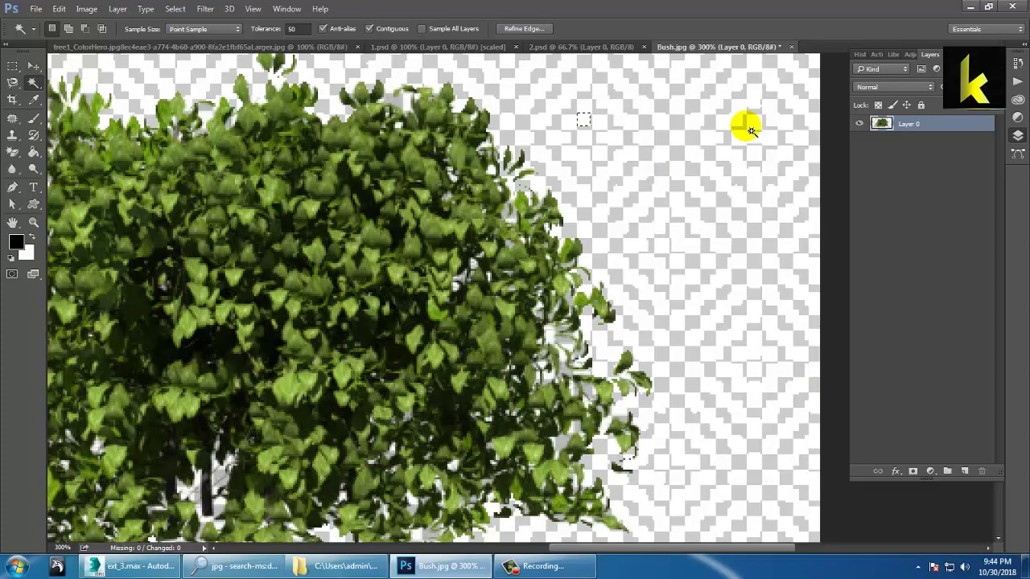
key("ctrl+minus")
key("ctrl+minus")
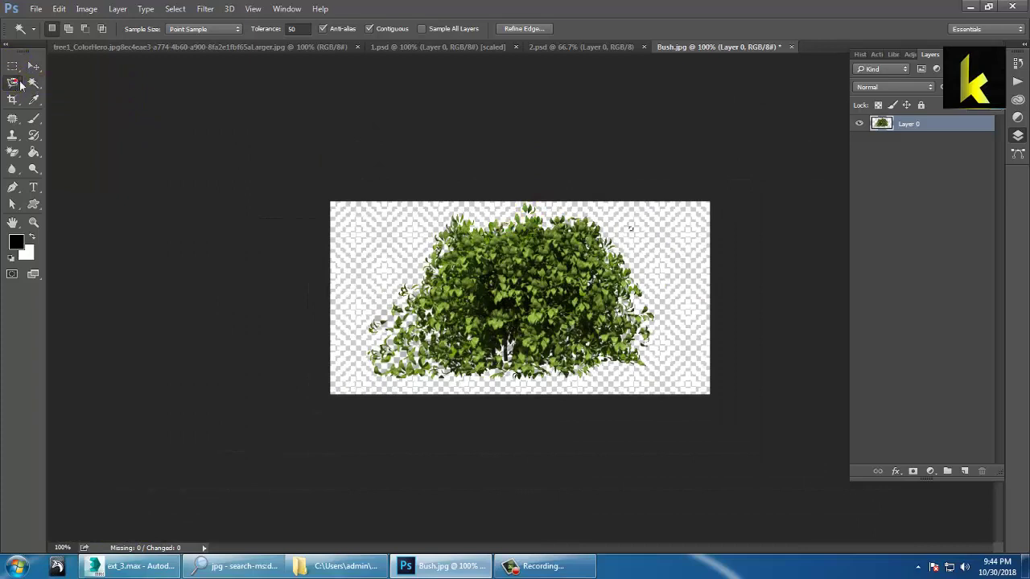
right_click(19, 84)
left_click(81, 82)
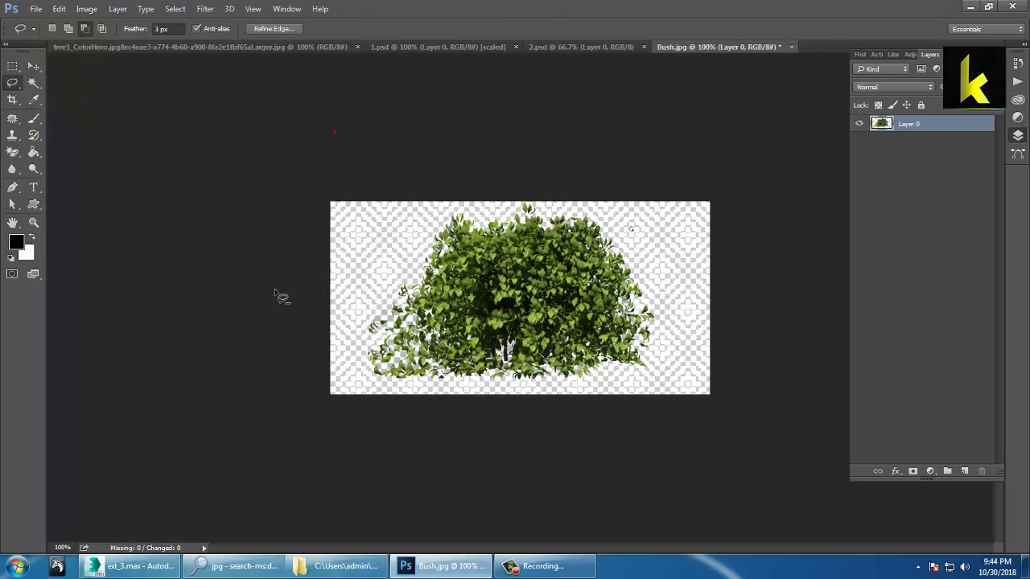
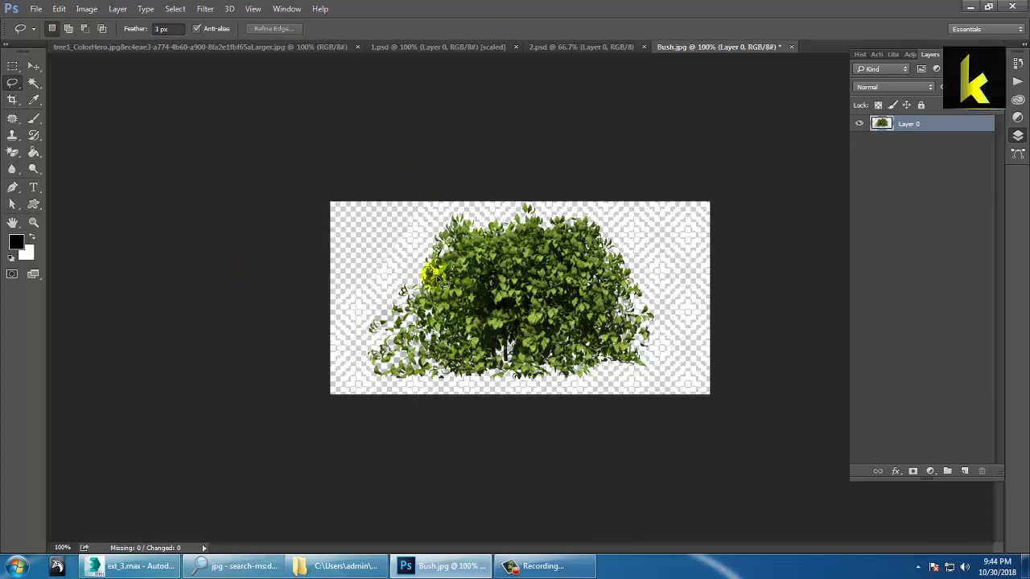
Try to select the remaining checkerboard around the bush's upper-left side with the Magic Wand in add-to-selection mode, and clear the selection
scroll(439, 270, "up", 2, "alt")
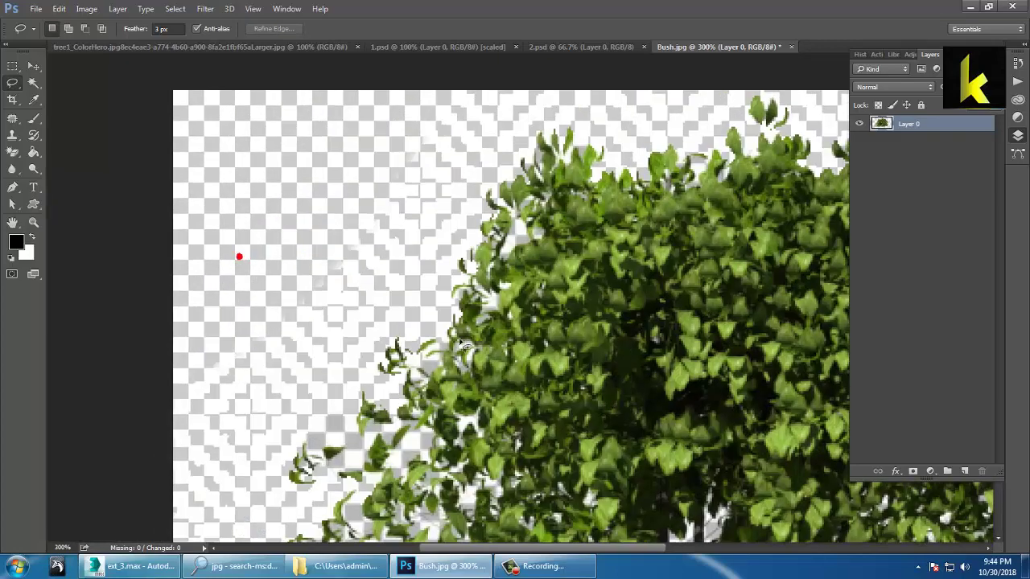
left_click(10, 119)
left_click(33, 84)
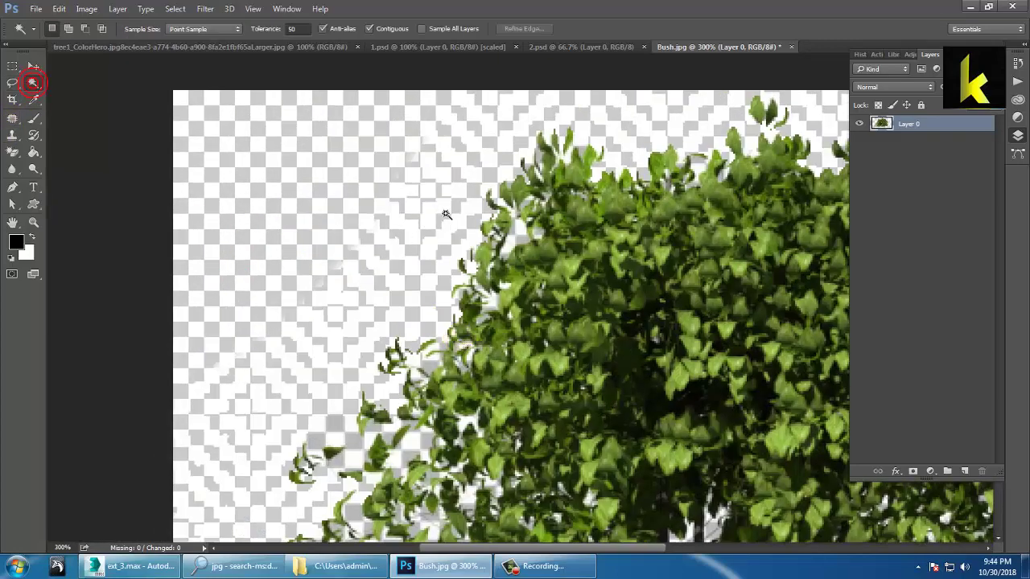
left_click(471, 196)
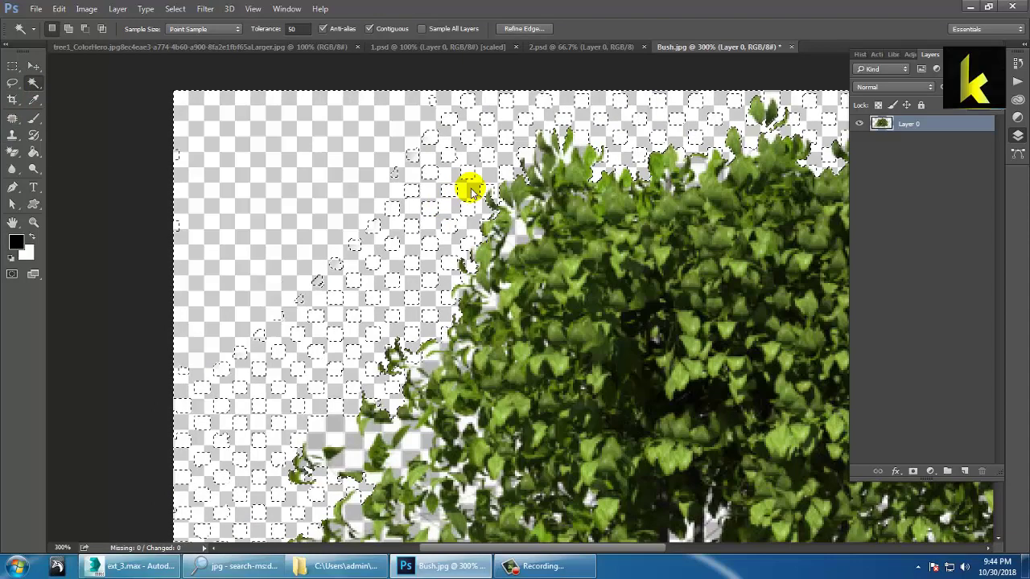
left_click(379, 157)
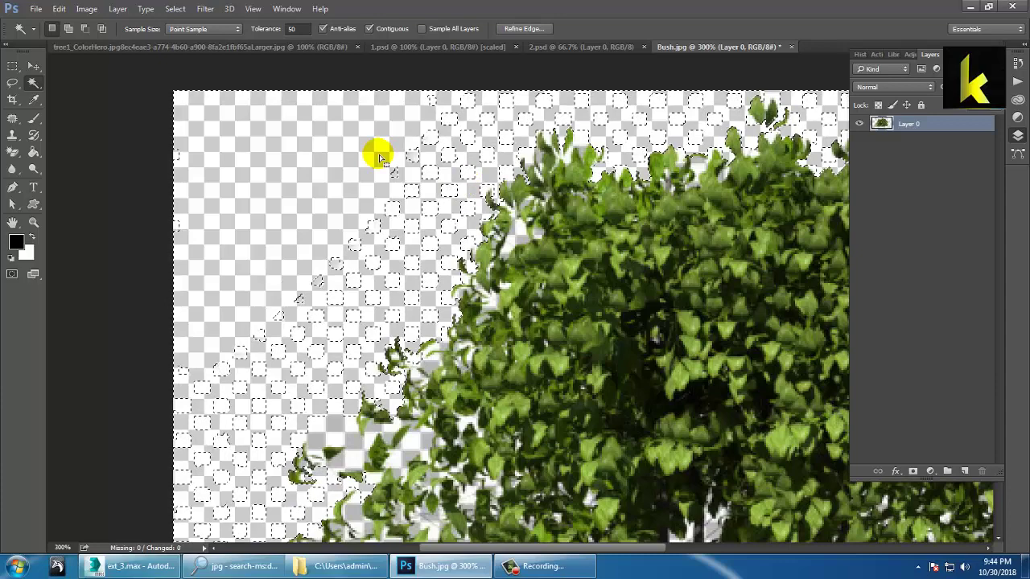
left_click(69, 28)
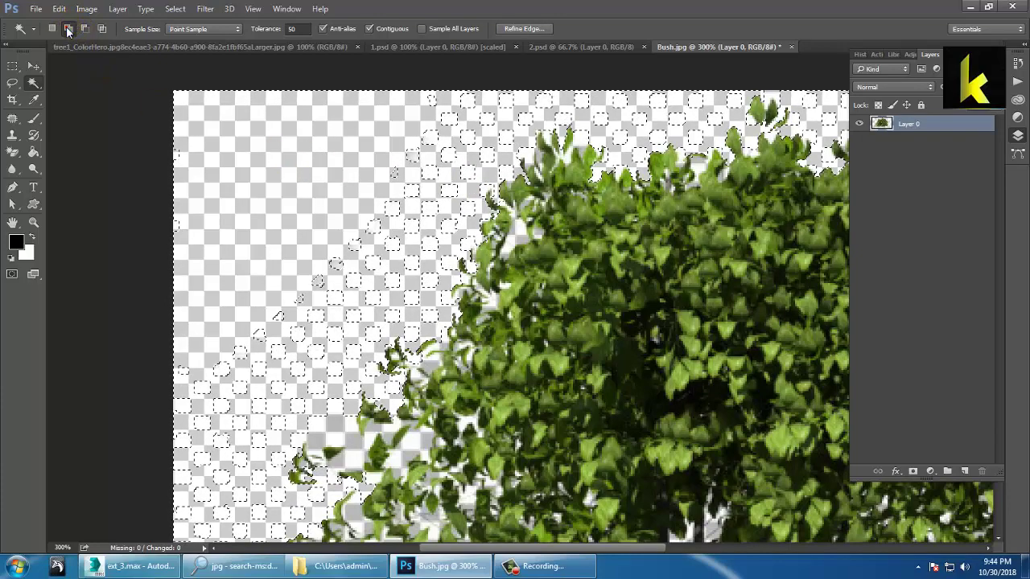
left_click(404, 248)
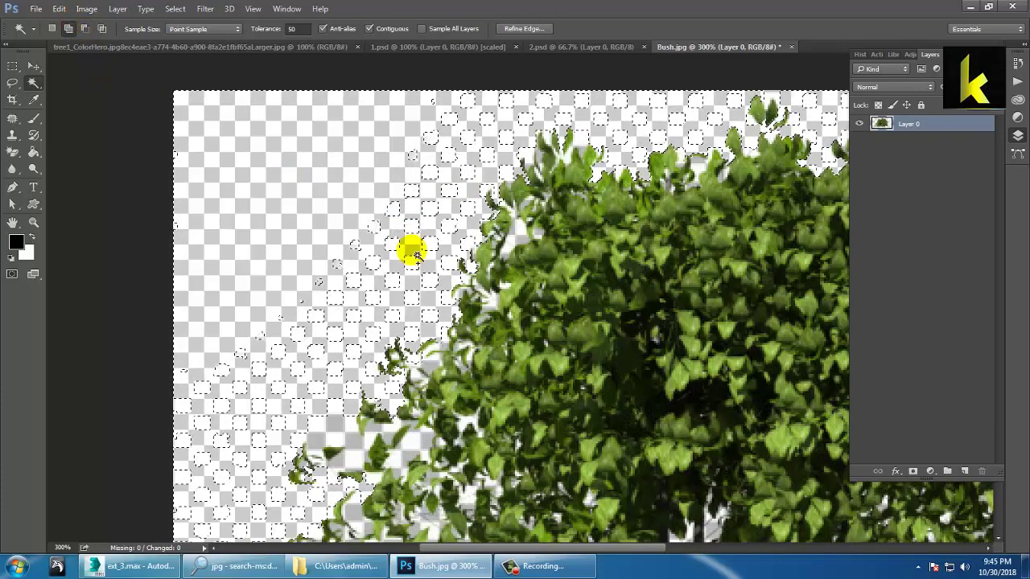
left_click(411, 249)
key("ctrl+d")
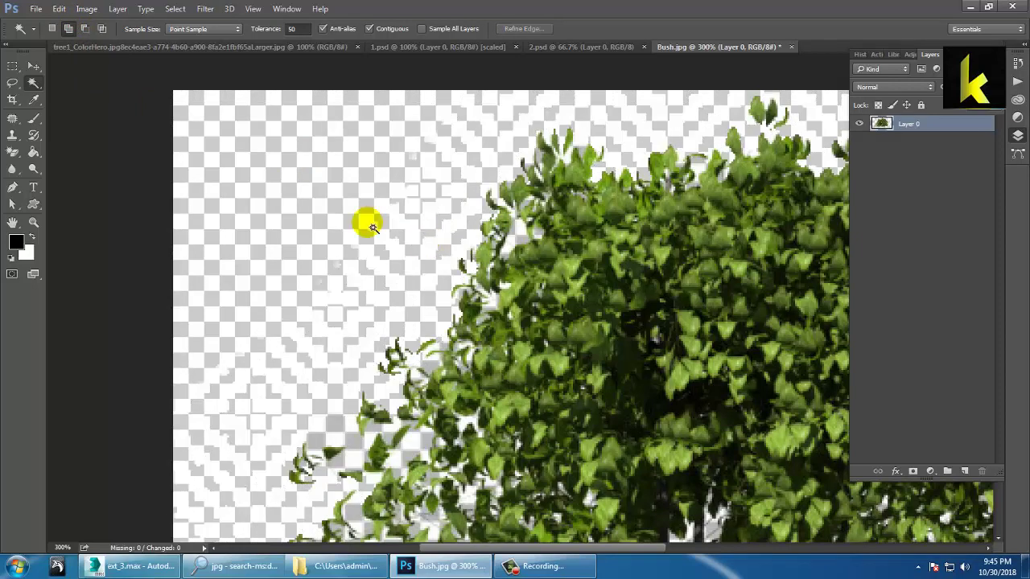
Try to erase the remaining checkerboard around the bush with the Magic Eraser tool
right_click(13, 151)
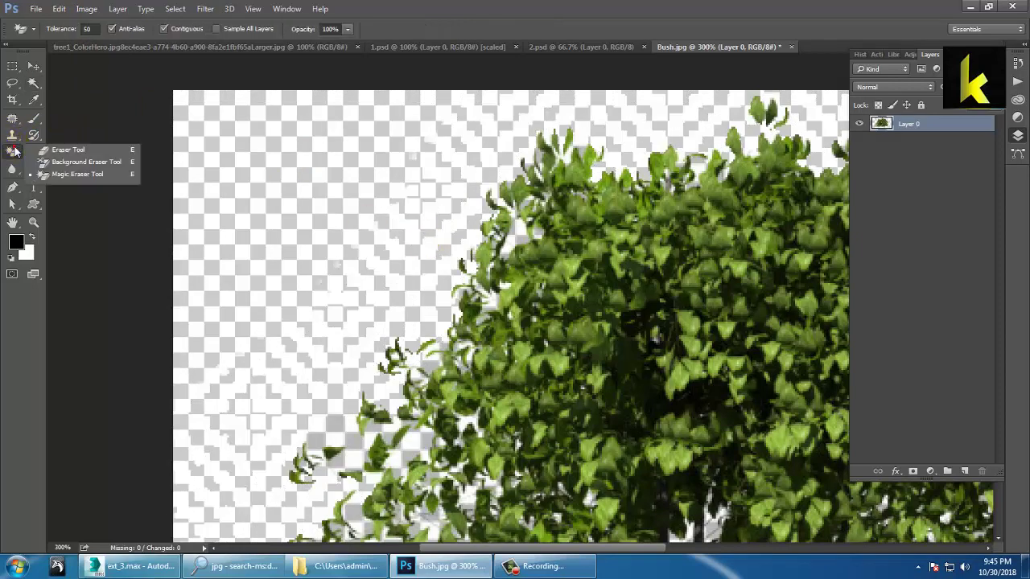
left_click(96, 171)
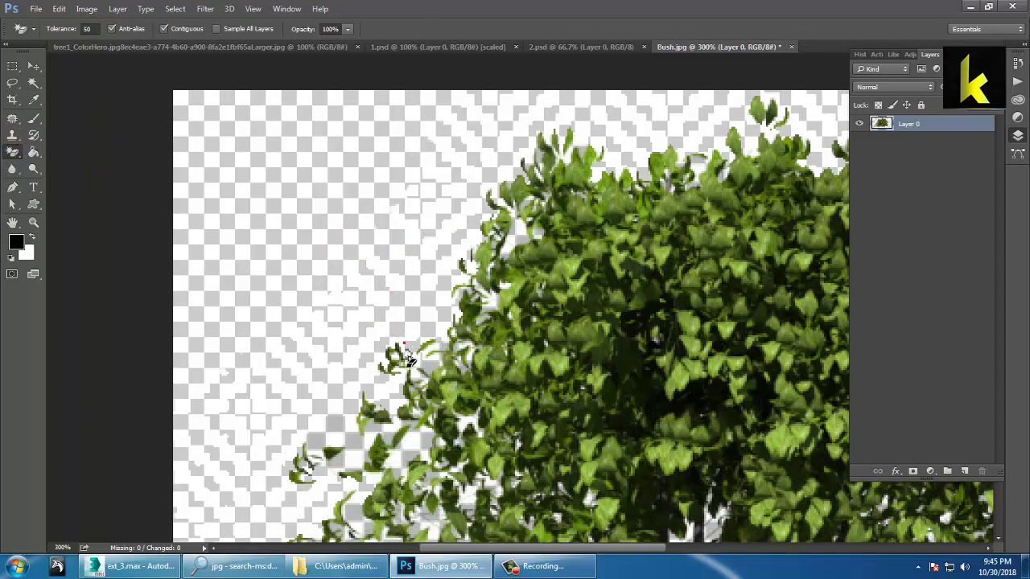
left_click_drag(551, 389, 351, 341)
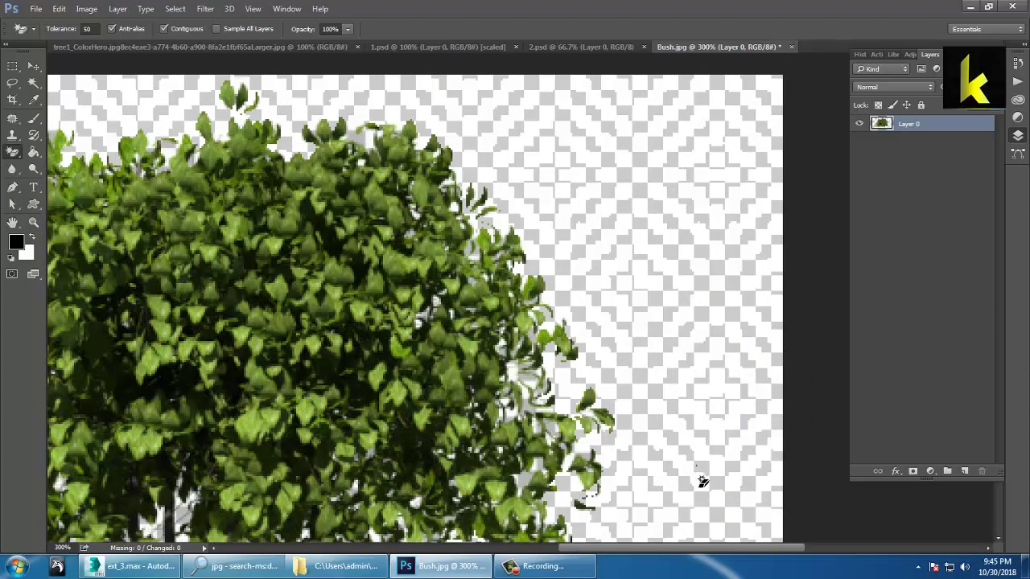
key("ctrl+minus")
key("ctrl+minus")
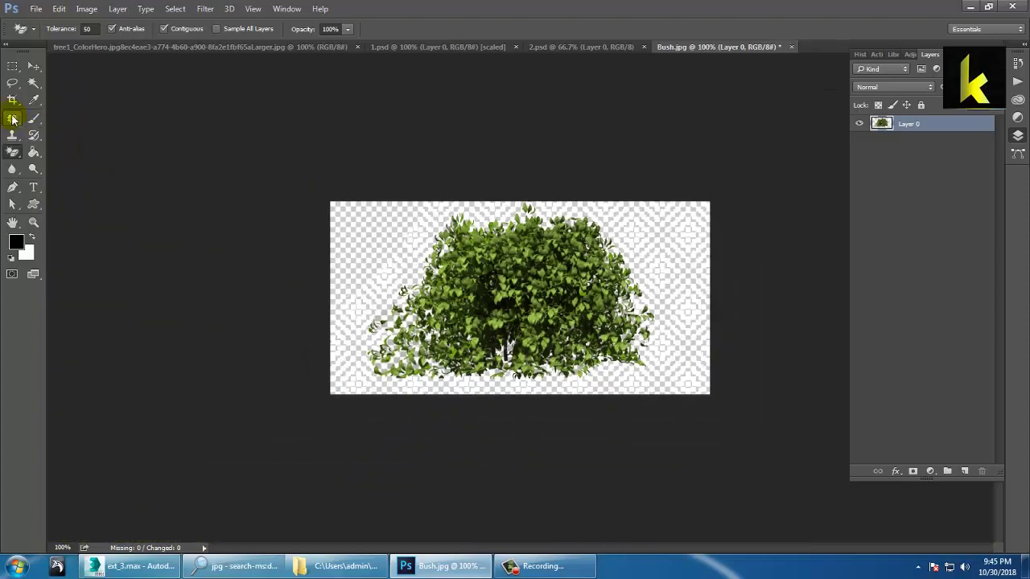
Select the checkerboard beyond the bush's right side with the Quick Selection tool at brush size 90, delete it and deselect
right_click(34, 83)
left_click(96, 83)
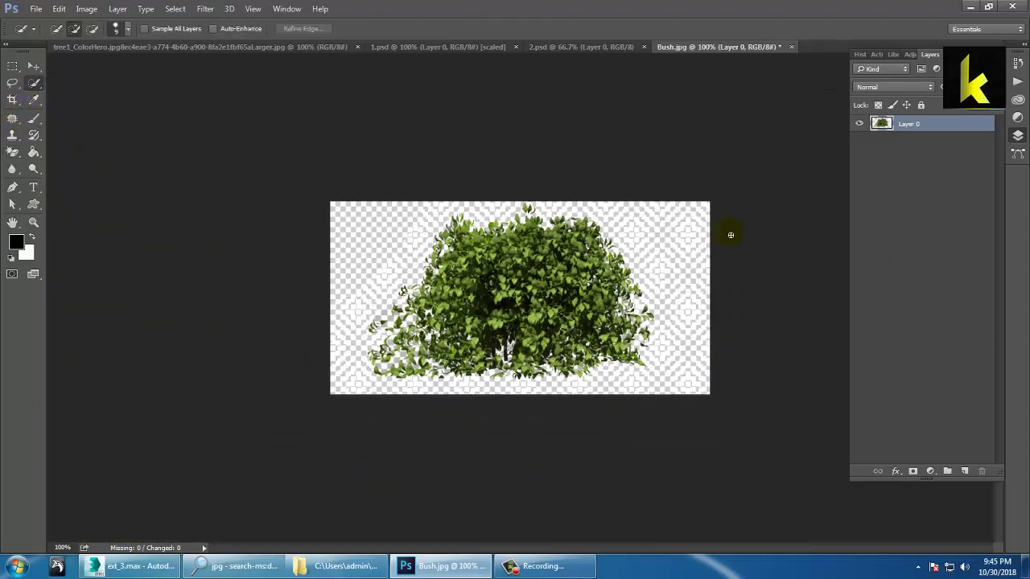
key("bracketright")
key("bracketright")
key("bracketright")
key("bracketright")
key("bracketright")
key("bracketright")
key("bracketright")
key("bracketright")
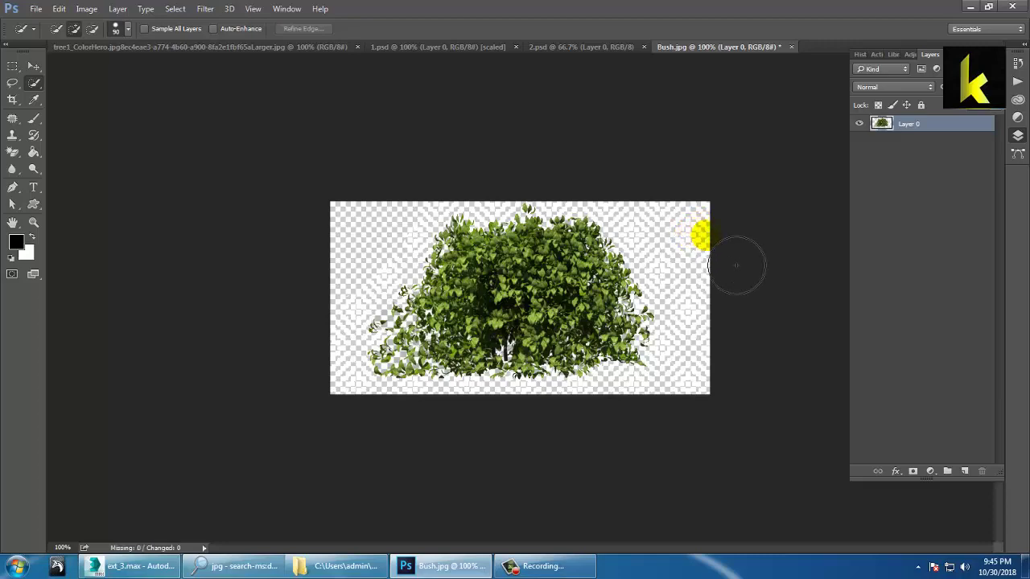
left_click(697, 237)
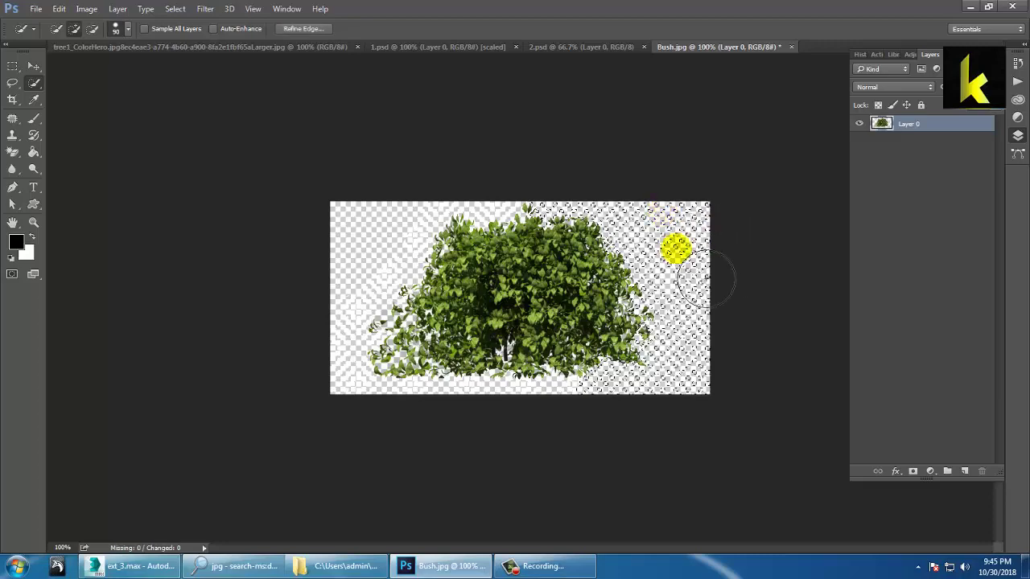
left_click(735, 287)
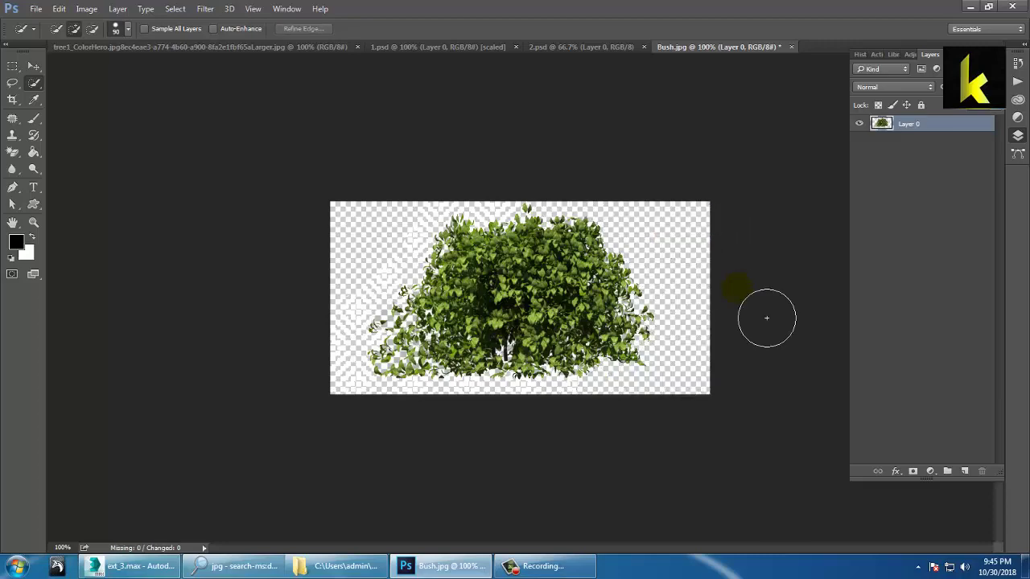
Quick-select the leftover checkerboard along the bush's left side and underneath it, delete it and deselect
key("ctrl+plus")
key("ctrl+plus")
left_click_drag(555, 424, 475, 264)
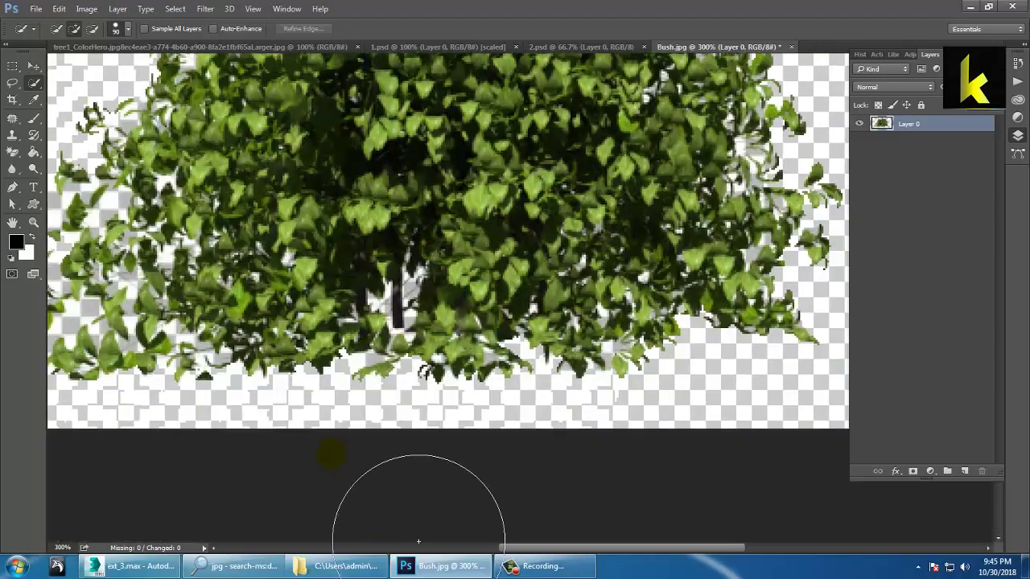
left_click_drag(433, 535, 163, 515)
mouse_move(244, 362)
left_mouse_down()
mouse_move(543, 446)
mouse_move(524, 437)
mouse_move(533, 443)
left_mouse_up()
mouse_move(352, 412)
left_mouse_down()
mouse_move(333, 218)
mouse_move(207, 345)
mouse_move(172, 437)
mouse_move(177, 462)
left_mouse_up()
key("Delete")
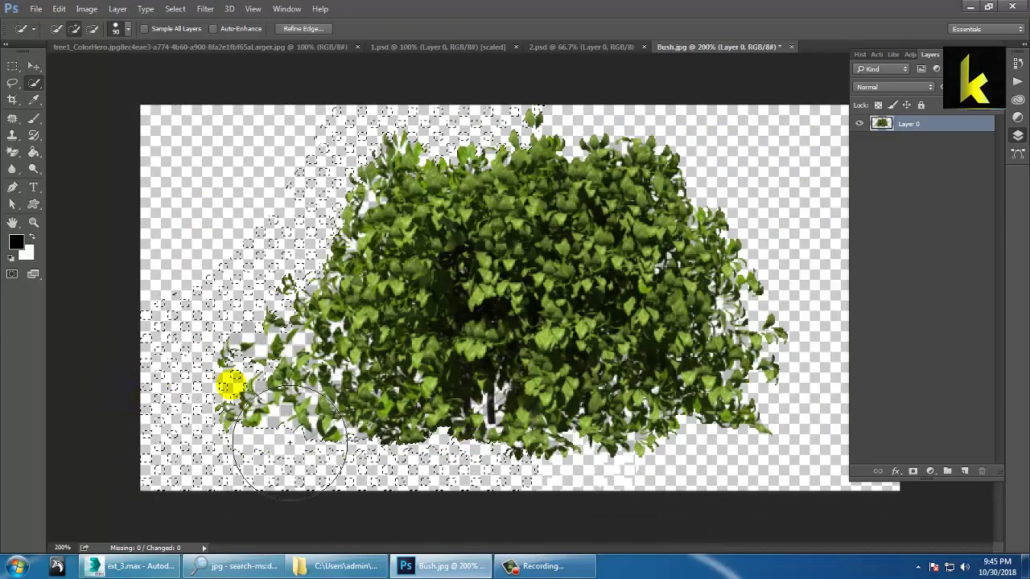
key("ctrl+d")
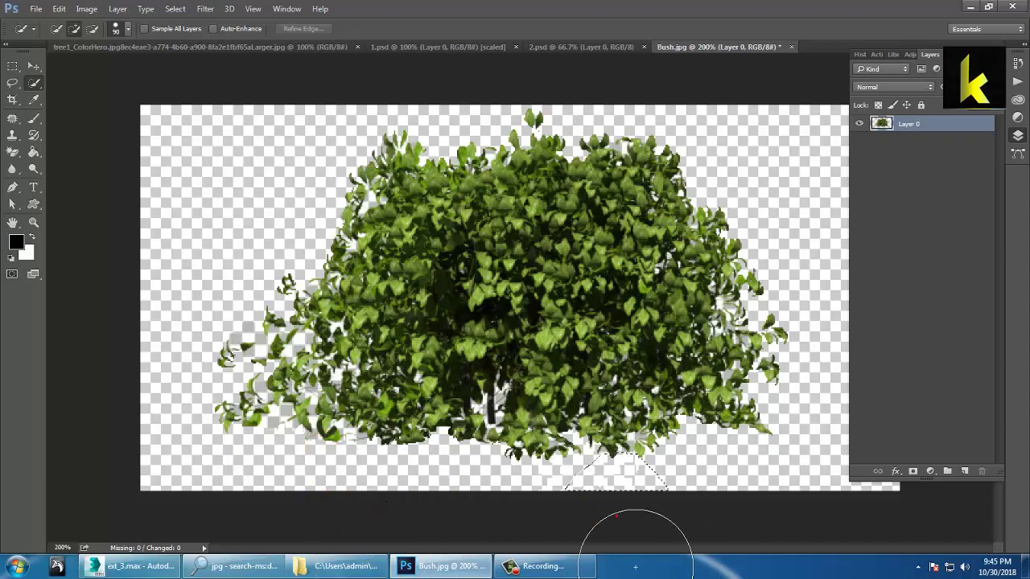
Remove the leftover checkerboard patch beneath the bush with the Quick Selection tool and reduce the brush size to 40
left_click_drag(635, 567, 656, 568)
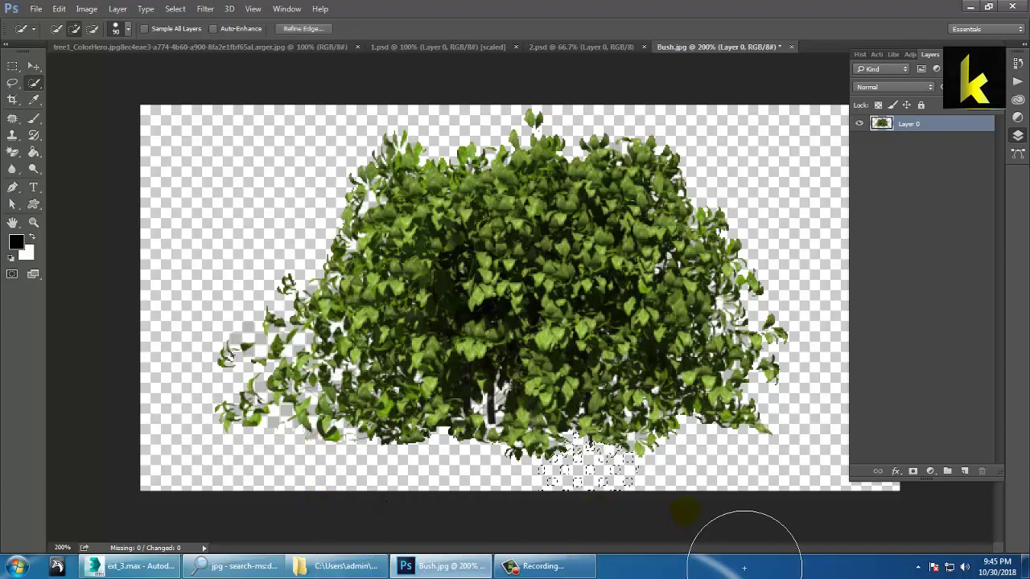
left_click_drag(685, 510, 831, 511)
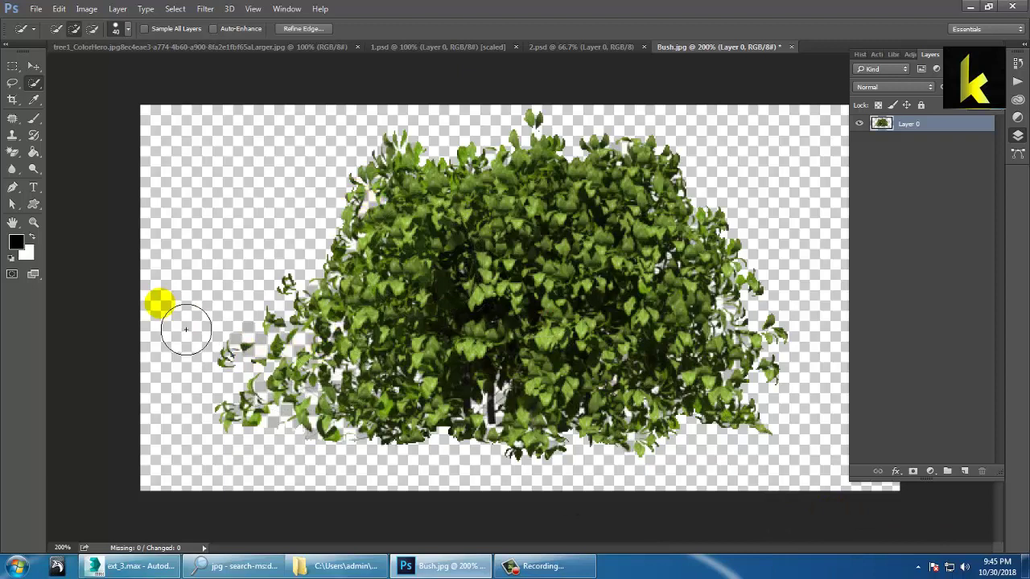
key("bracketleft")
left_click_drag(200, 478, 216, 459)
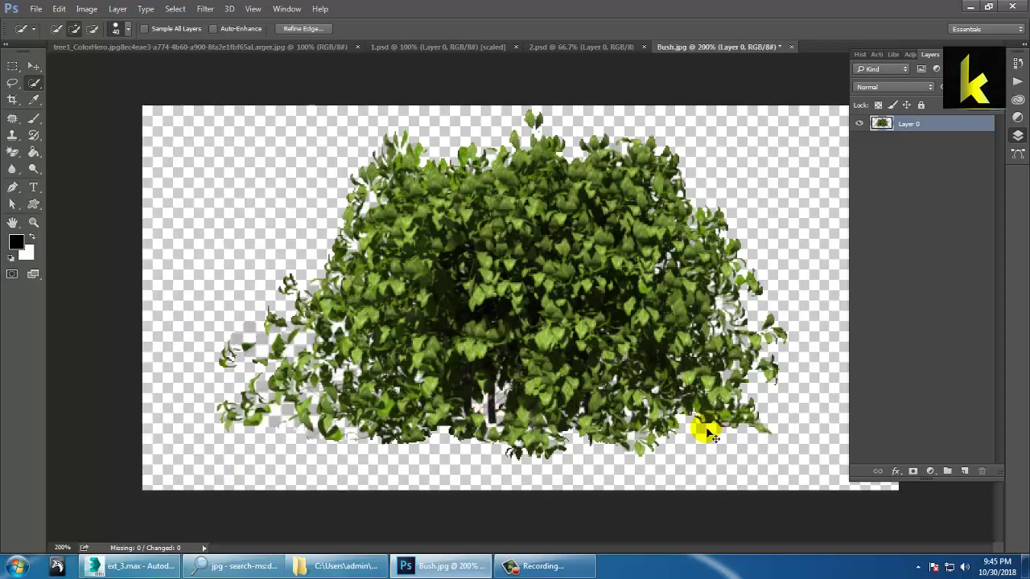
Load the bush layer's outline as a selection and save the cutout as 3 in Photoshop format in the diff folder
key("ctrl+minus")
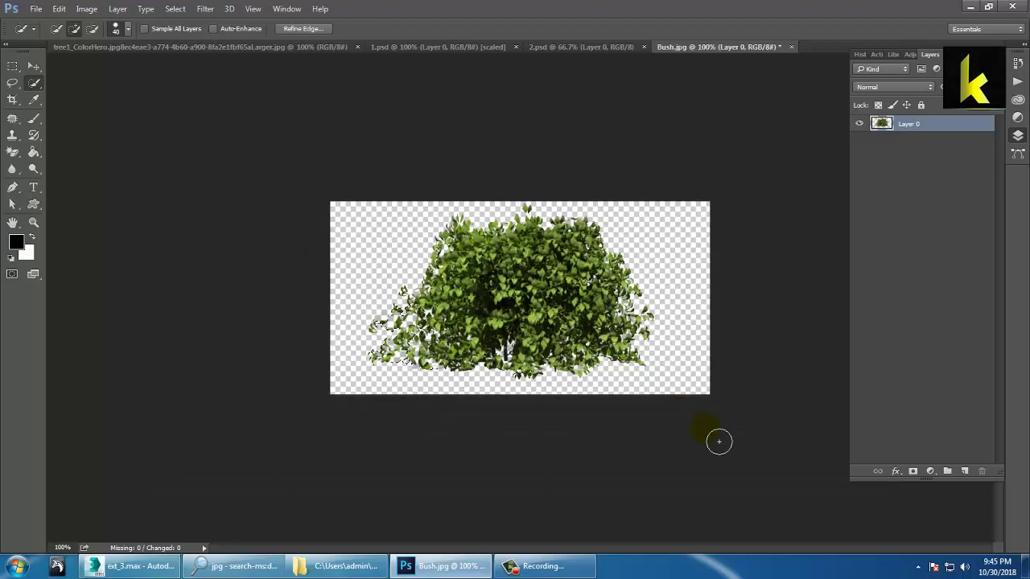
left_click(882, 124, "ctrl")
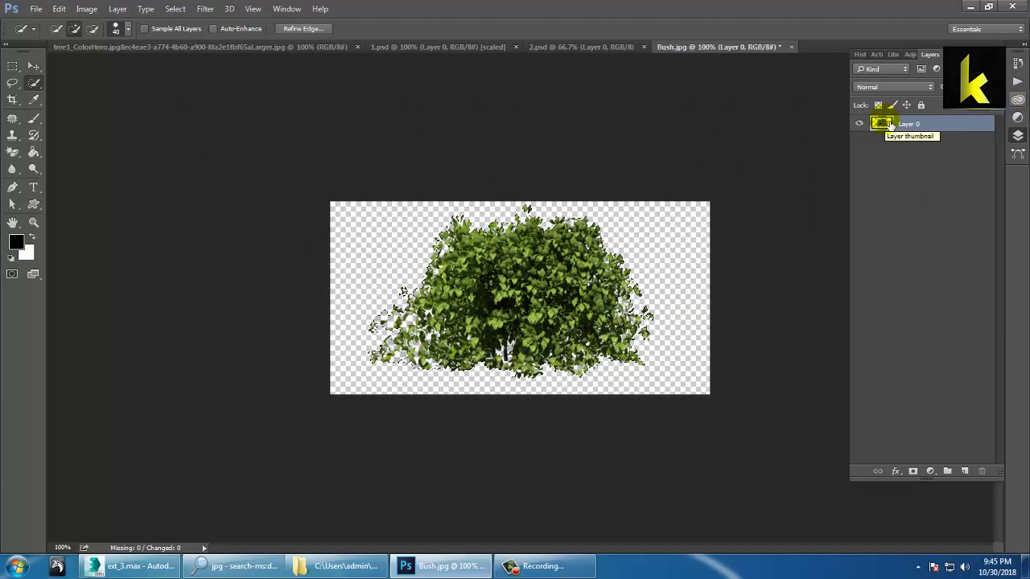
left_click(36, 12)
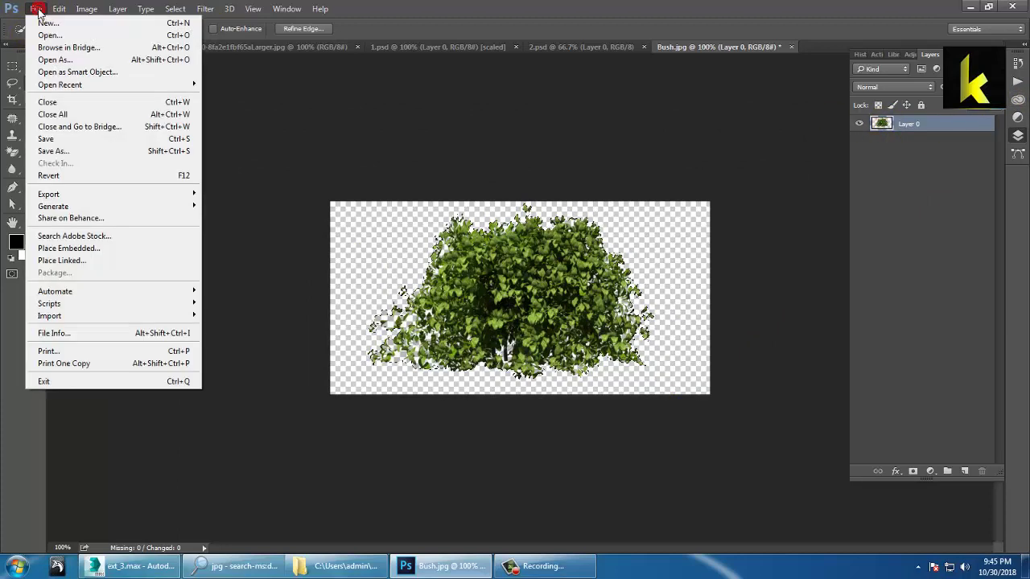
left_click(66, 152)
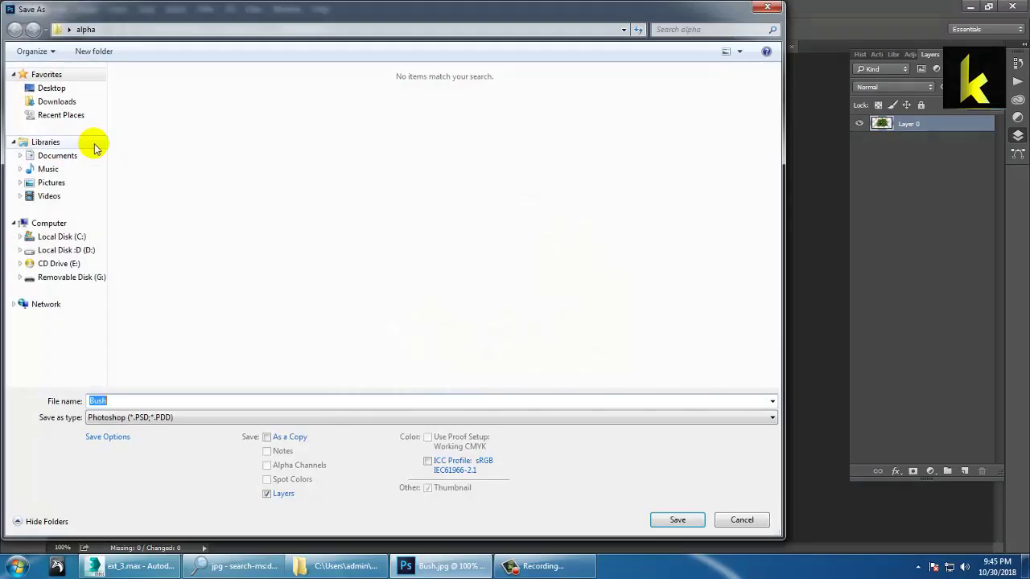
left_click(64, 89)
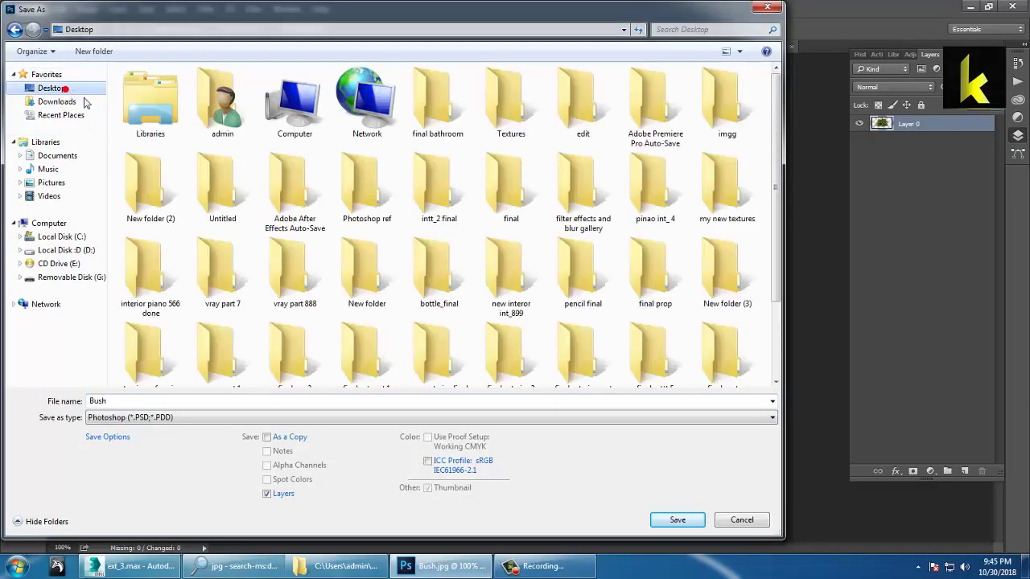
left_click(442, 219)
scroll(442, 219, "down", 2)
double_click(292, 345)
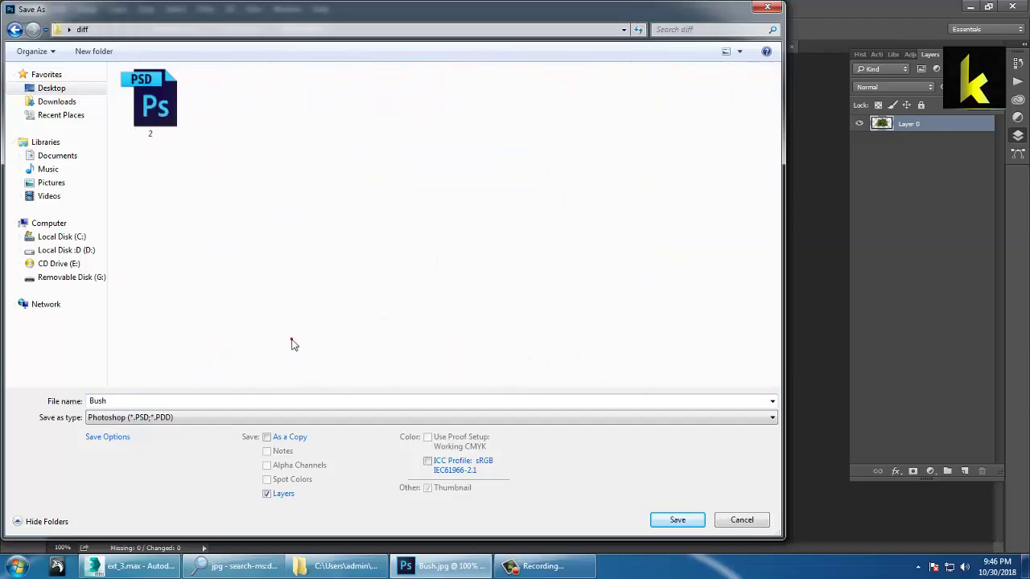
double_click(166, 402)
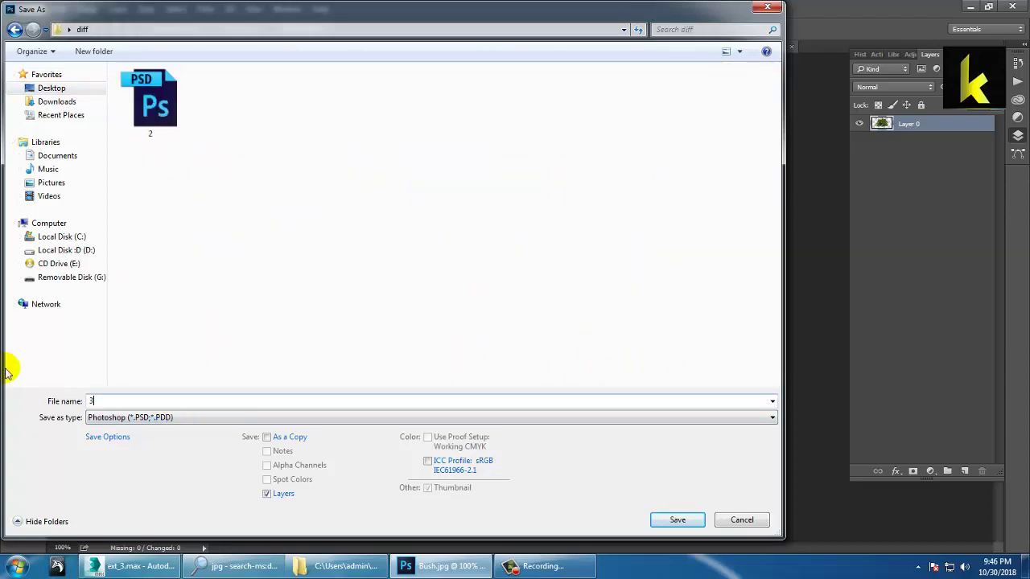
left_click(678, 520)
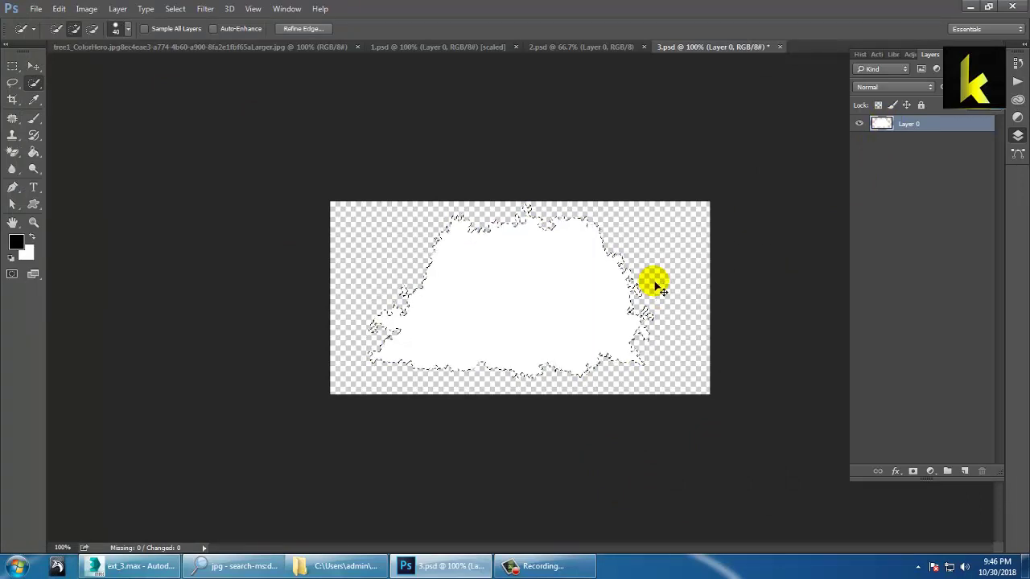
Fill the bush silhouette white and its surroundings black, save this mask as 3 in the opacity folder, and deselect
key("alt+BackSpace")
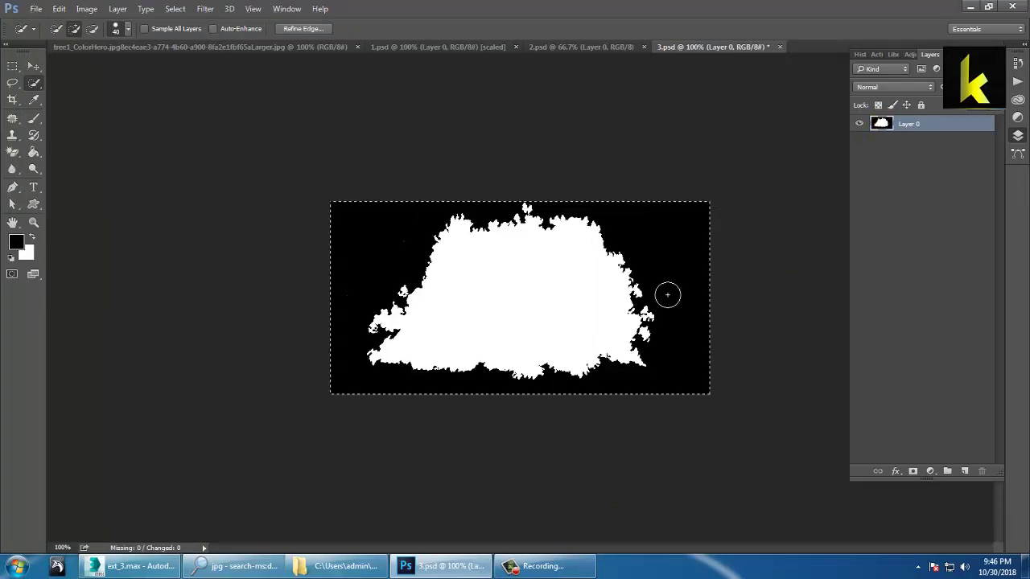
left_click(36, 9)
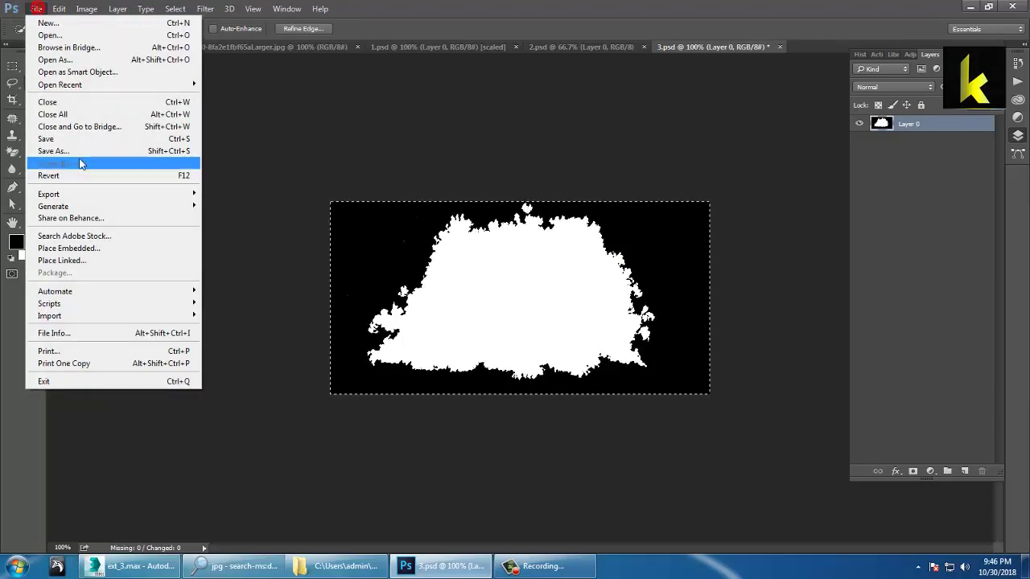
left_click(53, 151)
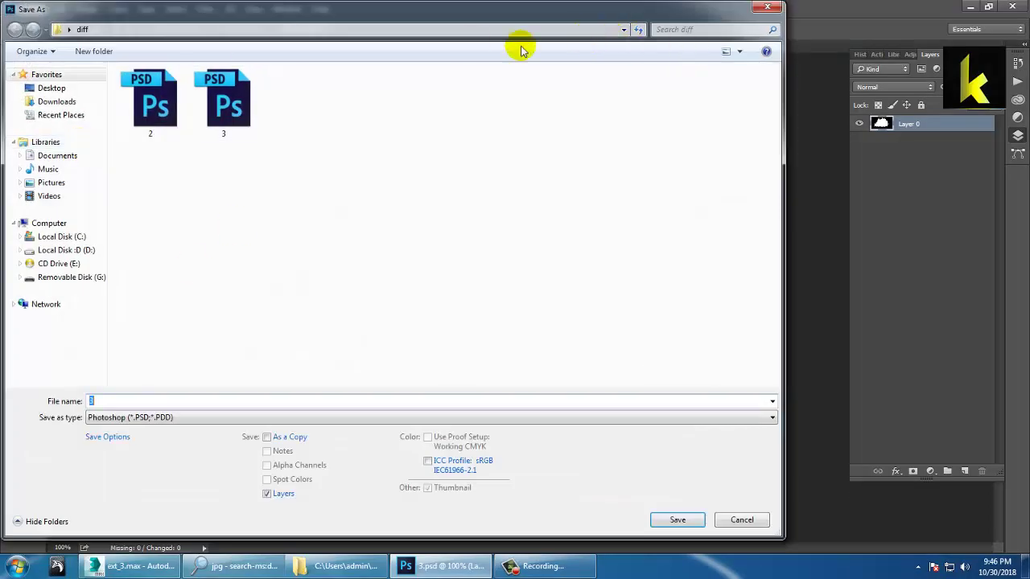
left_click(68, 88)
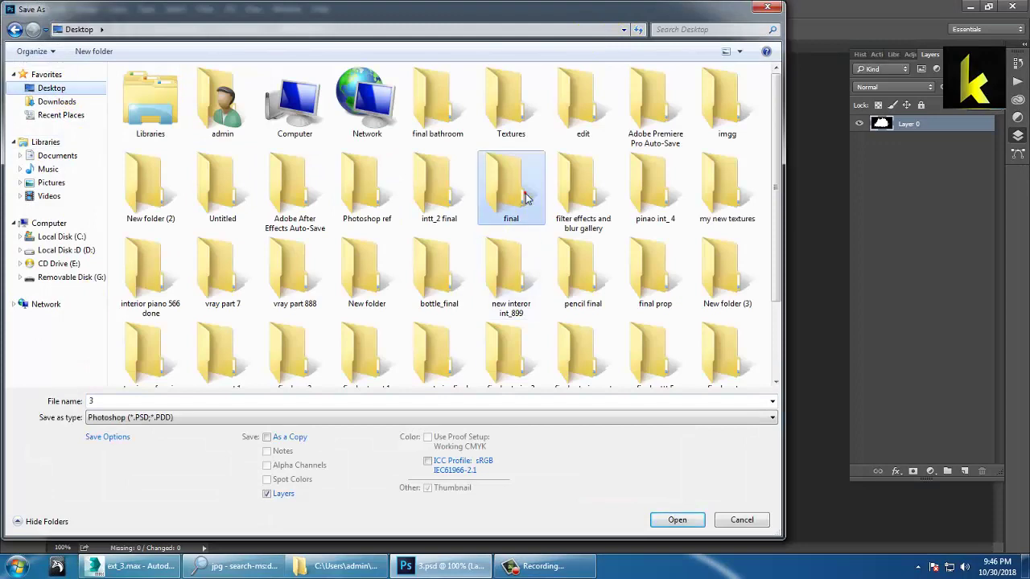
scroll(527, 197, "down", 1)
double_click(291, 348)
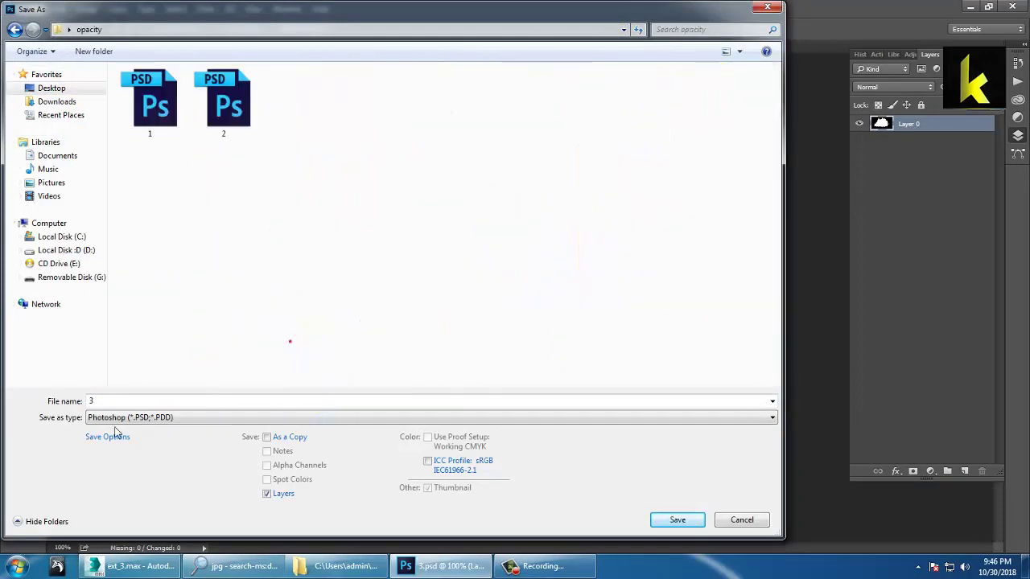
left_click(121, 403)
type("3")
left_click(662, 520)
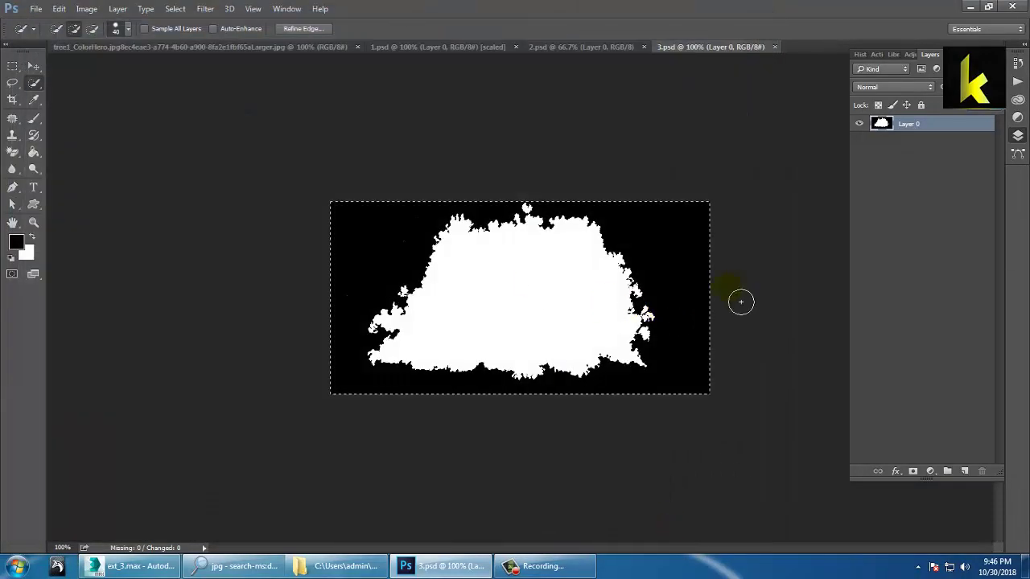
key("ctrl+d")
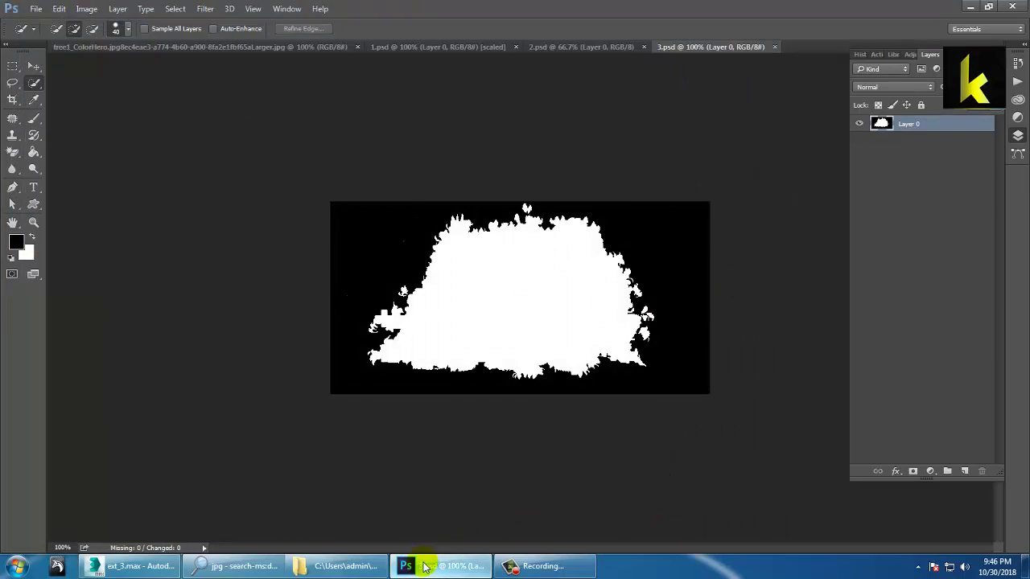
Switch to 3ds Max and draw an upright plane about 3.2 ft by 3.6 ft beside the house at ground level in the front view
left_click(225, 535)
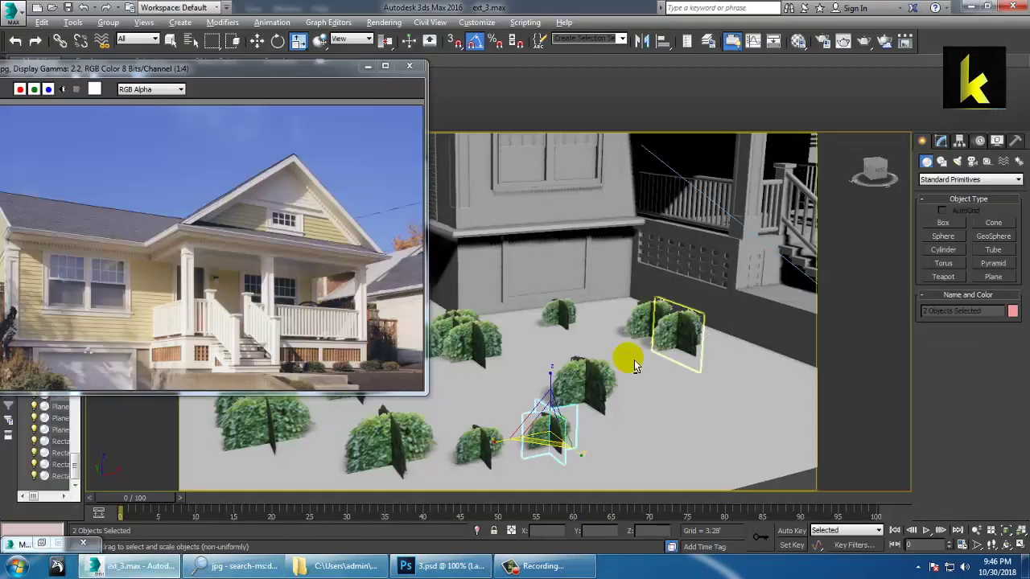
middle_click_drag(634, 364, 482, 318, "alt")
left_click(992, 276)
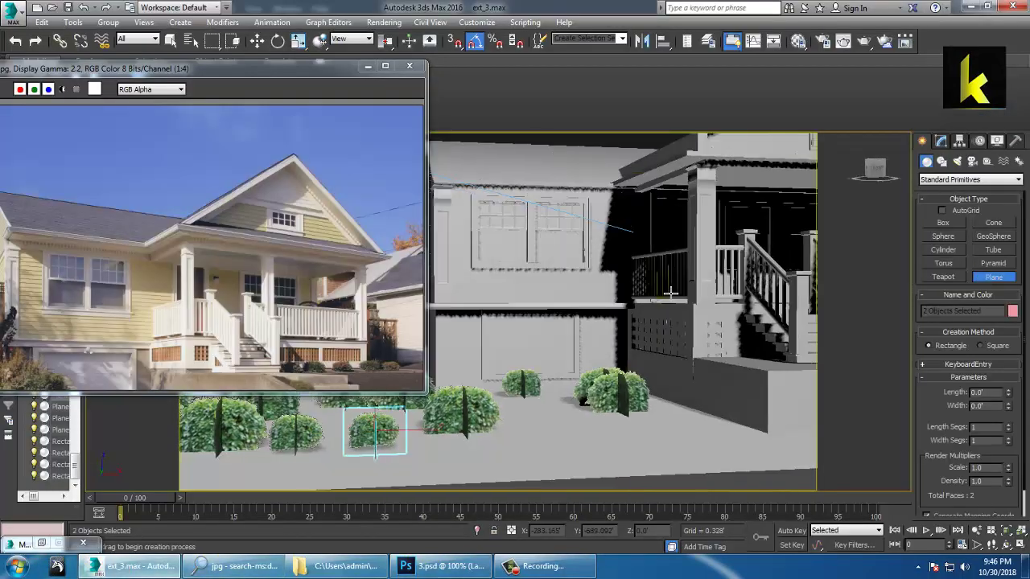
key("alt+w")
right_click(671, 248)
key("alt+w")
middle_click_drag(656, 304, 507, 315)
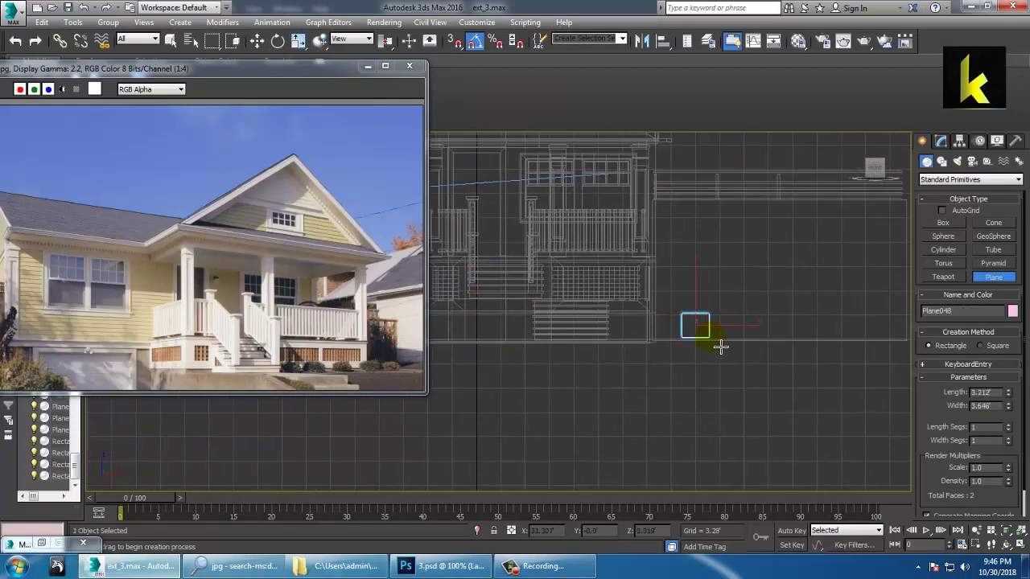
Examine the new plane and its position beside the house from several angles in the perspective view
right_click(722, 400)
key("alt+w")
right_click(771, 440)
key("alt+w")
key("z")
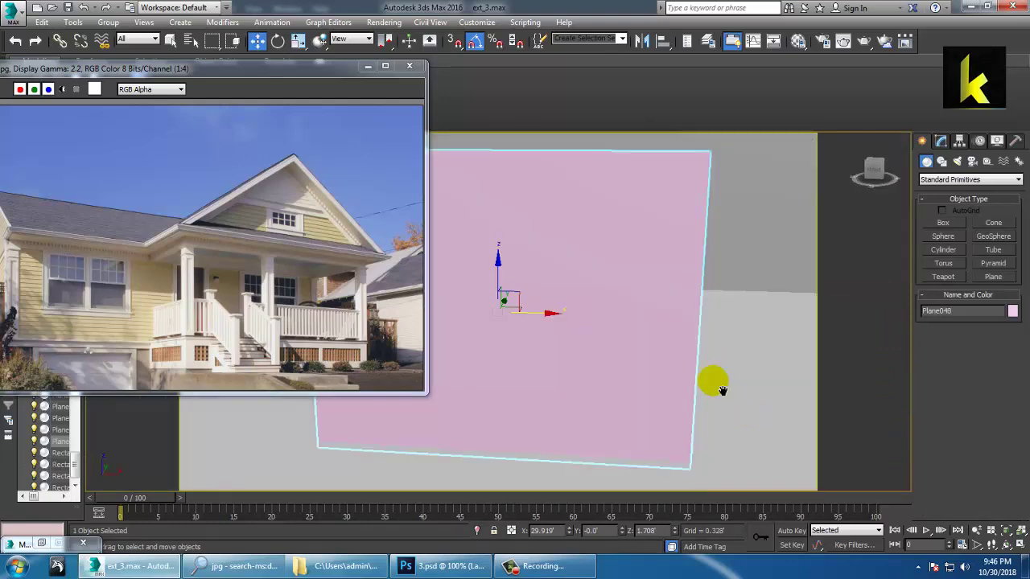
scroll(721, 390, "down", 4)
middle_click_drag(614, 345, 634, 379, "alt")
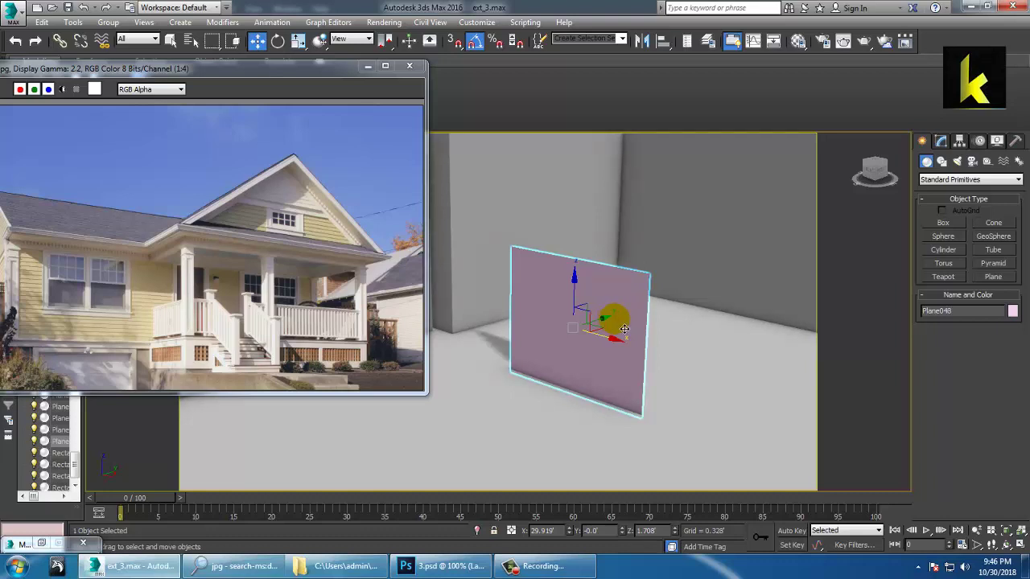
scroll(616, 334, "down", 3)
middle_click_drag(566, 324, 685, 393, "alt")
scroll(704, 344, "down", 3)
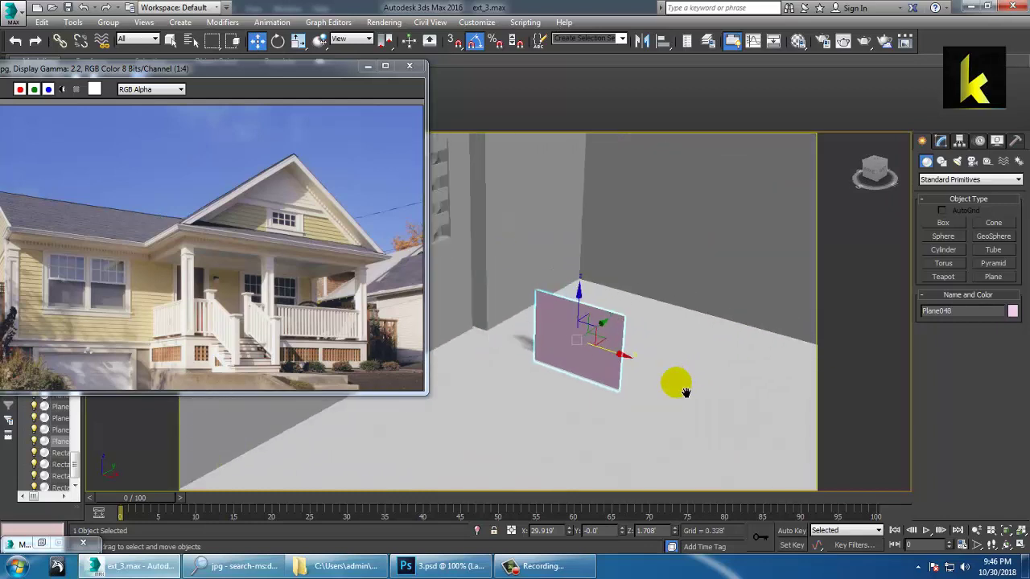
Load 3.psd from the diff folder as the diffuse bitmap of the third material, using collapsed layers
key("m")
left_click(292, 175)
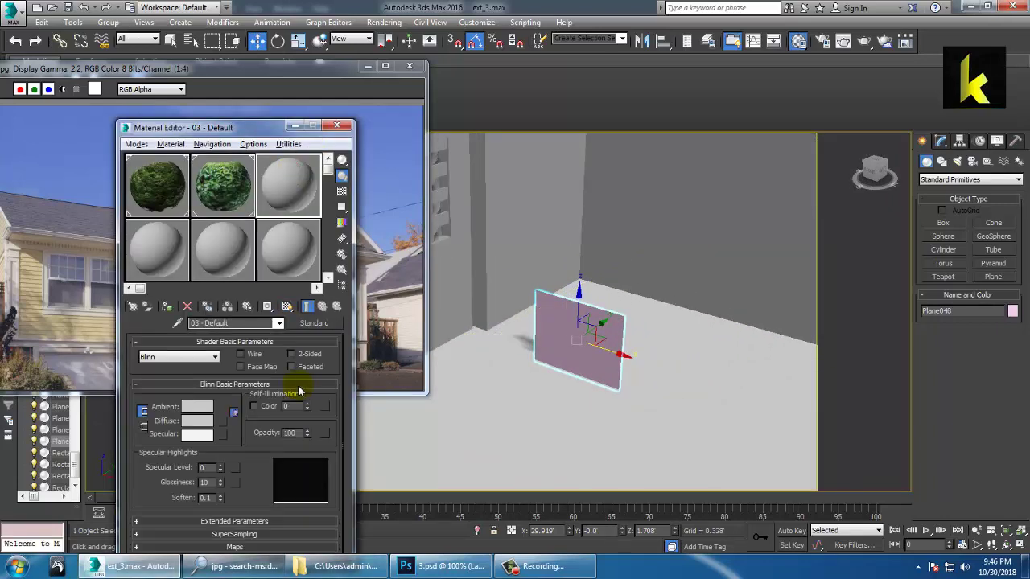
left_click(223, 428)
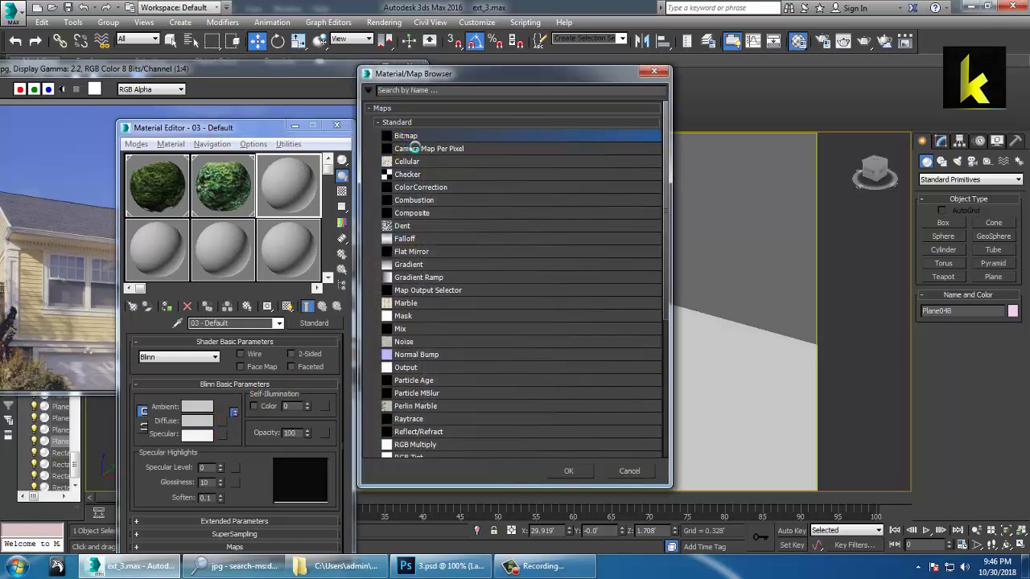
double_click(404, 136)
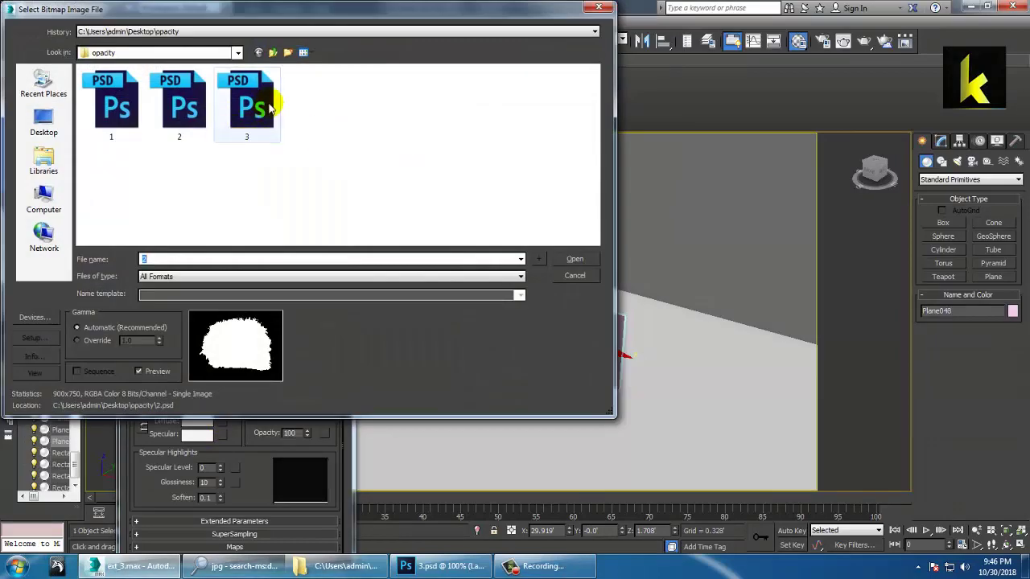
left_click(273, 52)
key("d")
key("d")
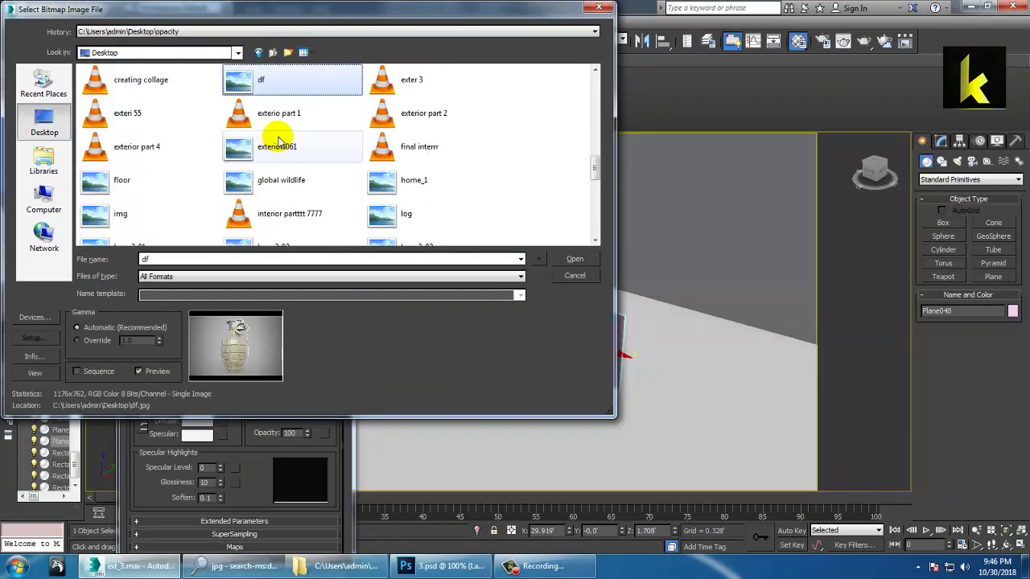
double_click(397, 88)
double_click(247, 101)
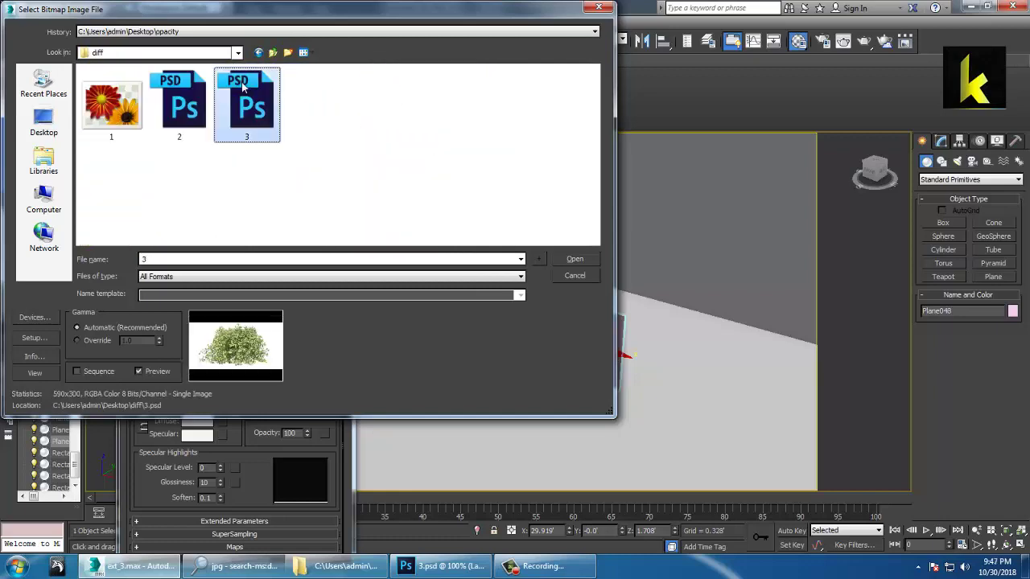
left_click(264, 315)
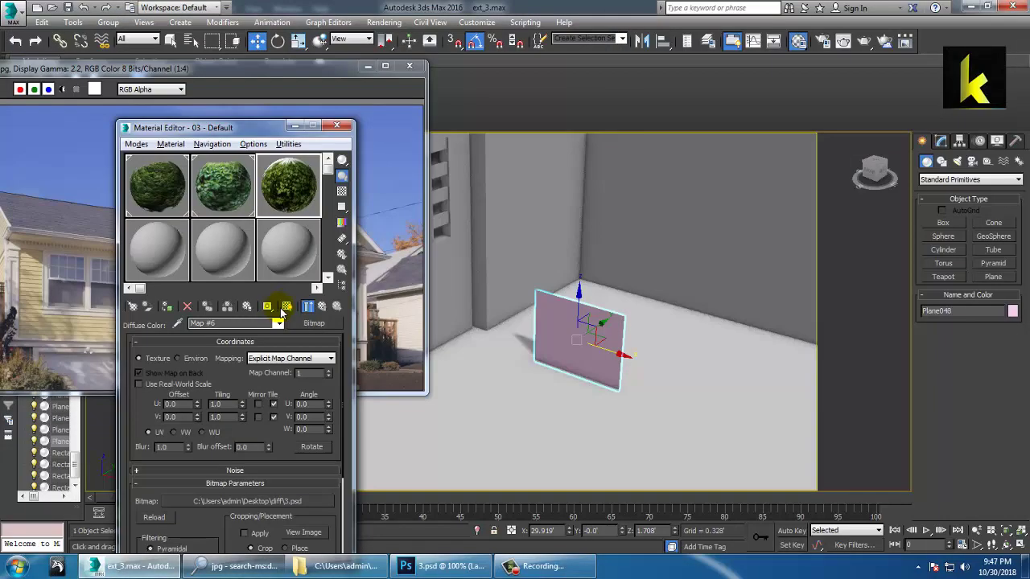
Assign the third material to the selected plane and show its diffuse map in the viewport
left_click(286, 307)
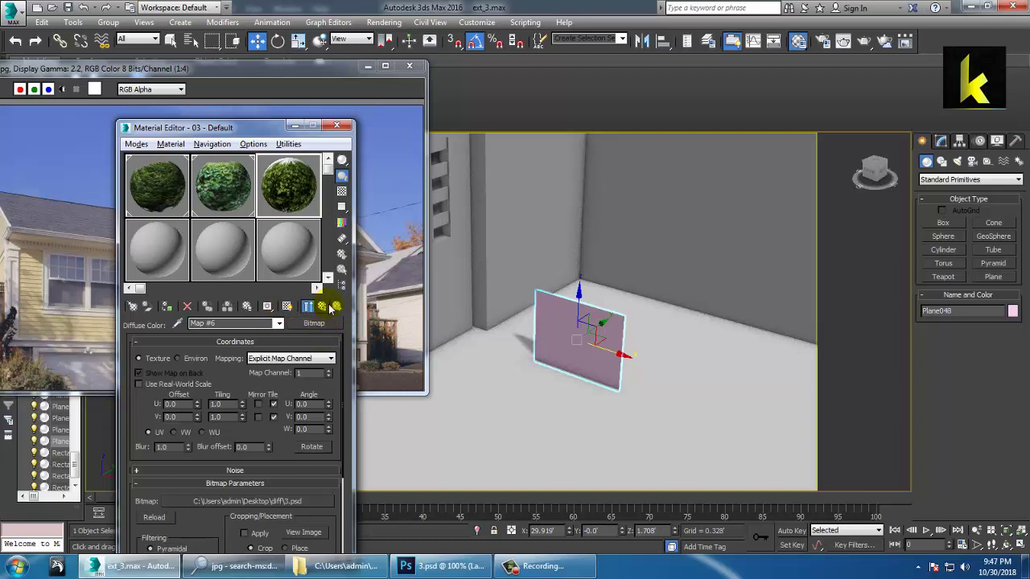
left_click(166, 307)
left_click(287, 306)
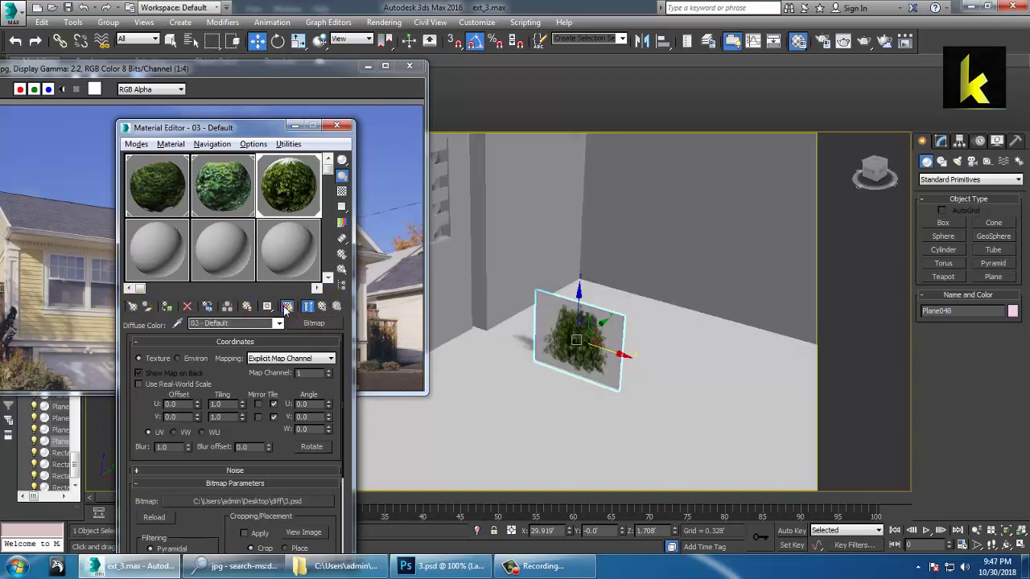
left_click(606, 351)
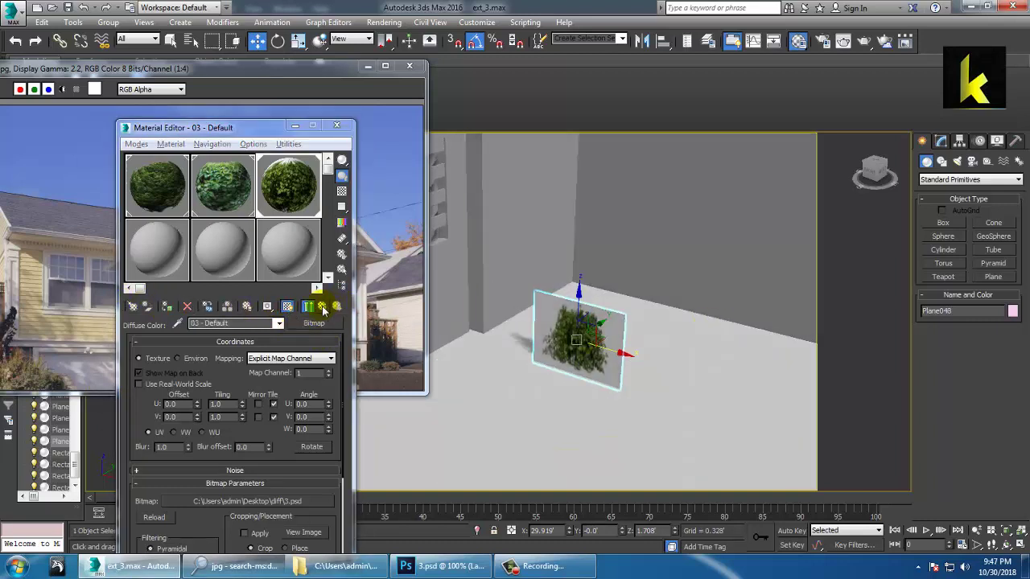
Load 3.psd from the opacity folder as the material's opacity bitmap, using collapsed layers
left_click(322, 307)
left_click(325, 434)
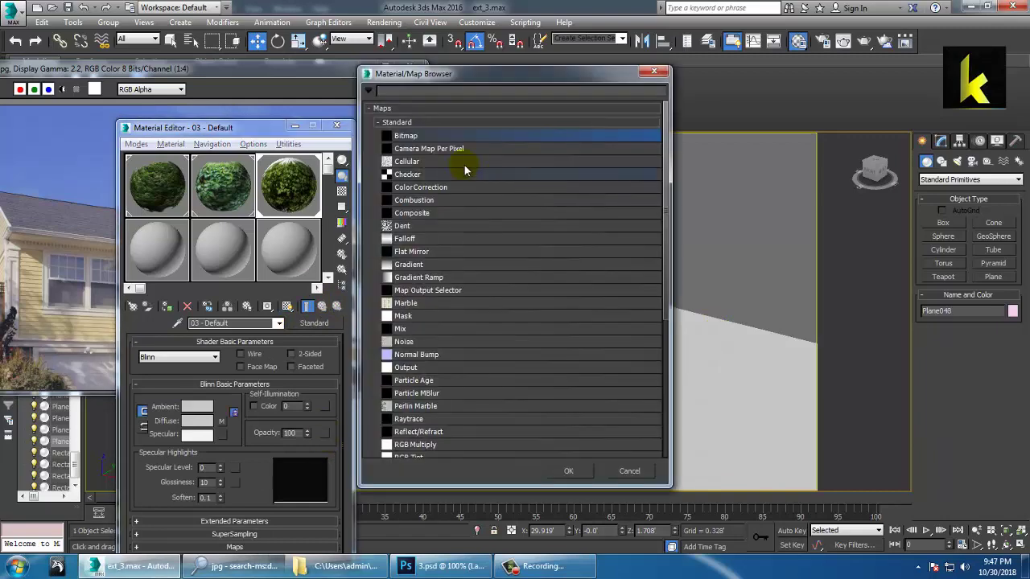
double_click(405, 136)
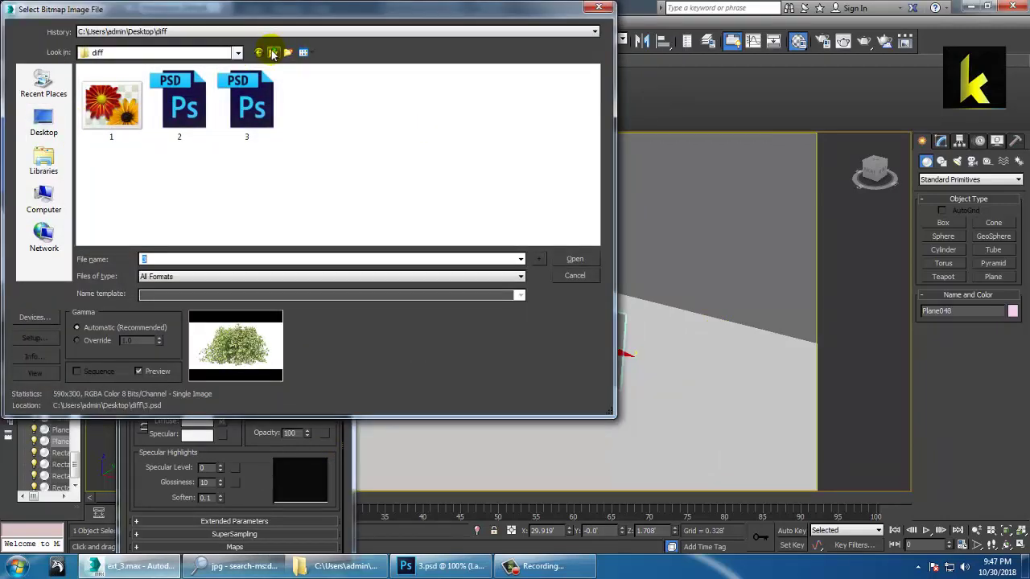
left_click(272, 52)
scroll(299, 125, "down", 5)
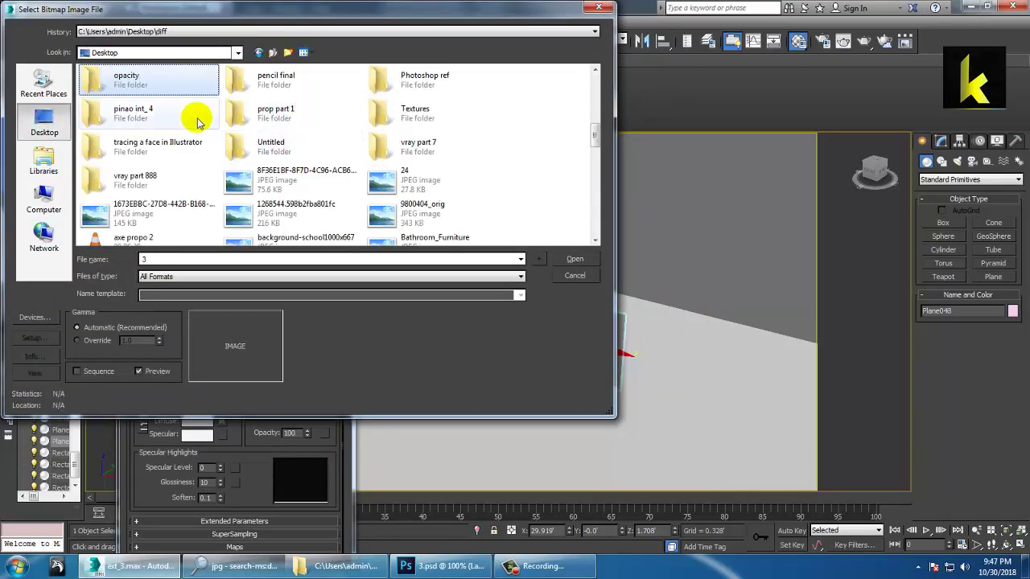
left_click(129, 87)
double_click(130, 86)
double_click(245, 101)
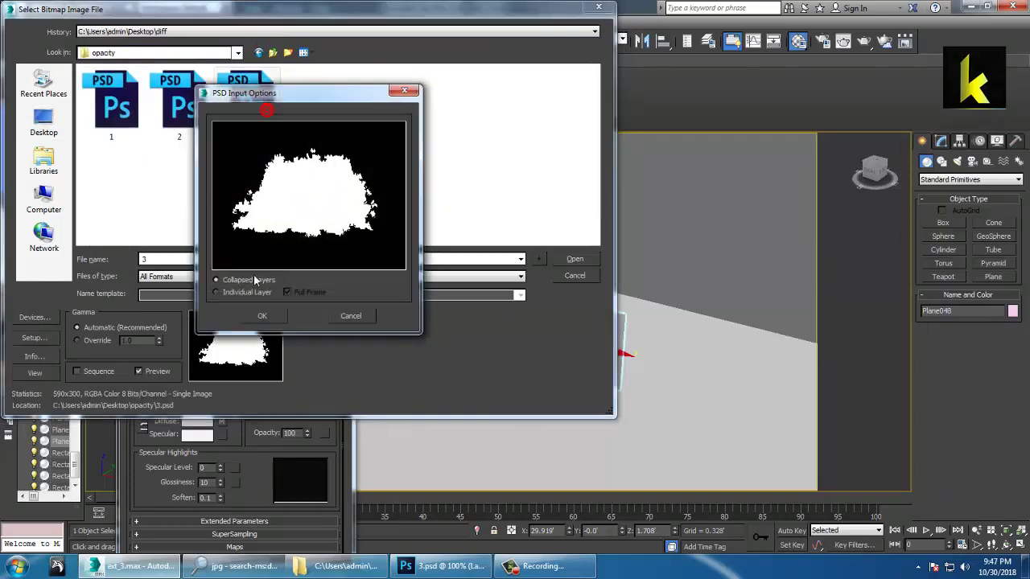
left_click(260, 315)
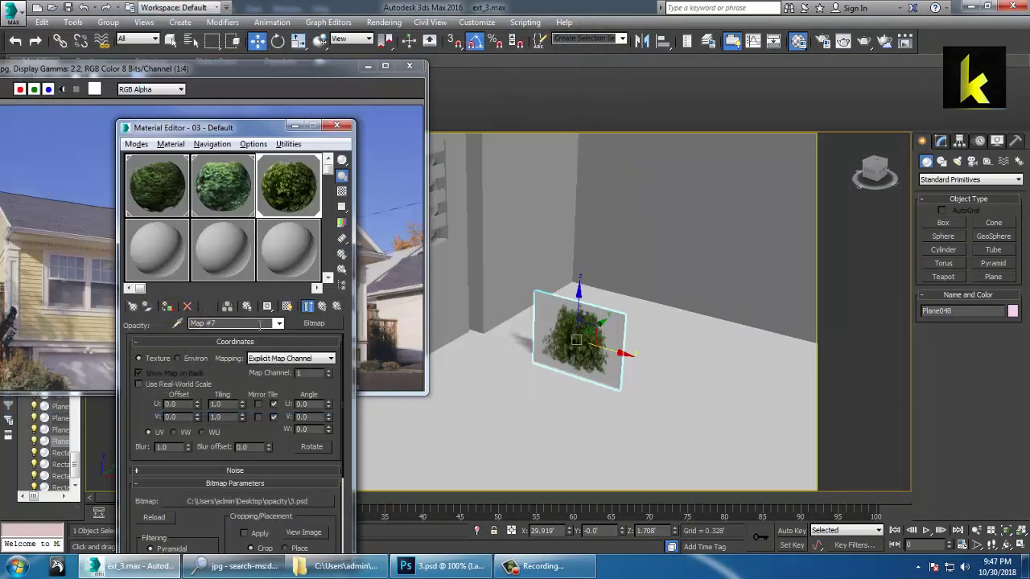
Show the complete bush material with its cutout transparency on the plane in the viewport and inspect it up close
left_click(307, 310)
left_click(166, 307)
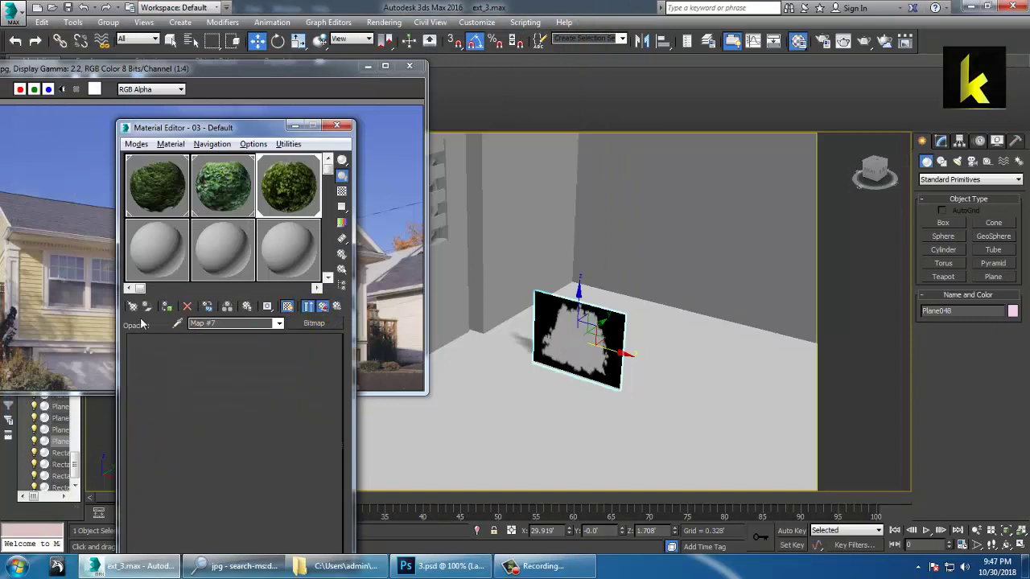
left_click(288, 306)
middle_click_drag(642, 330, 649, 303, "alt")
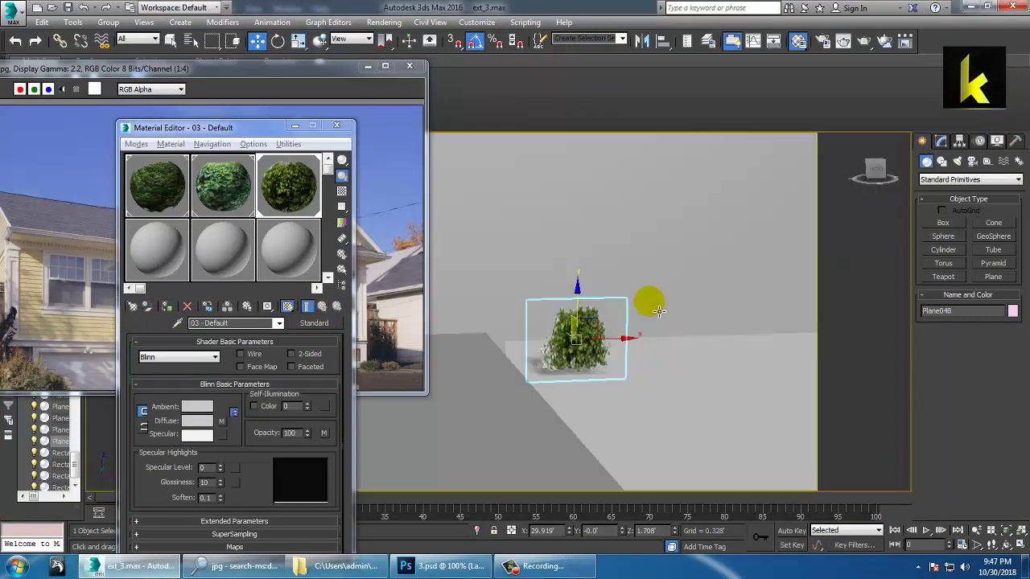
scroll(649, 303, "up", 2)
mouse_move(609, 331)
middle_mouse_down("alt")
mouse_move(684, 296)
mouse_move(602, 310)
middle_mouse_up("alt")
scroll(603, 330, "up", 3)
scroll(674, 308, "down", 2)
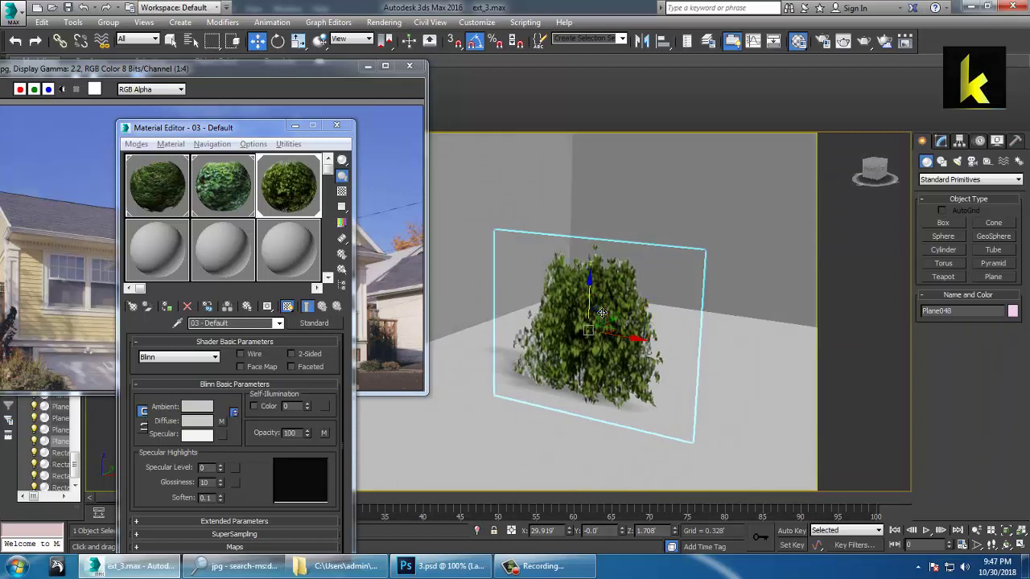
Lower the bush plane to a height of about 0.965 ft so the foliage base meets the ground
left_click_drag(602, 313, 620, 414)
key("r")
key("w")
middle_click_drag(620, 413, 611, 398, "alt")
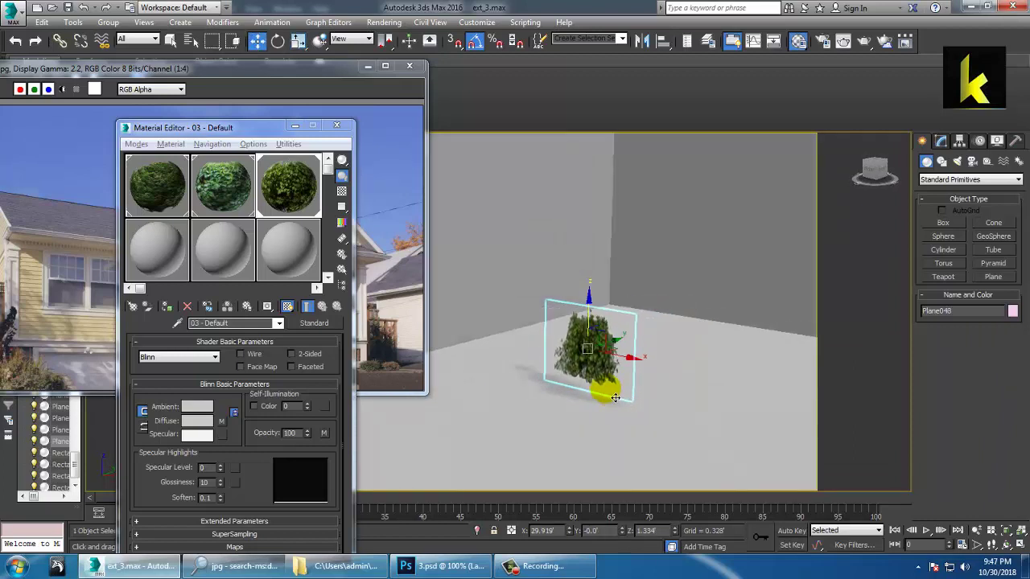
scroll(613, 394, "up", 6)
left_click_drag(620, 386, 603, 367)
key("r")
key("w")
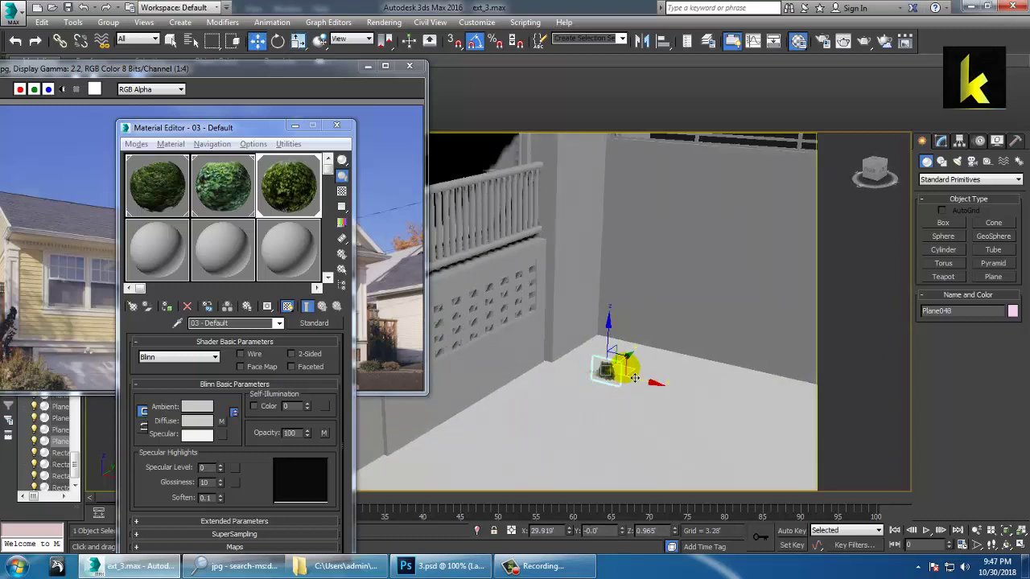
Make one rotated copy of the bush plane, turned 90° about the vertical axis to cross the original
mouse_move(635, 378)
middle_mouse_down("alt")
mouse_move(595, 382)
mouse_move(625, 375)
middle_mouse_up("alt")
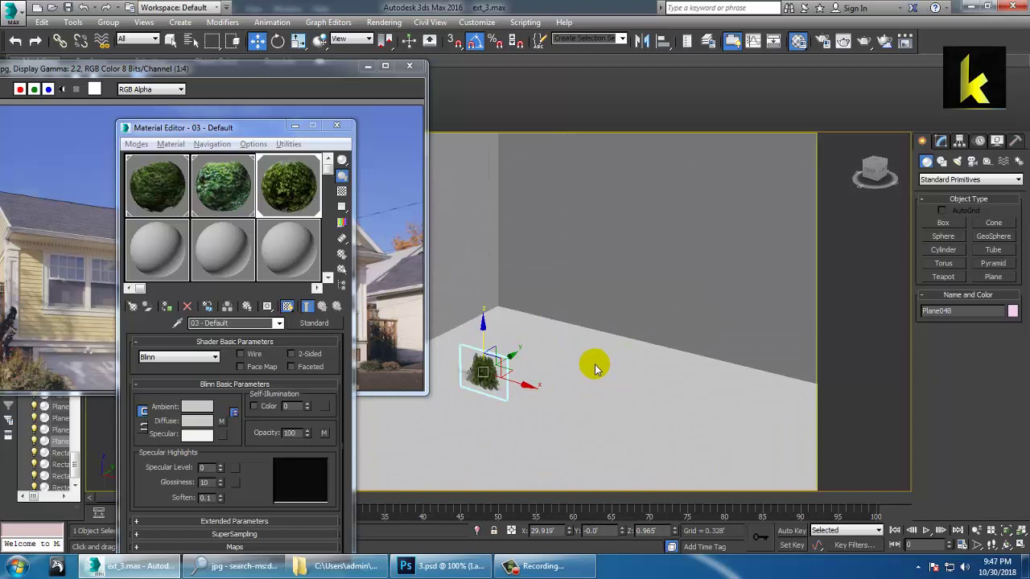
key("e")
mouse_move(511, 401)
left_mouse_down("shift")
mouse_move(494, 426)
mouse_move(498, 418)
left_mouse_up("shift")
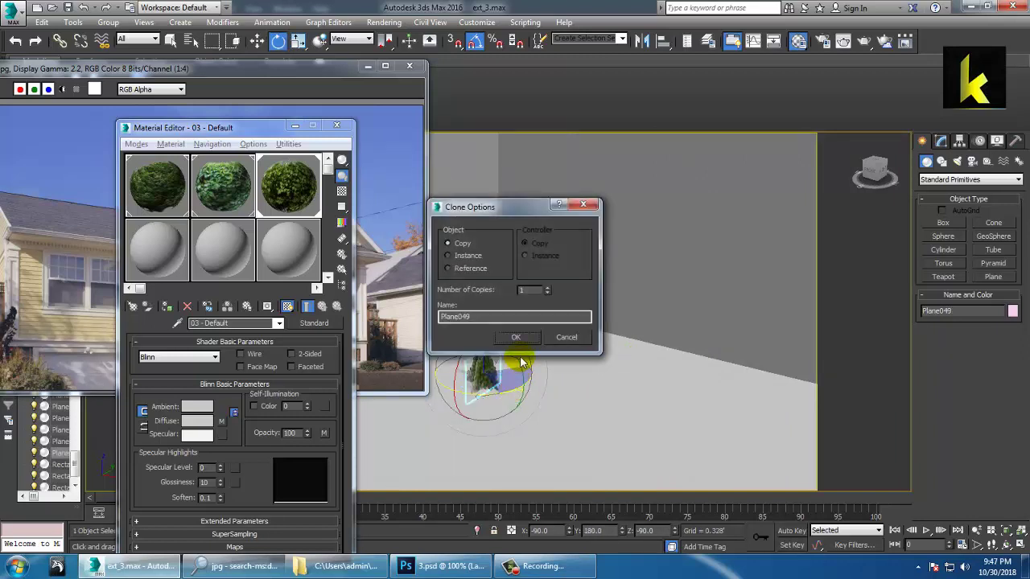
left_click(519, 338)
Select both crossed bush planes and group them as Group001
middle_click_drag(515, 362, 581, 350)
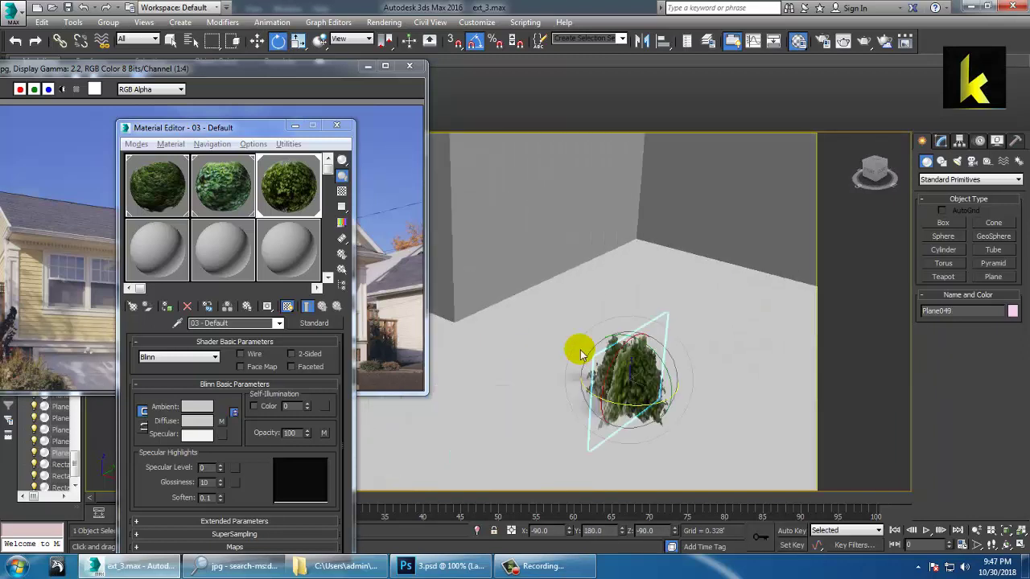
left_click(654, 380, "ctrl")
key("w")
middle_click_drag(665, 374, 630, 365)
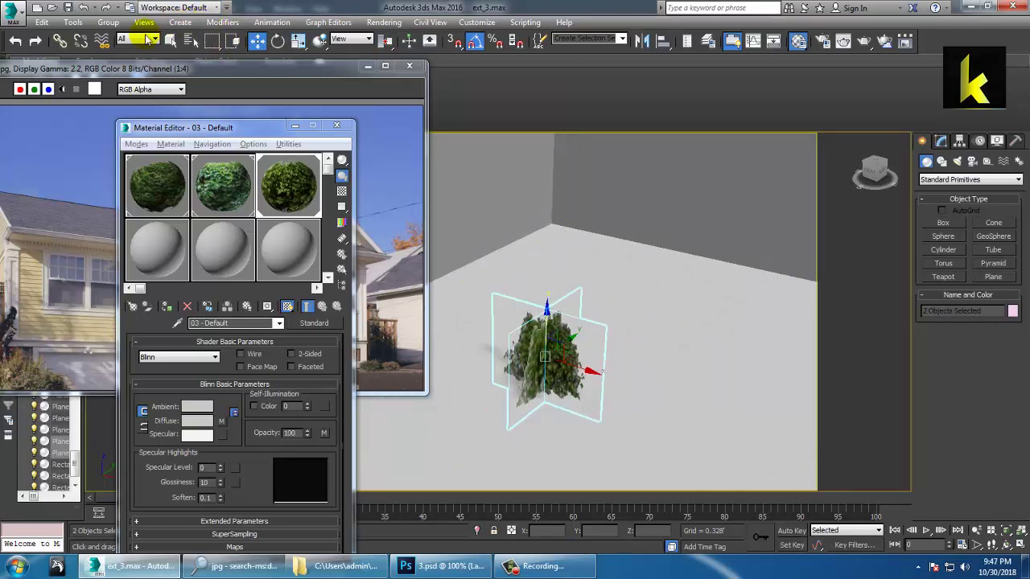
left_click(107, 23)
left_click(124, 39)
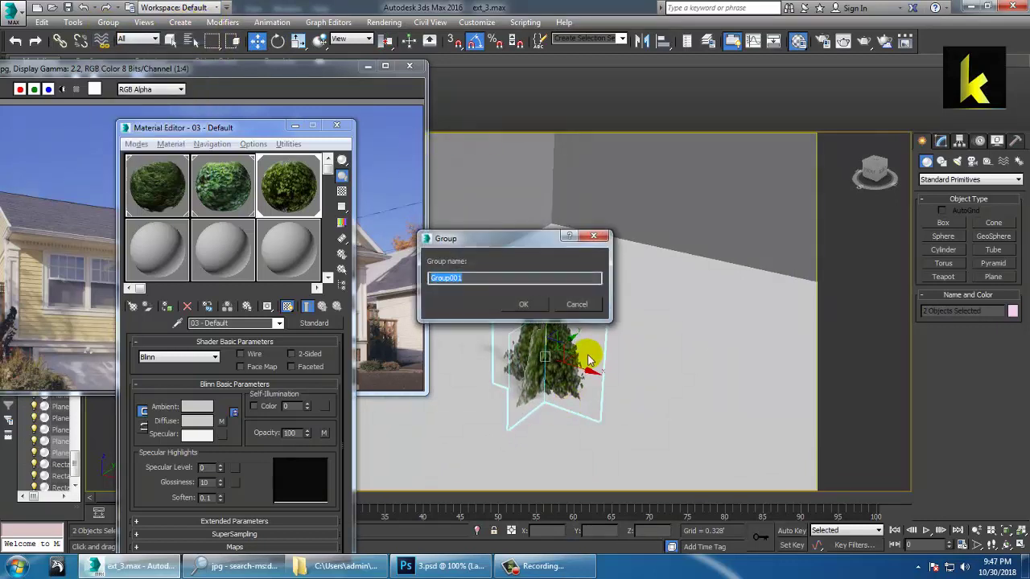
left_click(538, 306)
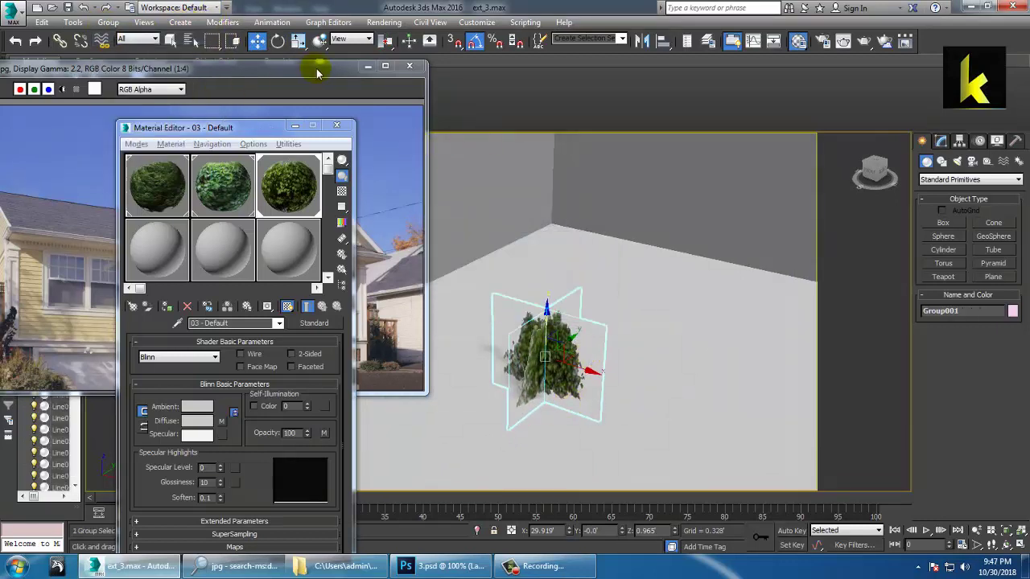
Minimize the Material Editor and reference image windows, and start Object Paint with the selected bush group
left_click(294, 129)
left_click(368, 65)
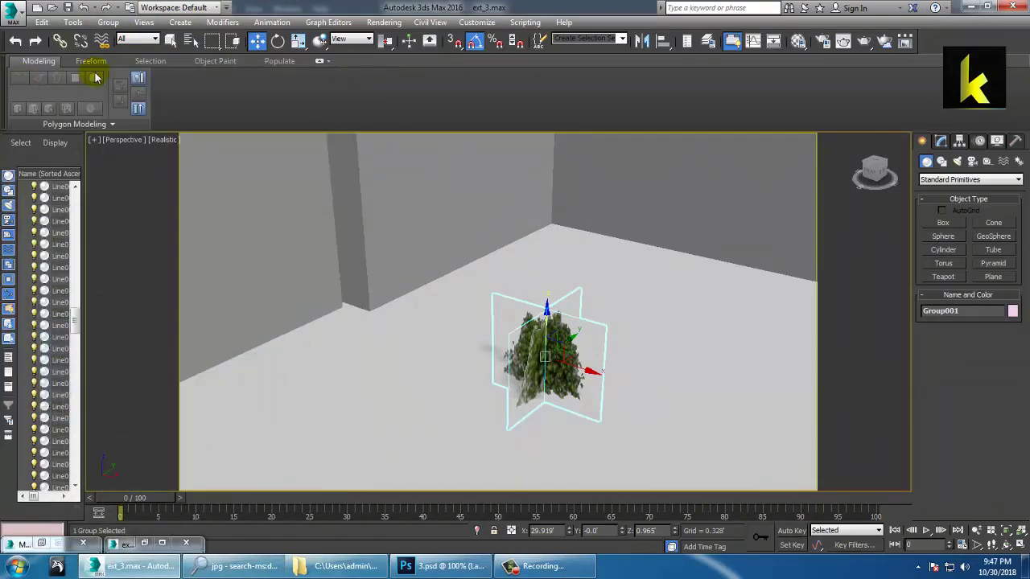
left_click(209, 61)
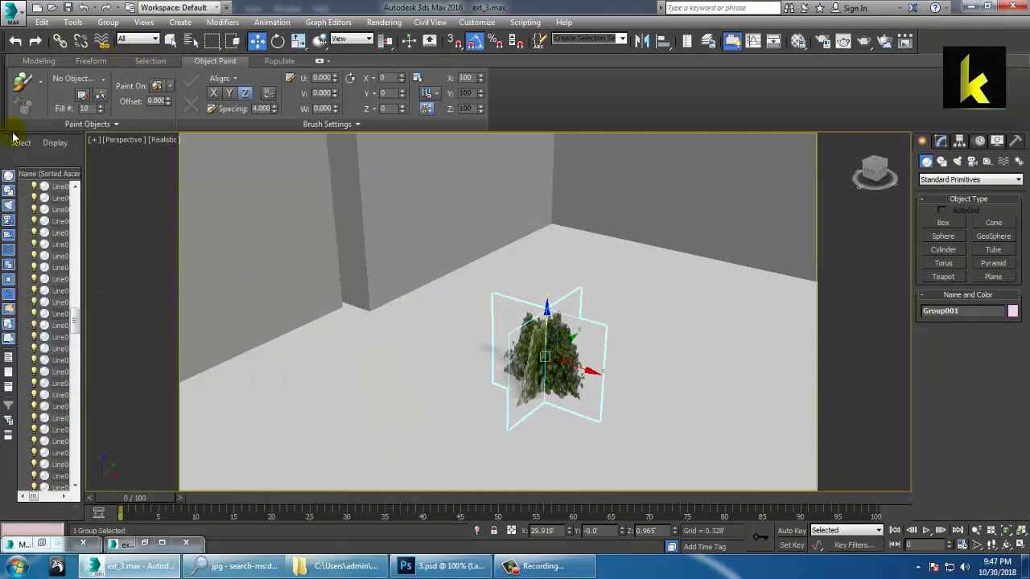
left_click(41, 83)
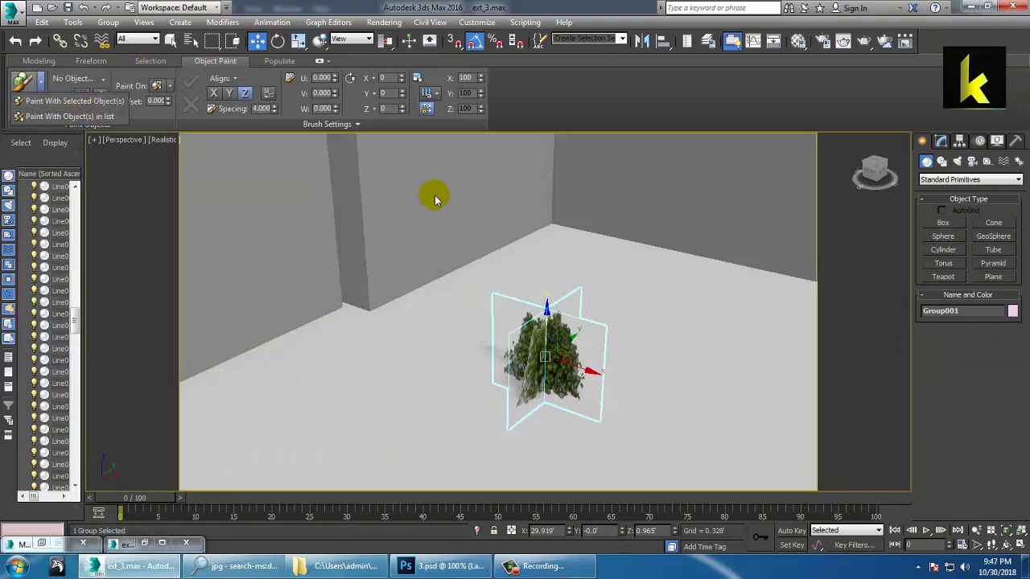
left_click(63, 101)
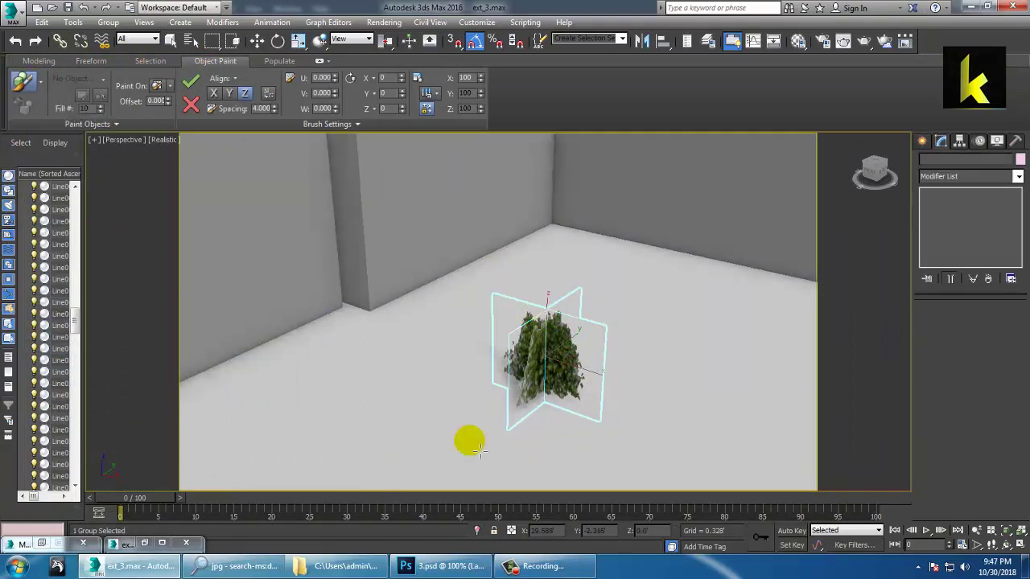
Try painting strips of bush copies freehand across the ground in front of the house, undoing the first stroke
scroll(478, 449, "down", 5)
middle_click_drag(475, 415, 409, 350)
mouse_move(374, 465)
left_mouse_down()
mouse_move(466, 452)
mouse_move(547, 462)
left_mouse_up()
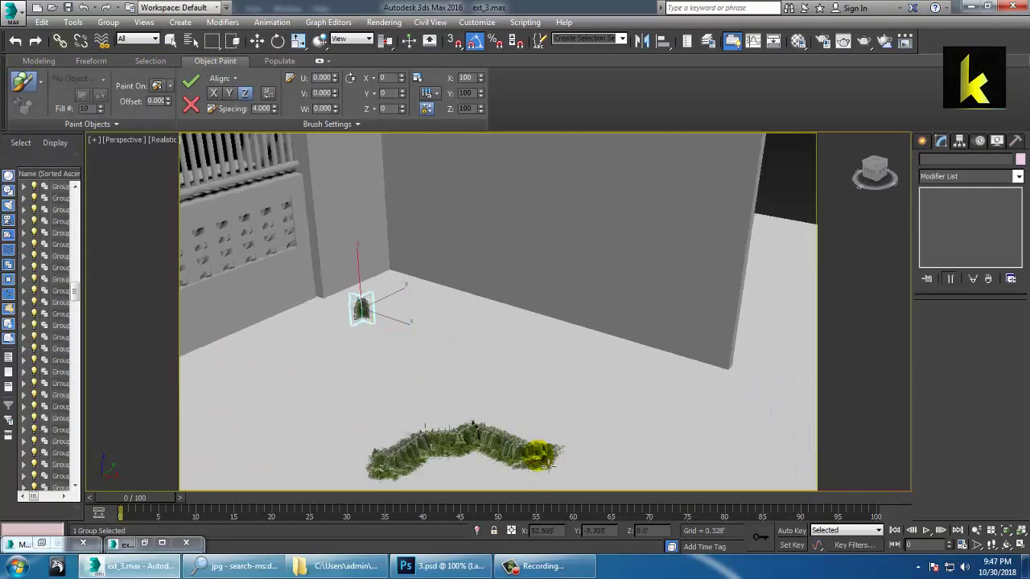
key("ctrl+z")
middle_click_drag(494, 437, 586, 381)
left_click_drag(548, 401, 667, 395)
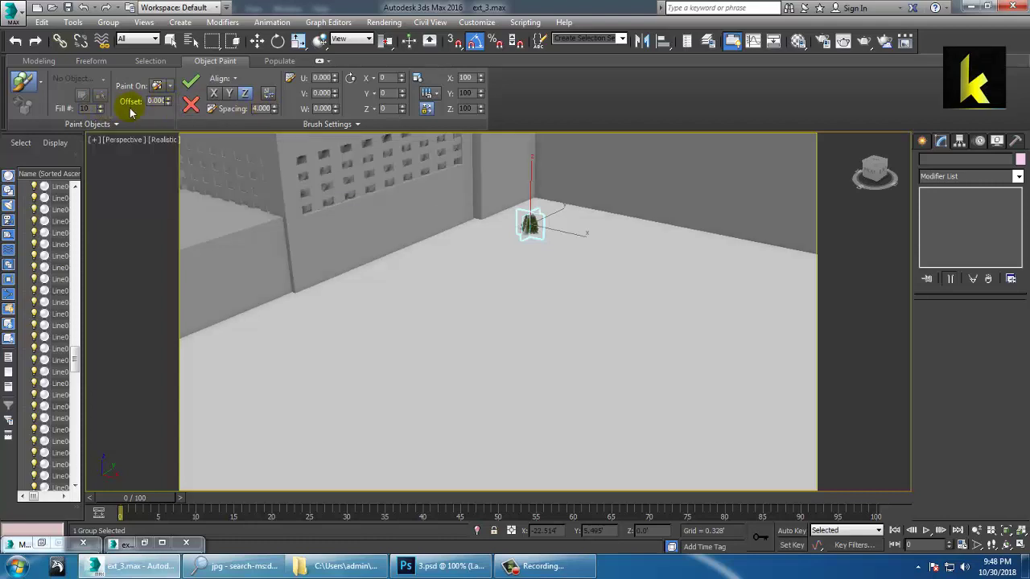
left_click(41, 82)
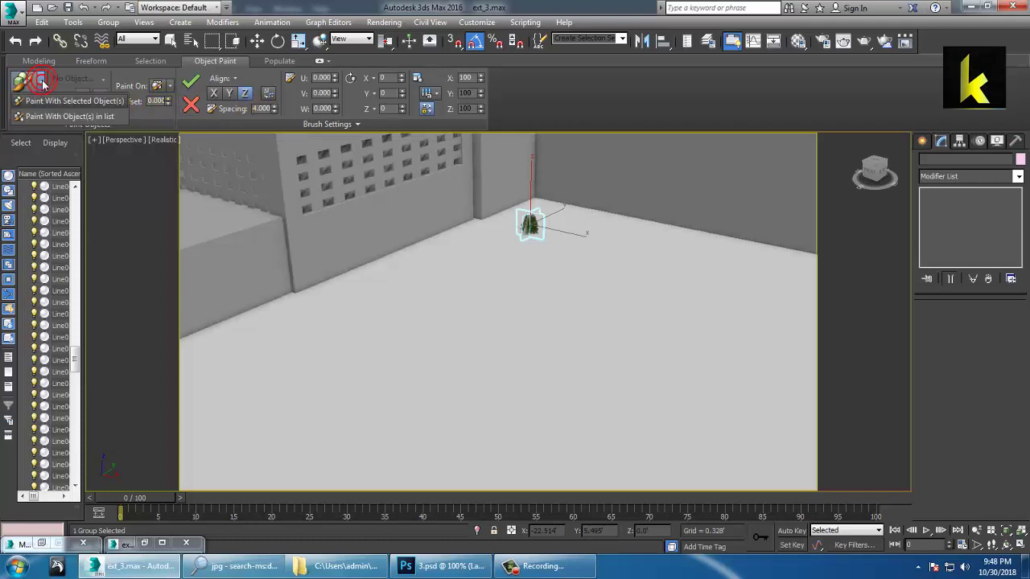
key("Escape")
key("w")
right_click(398, 317)
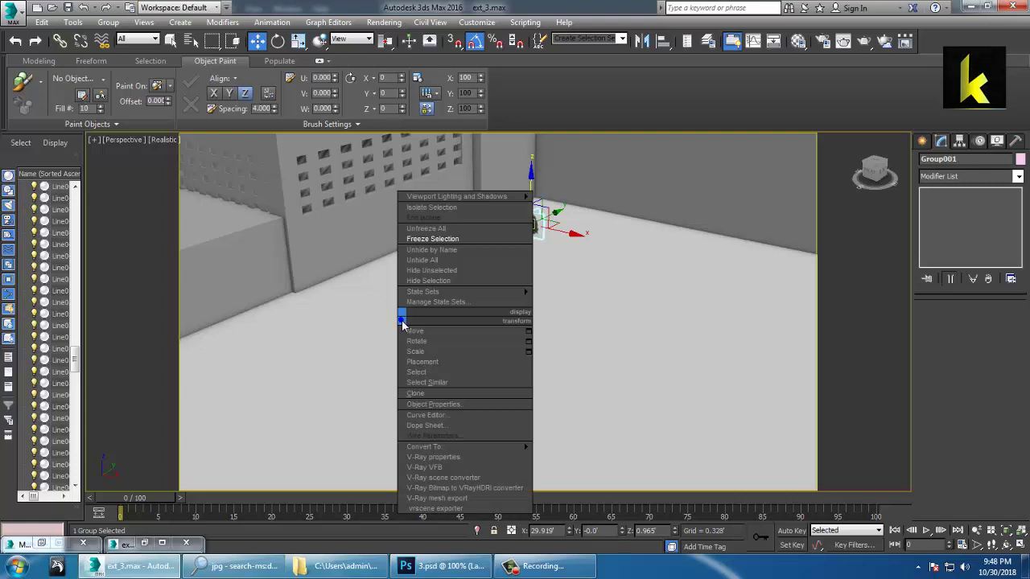
left_click(439, 239)
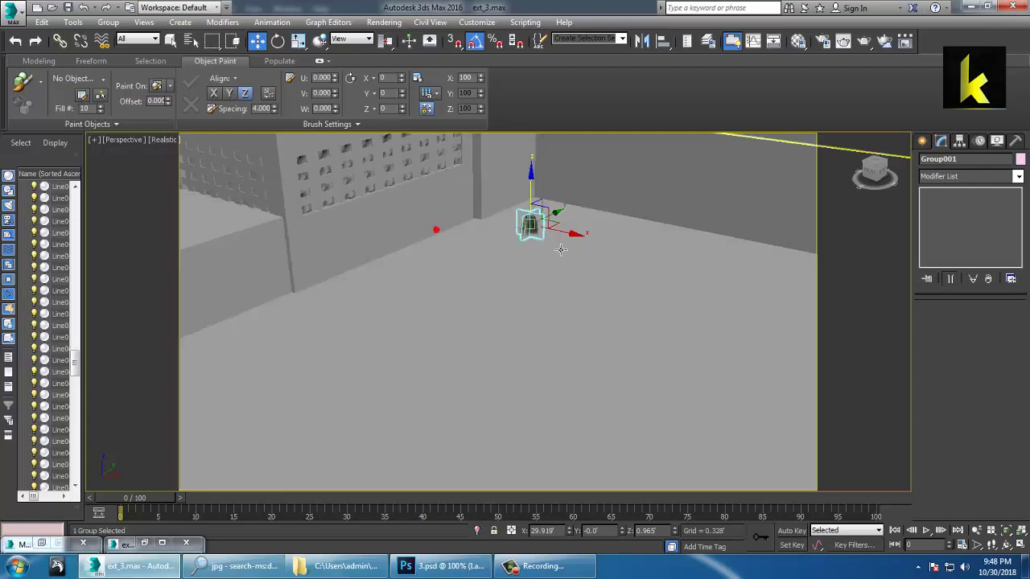
Try painting a freehand strip of bush copies across the ground, clearing away the painted copies
left_click(22, 81)
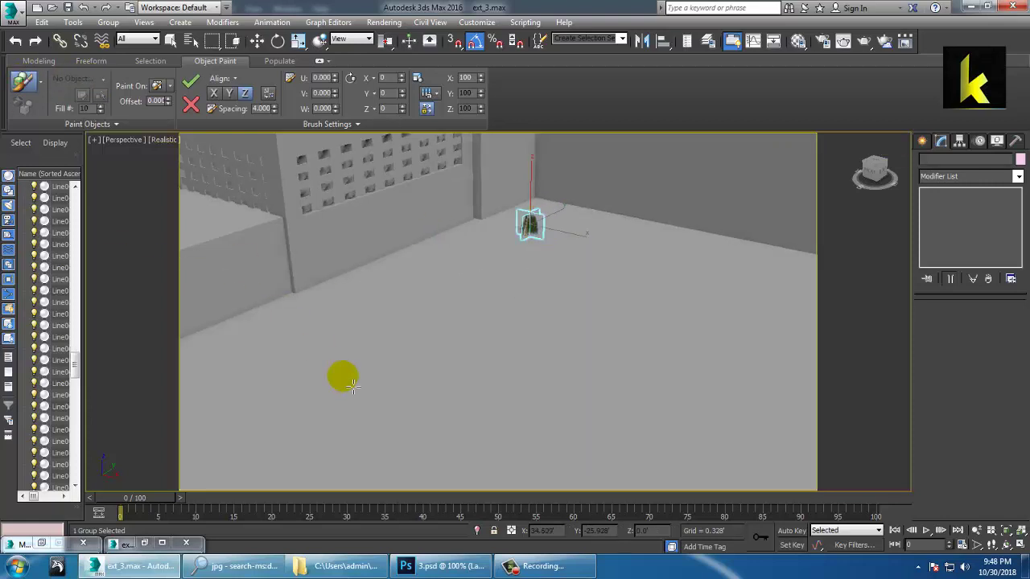
left_click(342, 376)
mouse_move(532, 328)
left_mouse_down()
mouse_move(488, 382)
mouse_move(655, 428)
mouse_move(621, 345)
left_mouse_up()
scroll(601, 362, "up", 4)
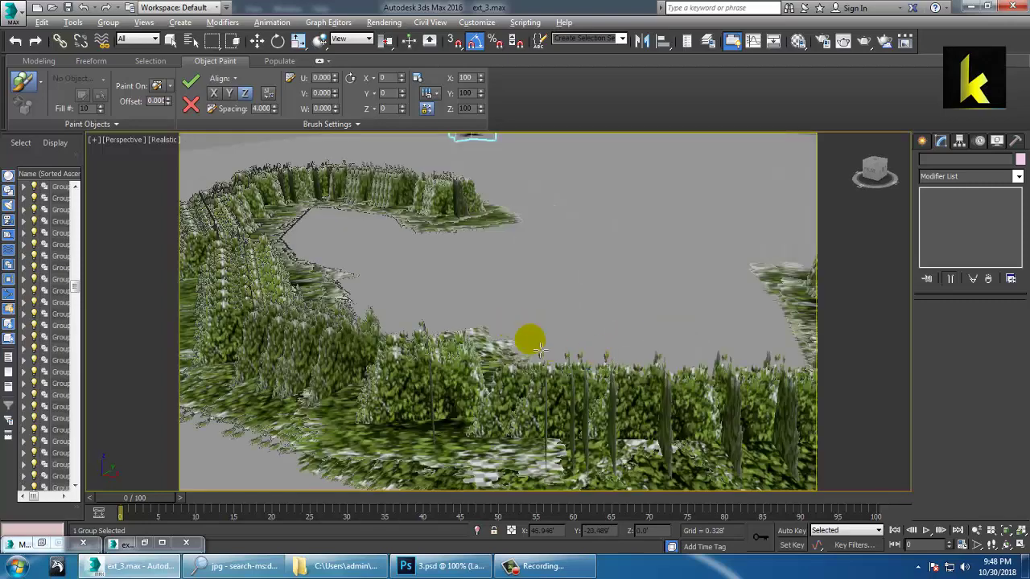
key("ctrl+z")
scroll(529, 340, "down", 5)
right_click(531, 340)
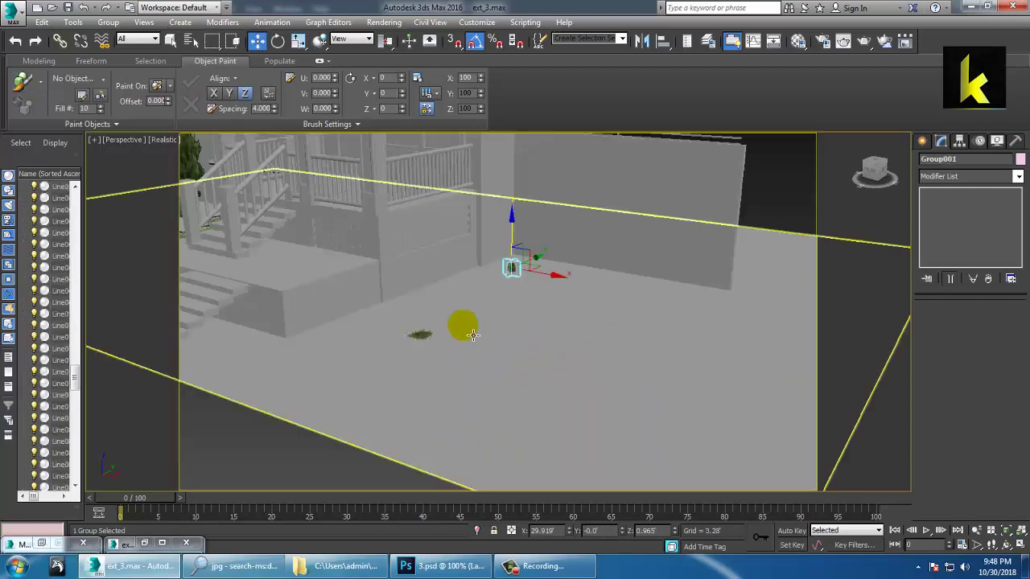
left_click(420, 335)
key("Delete")
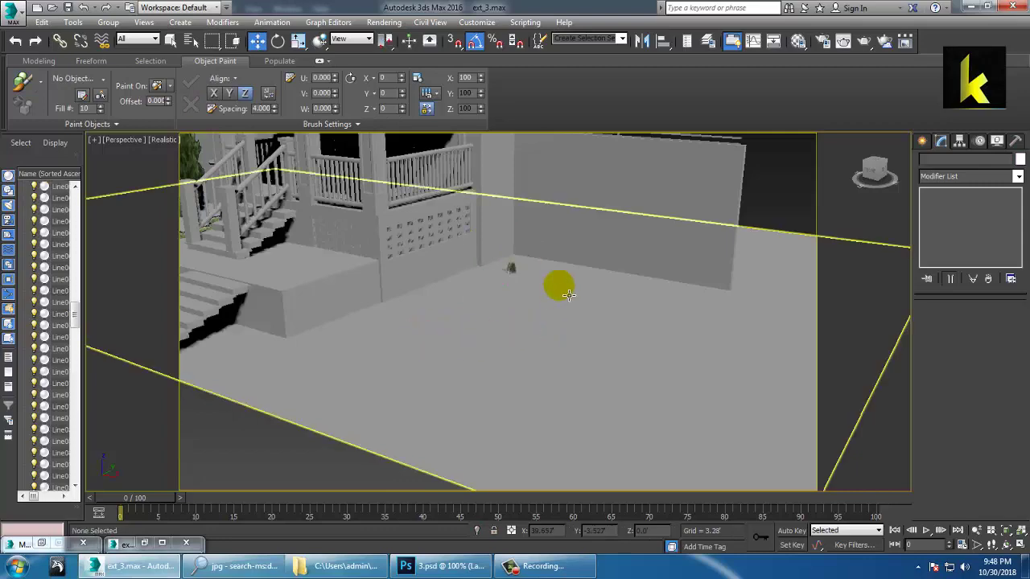
Select the remaining crossed bush group in the corner beside the house and scale it up uniformly
left_click(510, 268)
middle_click_drag(523, 310, 505, 370, "alt")
scroll(512, 338, "up", 5)
scroll(507, 369, "up", 4)
key("r")
left_click_drag(545, 354, 520, 322)
key("w")
scroll(572, 324, "down", 8)
middle_click_drag(572, 325, 569, 355, "alt")
scroll(575, 348, "up", 3)
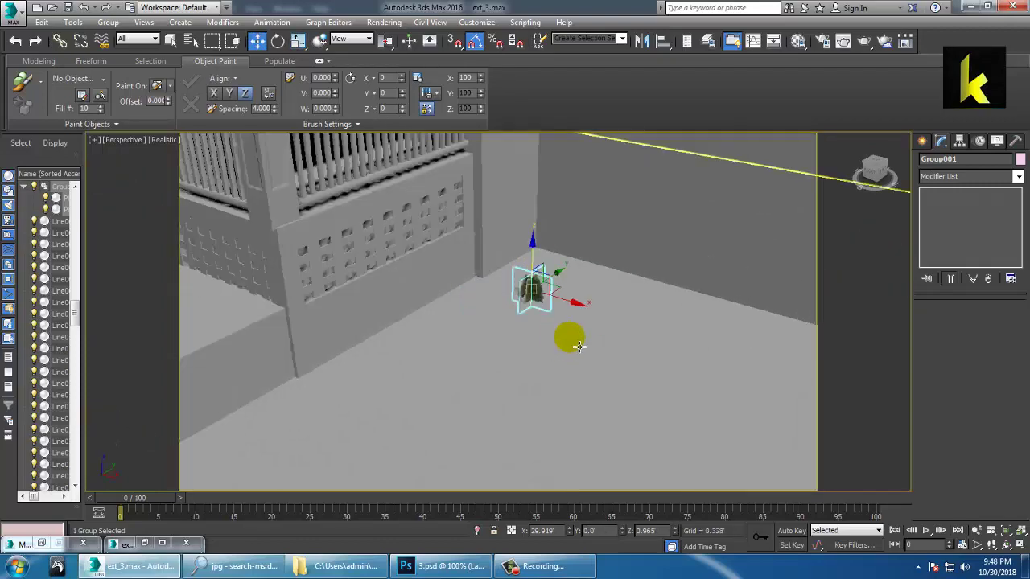
Make one copy of the bush group about 7.2' along the X axis, named Group002
left_click_drag(583, 315, 653, 334, "shift")
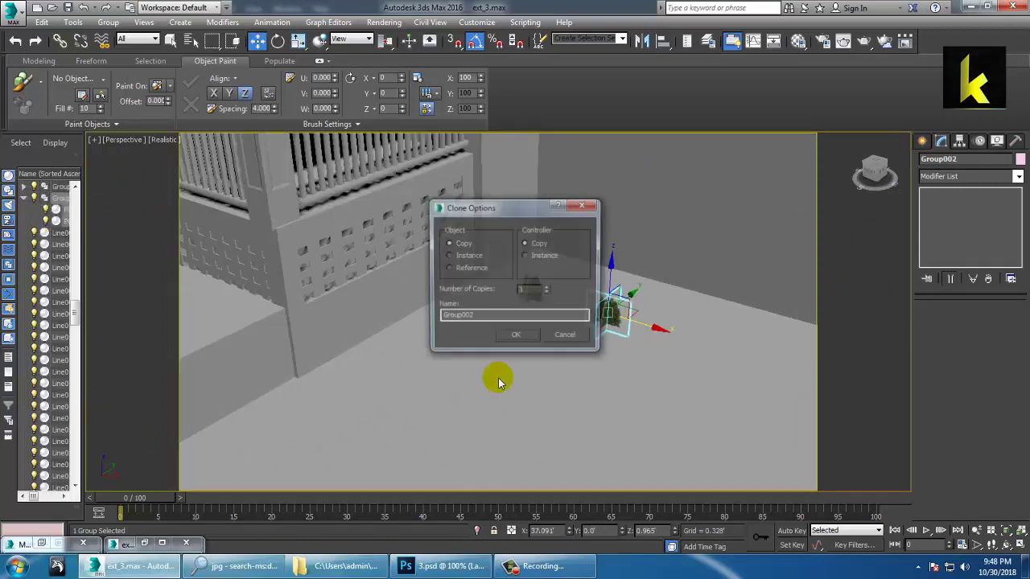
left_click(514, 337)
middle_click_drag(515, 342, 545, 340, "alt")
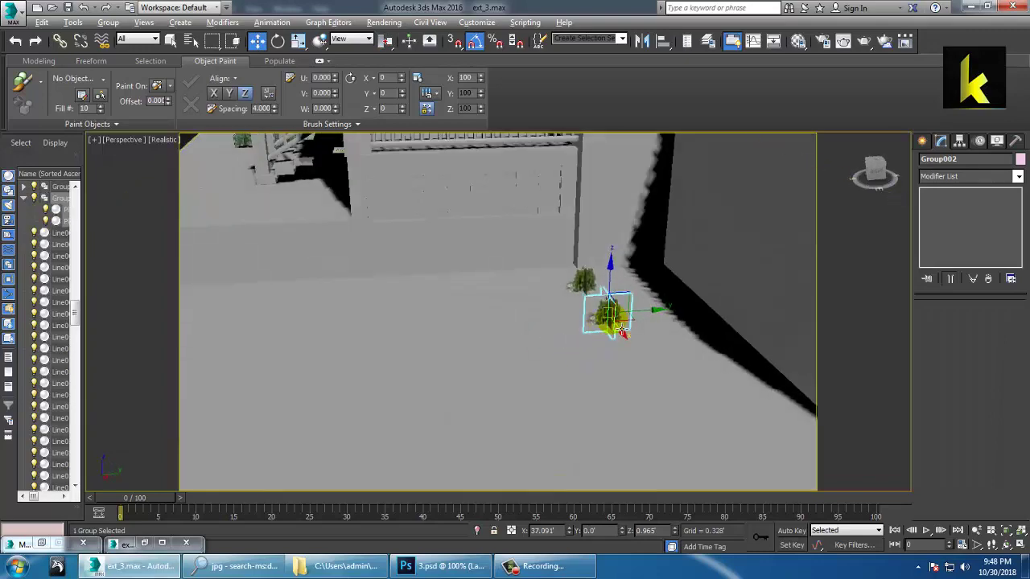
scroll(636, 302, "up", 5)
middle_click_drag(554, 285, 566, 313, "alt")
scroll(558, 285, "down", 4)
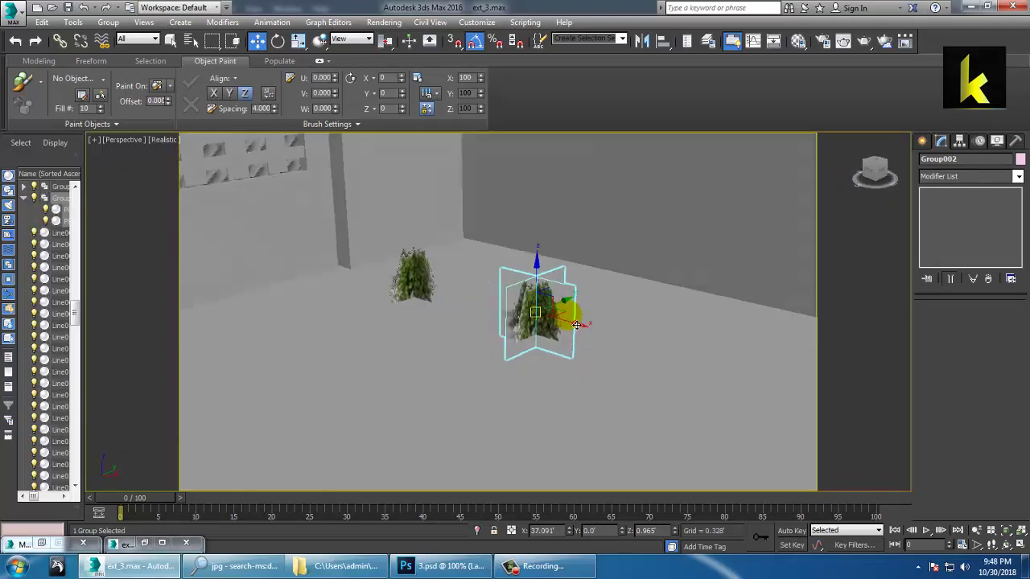
Select both bush groups and make one copy of the pair along the Y axis, towards the front of the ground
left_click(427, 288, "ctrl")
scroll(428, 288, "down", 5)
scroll(457, 282, "up", 2)
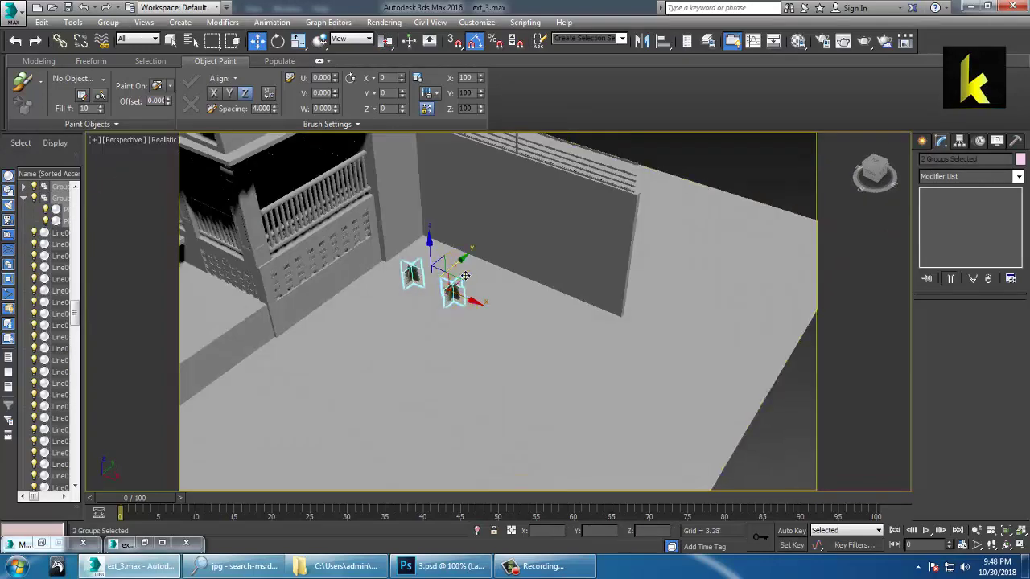
left_click_drag(465, 276, 455, 265, "shift")
left_click(517, 338)
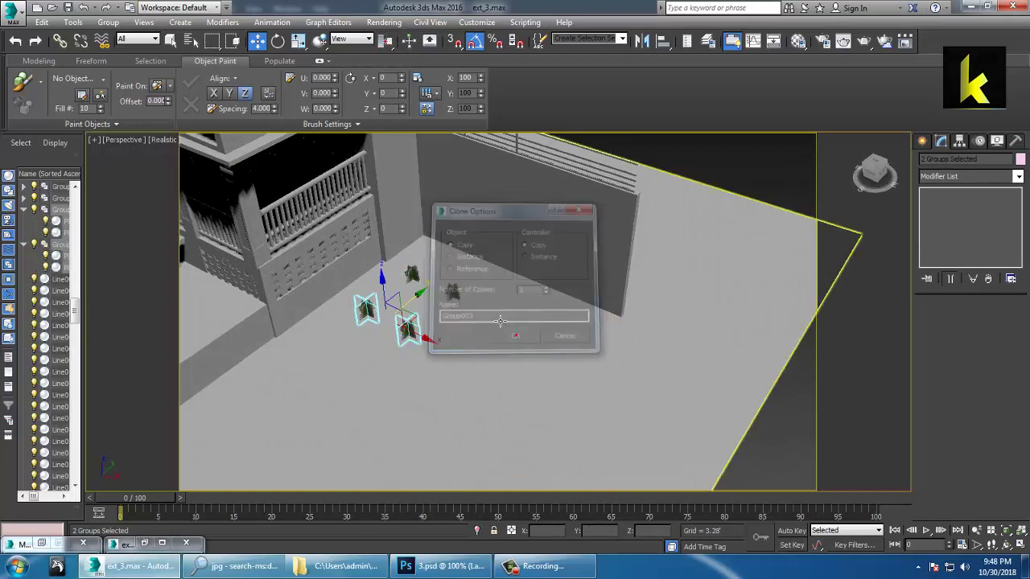
mouse_move(517, 337)
middle_mouse_down("alt")
mouse_move(432, 330)
mouse_move(461, 311)
middle_mouse_up("alt")
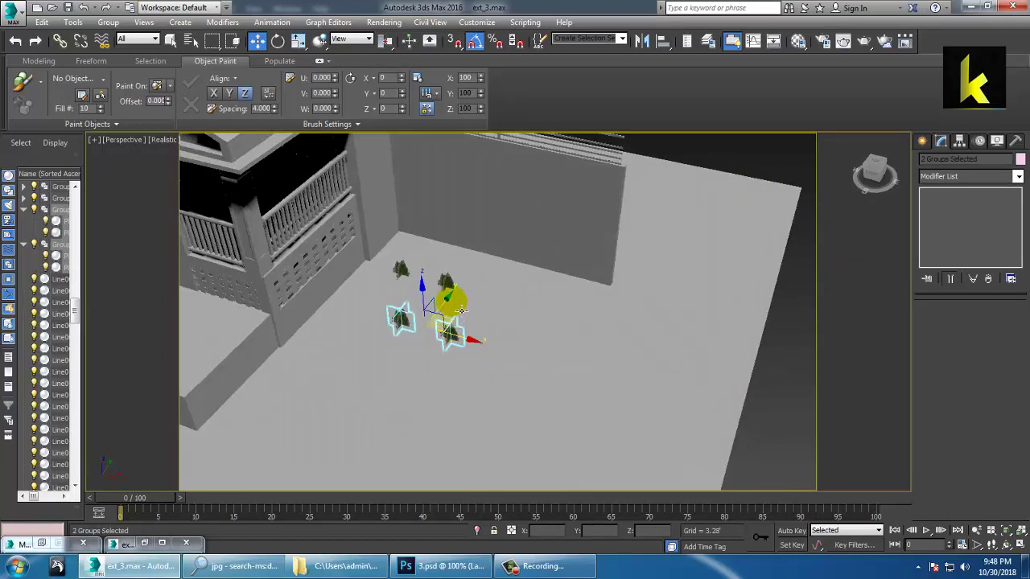
Select all four bush groups, copy them once along the X axis, and shift the copies forward along Y
left_click(400, 270, "ctrl")
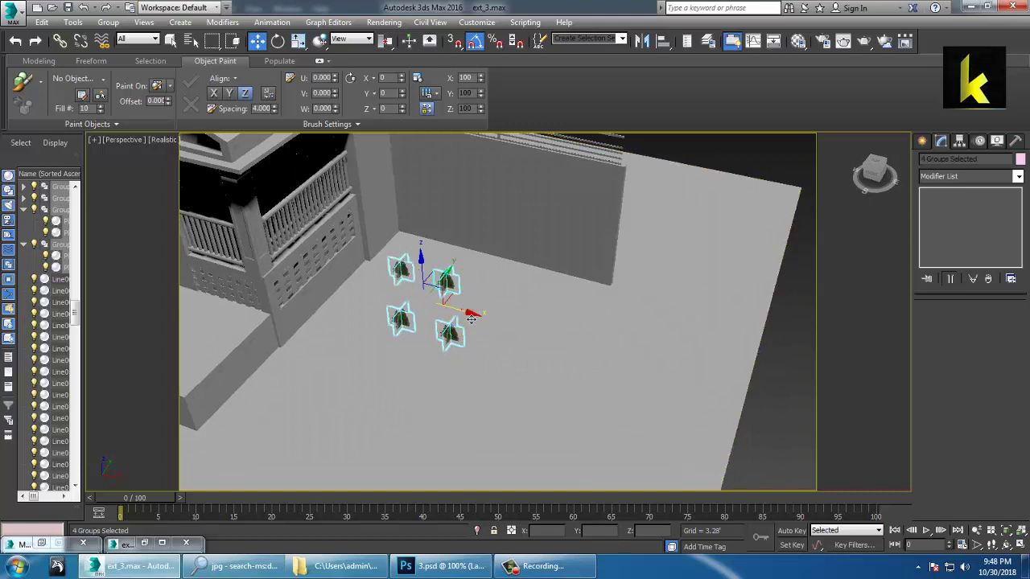
left_click_drag(461, 310, 551, 355, "shift")
left_click(523, 338)
middle_click_drag(524, 338, 541, 312, "alt")
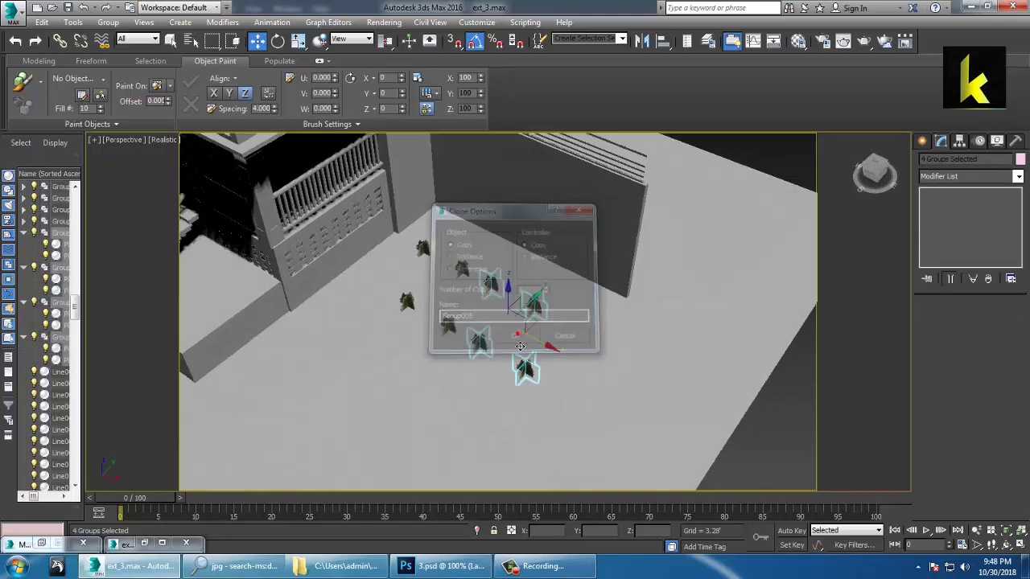
left_click_drag(540, 312, 524, 329)
Select all eight bush groups and make one copy of the set along the Y axis, towards the front steps' side
left_click(424, 306, "ctrl")
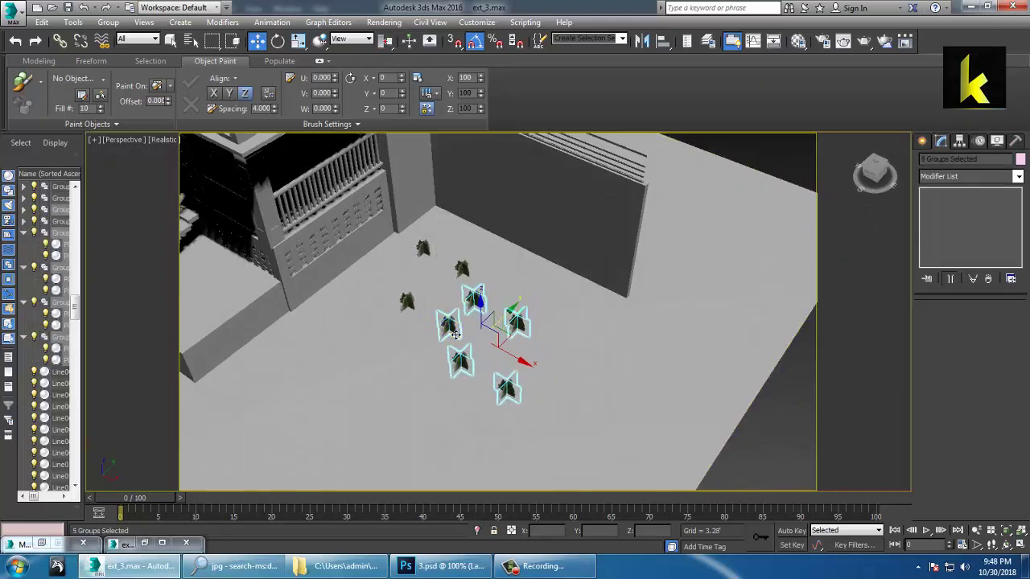
left_click(410, 301, "ctrl")
left_click(424, 248, "ctrl")
left_click(461, 269, "ctrl")
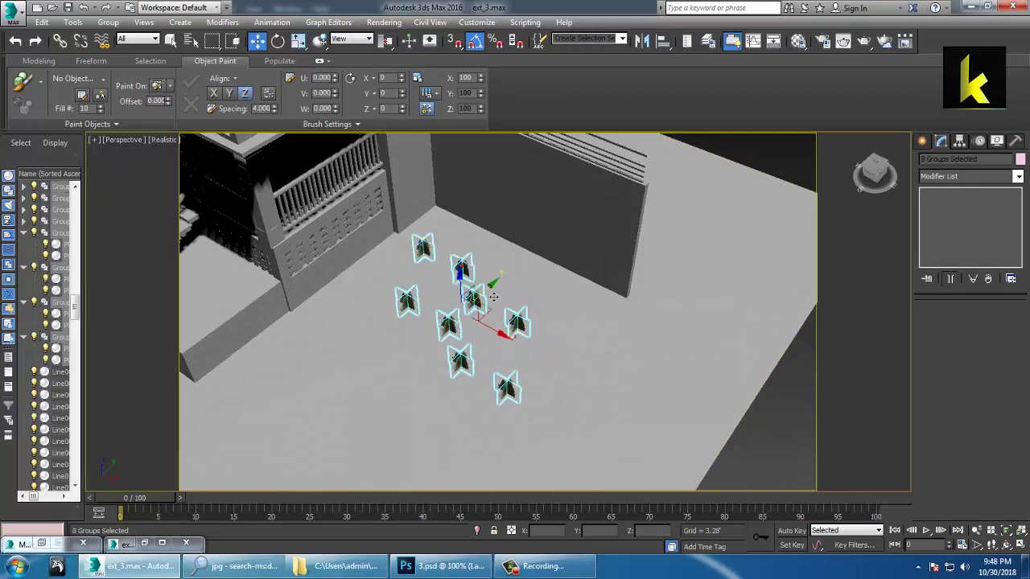
left_click_drag(496, 298, 441, 340, "shift")
key("ctrl+v")
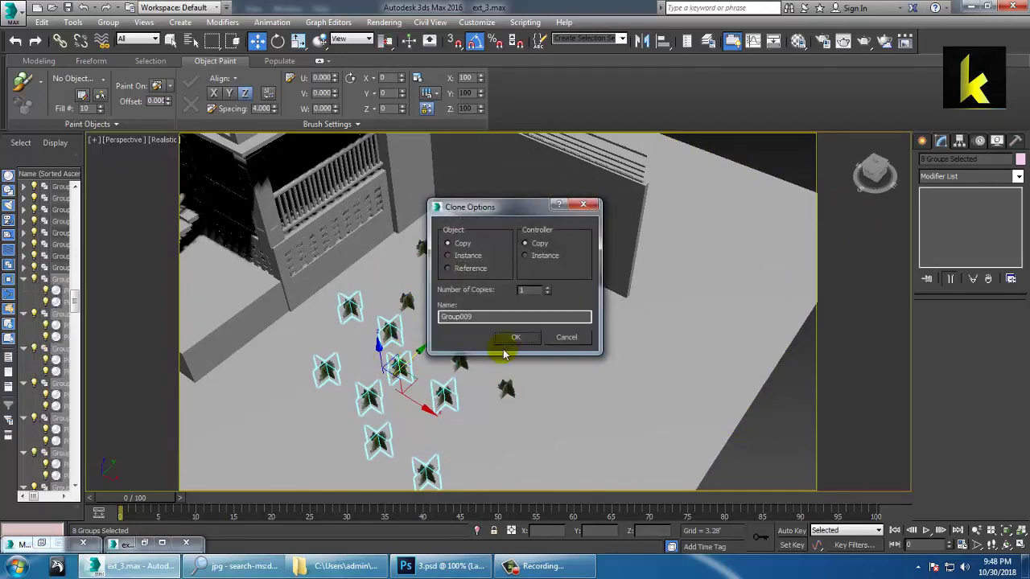
left_click(517, 338)
key("e")
mouse_move(414, 425)
left_mouse_down()
mouse_move(393, 426)
mouse_move(410, 424)
left_mouse_up()
key("w")
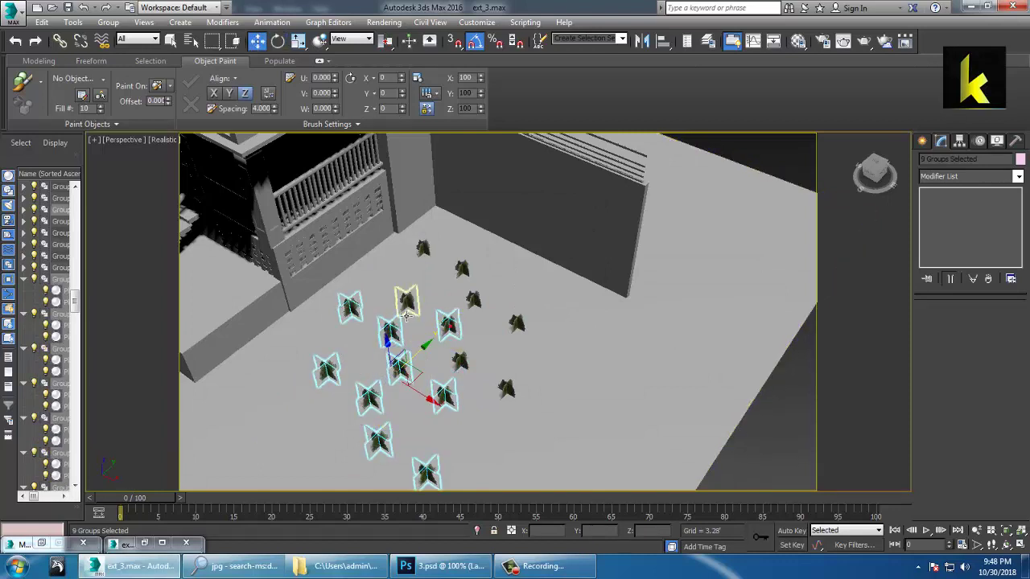
Select all sixteen bush groups without the ground and copy them once along Y, interleaving the copies with the originals
left_click(505, 388, "ctrl")
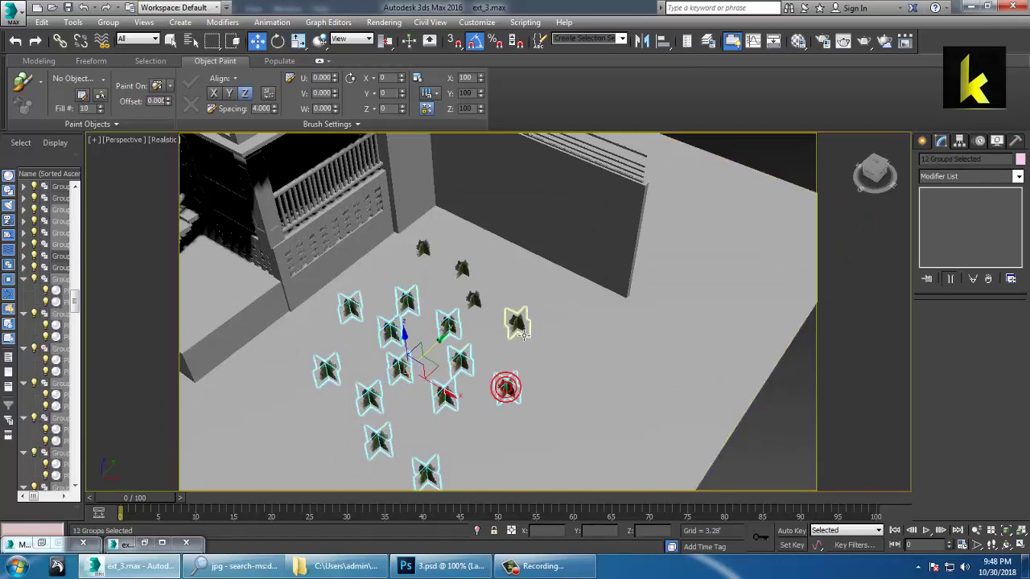
left_click(462, 272, "ctrl")
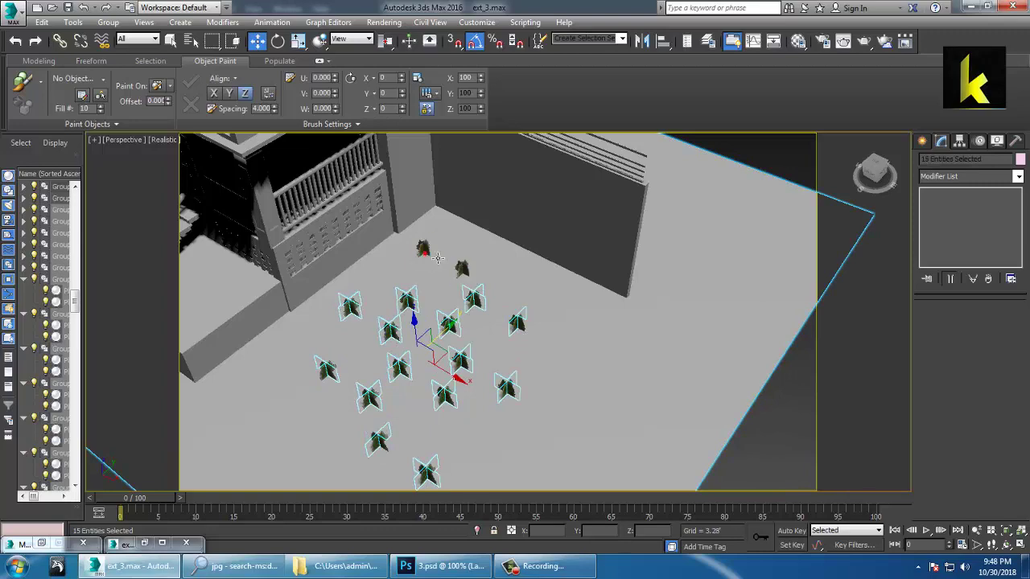
scroll(618, 370, "down", 5)
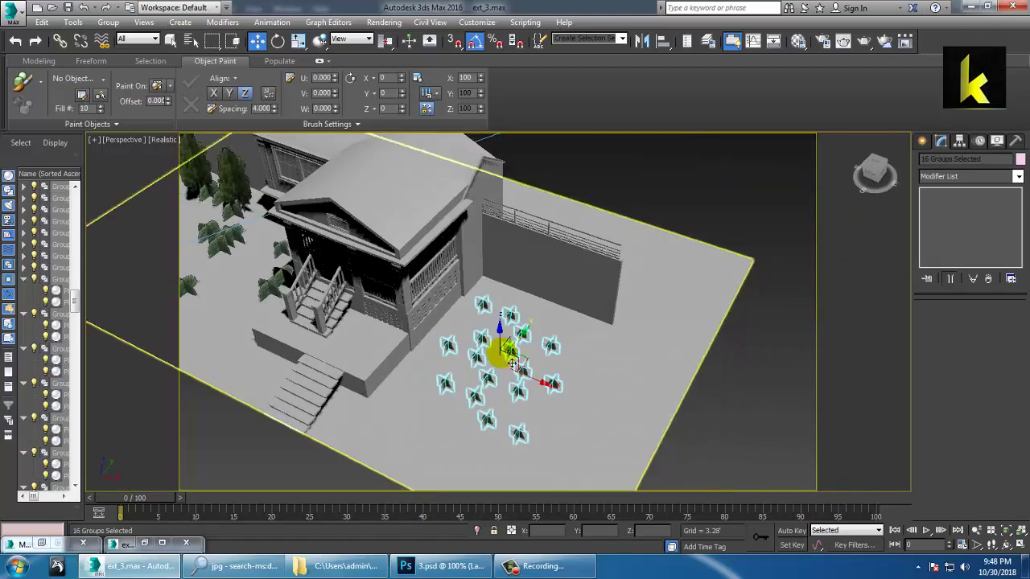
left_click_drag(480, 377, 486, 368, "shift")
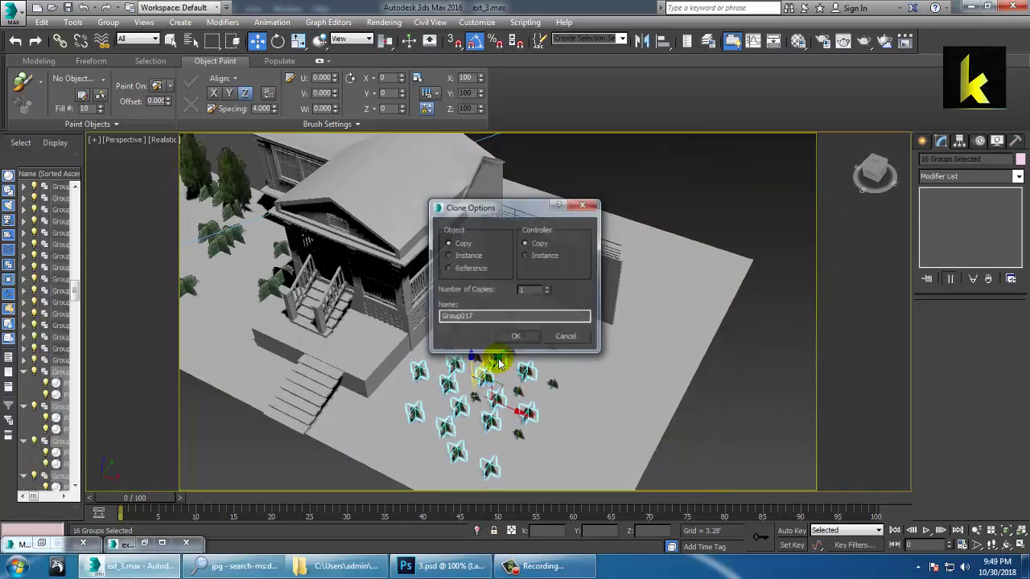
left_click(565, 340)
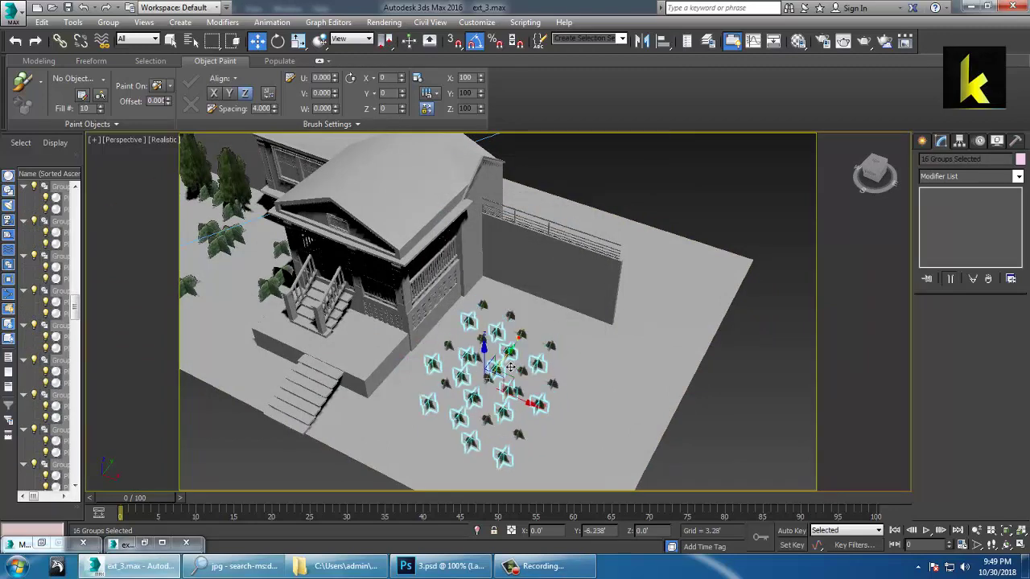
mouse_move(510, 368)
left_mouse_down("shift")
mouse_move(493, 363)
mouse_move(490, 411)
left_mouse_up("shift")
left_click(515, 338)
Nudge the sixteen copied bush groups slightly along the X axis and clear the selection
key("e")
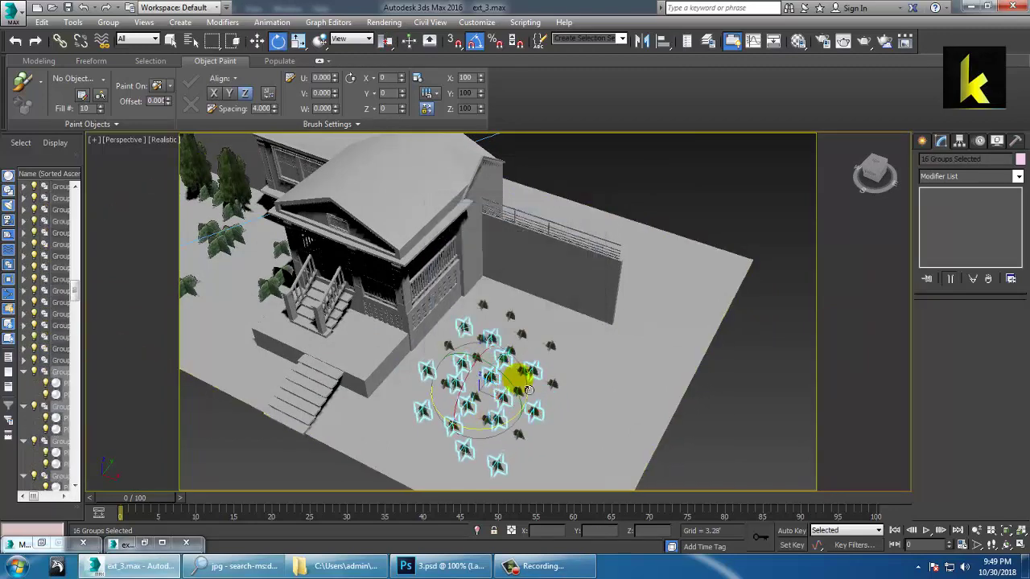
middle_click_drag(509, 431, 552, 346, "alt")
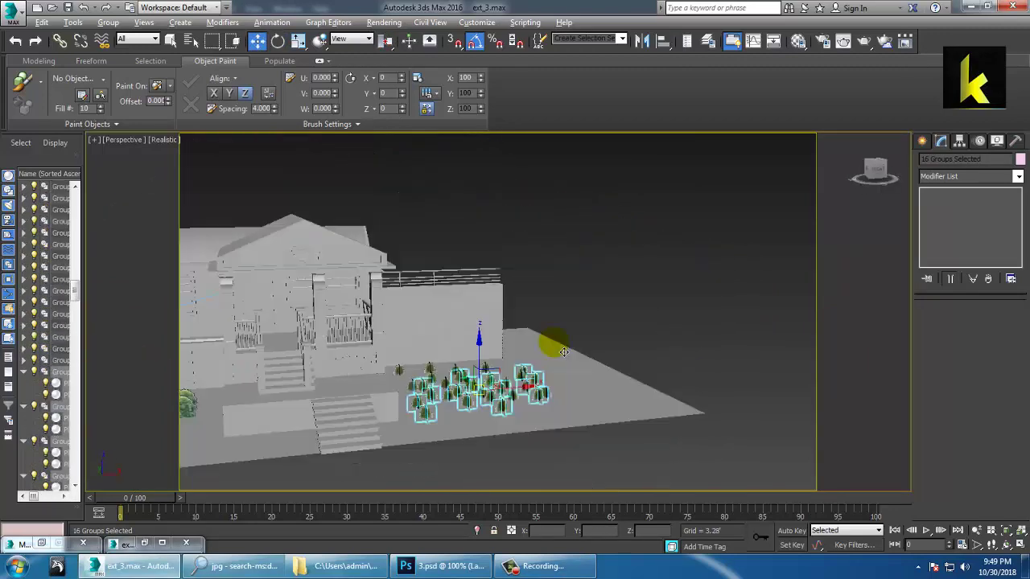
scroll(552, 346, "up", 3)
middle_click_drag(526, 394, 552, 373, "alt")
scroll(552, 379, "up", 4)
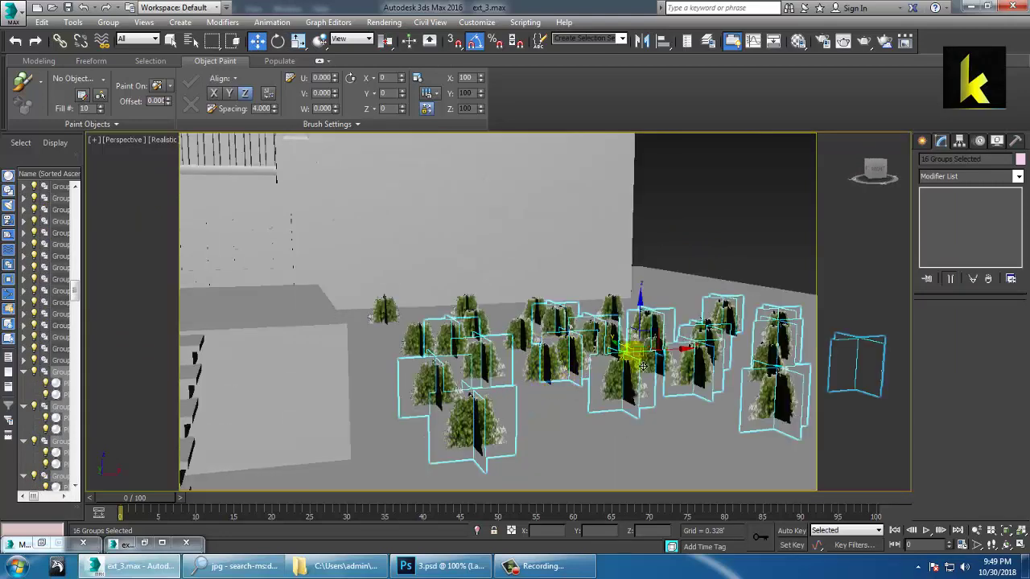
left_click_drag(683, 357, 692, 350)
left_click(701, 244)
Examine the bush and tree planting around the house in the perspective view and through PhysCamera001
scroll(700, 244, "down", 5)
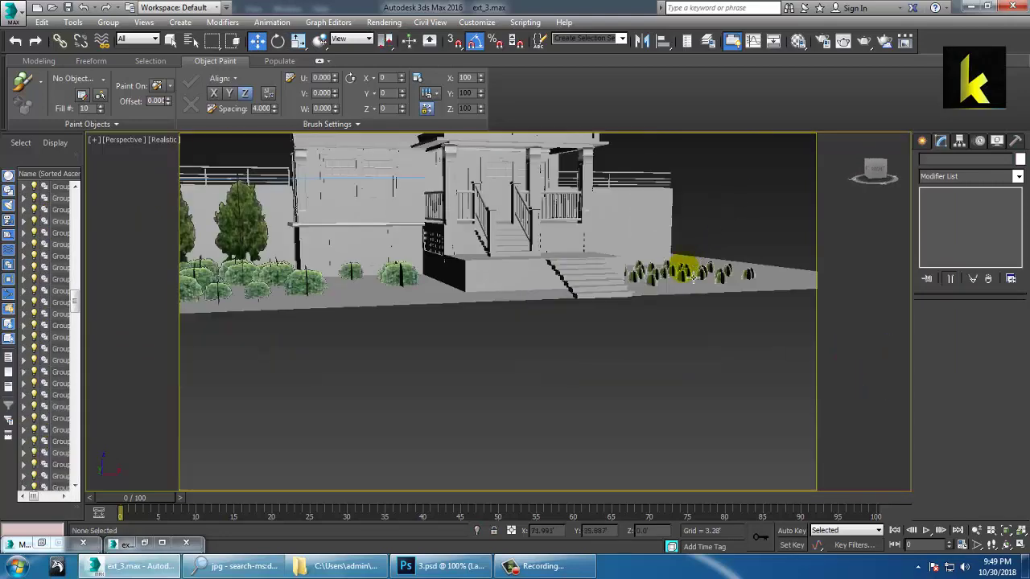
scroll(687, 269, "up", 5)
middle_click_drag(687, 271, 690, 289)
scroll(690, 288, "down", 8)
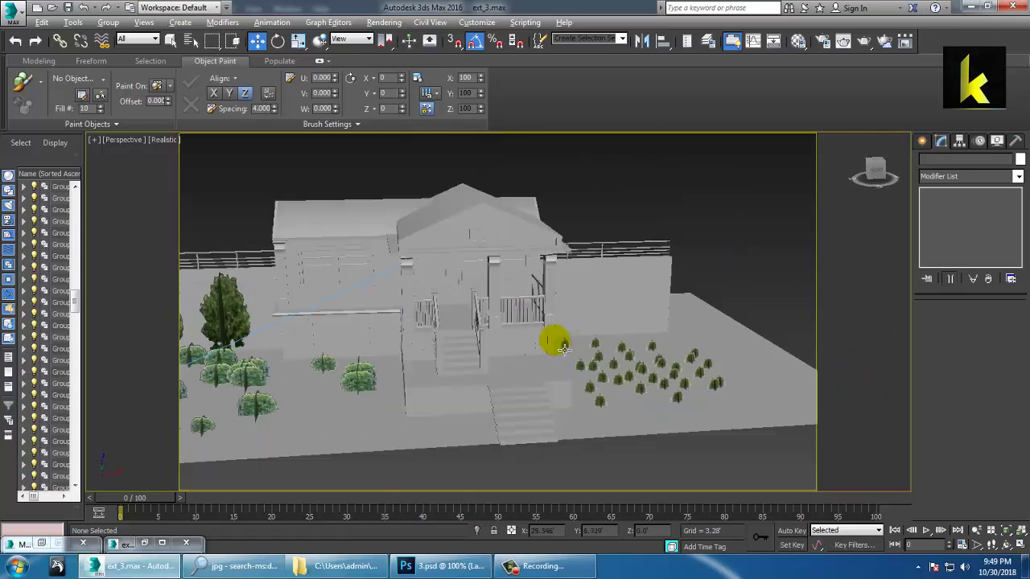
middle_click_drag(555, 340, 529, 345, "alt")
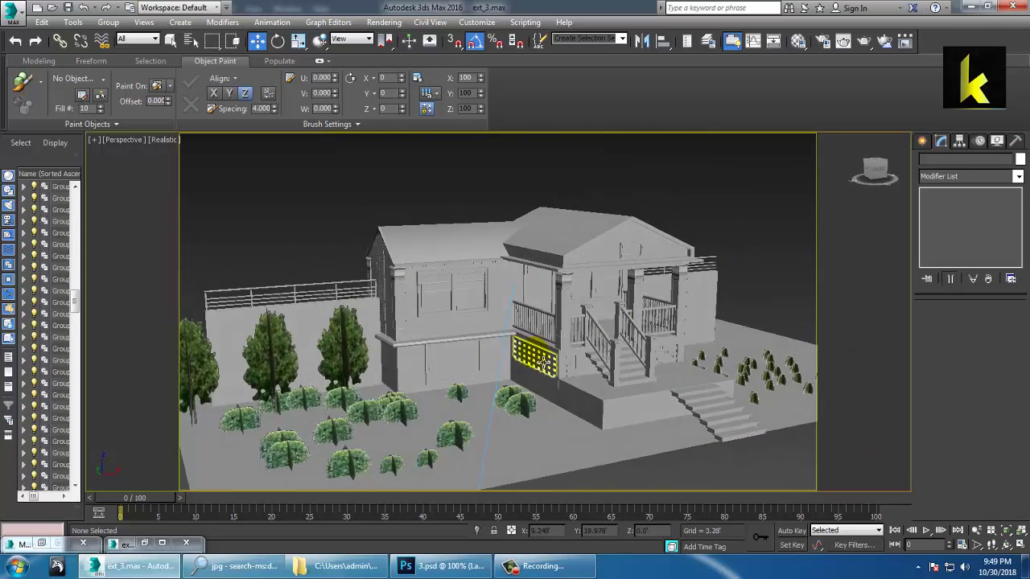
key("c")
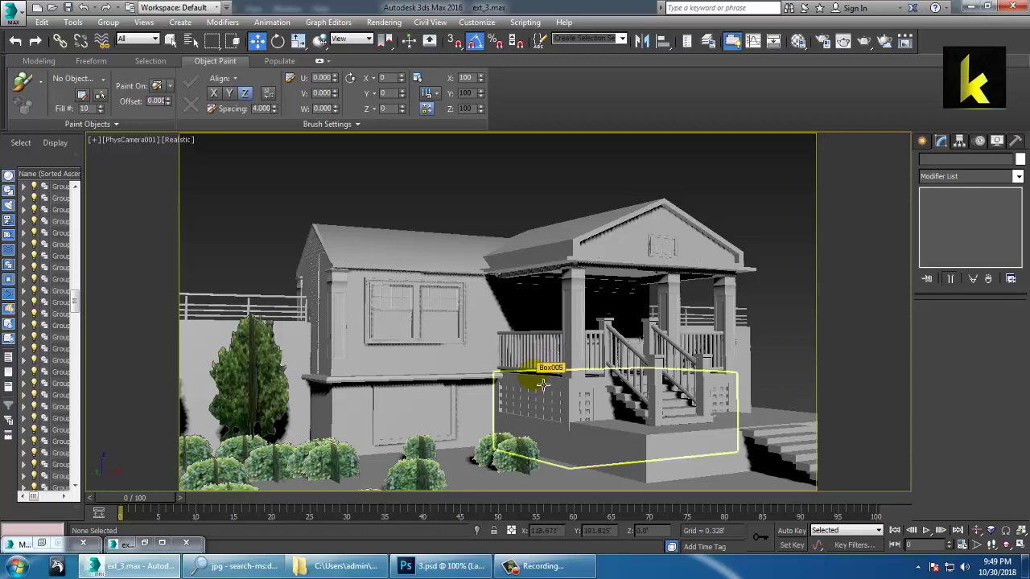
scroll(540, 381, "down", 4)
middle_click_drag(581, 348, 505, 259)
scroll(541, 306, "up", 6)
left_click(507, 292)
scroll(543, 310, "up", 2)
middle_click_drag(505, 259, 489, 335)
middle_click_drag(621, 361, 594, 341)
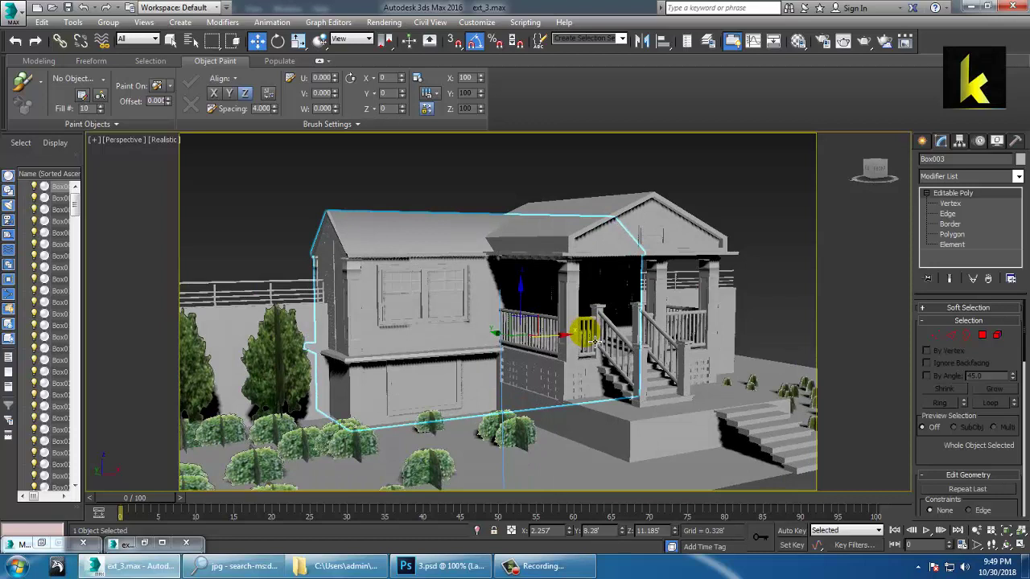
middle_click_drag(459, 328, 515, 288, "alt")
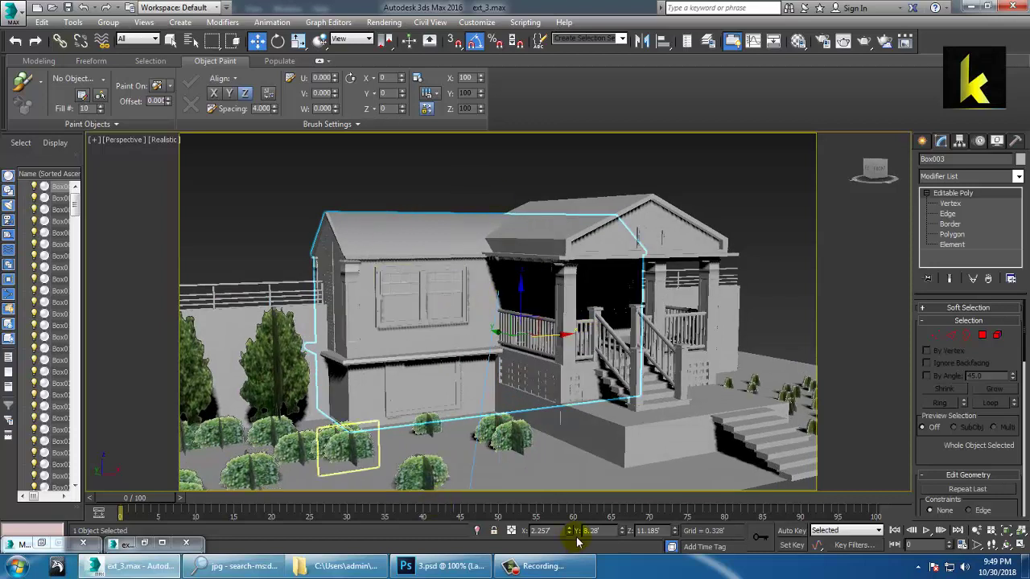
left_click(519, 568)
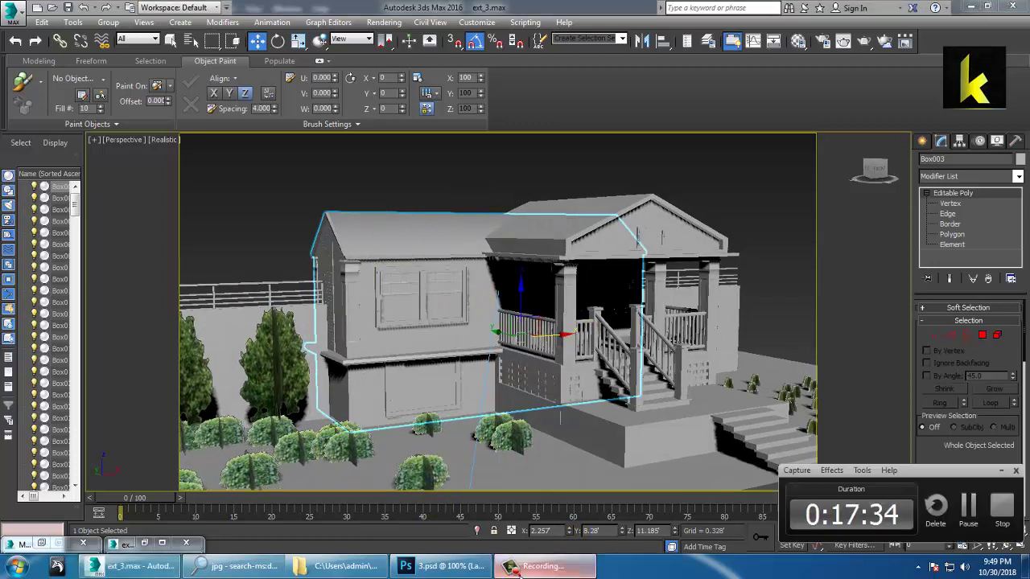
left_click(1016, 511)
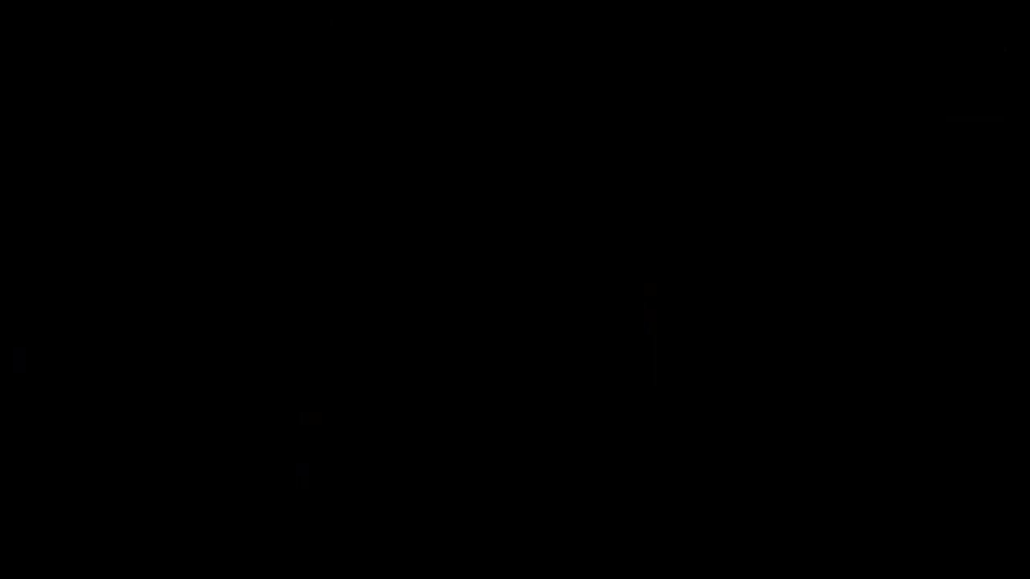